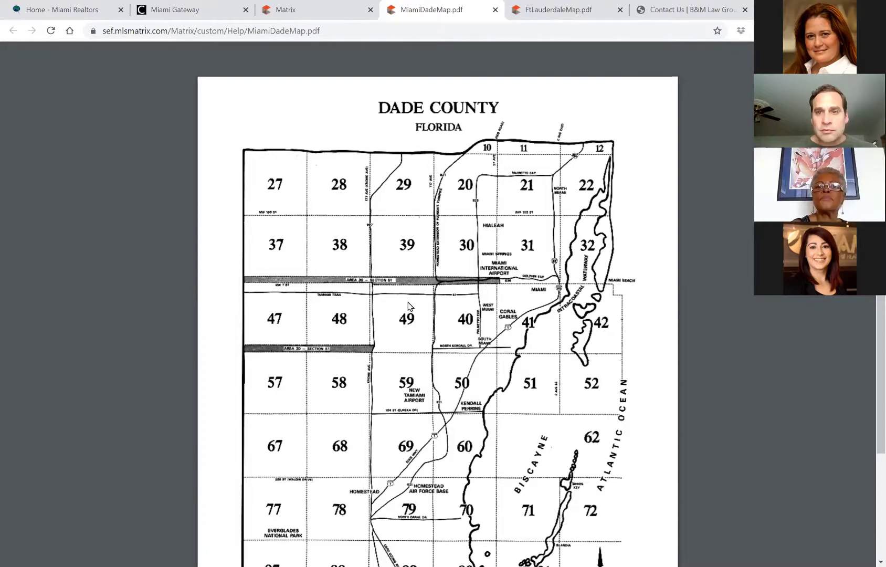
# - Return to the Matrix tab and show the Help Index page for the Miami-Dade County area map
pyautogui.click(333, 15)
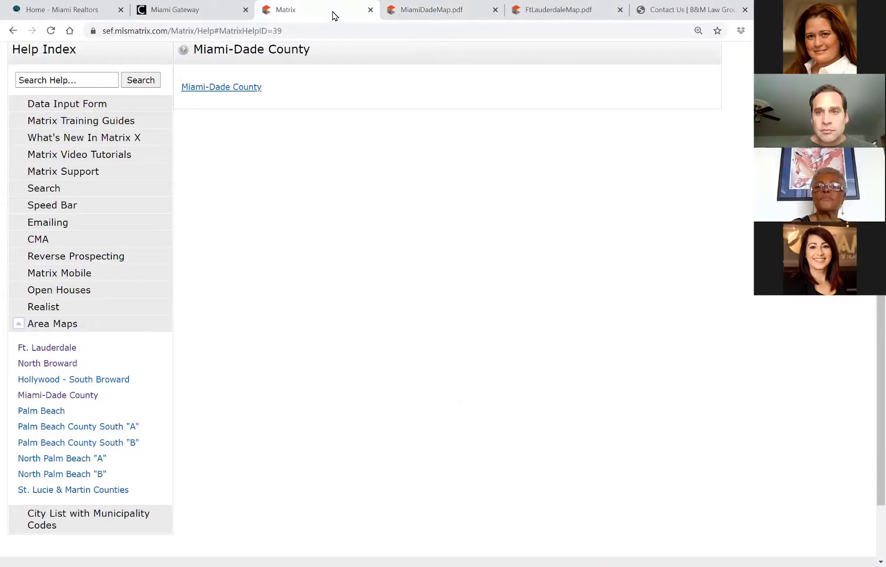
pyautogui.scroll(2, 382, 260)
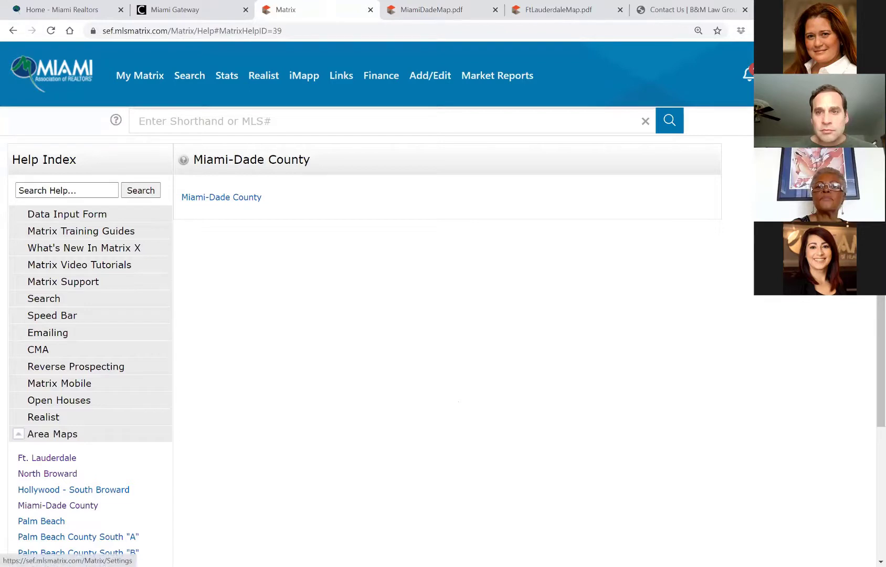
# - Go to the My Information page in Matrix account settings to view the agent's roster details
pyautogui.click(766, 76)
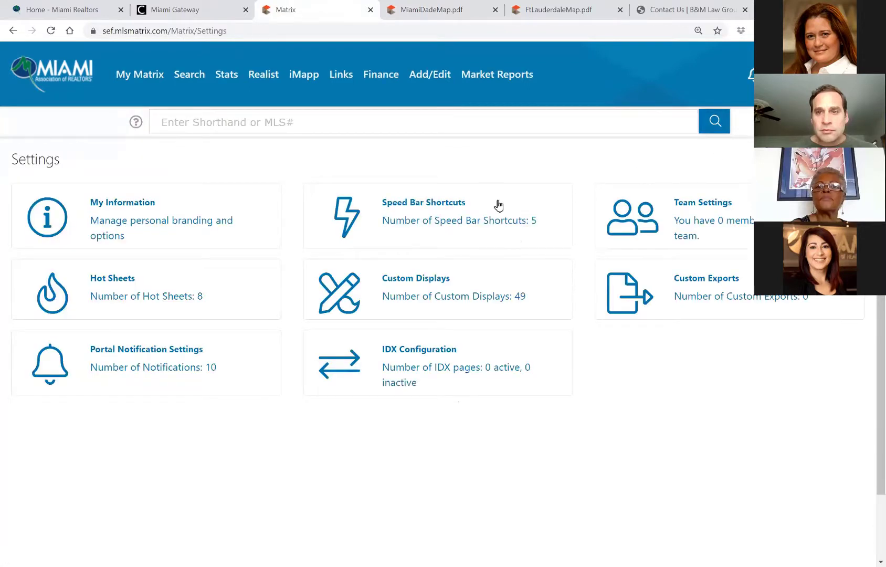
pyautogui.click(177, 226)
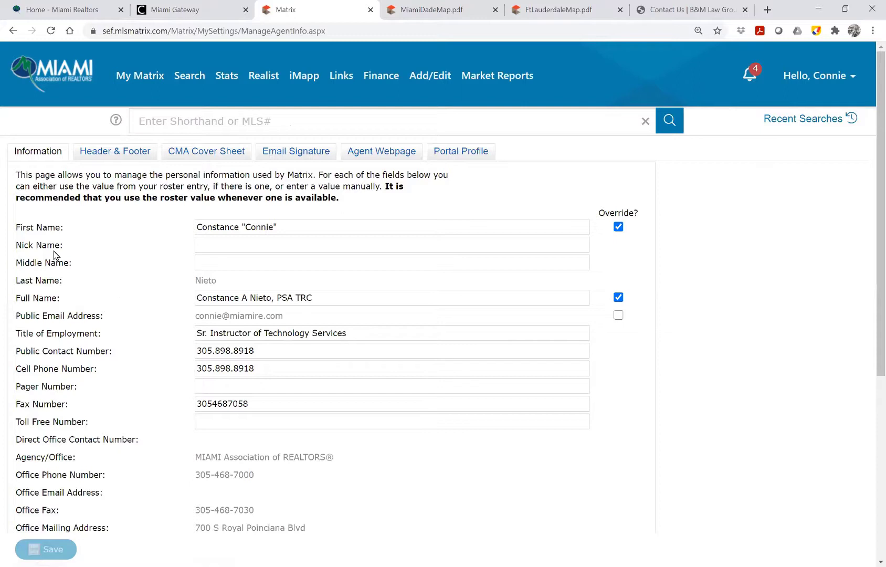
pyautogui.click(618, 228)
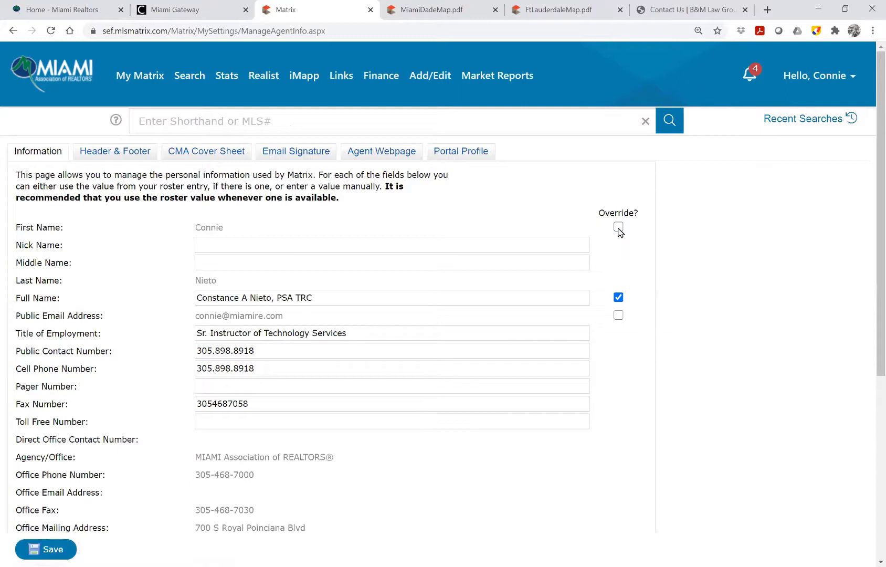
pyautogui.click(618, 228)
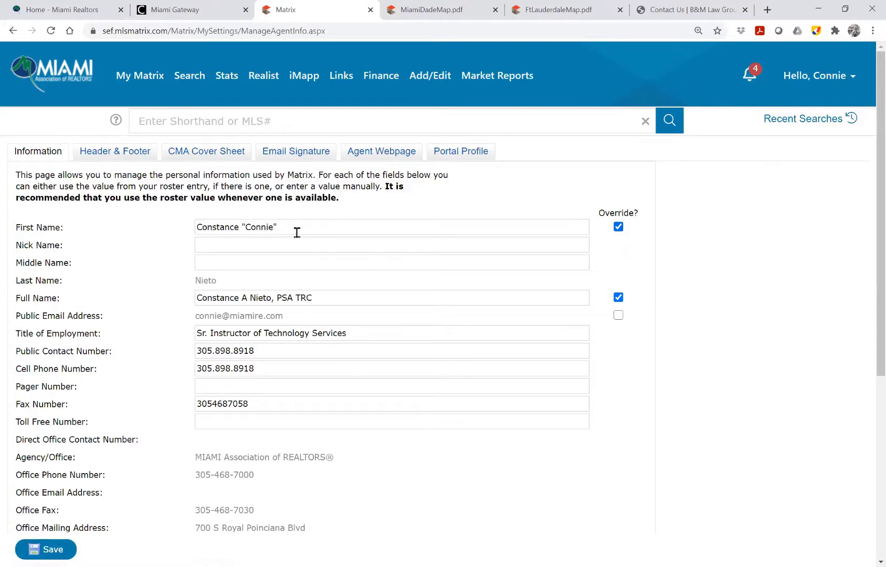
pyautogui.moveTo(297, 231); pyautogui.dragTo(239, 227)
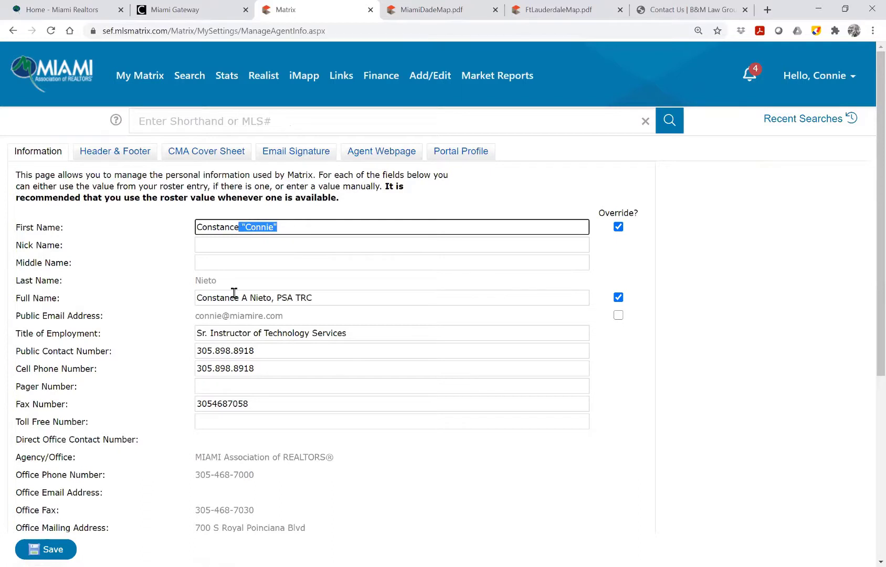
pyautogui.click(223, 246)
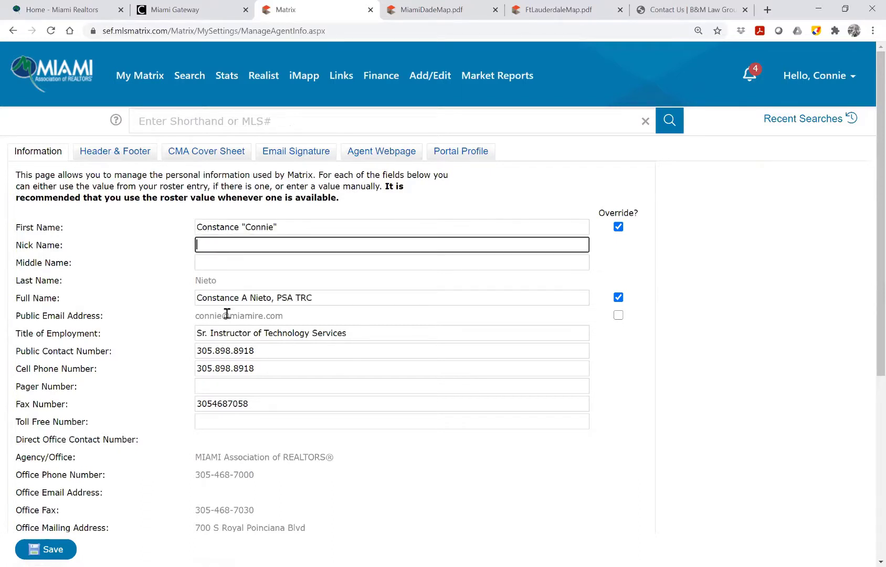
pyautogui.click(224, 262)
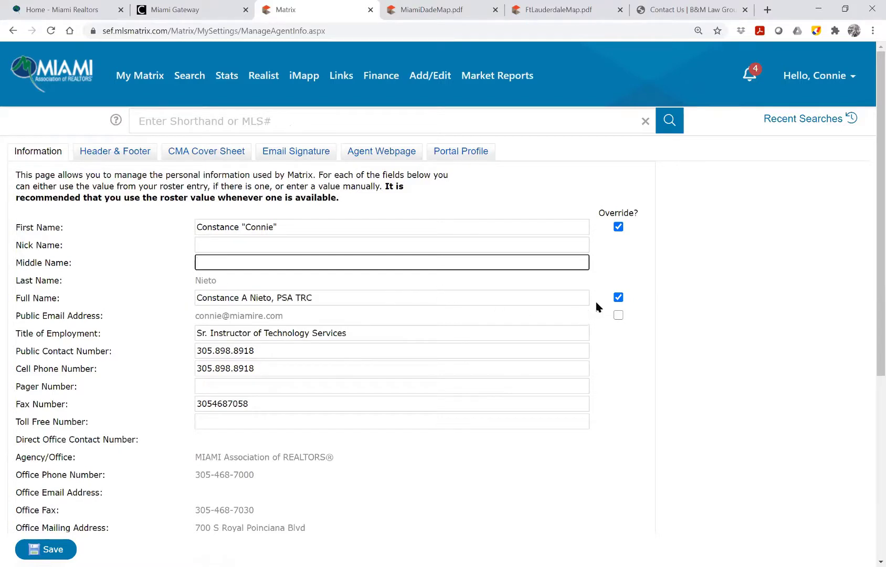
pyautogui.click(618, 298)
pyautogui.click(617, 298)
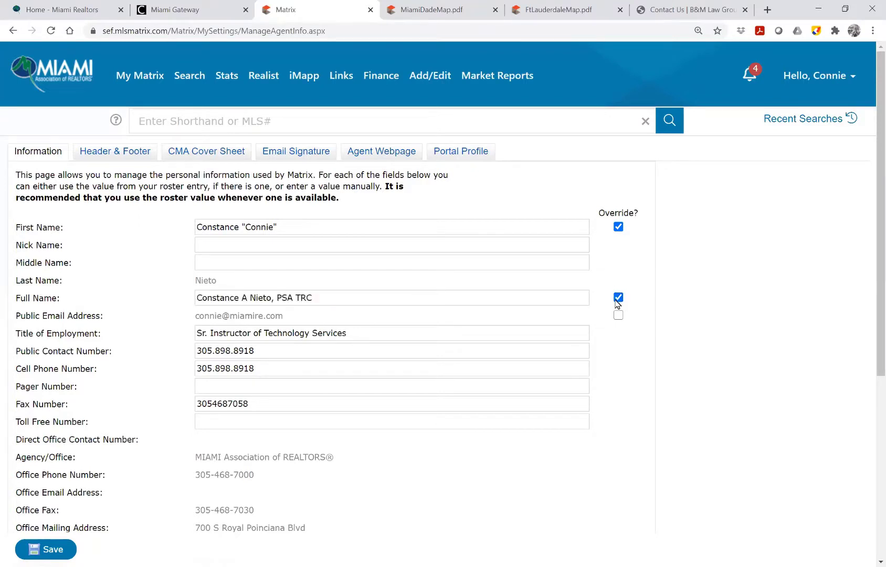
pyautogui.click(618, 297)
pyautogui.click(618, 298)
pyautogui.click(383, 300)
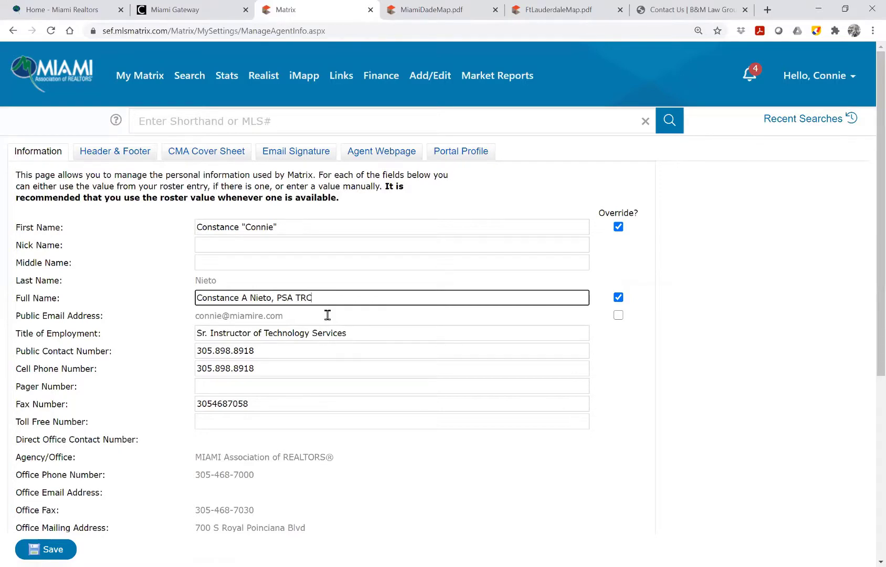
pyautogui.scroll(-1, 336, 310)
pyautogui.moveTo(360, 279); pyautogui.dragTo(158, 283)
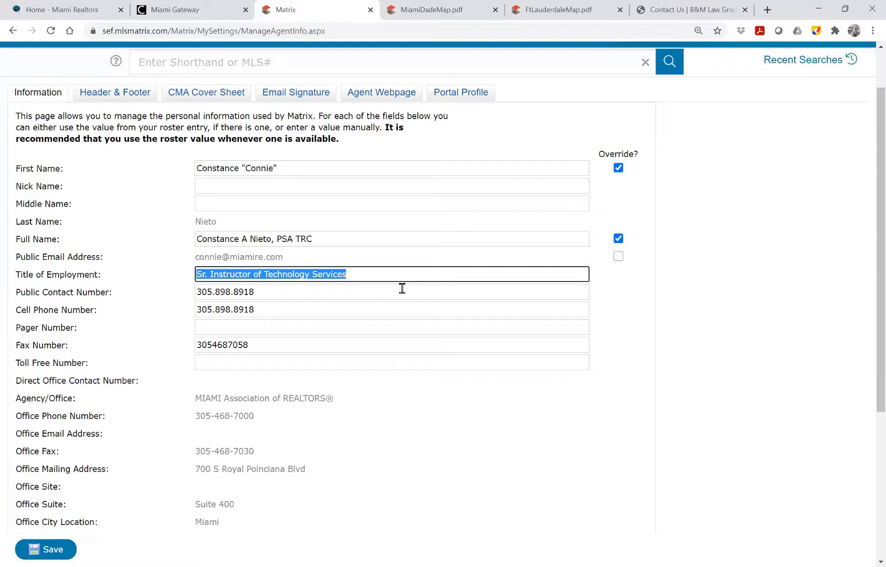
pyautogui.click(269, 293)
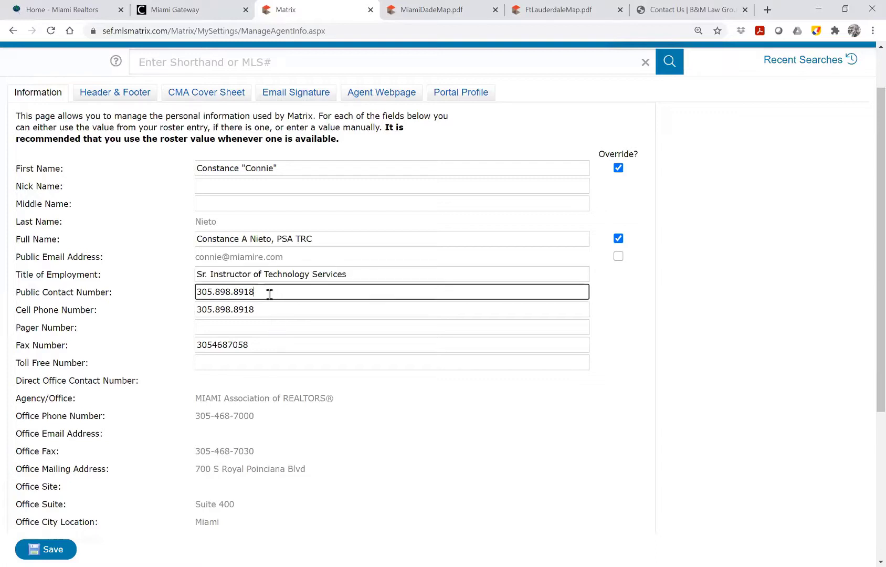
pyautogui.click(121, 294)
pyautogui.click(263, 313)
pyautogui.click(163, 313)
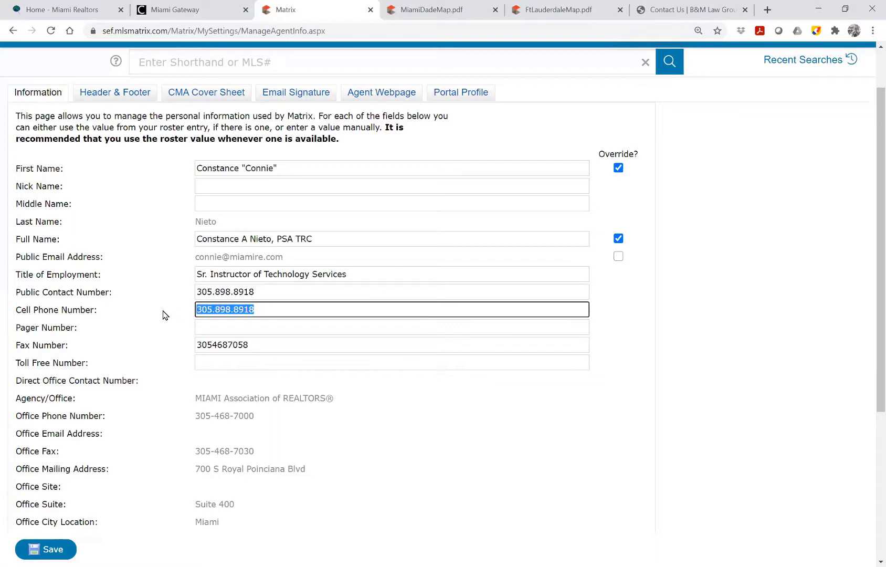
pyautogui.press('BackSpace')
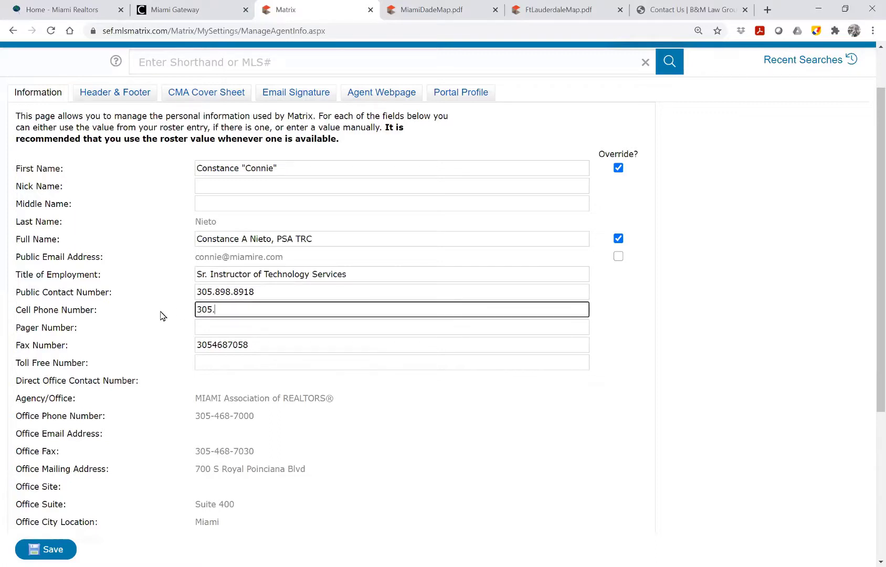
pyautogui.scroll(-1, 235, 338)
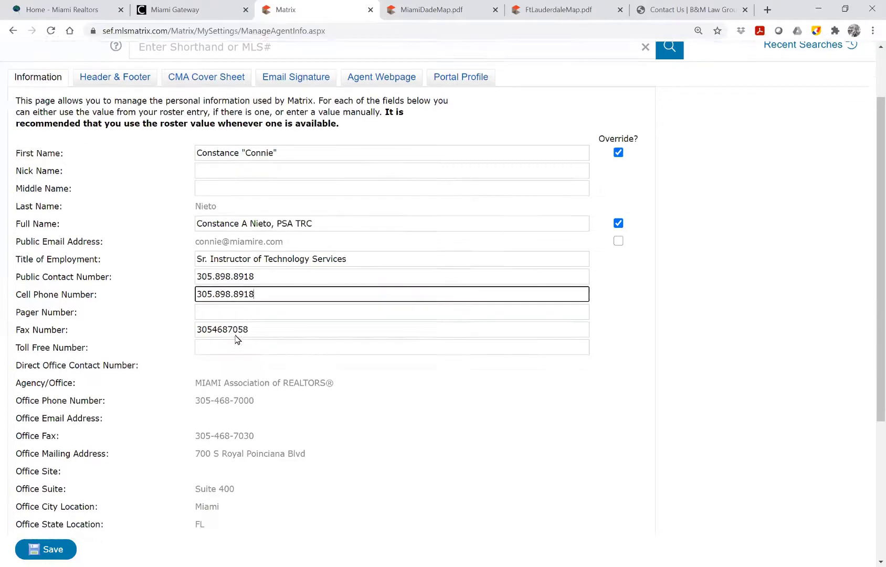
pyautogui.click(227, 269)
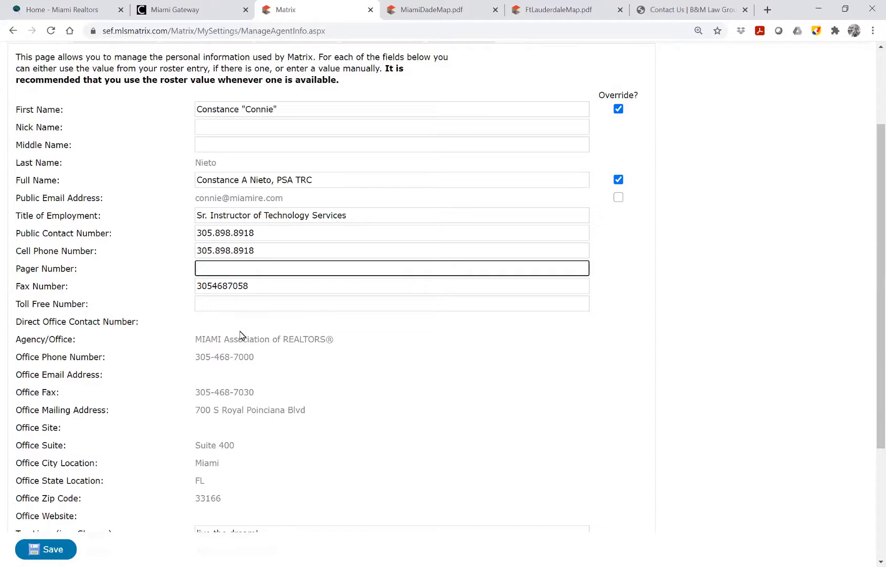
pyautogui.press('Tab')
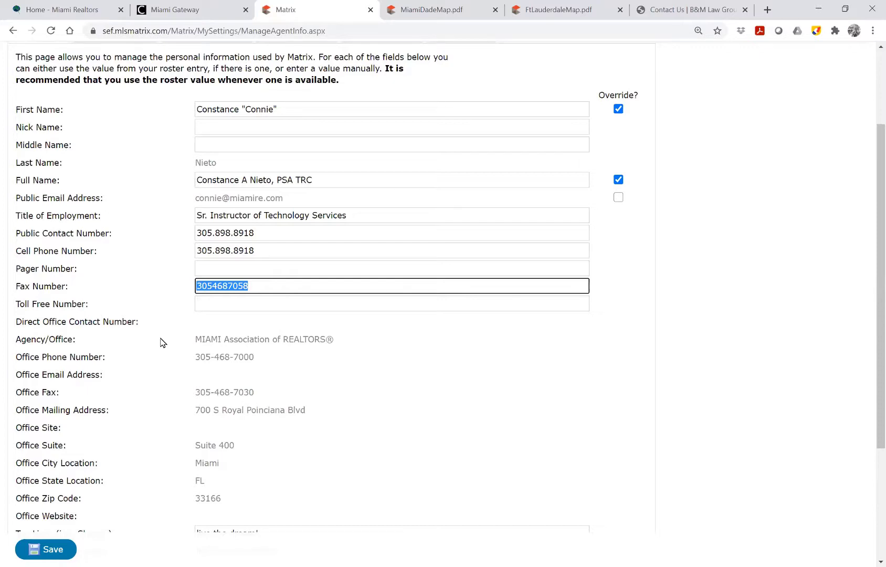
pyautogui.scroll(-3, 163, 341)
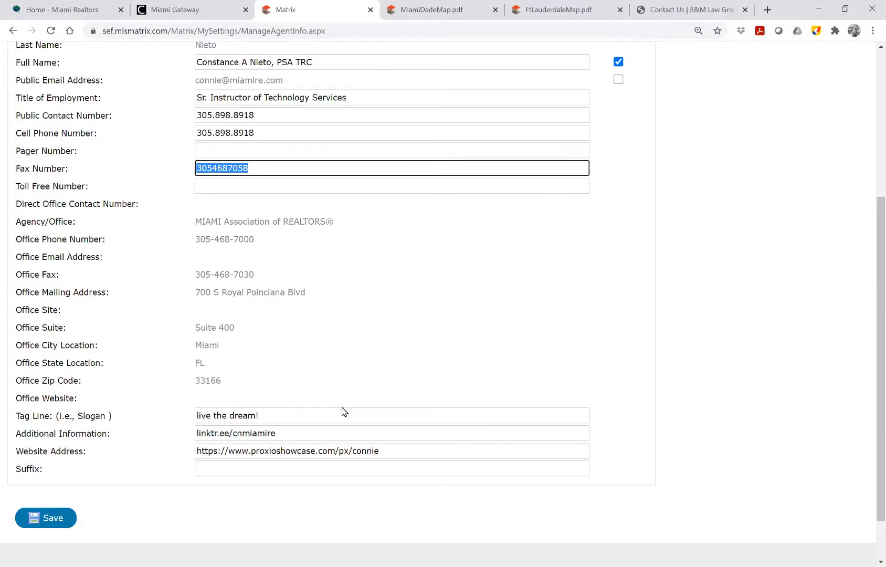
# - Review the 'live the dream!' tag line and the Website Address entry, leaving the form unchanged
pyautogui.scroll(-2, 342, 411)
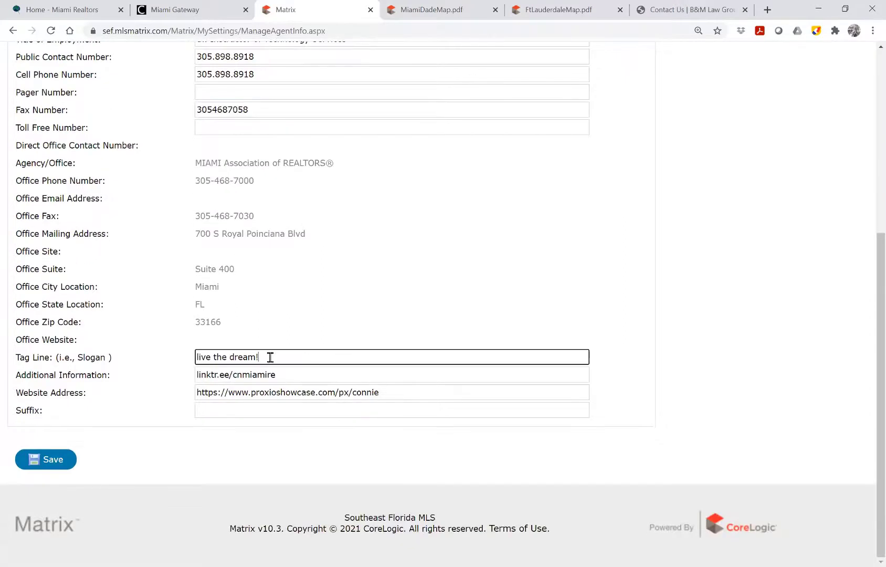
pyautogui.moveTo(269, 357); pyautogui.dragTo(155, 362)
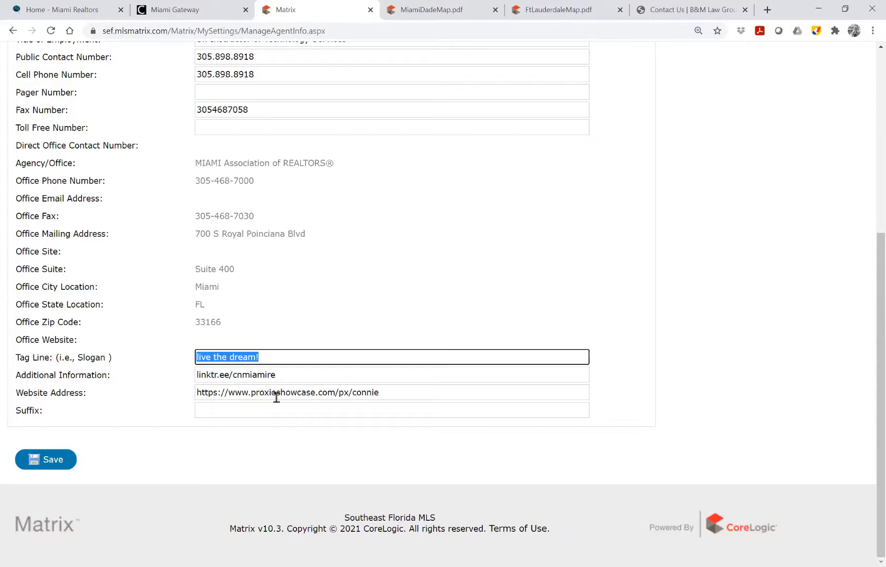
pyautogui.moveTo(398, 394); pyautogui.dragTo(372, 392)
pyautogui.moveTo(256, 399); pyautogui.dragTo(167, 414)
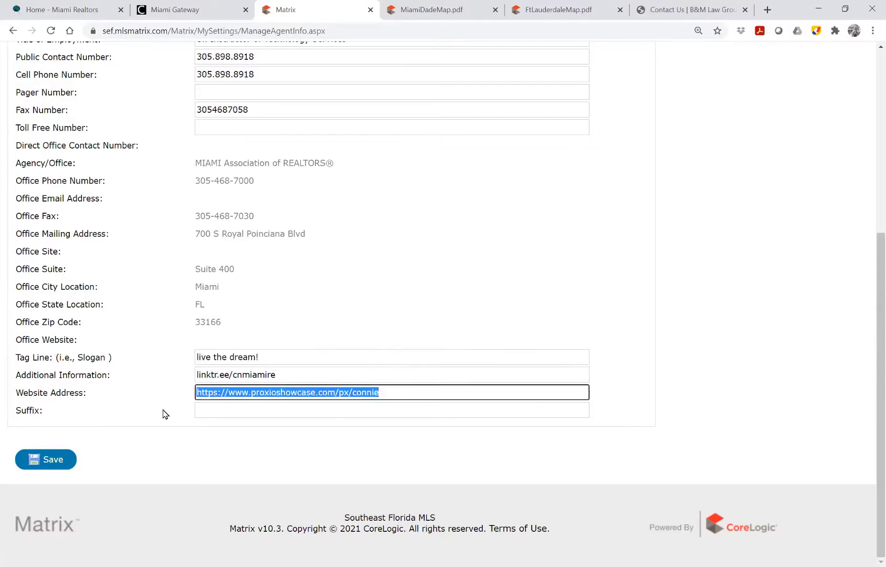
pyautogui.click(223, 412)
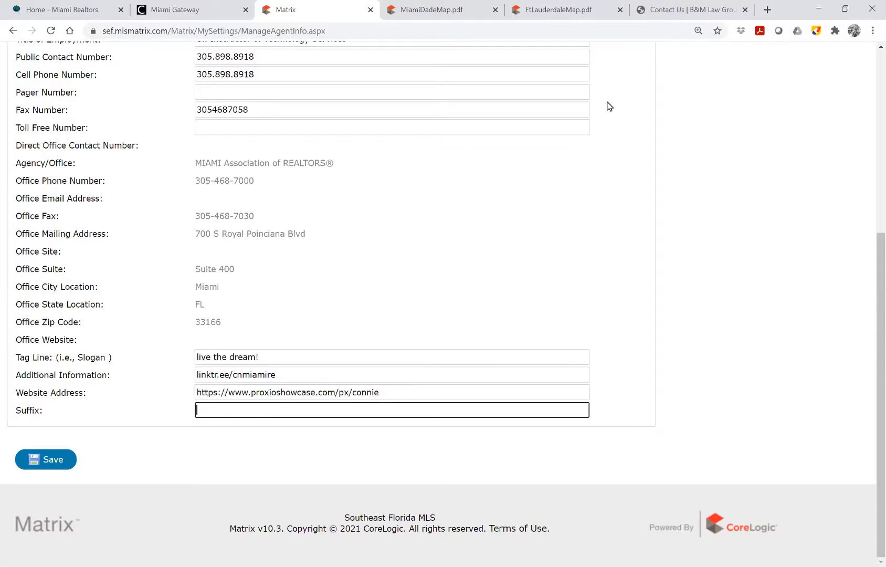
# - Load proxioshowcase.com/px/connie in a new browser tab
pyautogui.click(771, 11)
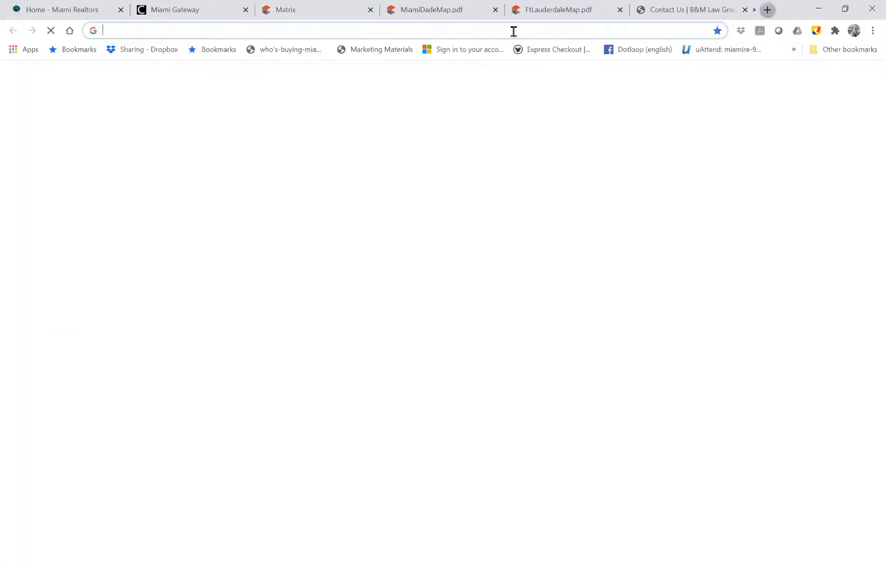
pyautogui.write('proxi')
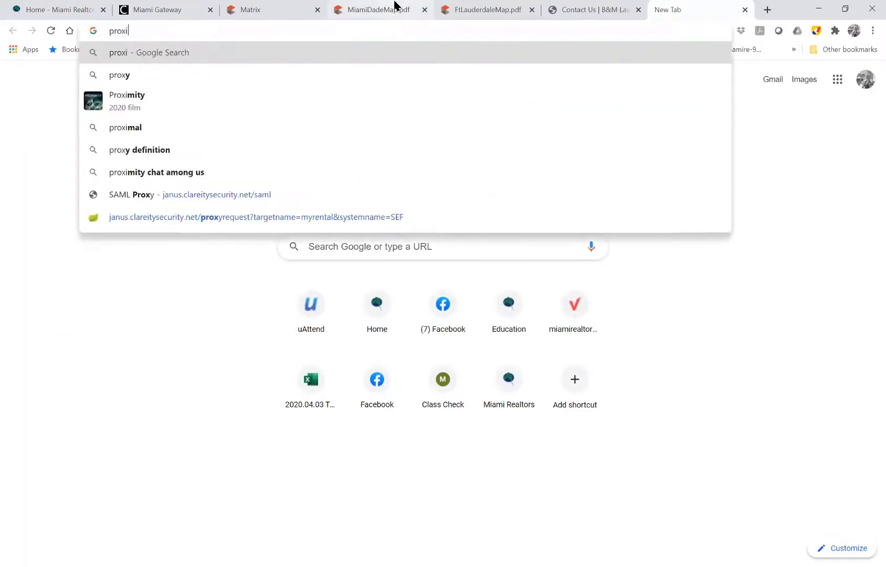
pyautogui.write('oshowcase.c')
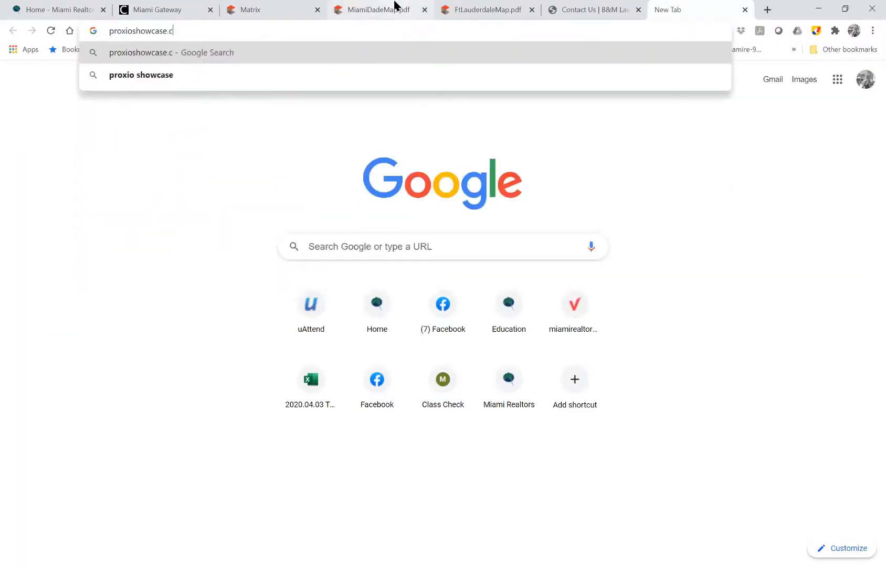
pyautogui.write('om/px/c')
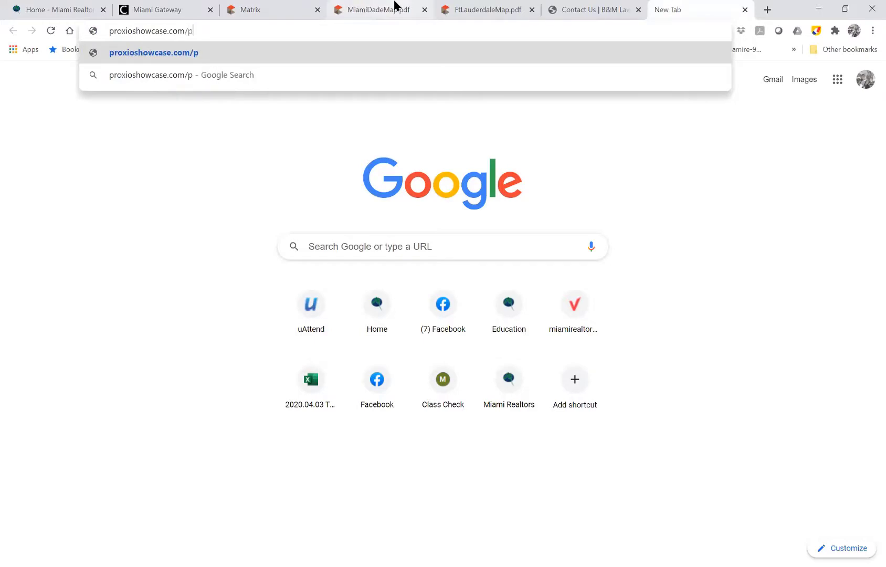
pyautogui.write('onnie')
pyautogui.press('Return')
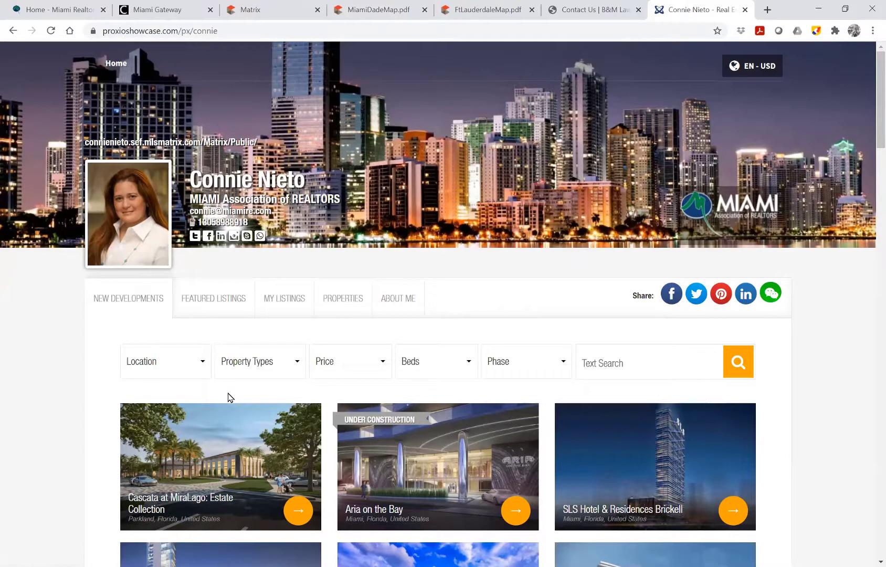
# - Copy the Proxio Showcase page address and return to the Matrix agent form
pyautogui.click(250, 32)
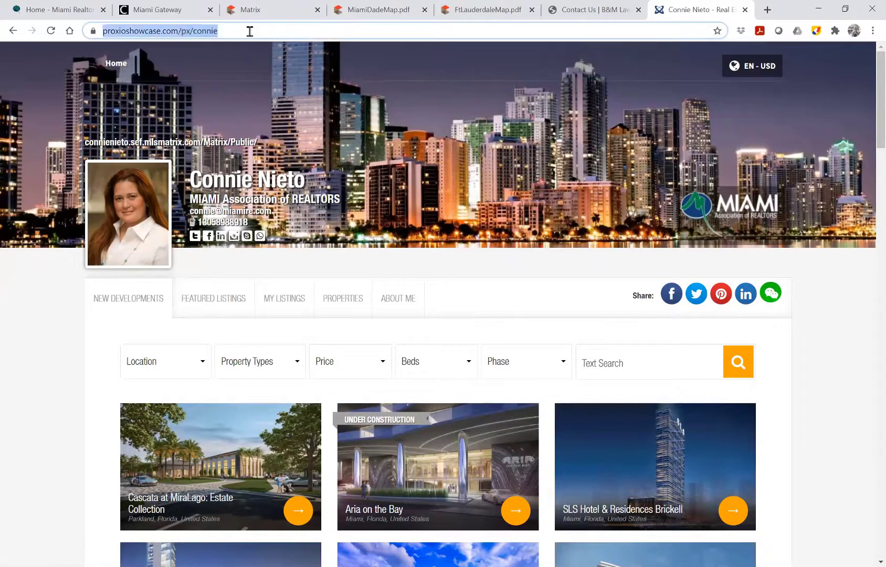
pyautogui.rightClick(250, 31)
pyautogui.click(298, 96)
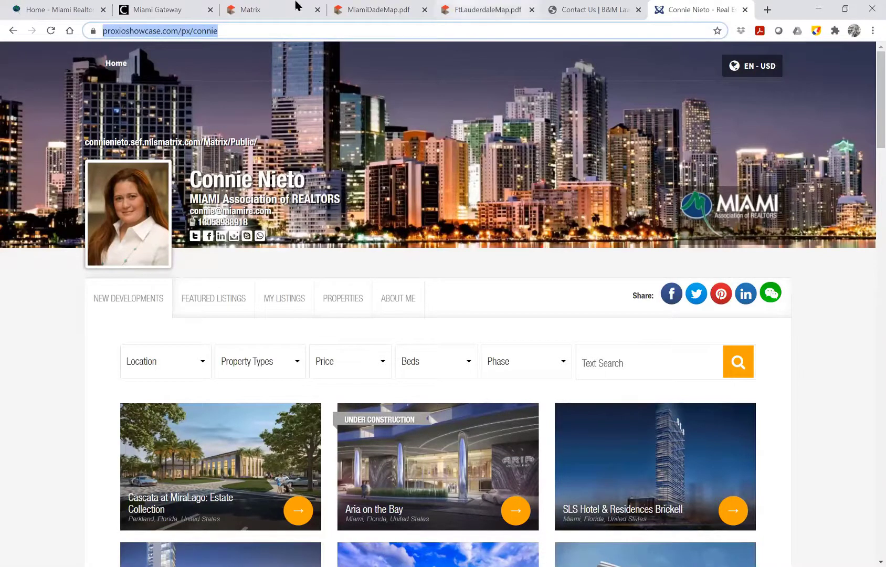
pyautogui.click(272, 11)
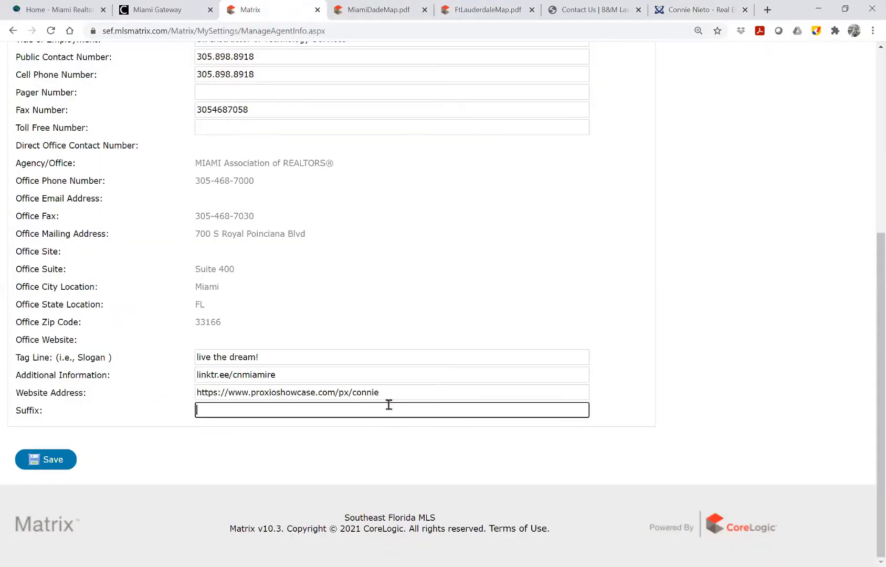
# - Replace the Website Address entry with the copied full https Proxio Showcase address
pyautogui.moveTo(386, 394); pyautogui.dragTo(58, 386)
pyautogui.press('BackSpace')
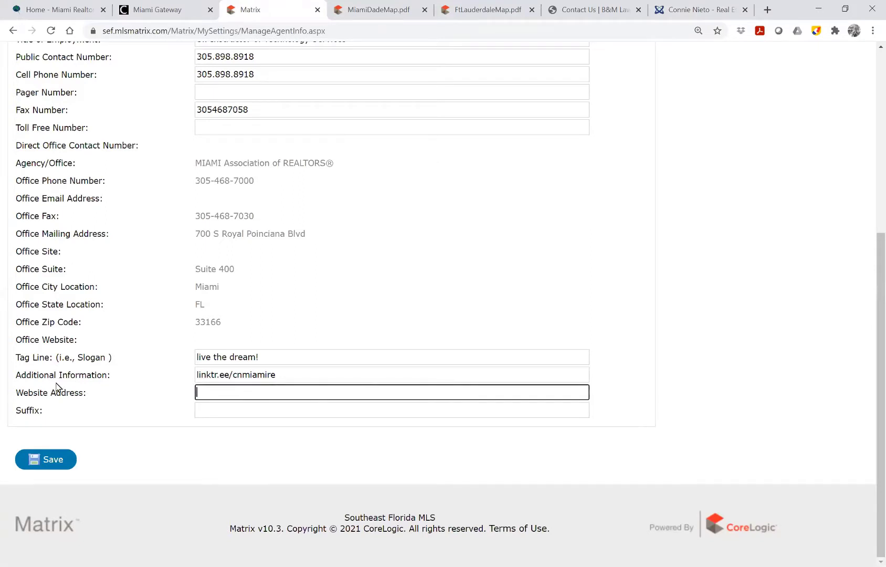
pyautogui.hotkey('ctrl', 'v')
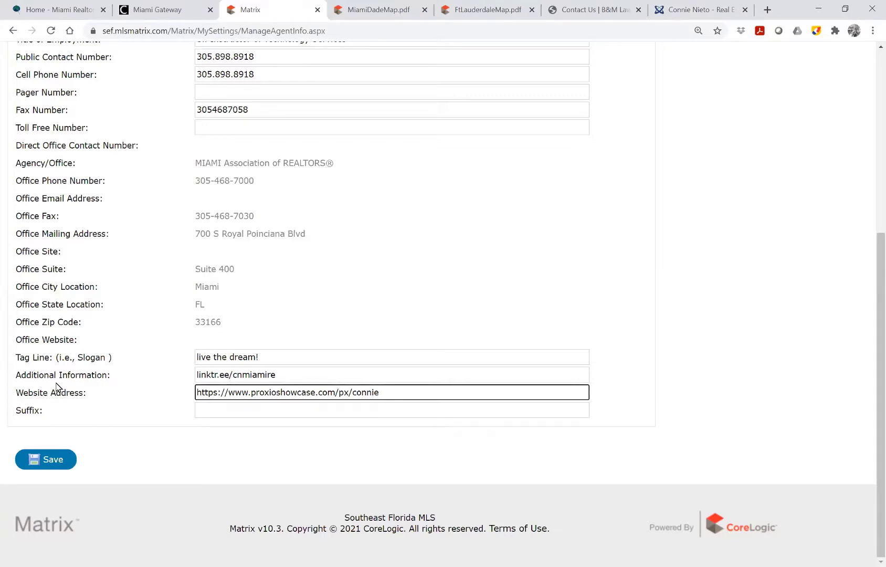
# - Copy the Linktree link from the Additional Information field
pyautogui.click(348, 374)
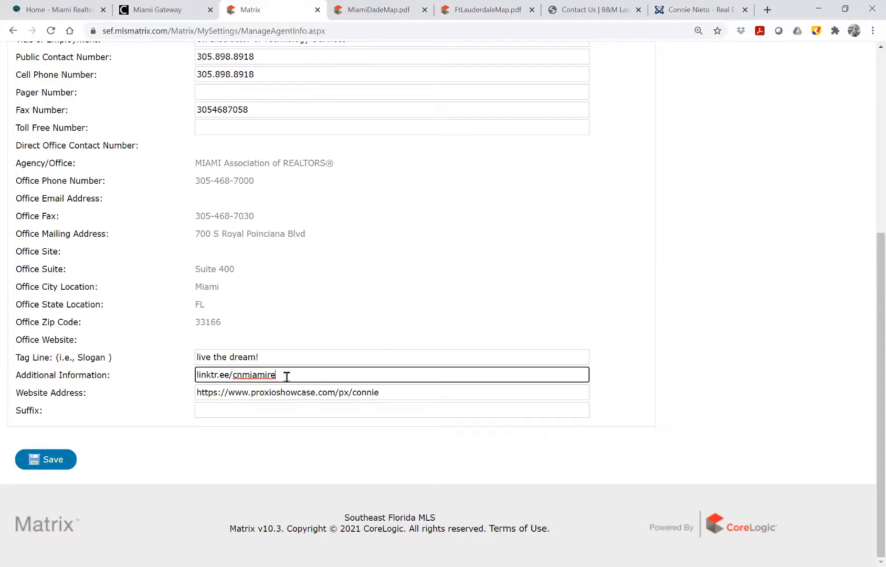
pyautogui.moveTo(286, 376); pyautogui.dragTo(161, 368)
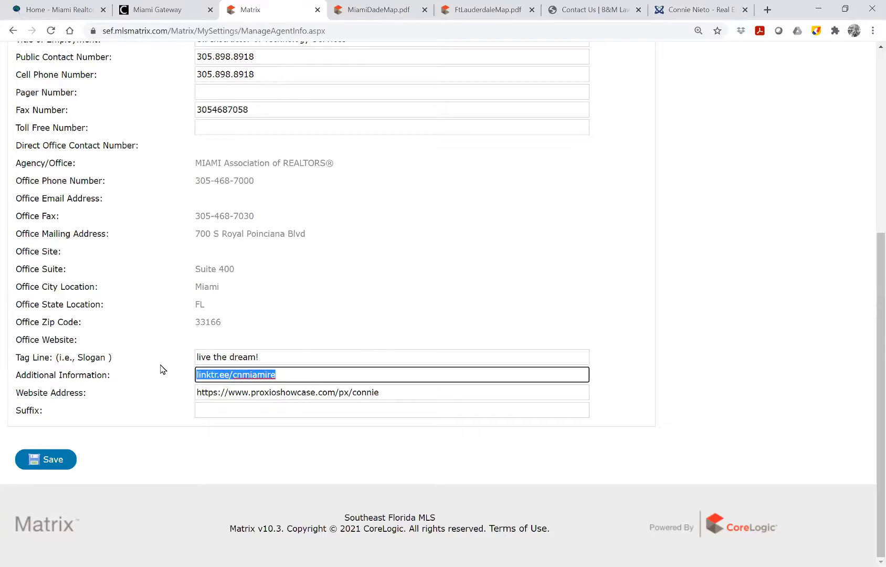
pyautogui.rightClick(223, 377)
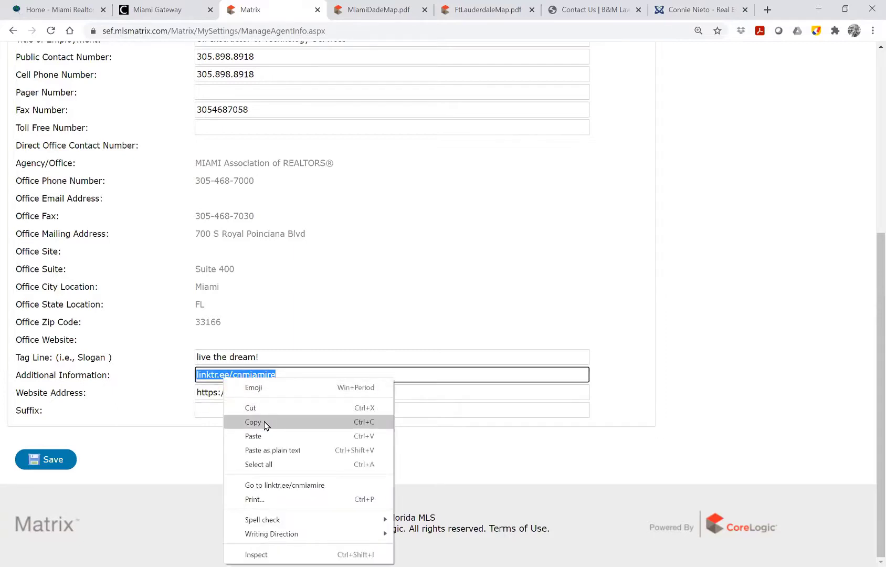
pyautogui.click(265, 423)
# - Open the copied Linktree link in a new tab to load linktr.ee/cnmiamire
pyautogui.hotkey('ctrl', 't')
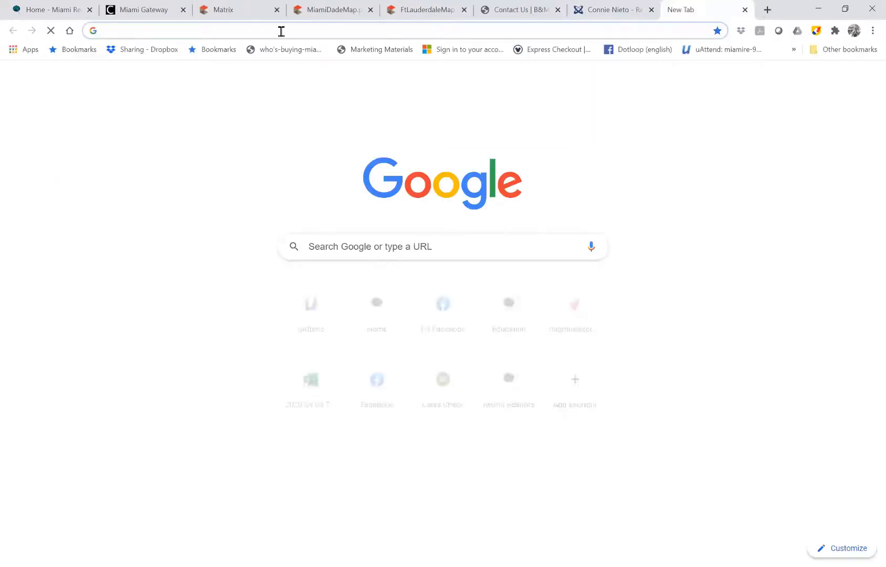
pyautogui.rightClick(281, 31)
pyautogui.click(306, 112)
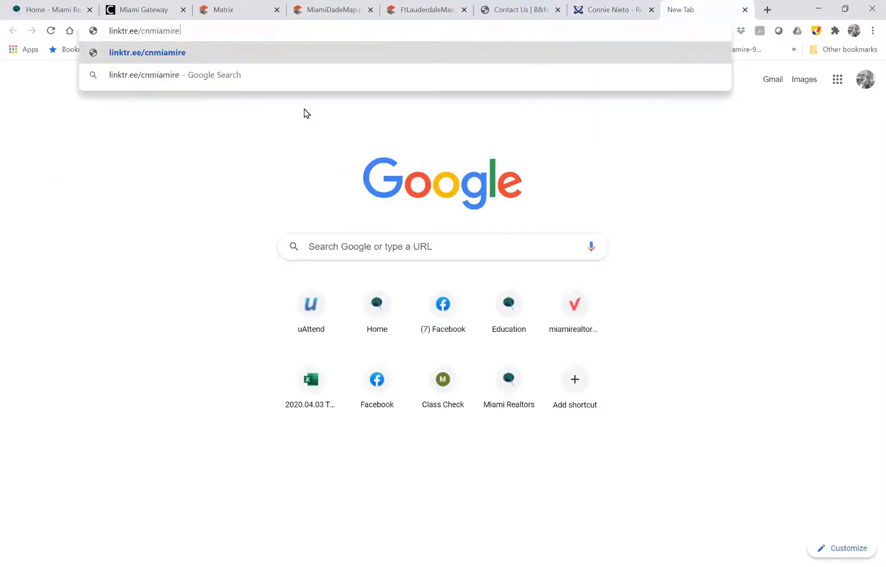
pyautogui.press('Return')
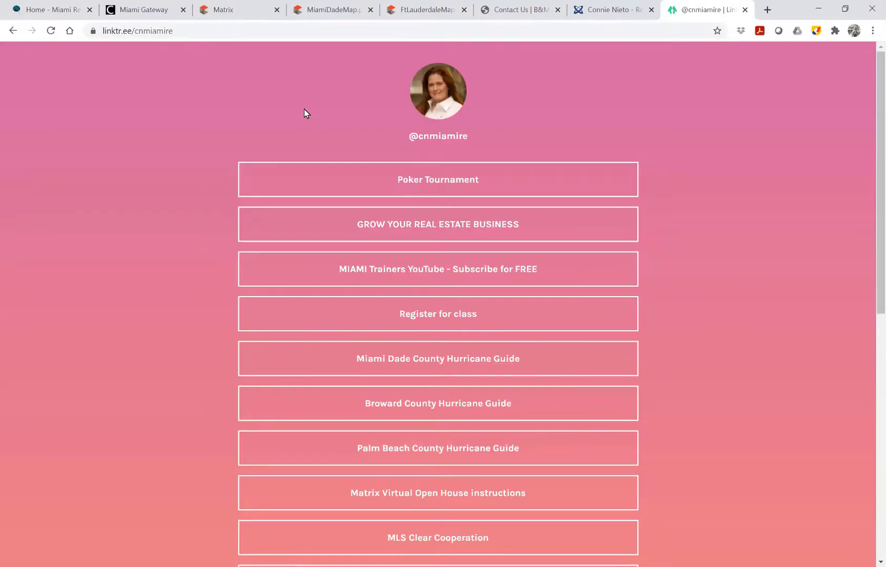
pyautogui.scroll(-8, 399, 193)
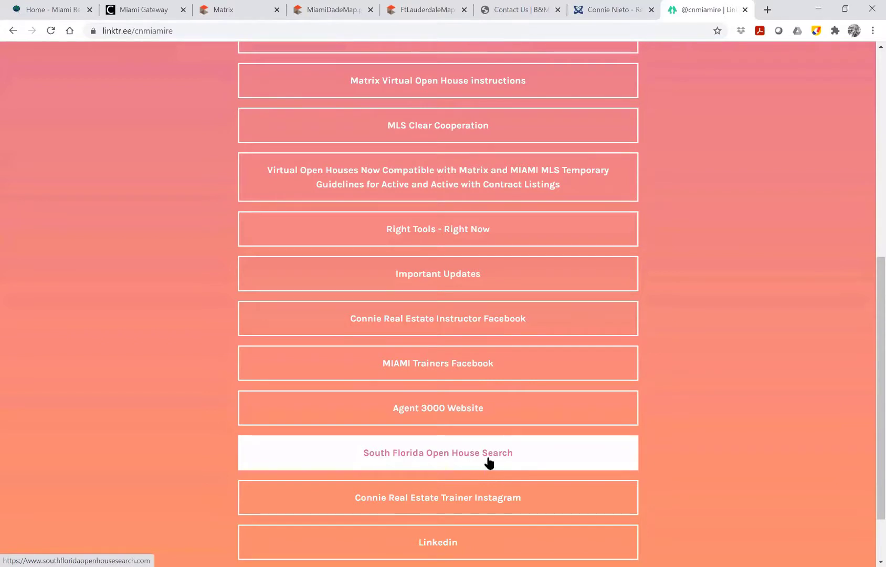
# - Copy the full Linktree page address from the address bar
pyautogui.click(200, 30)
pyautogui.rightClick(198, 32)
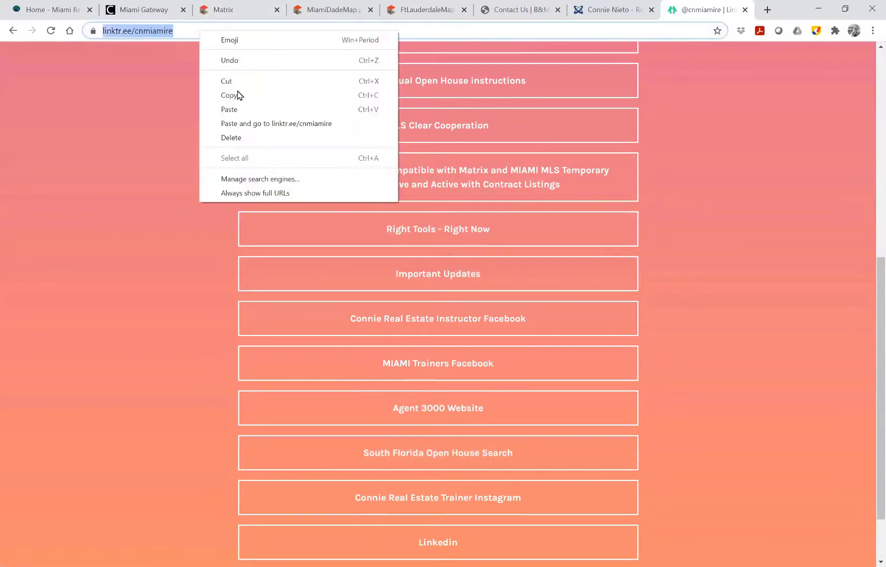
pyautogui.click(239, 95)
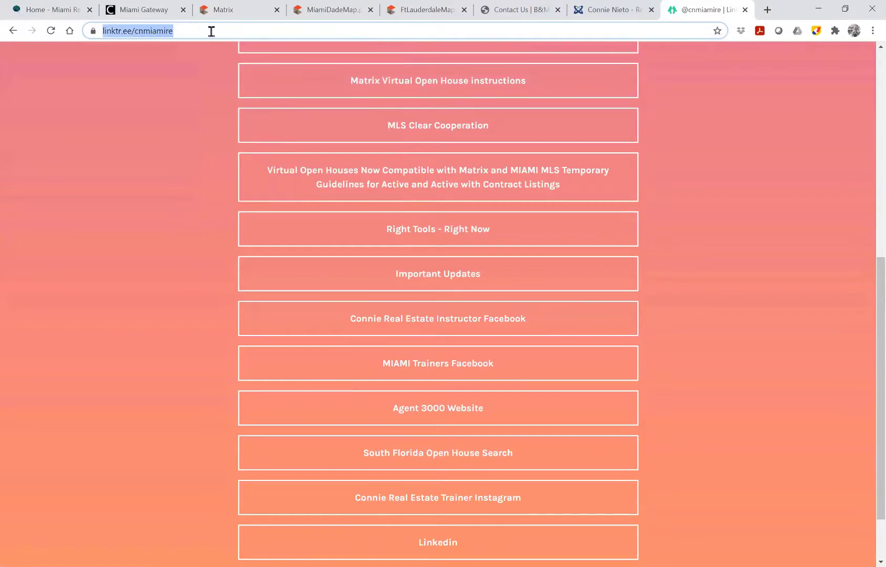
# - Replace the short Linktree link in Additional Information with the full https Linktree address
pyautogui.click(242, 13)
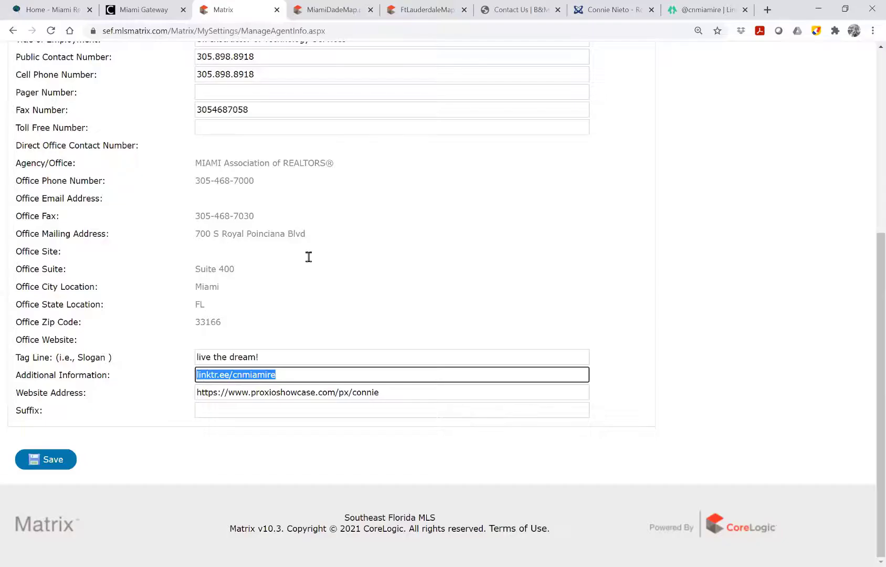
pyautogui.moveTo(319, 376); pyautogui.dragTo(250, 376)
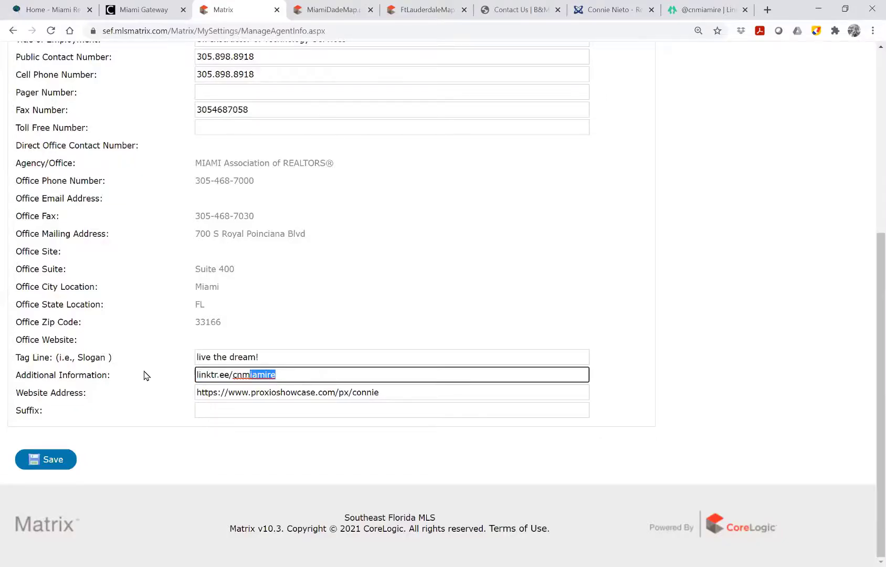
pyautogui.moveTo(146, 375); pyautogui.dragTo(130, 373)
pyautogui.press('BackSpace')
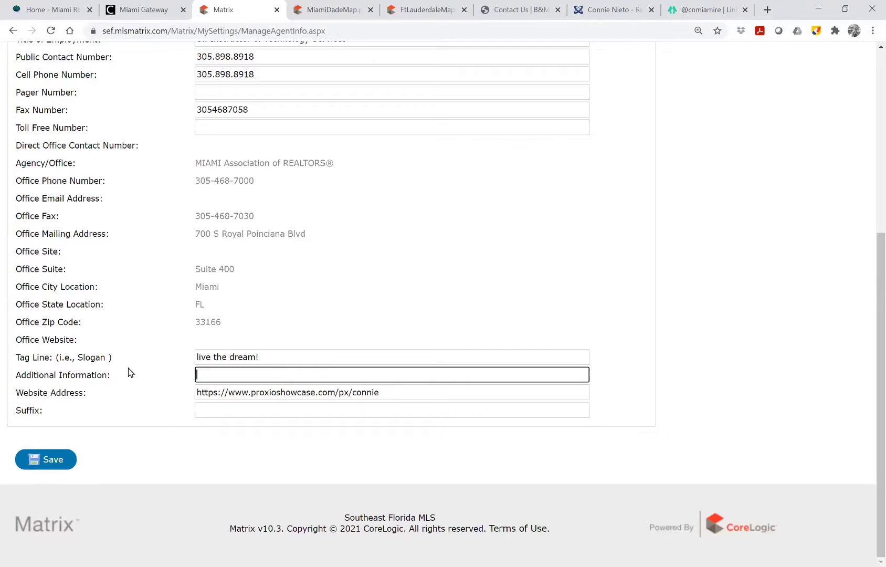
pyautogui.rightClick(203, 376)
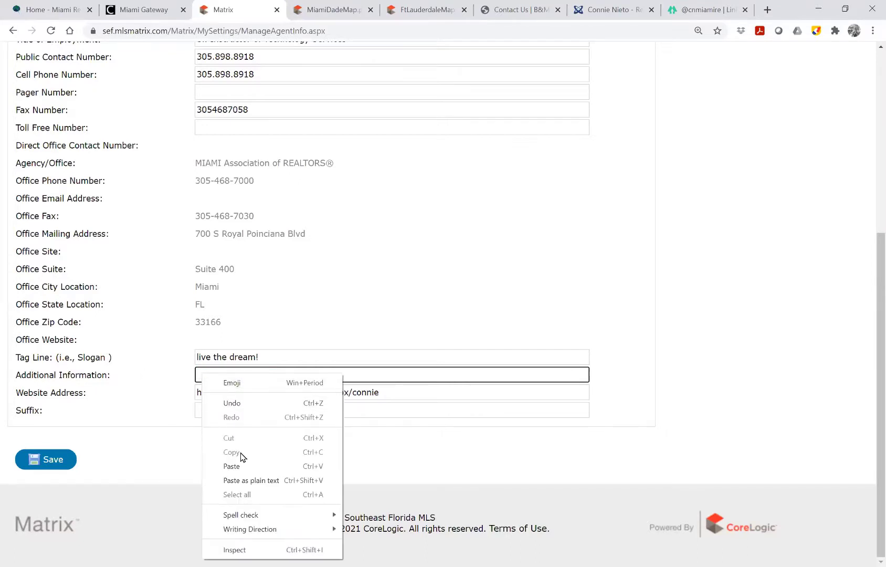
pyautogui.click(243, 466)
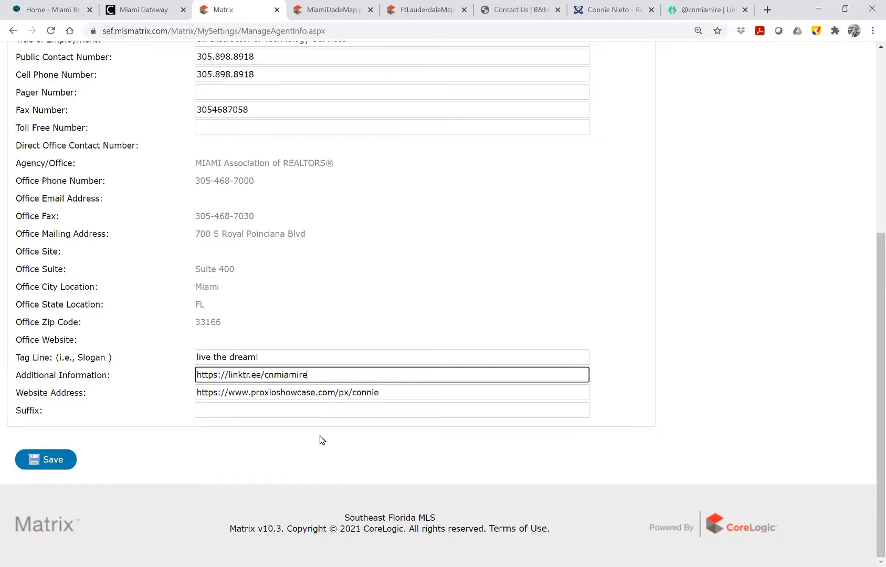
pyautogui.click(289, 410)
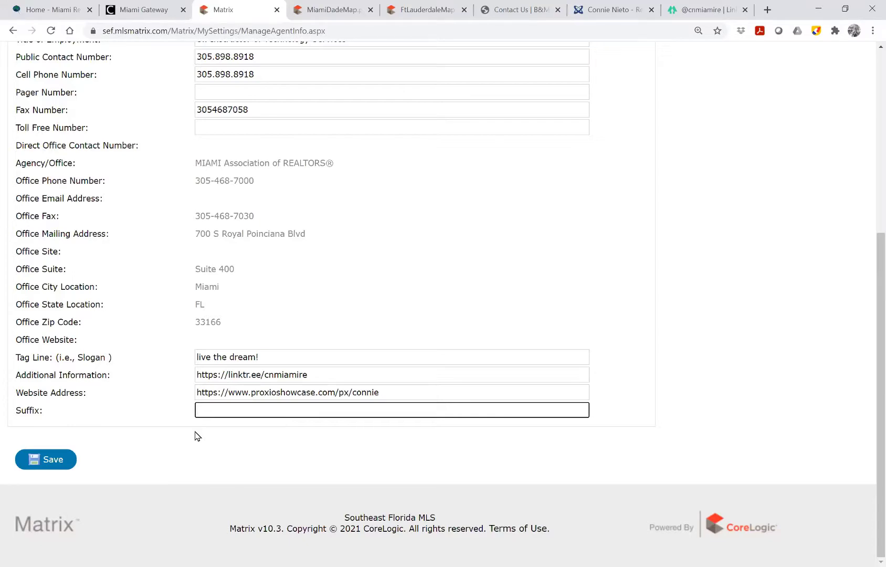
# - Save the agent information changes
pyautogui.scroll(2, 232, 437)
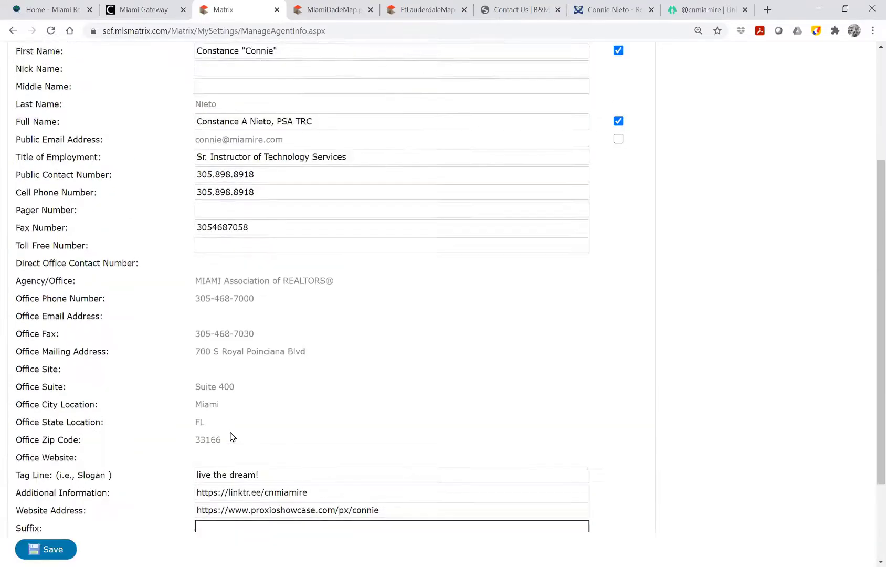
pyautogui.scroll(1, 232, 436)
pyautogui.scroll(-1, 232, 437)
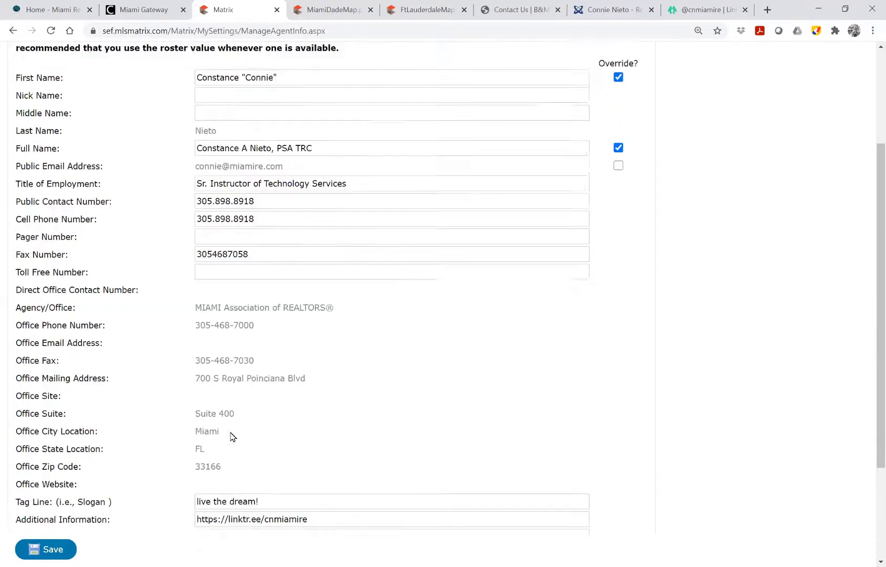
pyautogui.scroll(-1, 52, 525)
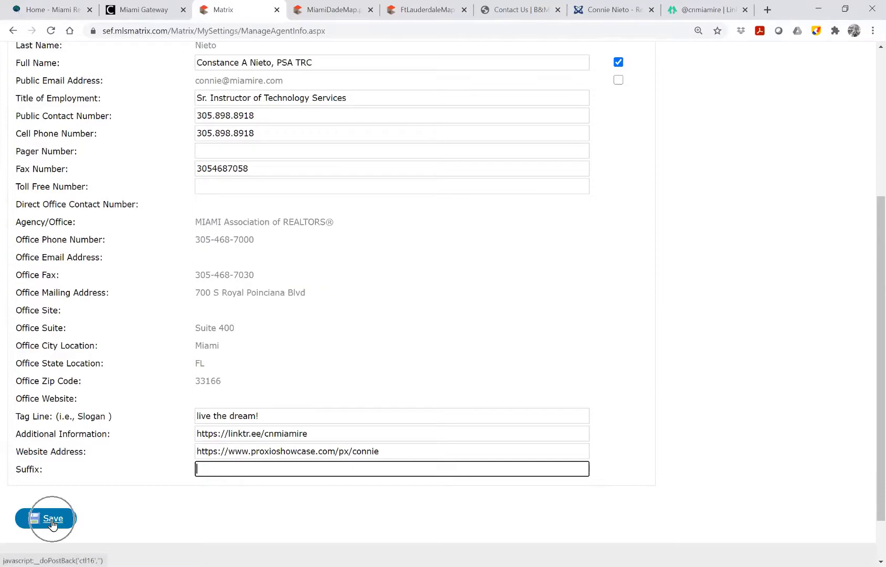
pyautogui.click(51, 519)
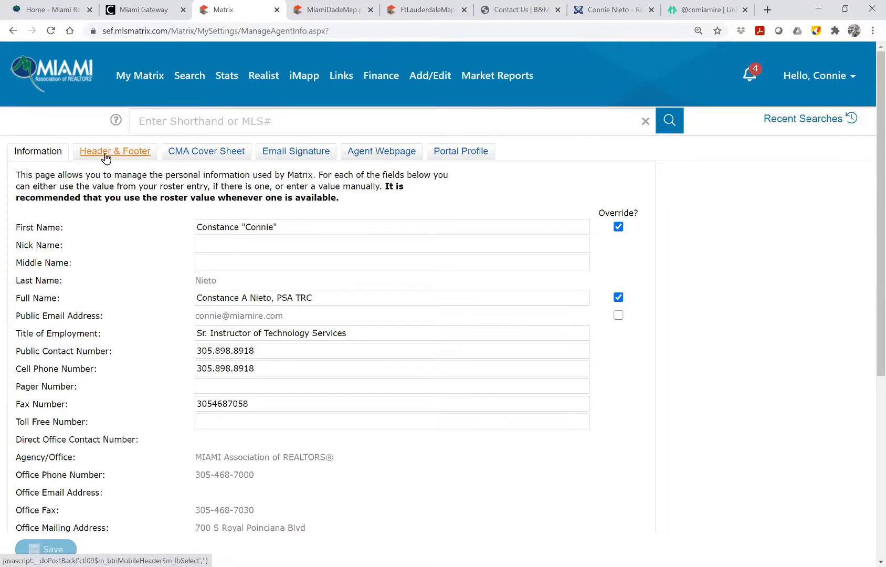
pyautogui.click(105, 157)
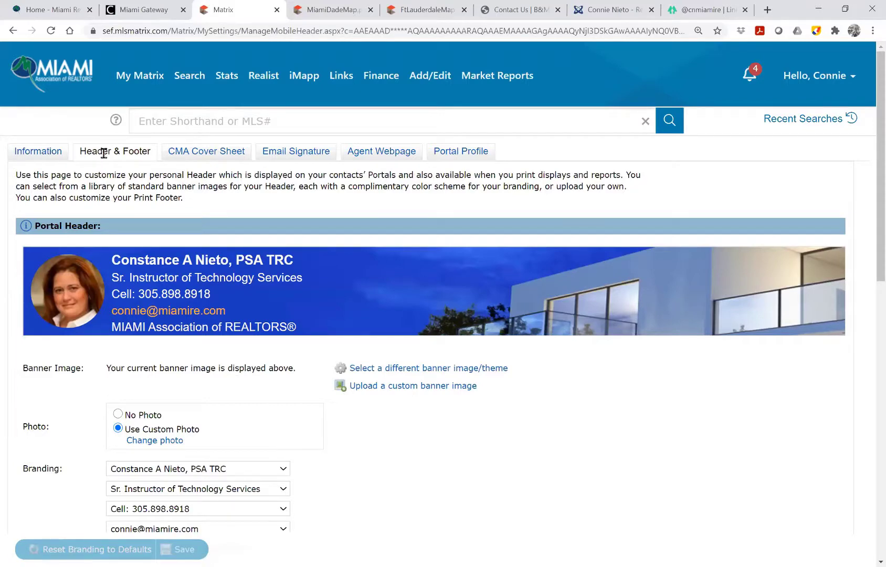
pyautogui.scroll(-1, 239, 240)
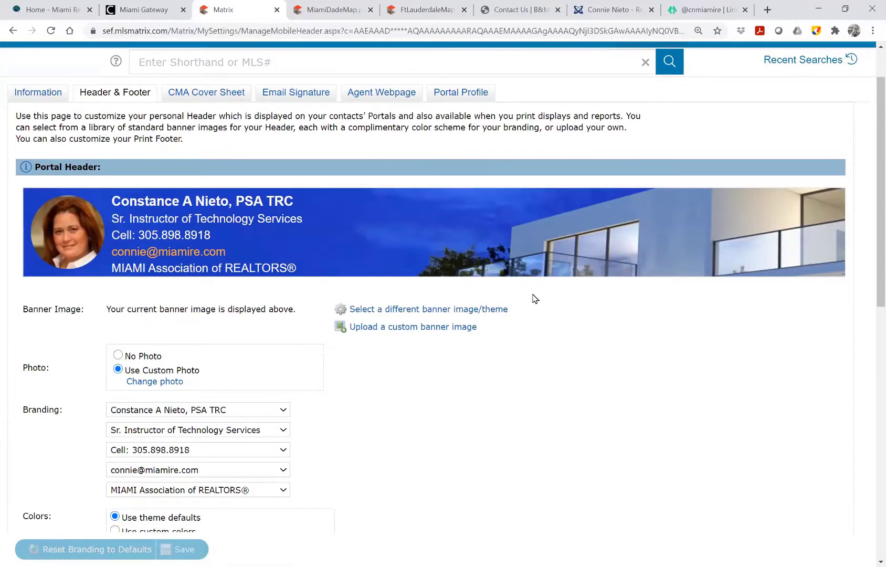
pyautogui.click(502, 313)
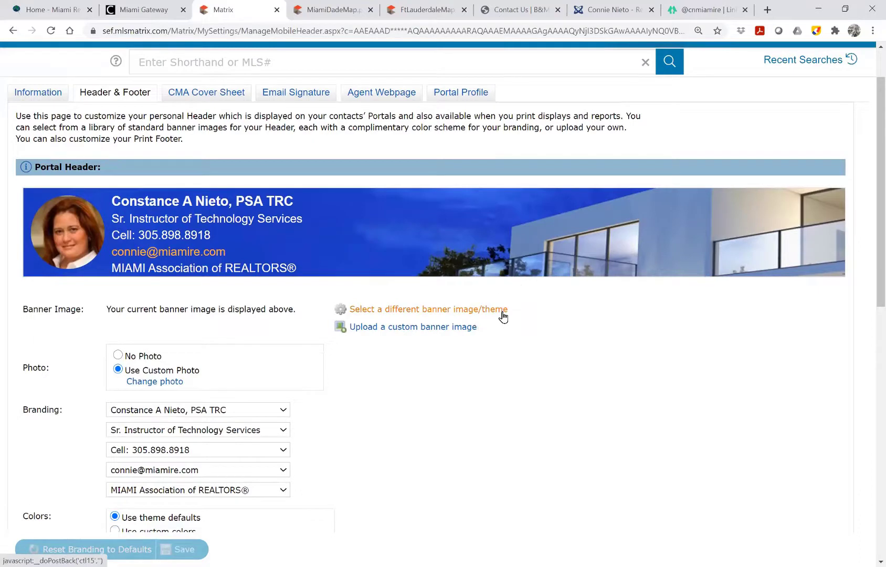
pyautogui.press('ctrl')
pyautogui.press('ctrl')
pyautogui.press('ctrl')
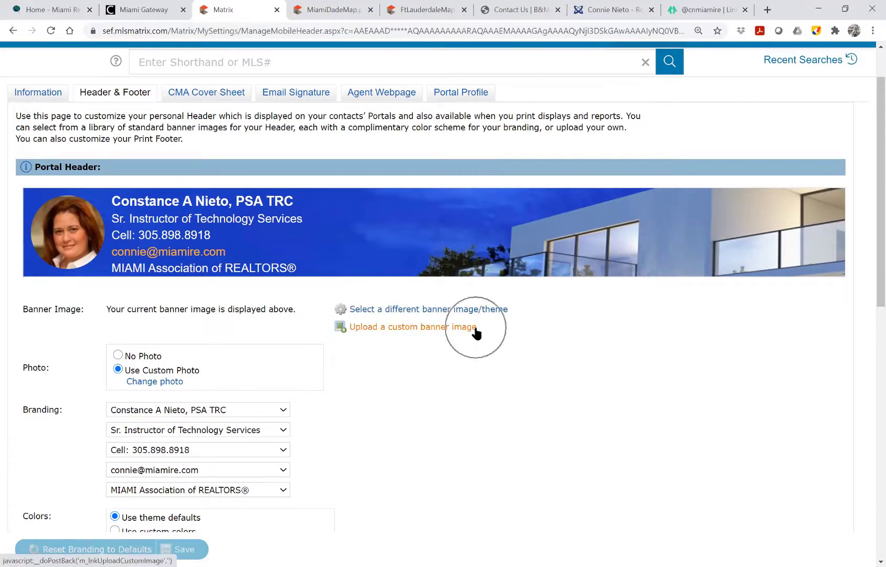
pyautogui.press('ctrl')
pyautogui.press('ctrl')
pyautogui.click(475, 329)
pyautogui.scroll(-3, 483, 328)
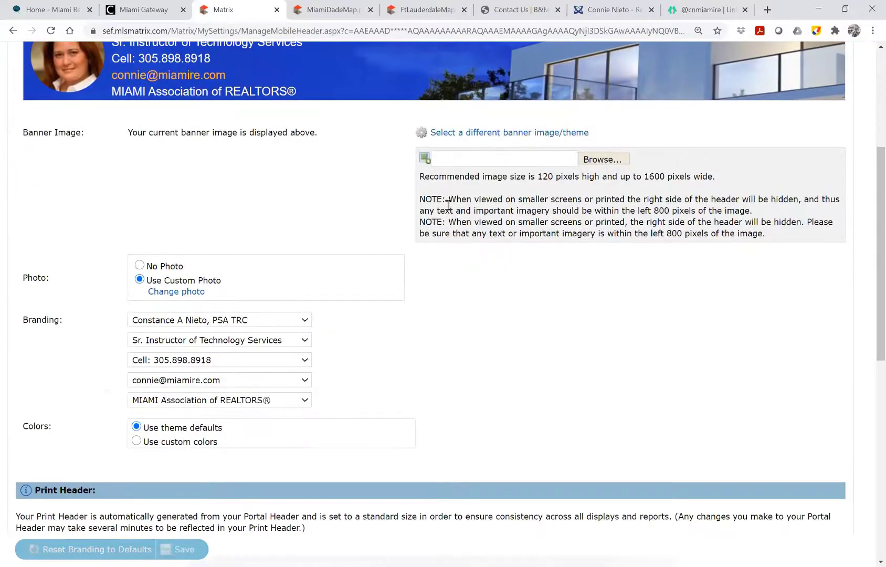
pyautogui.moveTo(726, 182); pyautogui.dragTo(420, 177)
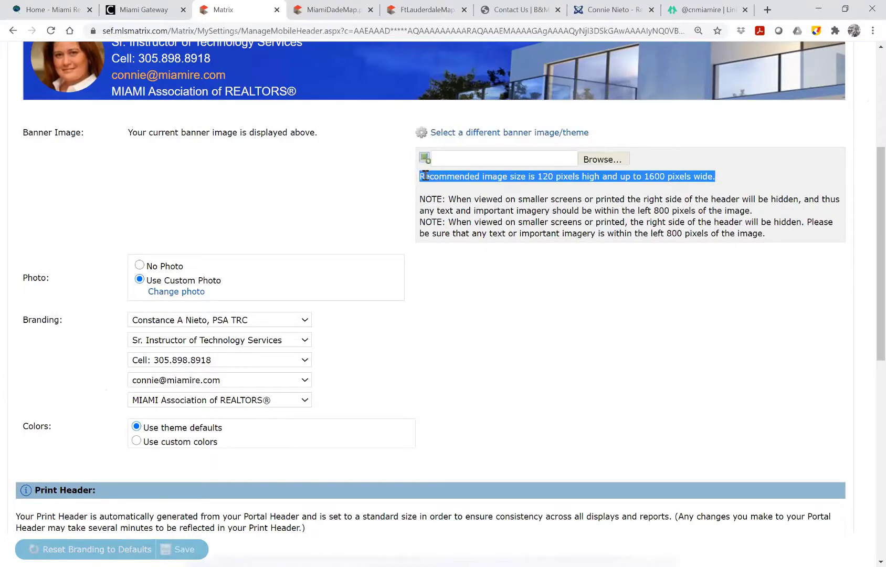
pyautogui.rightClick(423, 176)
pyautogui.click(441, 182)
pyautogui.hotkey('alt', 'Tab')
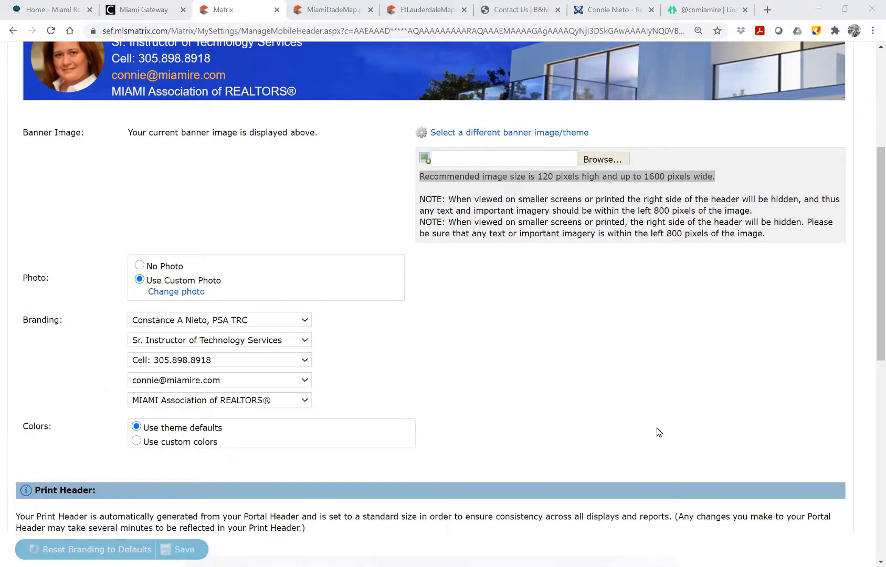
pyautogui.scroll(5, 184, 129)
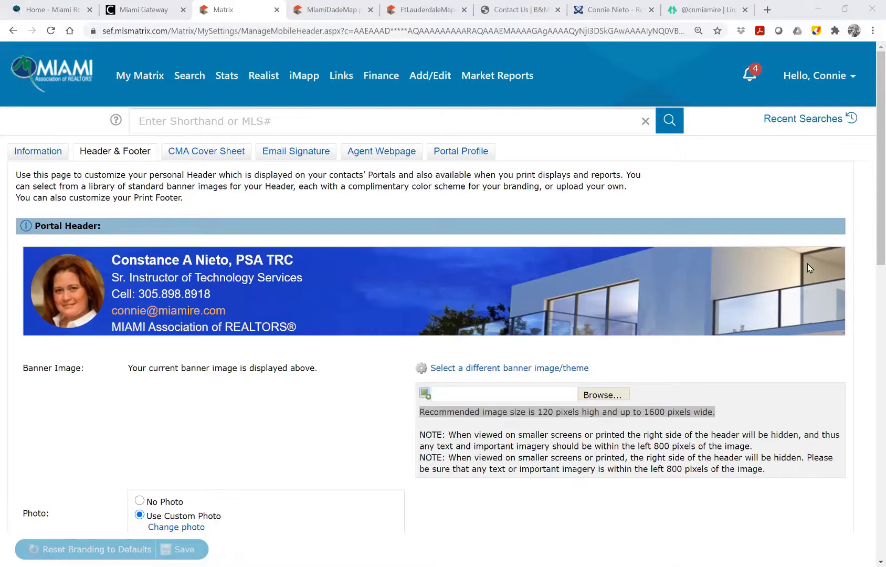
pyautogui.scroll(-2, 807, 264)
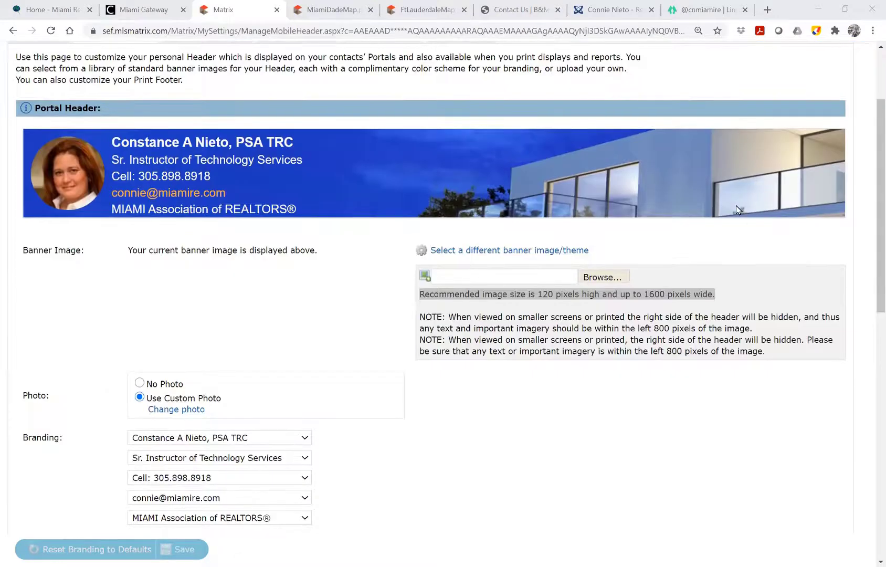
pyautogui.click(487, 253)
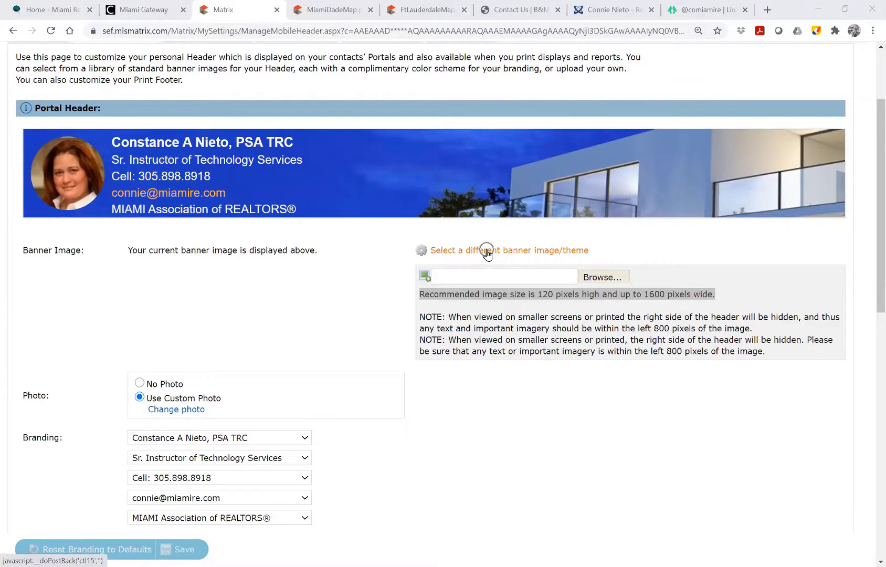
# - Choose the Beach Chairs theme from the banner template gallery
pyautogui.click(531, 253)
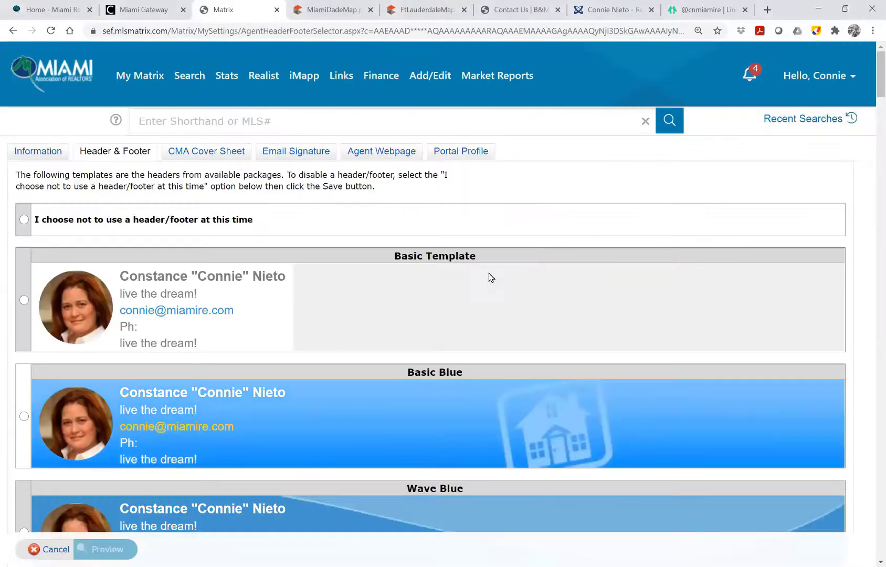
pyautogui.click(30, 308)
pyautogui.scroll(-8, 30, 310)
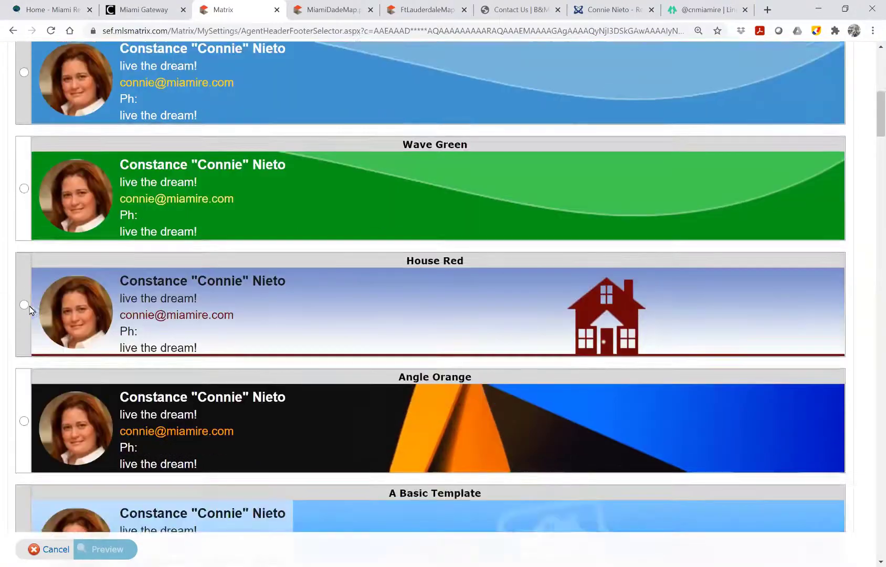
pyautogui.scroll(-10, 30, 309)
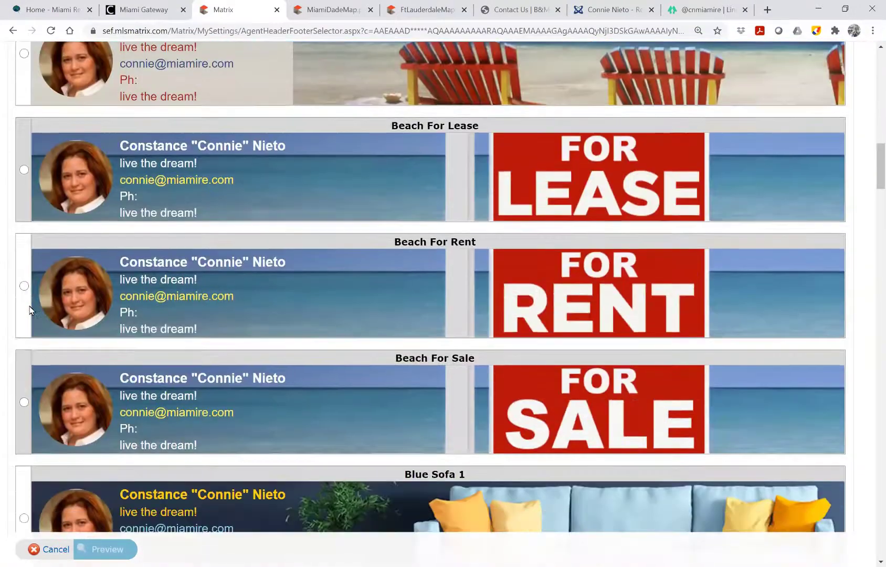
pyautogui.scroll(2, 30, 310)
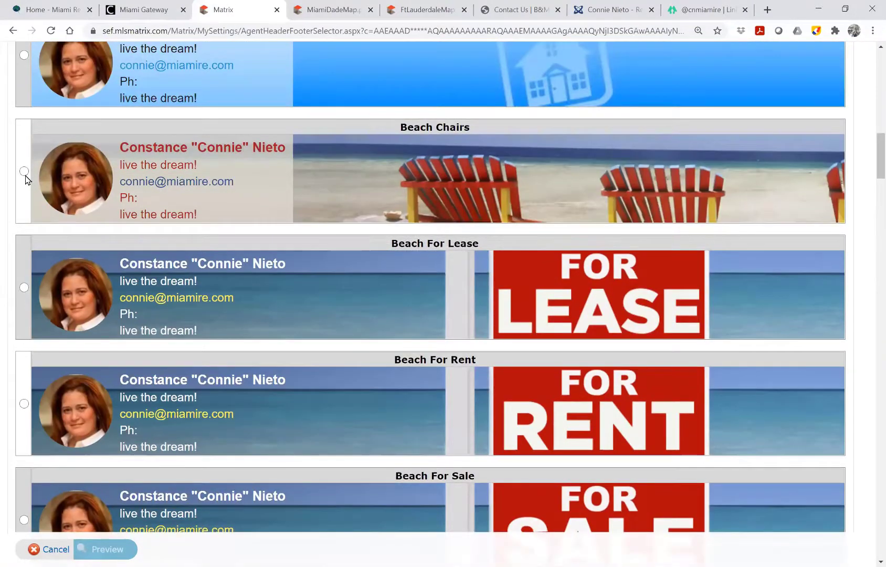
pyautogui.click(25, 171)
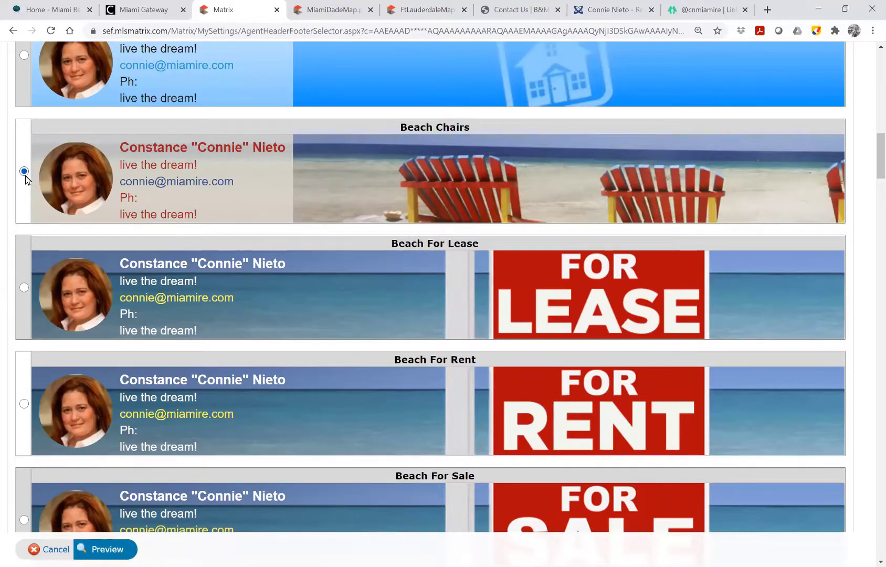
pyautogui.click(353, 190)
# - Preview the portal header with the Beach Chairs banner
pyautogui.scroll(-20, 866, 173)
pyautogui.scroll(-20, 867, 394)
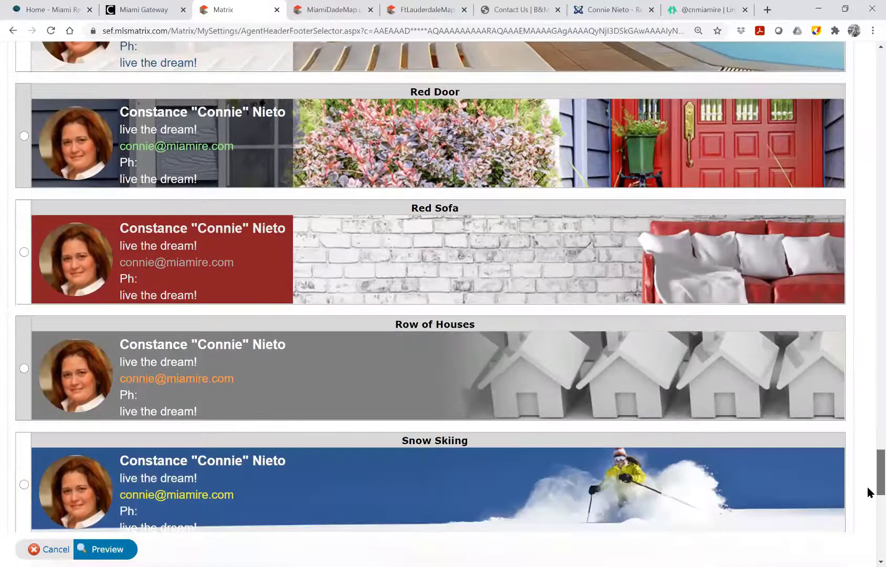
pyautogui.moveTo(867, 492); pyautogui.dragTo(868, 555)
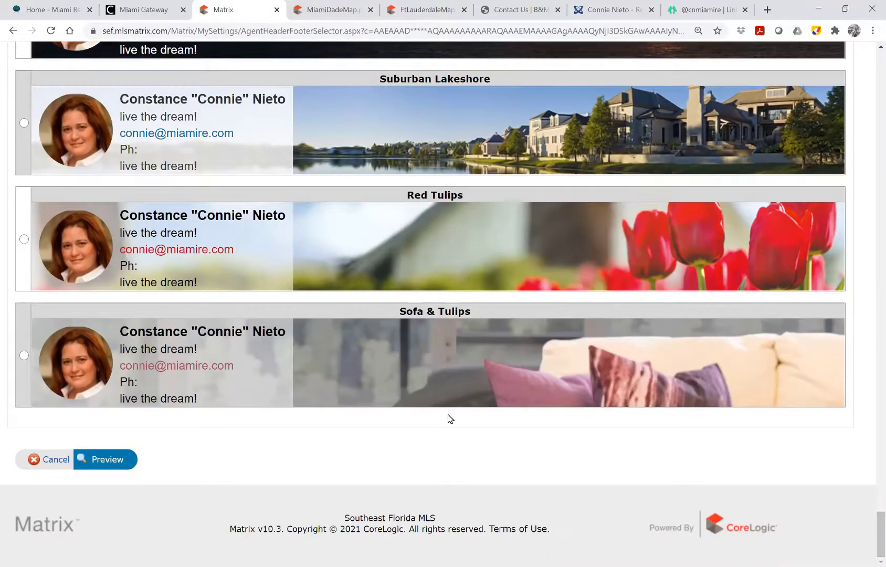
pyautogui.click(113, 471)
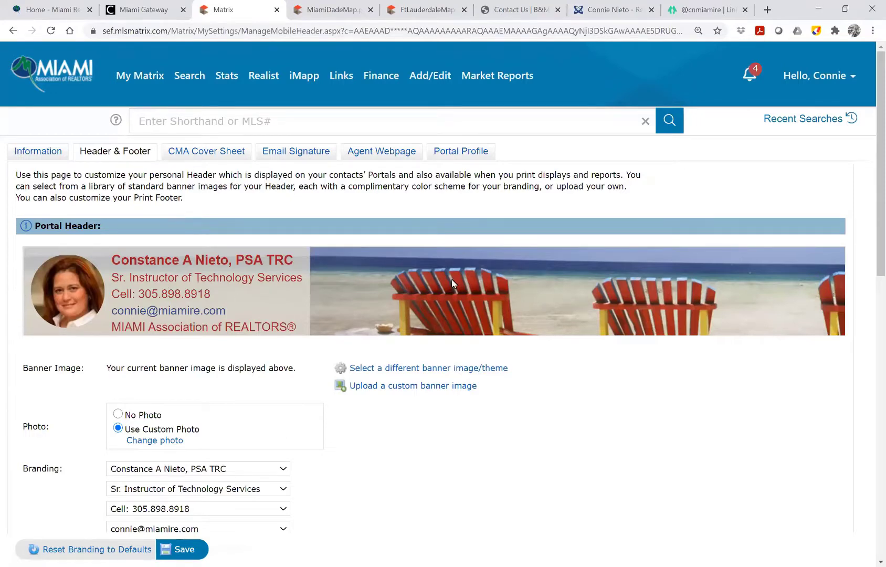
pyautogui.scroll(-2, 451, 284)
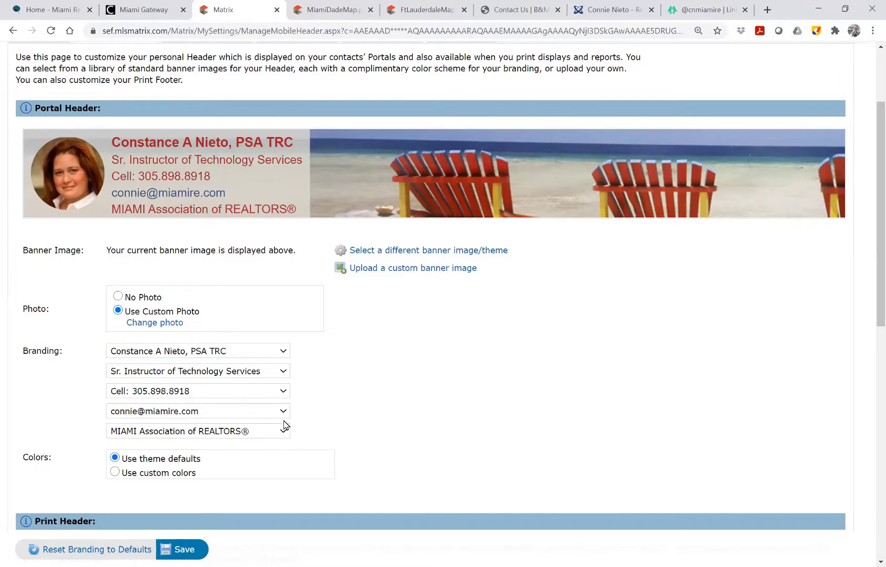
pyautogui.click(284, 351)
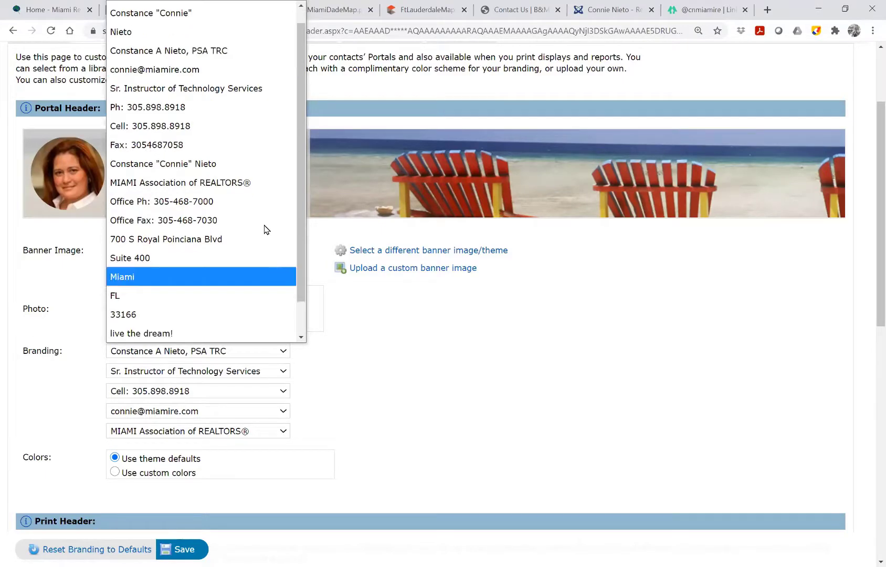
pyautogui.click(248, 55)
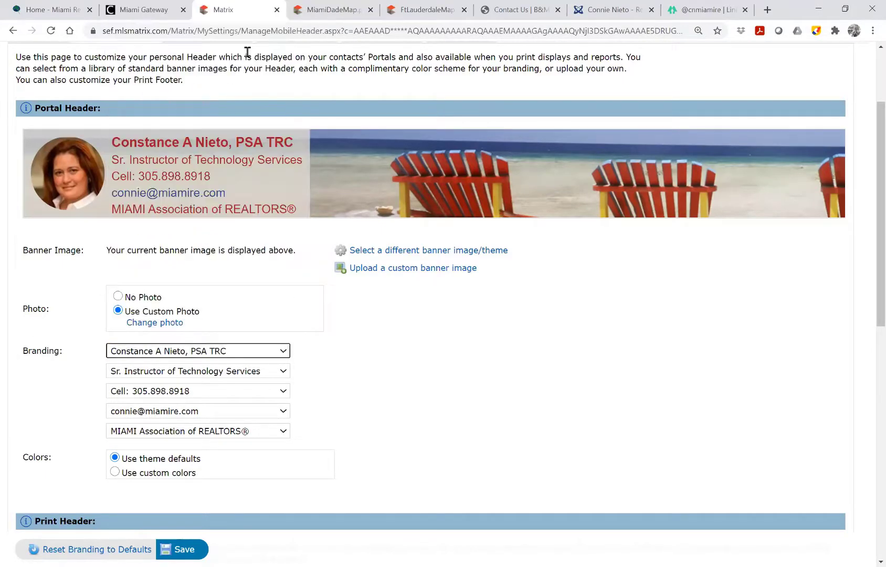
pyautogui.click(283, 373)
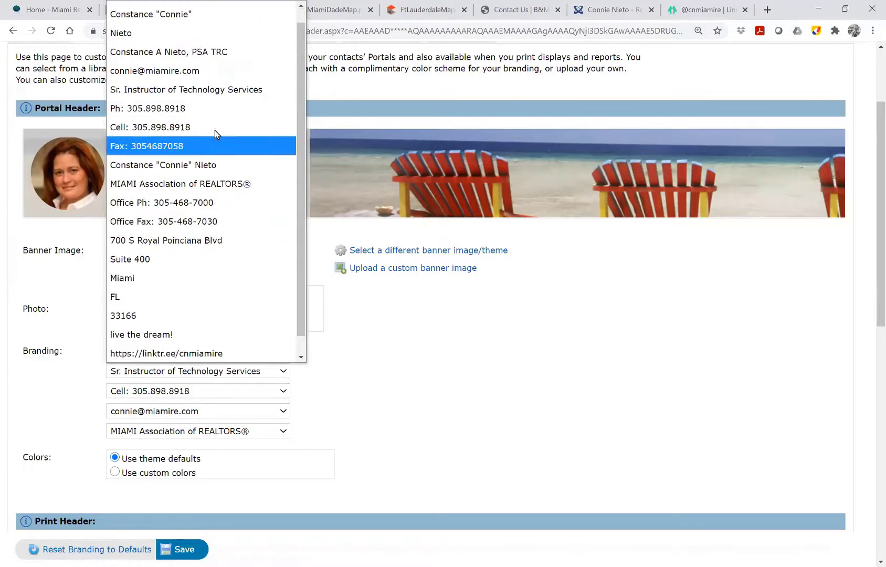
pyautogui.click(220, 96)
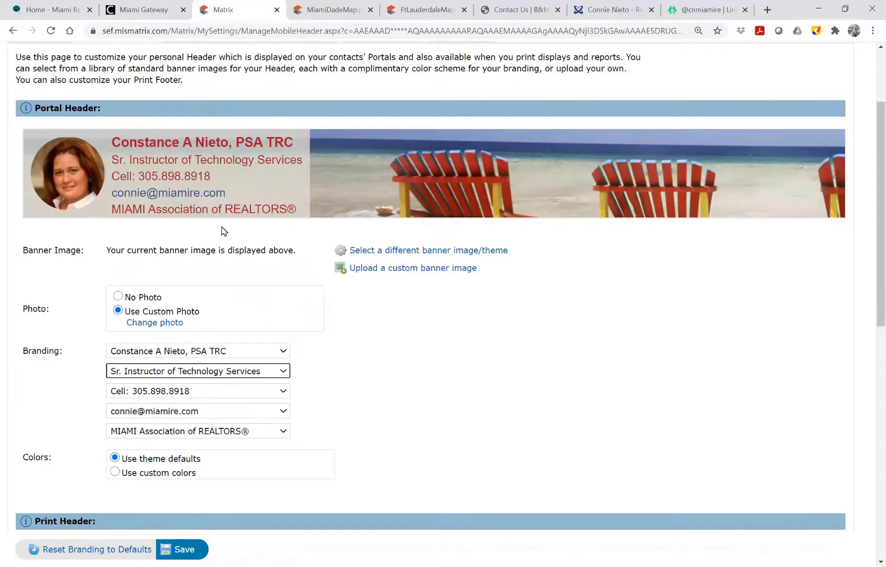
pyautogui.click(238, 391)
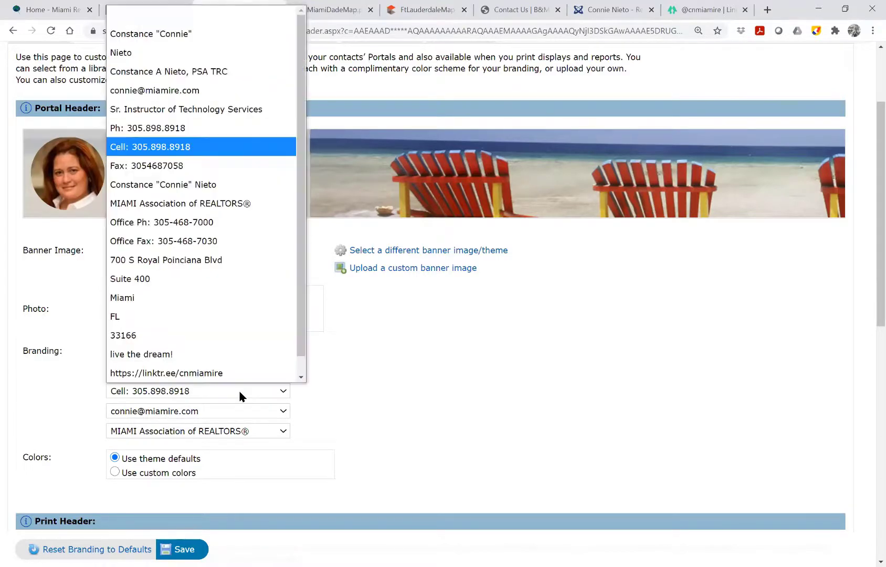
pyautogui.click(193, 151)
pyautogui.click(234, 418)
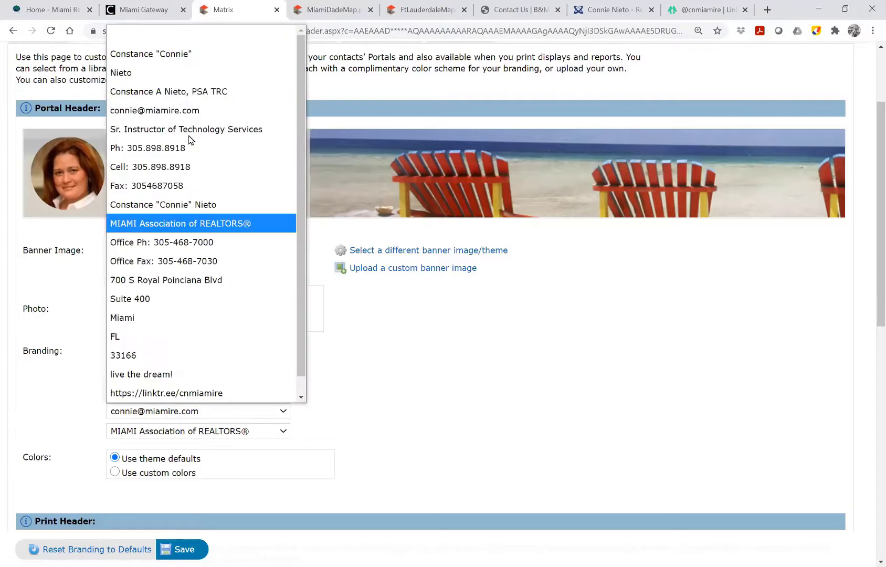
pyautogui.click(188, 109)
pyautogui.click(243, 432)
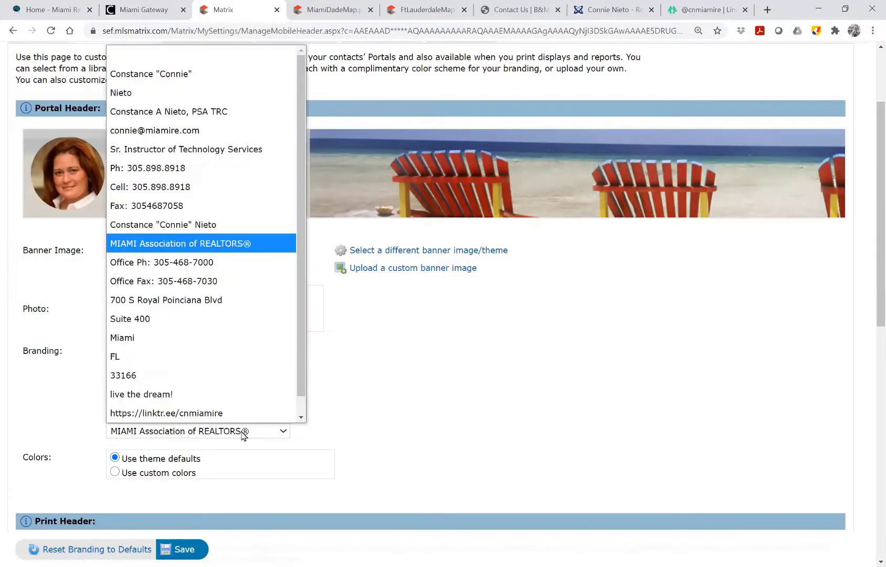
pyautogui.click(204, 225)
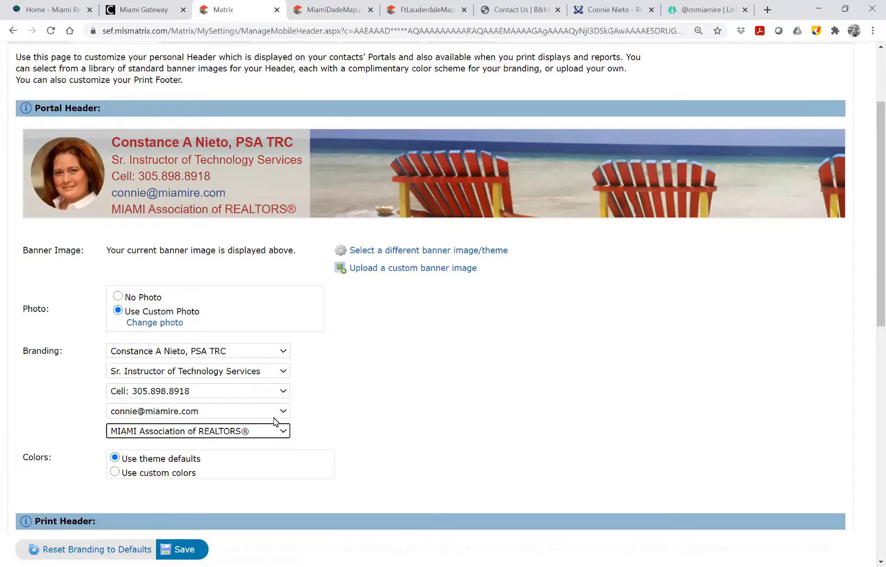
pyautogui.scroll(-1, 221, 407)
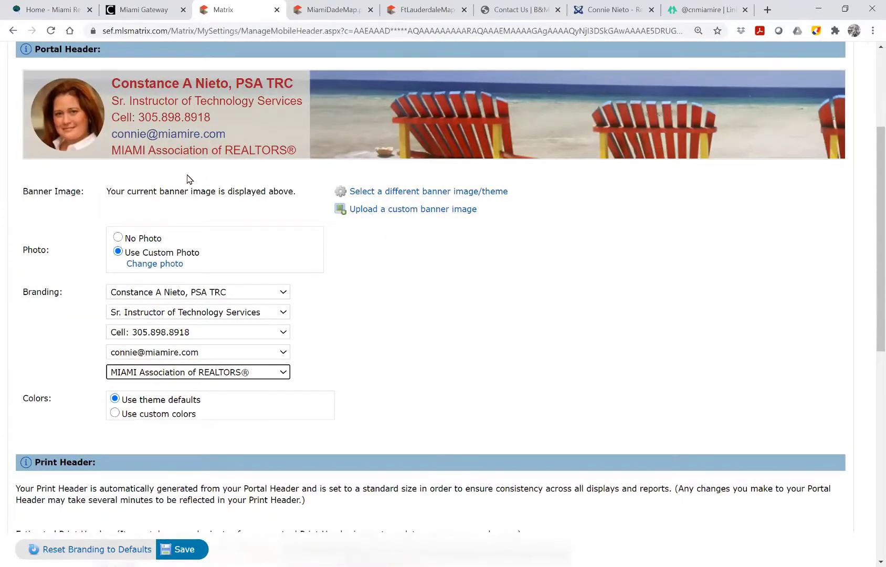
pyautogui.scroll(-3, 339, 288)
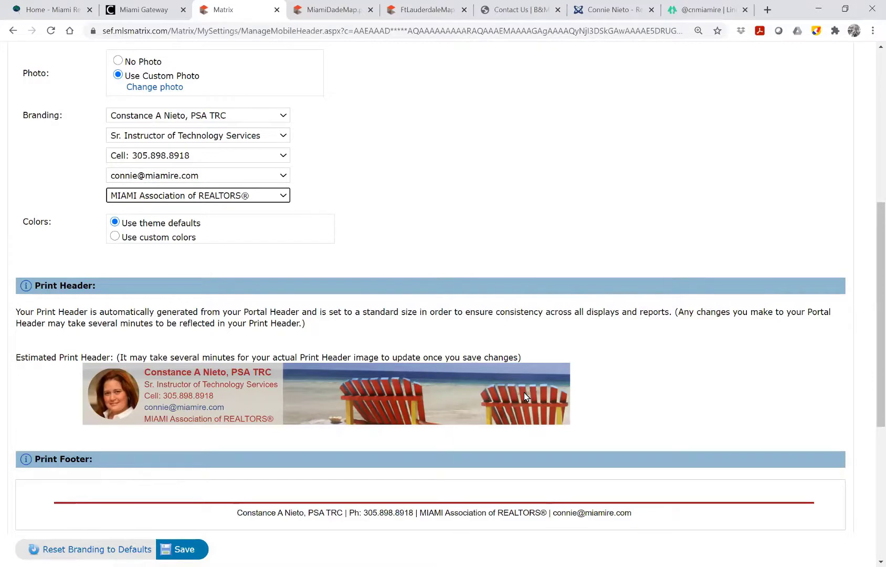
# - Keep the print footer on, with the agent's name and phone as its first two lines
pyautogui.scroll(-2, 524, 392)
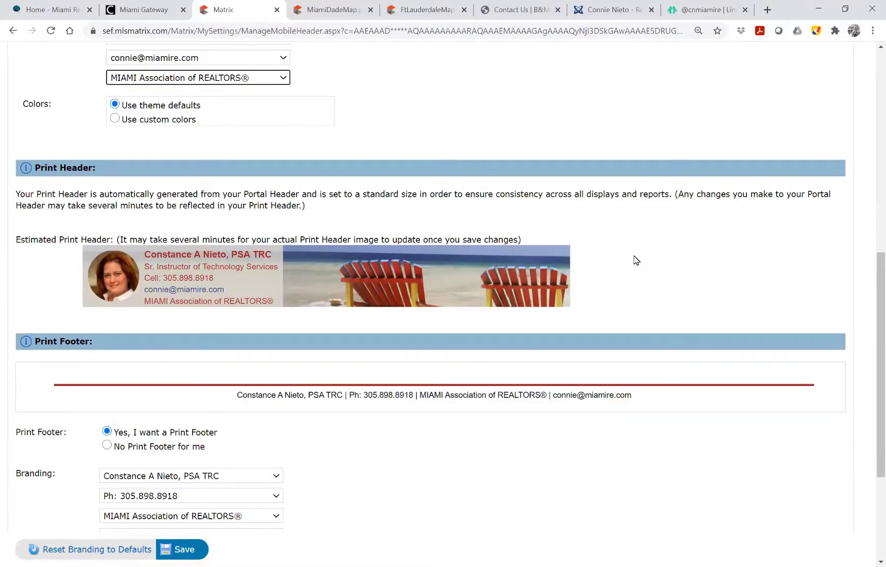
pyautogui.scroll(-1, 636, 259)
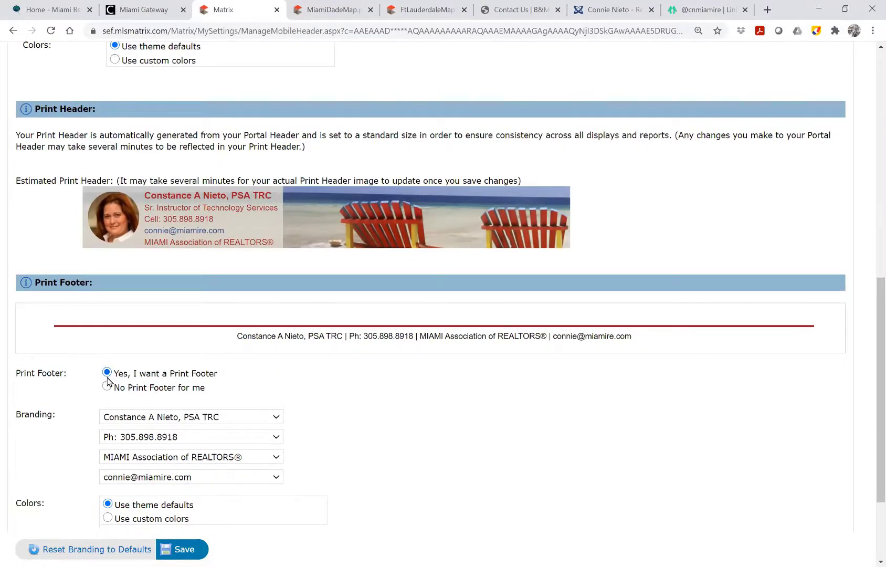
pyautogui.click(155, 378)
pyautogui.scroll(-1, 328, 405)
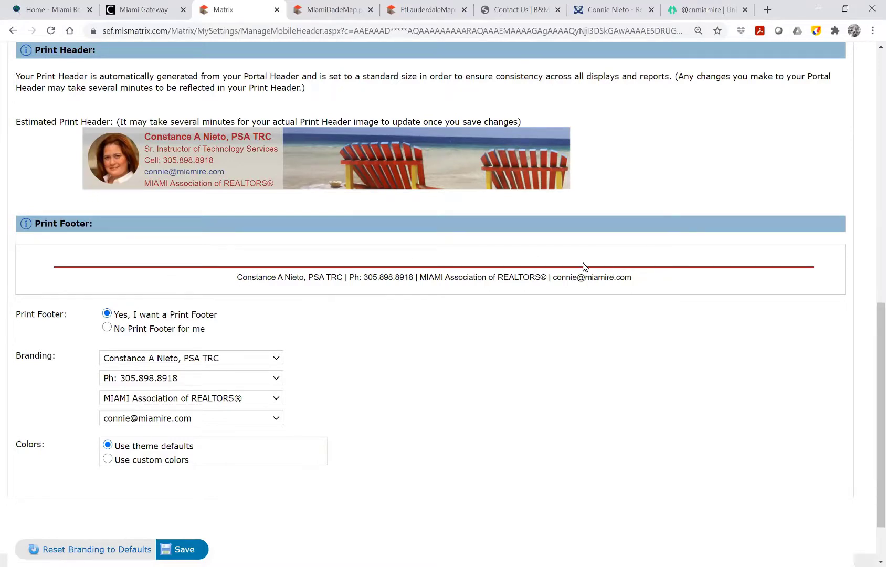
pyautogui.click(279, 361)
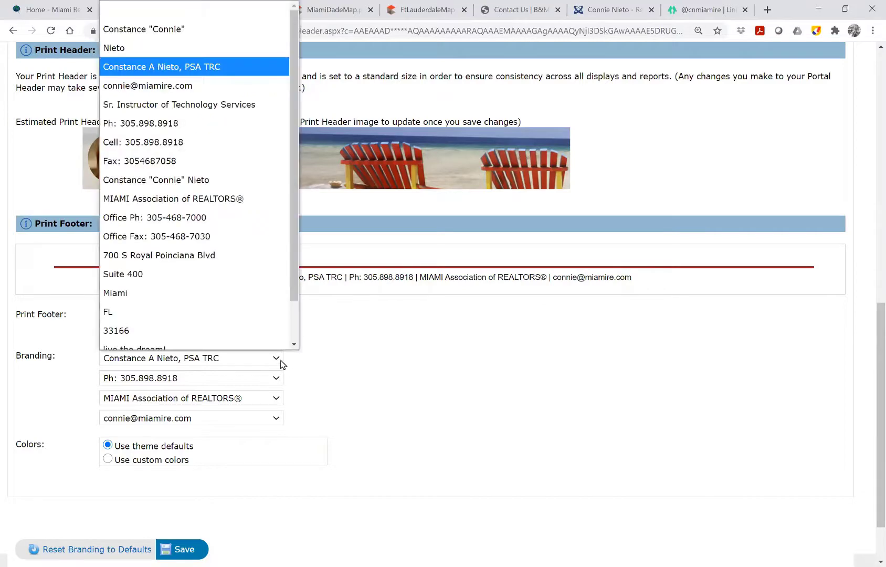
pyautogui.click(199, 59)
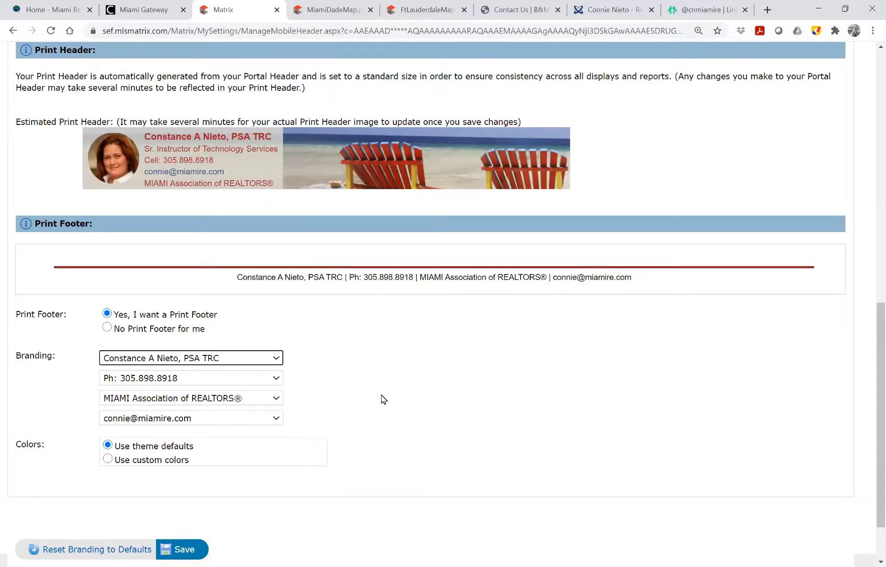
pyautogui.click(279, 378)
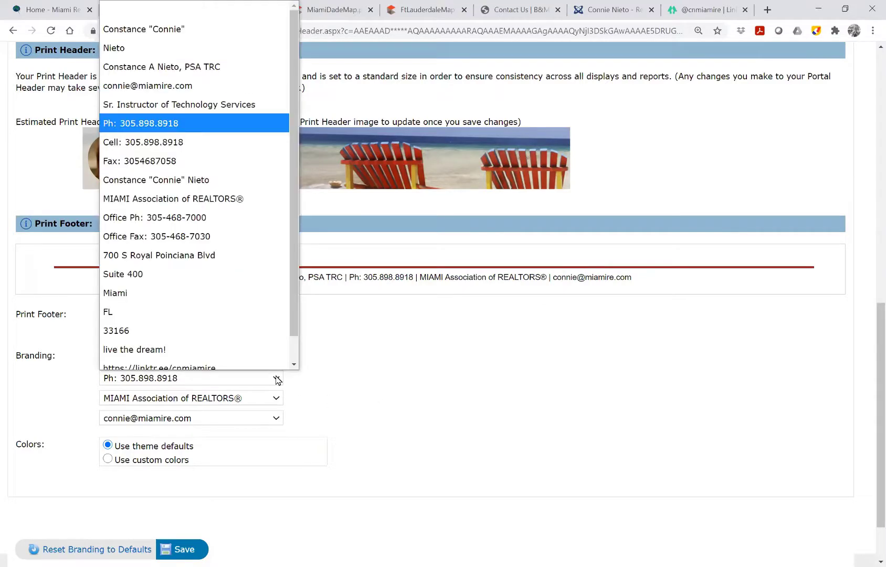
pyautogui.click(208, 116)
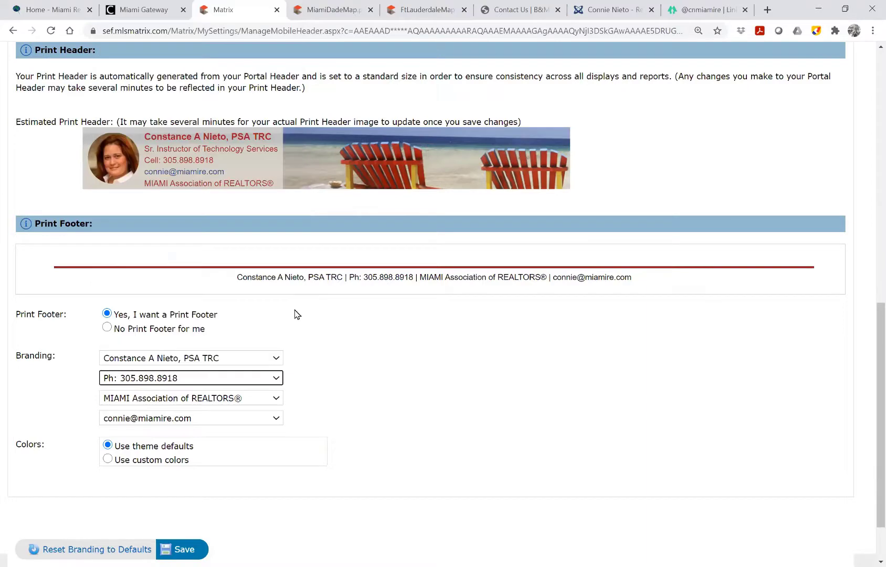
# - Set footer lines three and four to e-mail and MIAMI Association of REALTORS®, then save
pyautogui.click(276, 399)
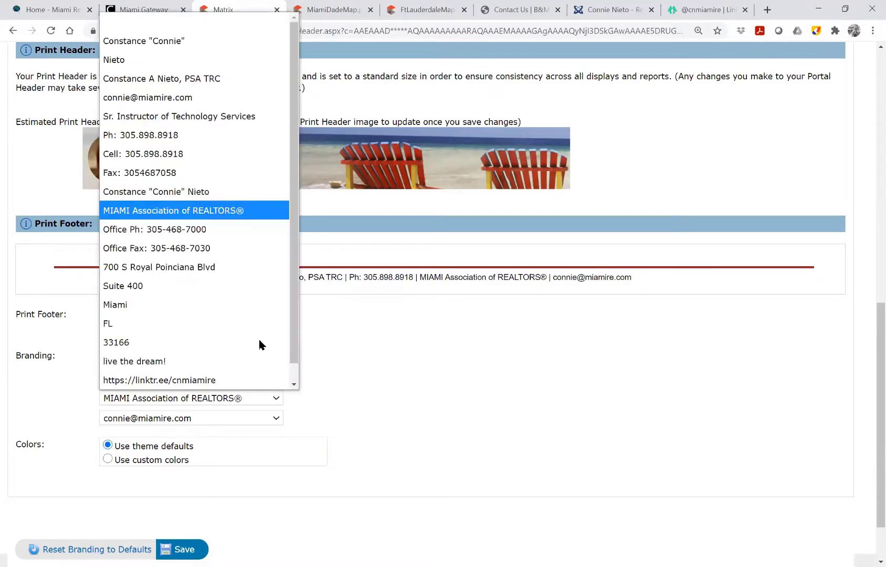
pyautogui.click(212, 98)
pyautogui.click(276, 420)
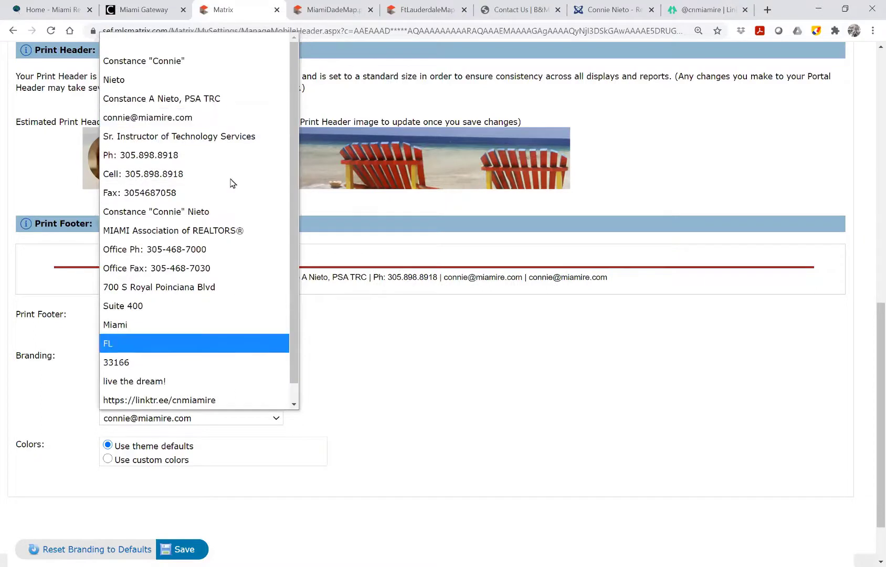
pyautogui.click(228, 231)
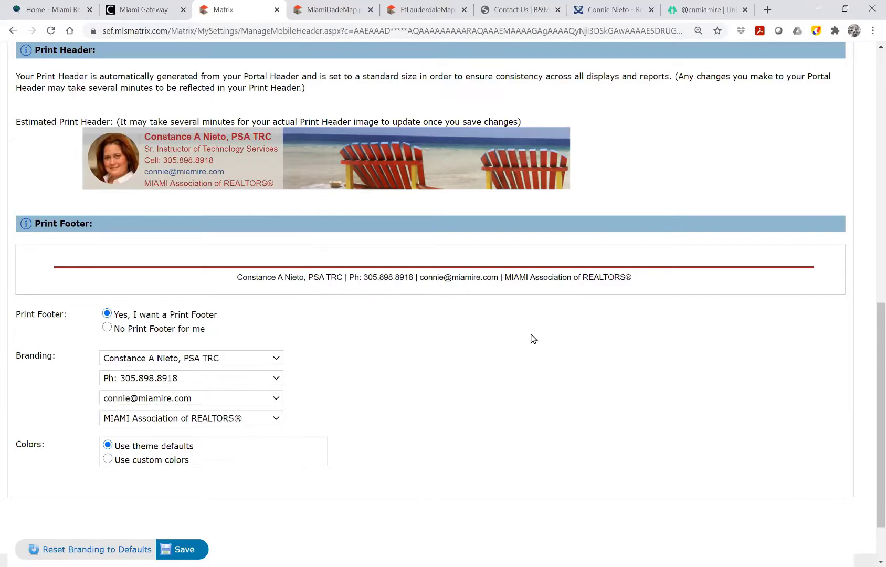
pyautogui.scroll(-2, 445, 398)
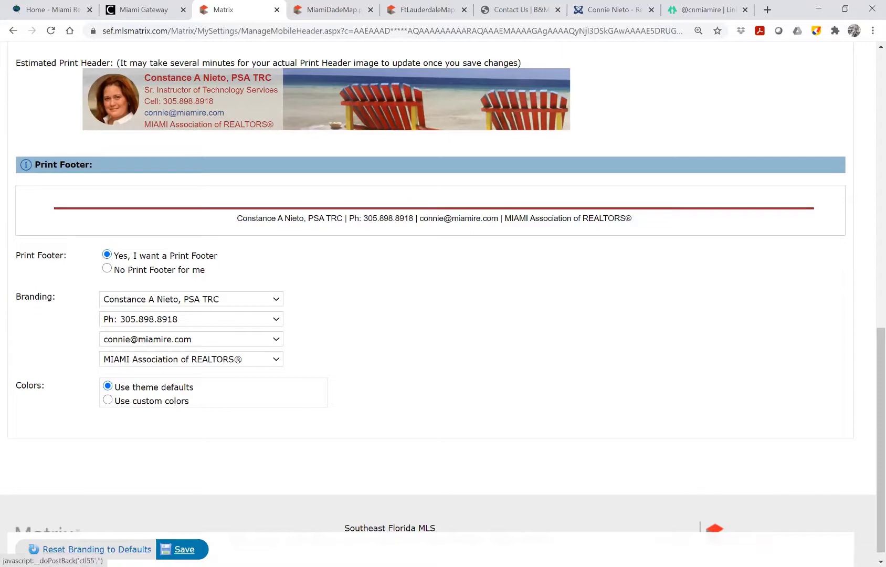
pyautogui.click(185, 550)
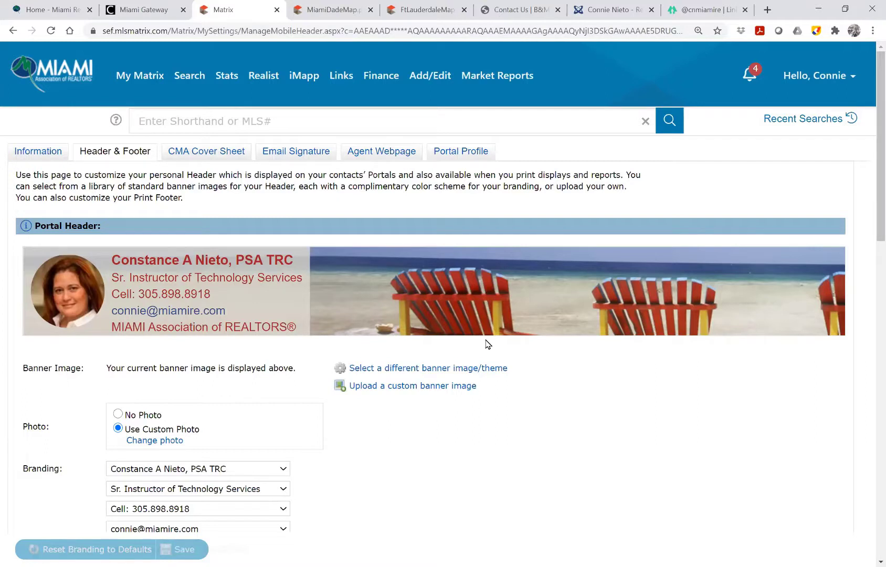
# - Save the CMA Cover Sheet settings with the custom Name Override still enabled
pyautogui.click(196, 156)
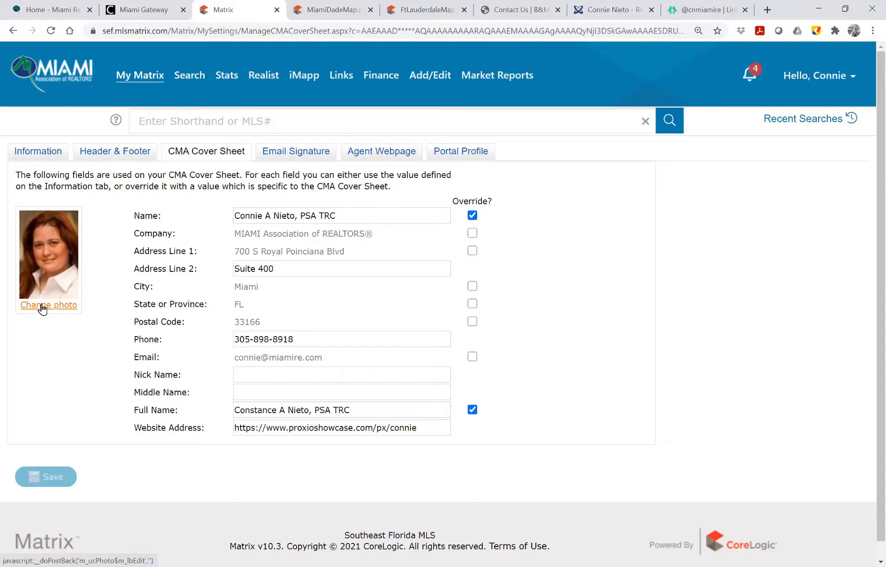
pyautogui.click(473, 216)
pyautogui.click(472, 216)
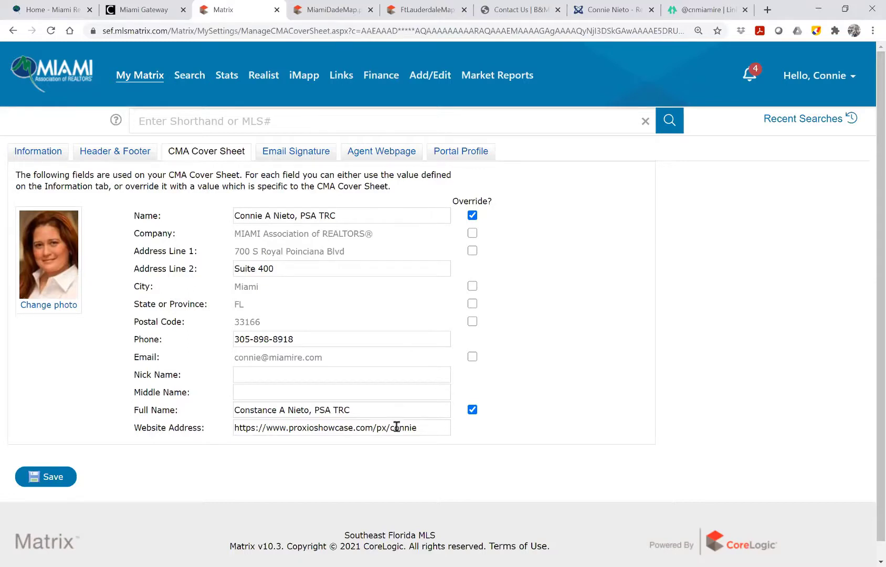
pyautogui.click(51, 478)
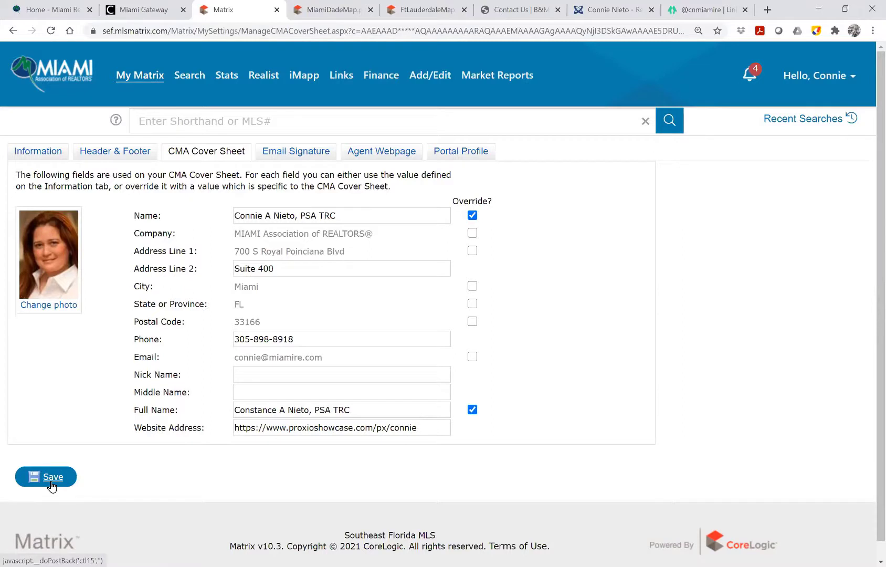
pyautogui.click(51, 480)
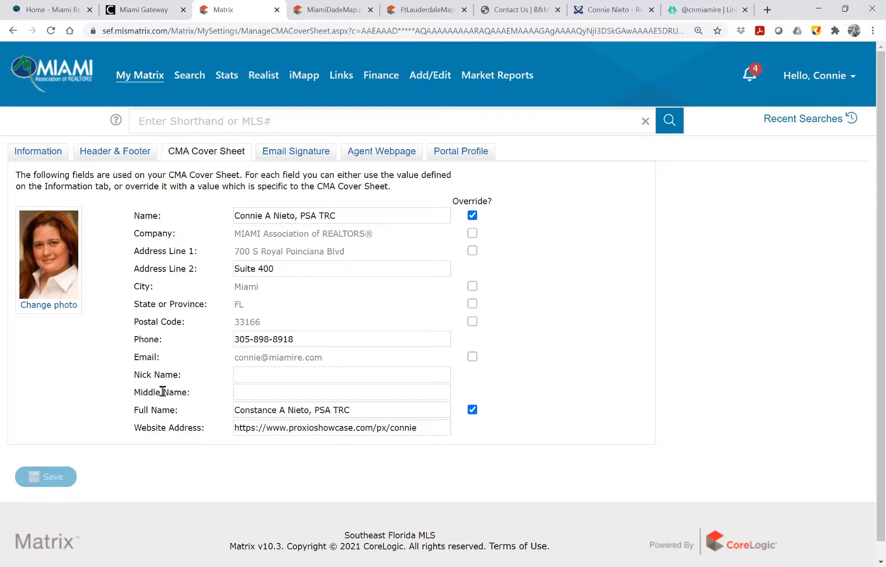
pyautogui.click(306, 153)
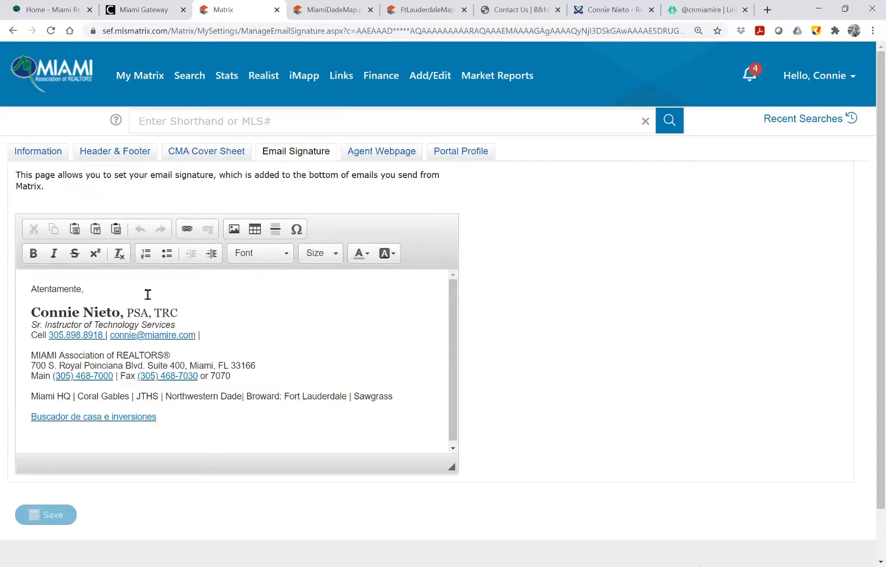
# - Replace the 'Atentamente,' greeting with 'Sincerely,'
pyautogui.moveTo(110, 288); pyautogui.dragTo(10, 257)
pyautogui.write('S')
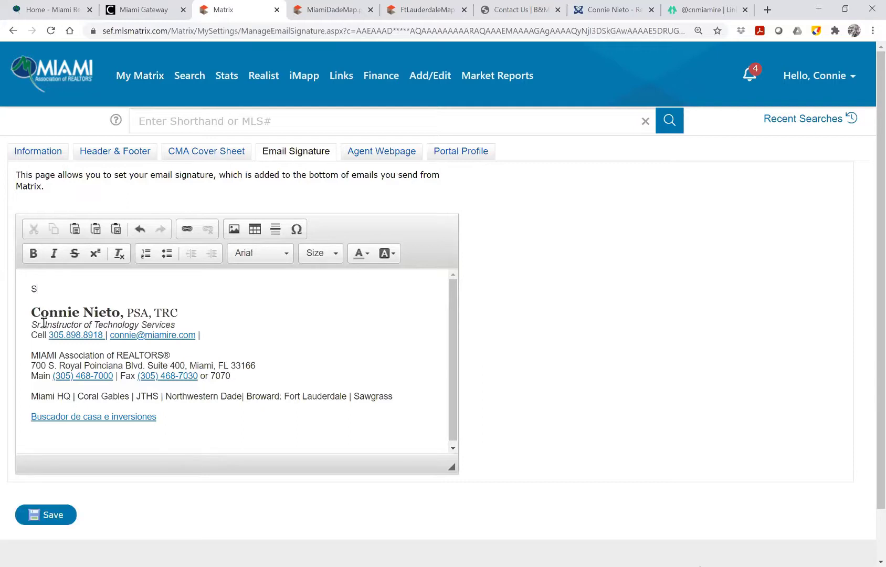
pyautogui.write('incerely,')
pyautogui.press('Return')
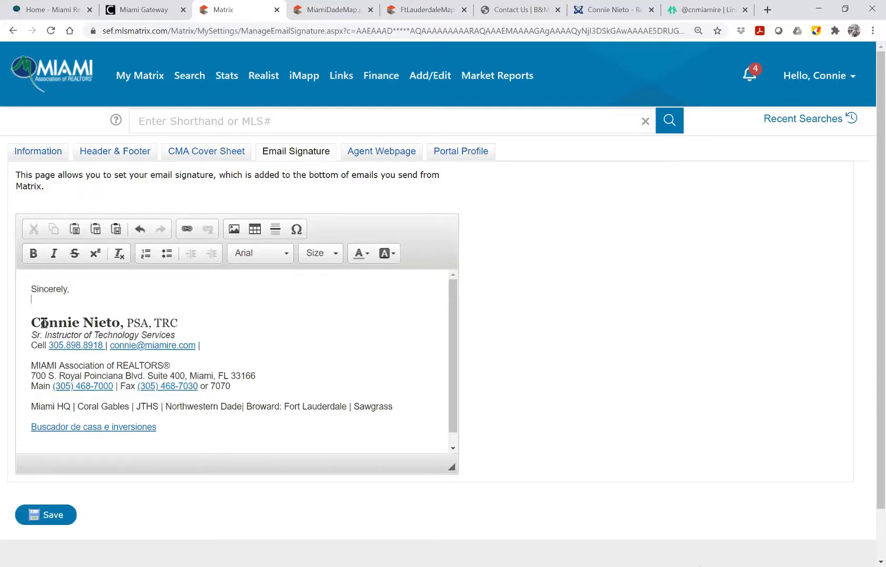
pyautogui.press('BackSpace')
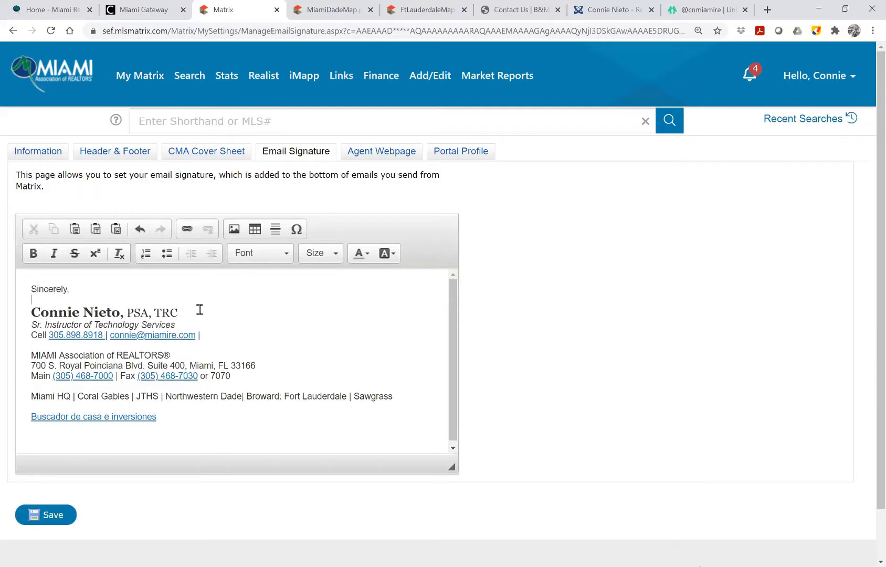
# - Try size 18 on the 'PSA, TRC' credentials, then set them back to size 16
pyautogui.moveTo(179, 313); pyautogui.dragTo(126, 310)
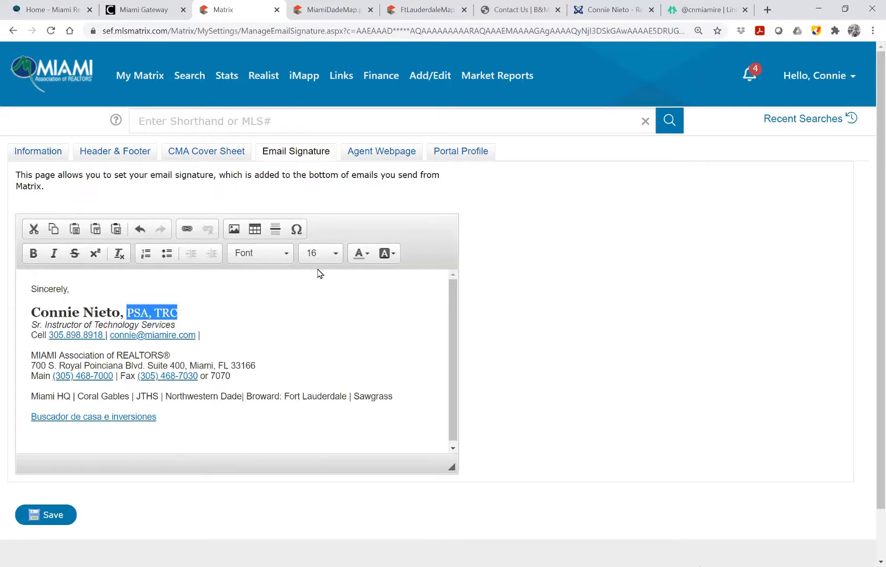
pyautogui.click(326, 253)
pyautogui.click(327, 345)
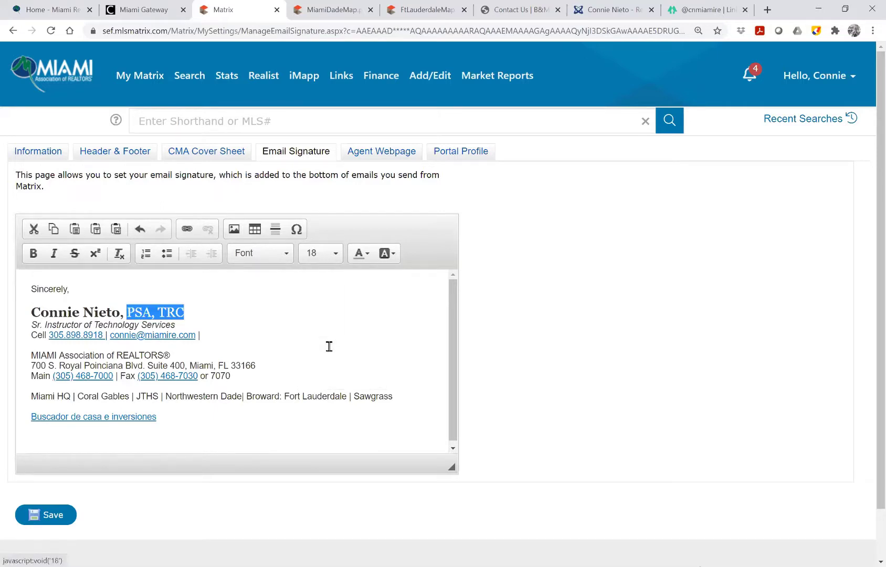
pyautogui.click(325, 253)
pyautogui.click(330, 307)
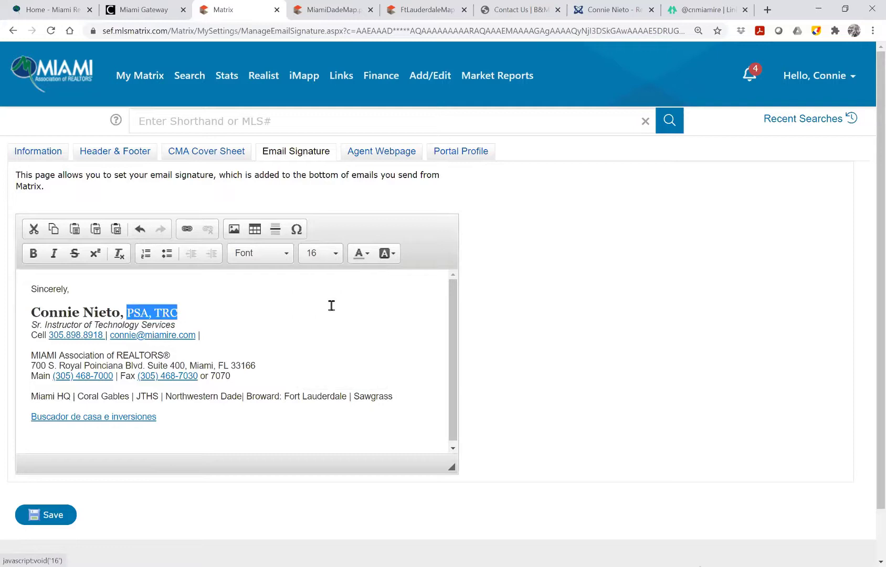
# - Try a blue background on the credentials, then return it to automatic
pyautogui.click(387, 254)
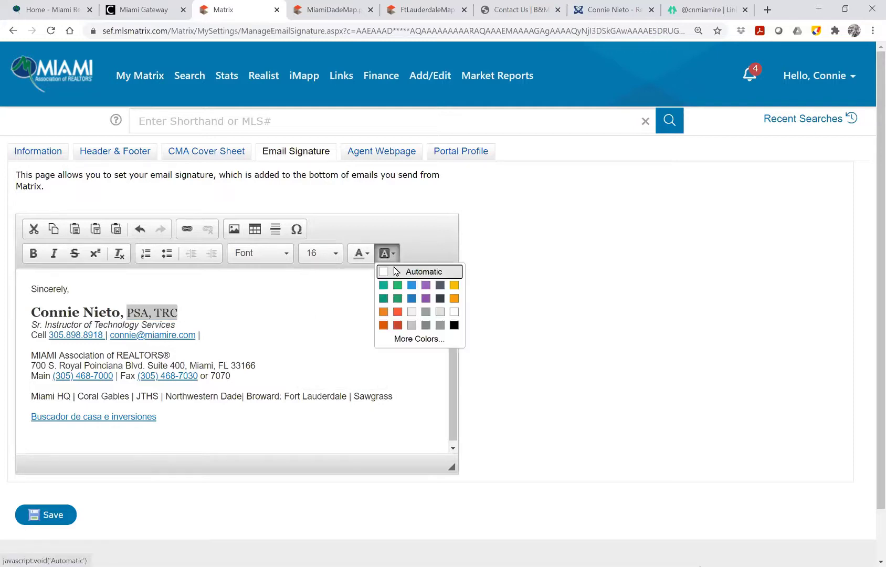
pyautogui.click(412, 290)
pyautogui.click(389, 255)
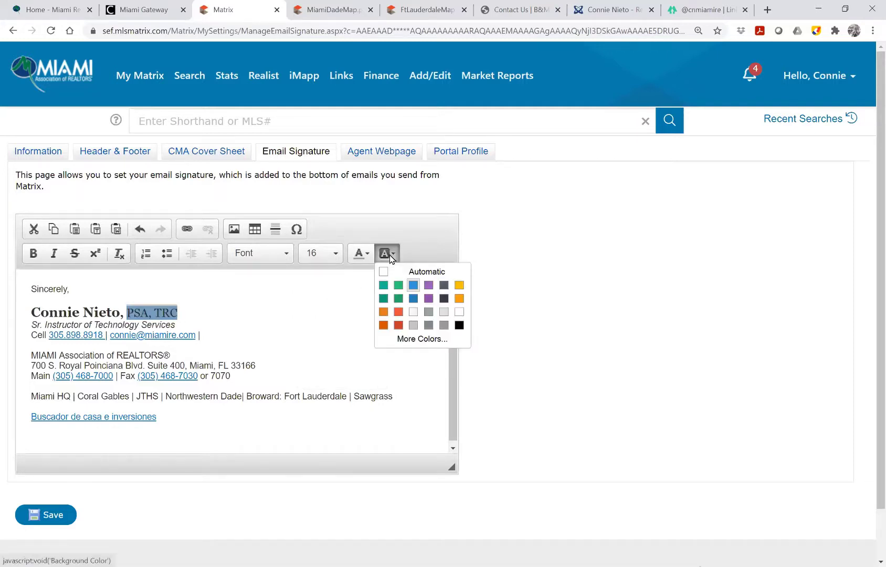
pyautogui.click(343, 345)
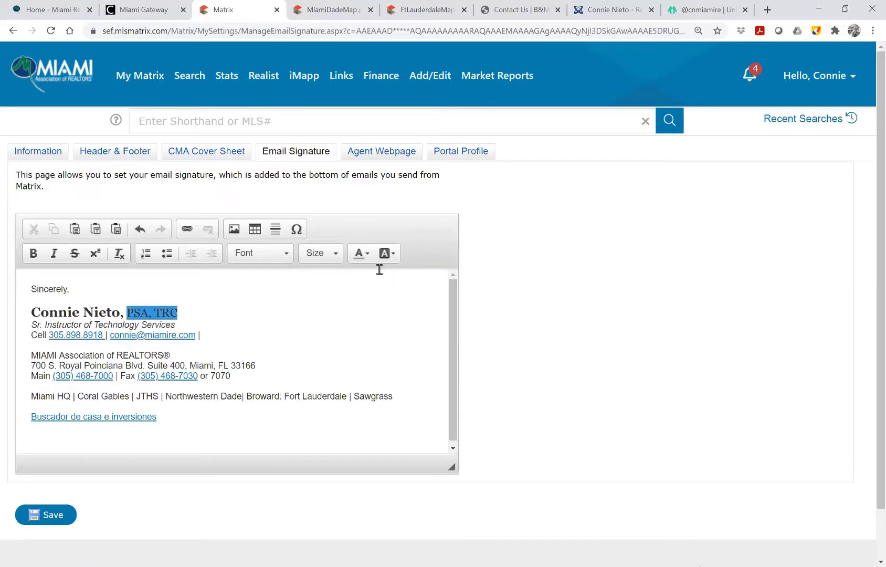
pyautogui.click(388, 255)
pyautogui.click(397, 272)
pyautogui.click(322, 313)
pyautogui.click(387, 259)
pyautogui.click(384, 273)
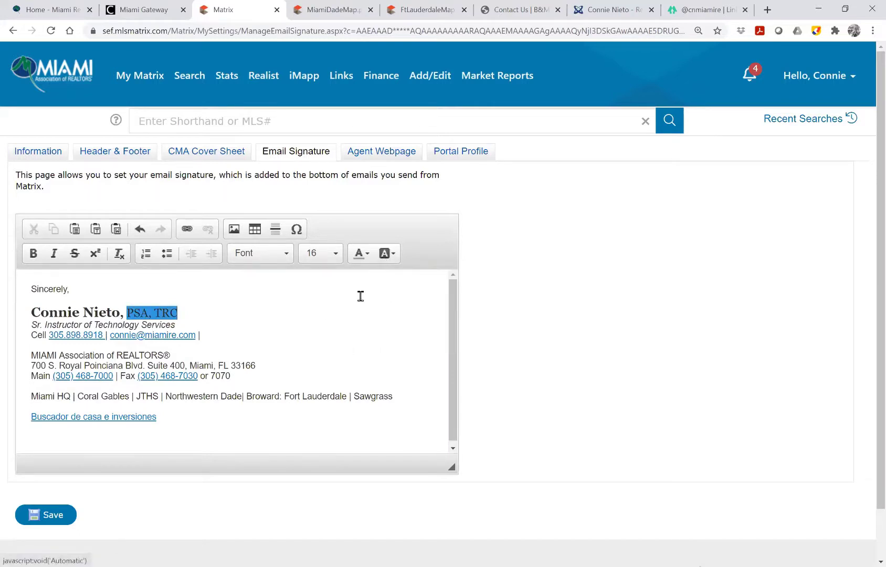
pyautogui.click(387, 257)
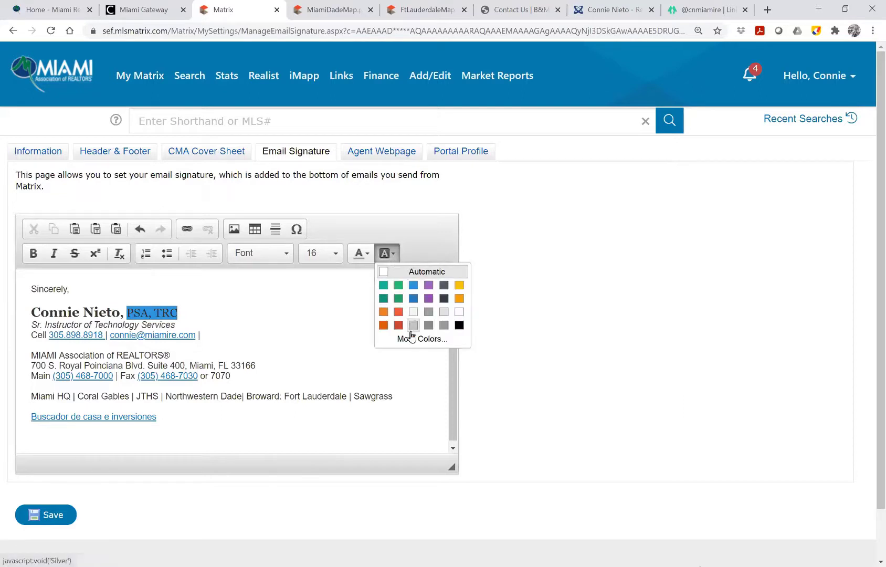
pyautogui.click(458, 314)
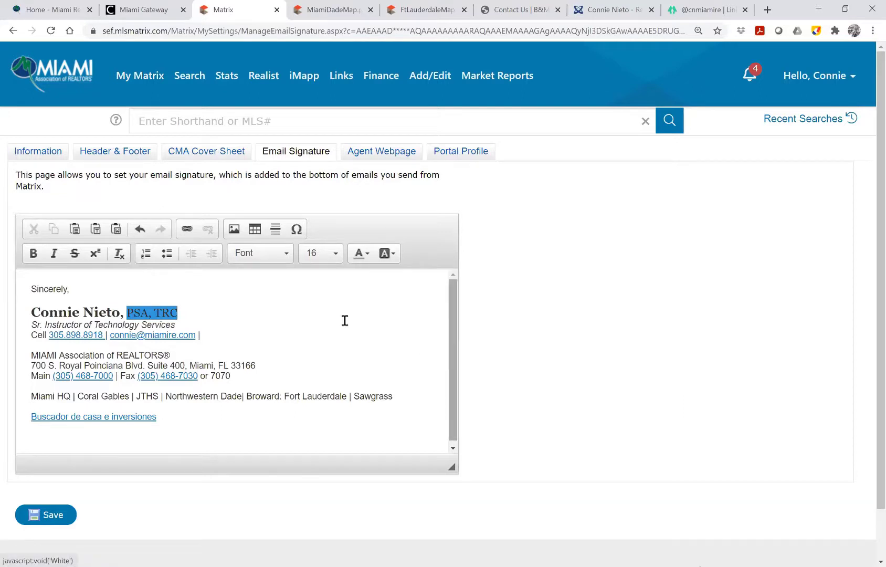
pyautogui.click(360, 345)
# - Retype the credentials after the agent's name as 'PSA TRC'
pyautogui.moveTo(179, 313)
pyautogui.mouseDown()
pyautogui.moveTo(111, 310)
pyautogui.moveTo(129, 308)
pyautogui.mouseUp()
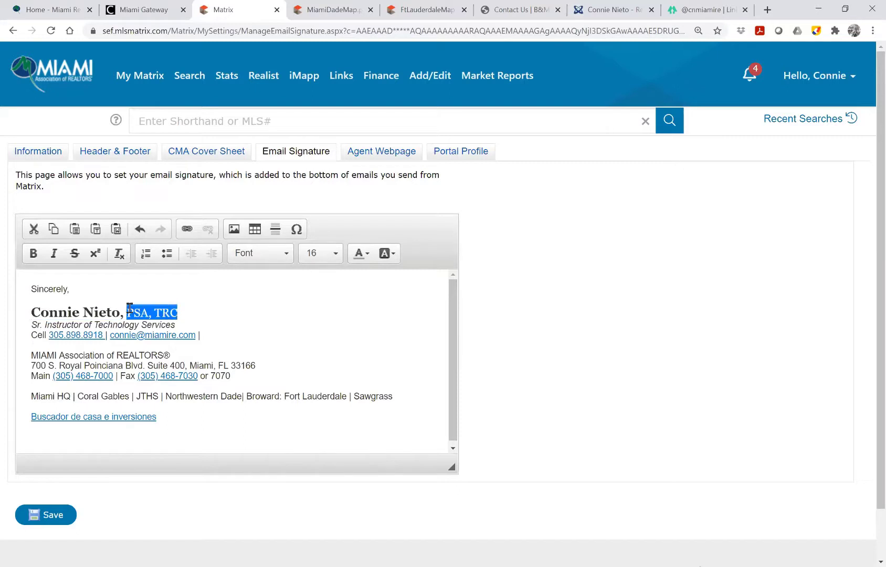
pyautogui.press('BackSpace')
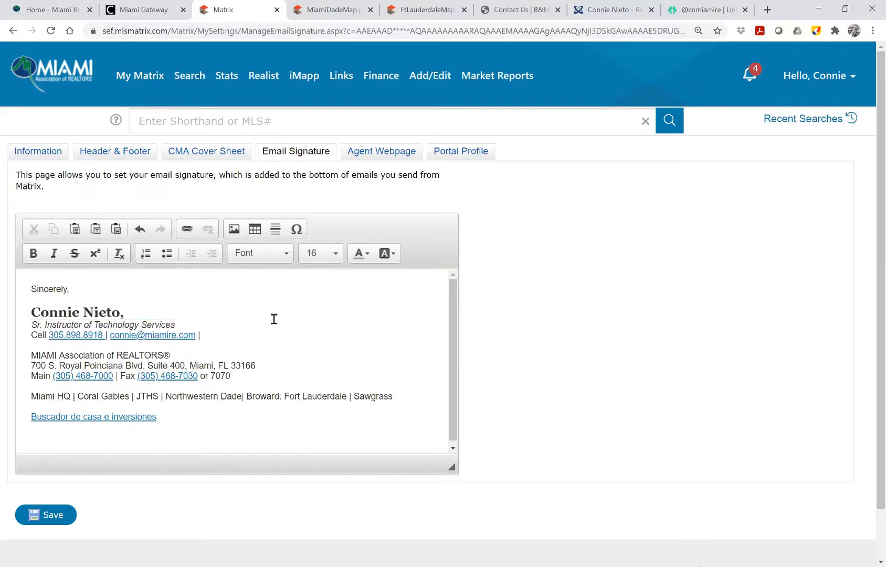
pyautogui.write('PS')
pyautogui.press('BackSpace')
pyautogui.press('BackSpace')
pyautogui.click(122, 309)
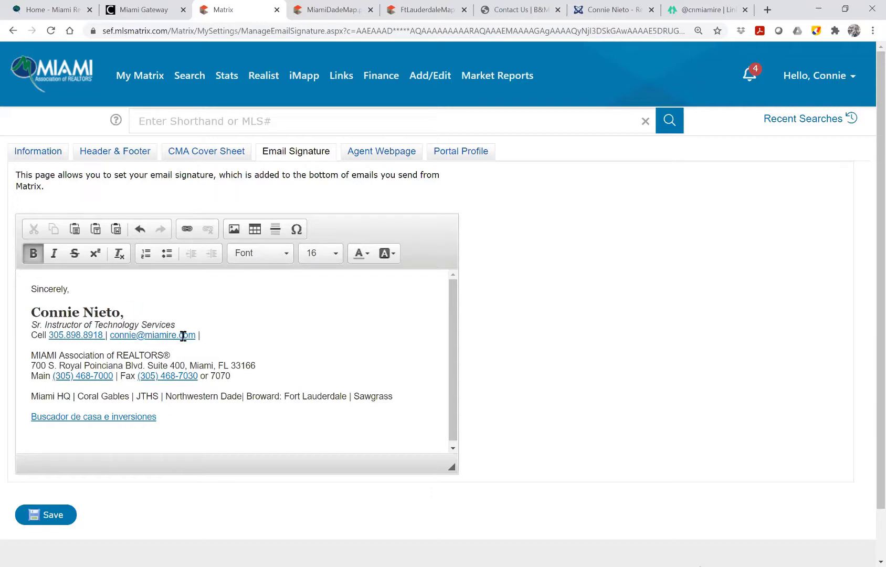
pyautogui.press('Left')
pyautogui.press('Right')
pyautogui.write('PSA TRC')
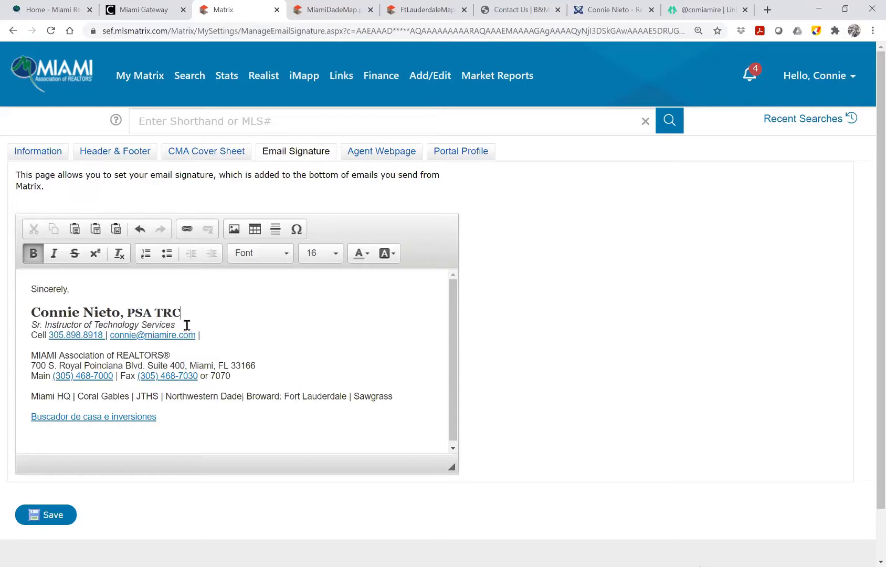
# - Toggle italics off and back on for the job title line
pyautogui.moveTo(177, 325); pyautogui.dragTo(10, 325)
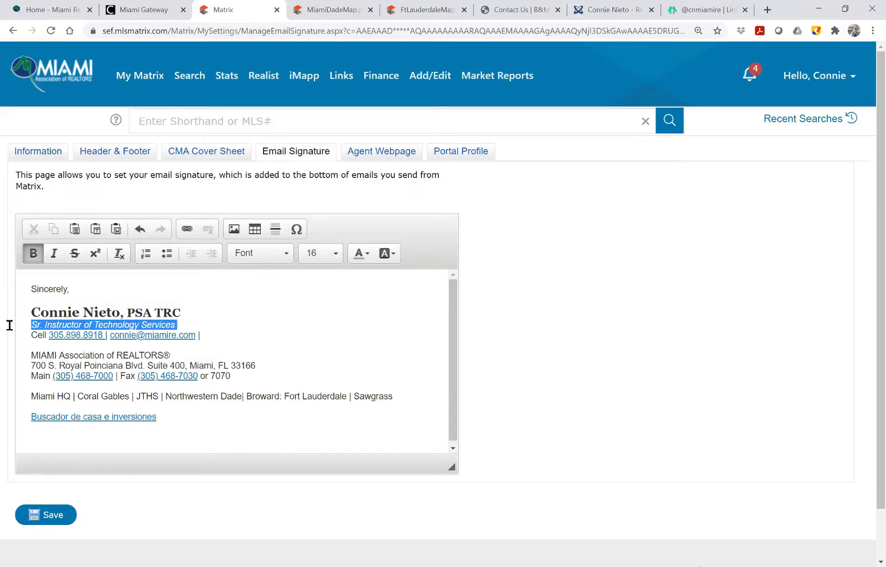
pyautogui.click(53, 259)
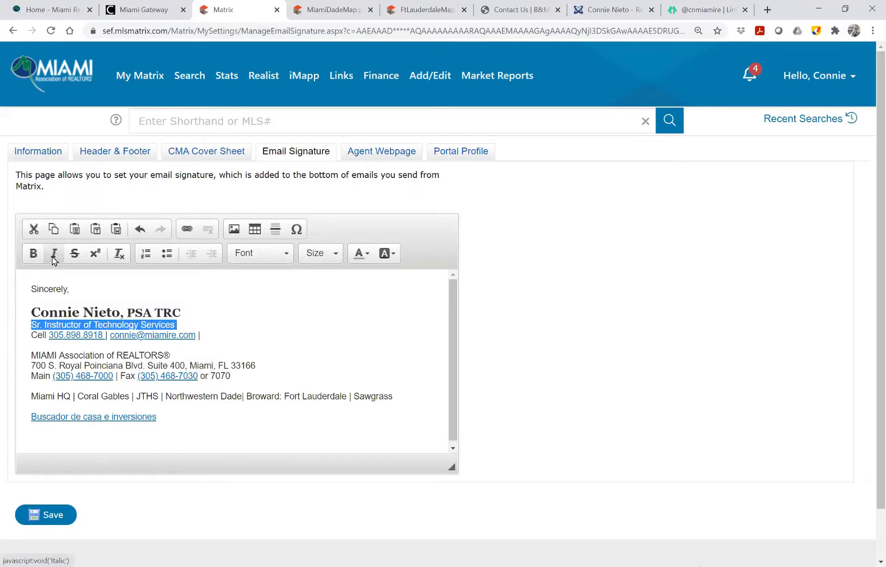
pyautogui.click(53, 259)
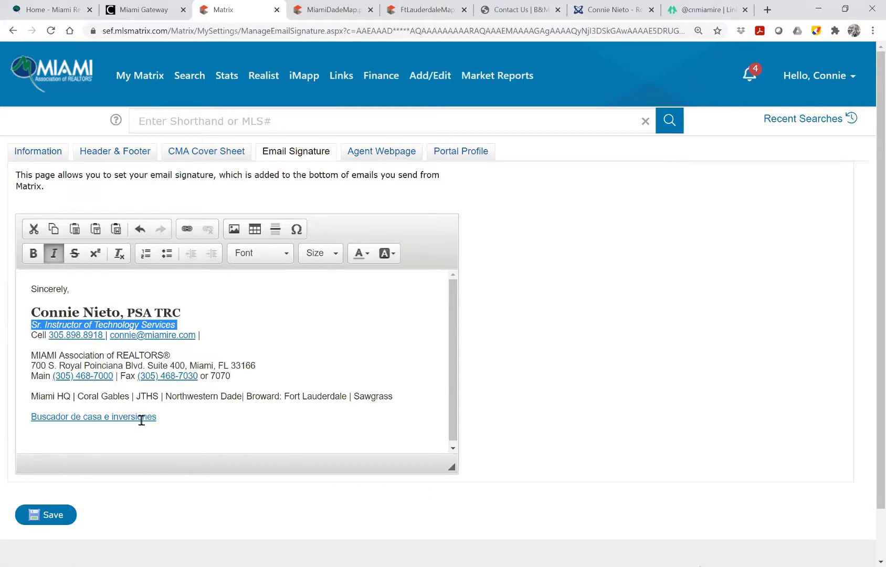
# - Replace the 'Buscador de casa e inversiones' line with 'search for more information'
pyautogui.moveTo(176, 419); pyautogui.dragTo(8, 419)
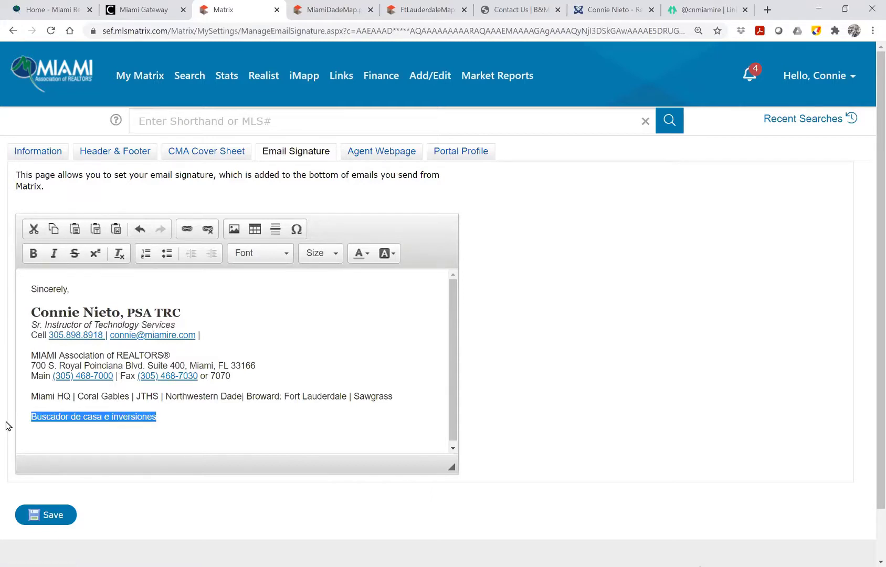
pyautogui.press('Delete')
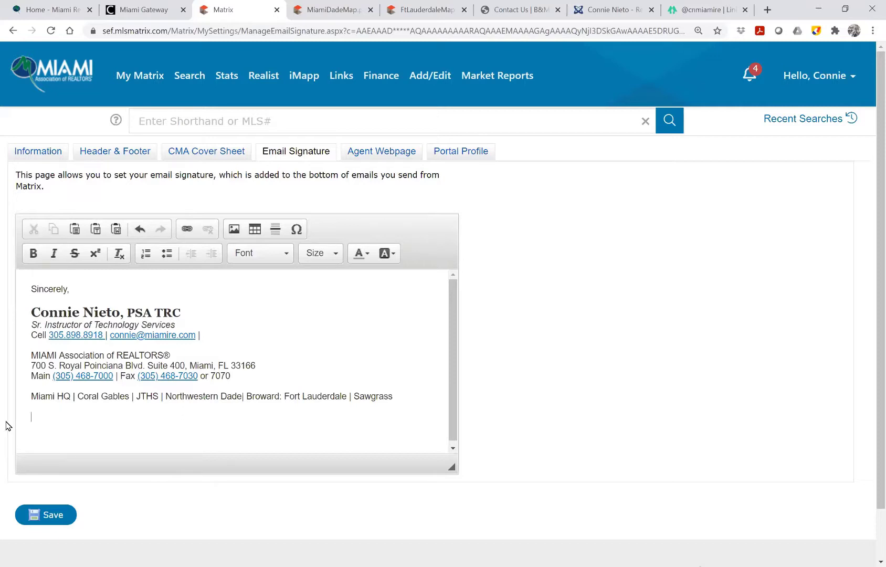
pyautogui.write('search for more information')
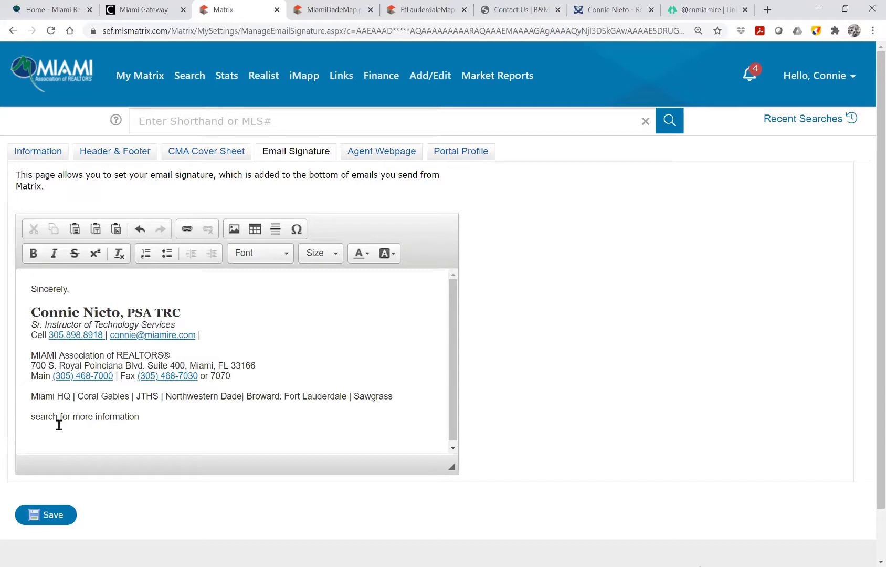
pyautogui.tripleClick(21, 413)
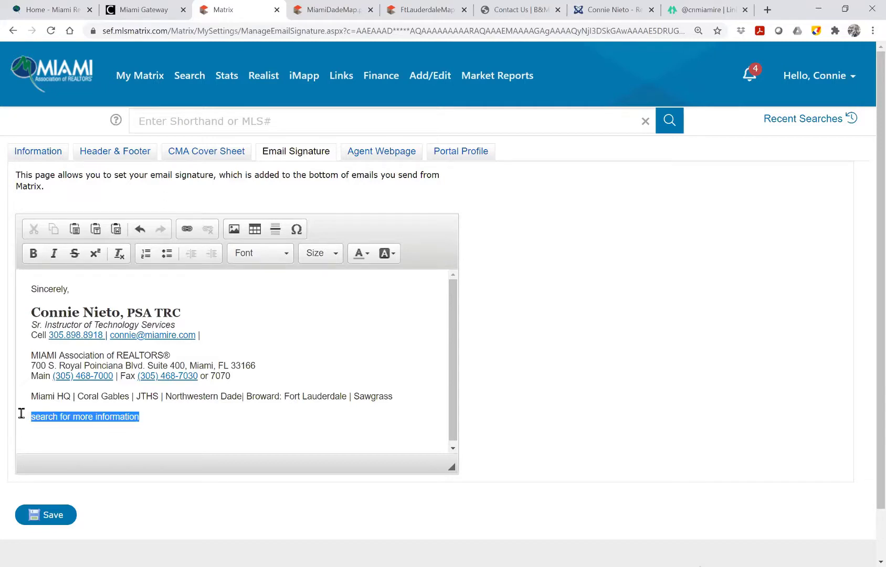
# - Copy the Proxio Showcase page URL and paste it as a link target in the signature
pyautogui.click(186, 236)
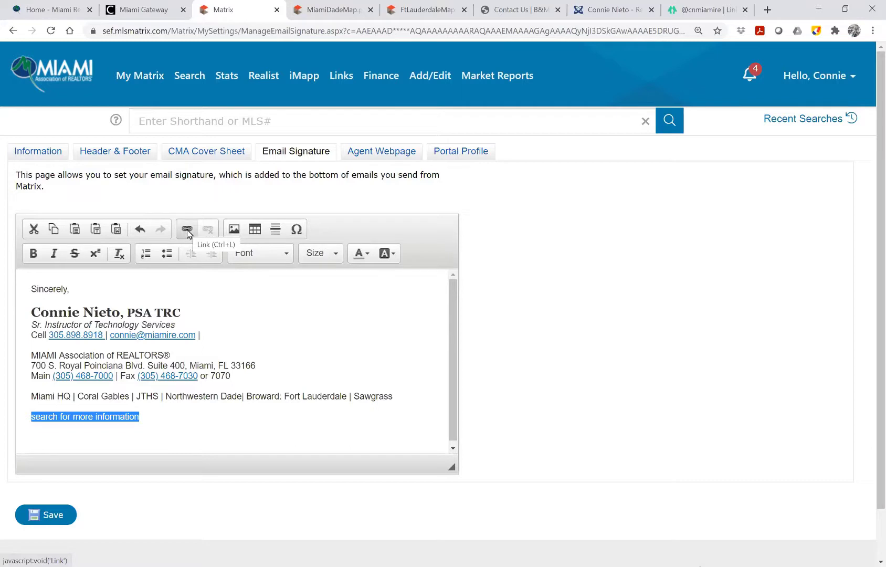
pyautogui.moveTo(124, 419); pyautogui.dragTo(47, 421)
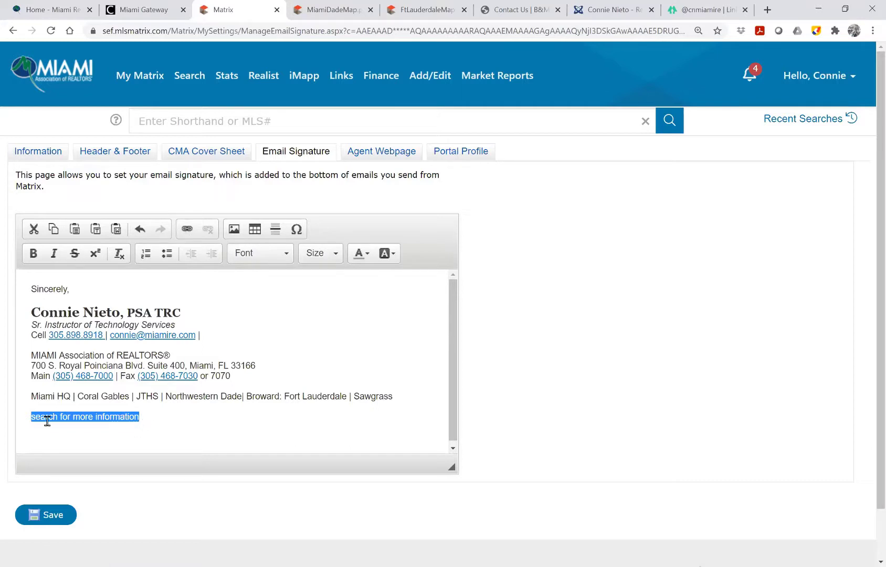
pyautogui.click(188, 230)
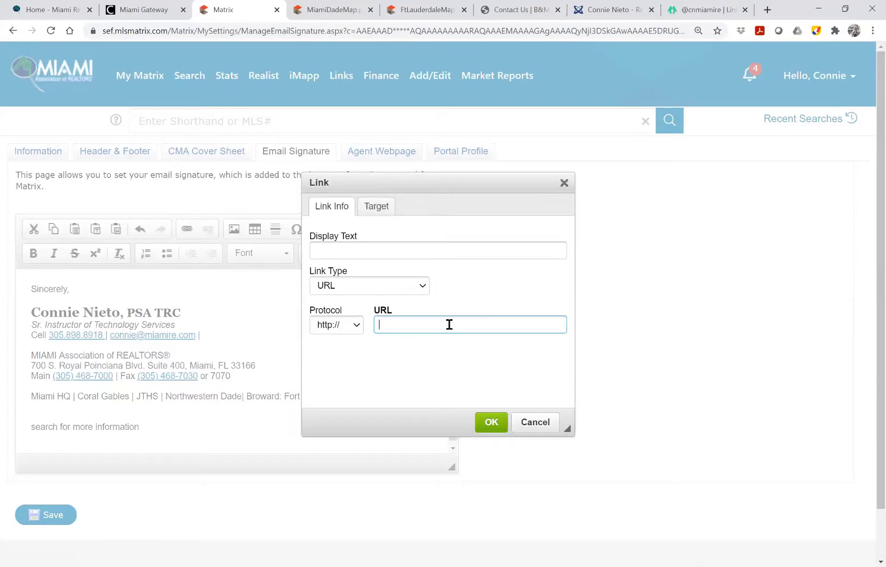
pyautogui.click(601, 16)
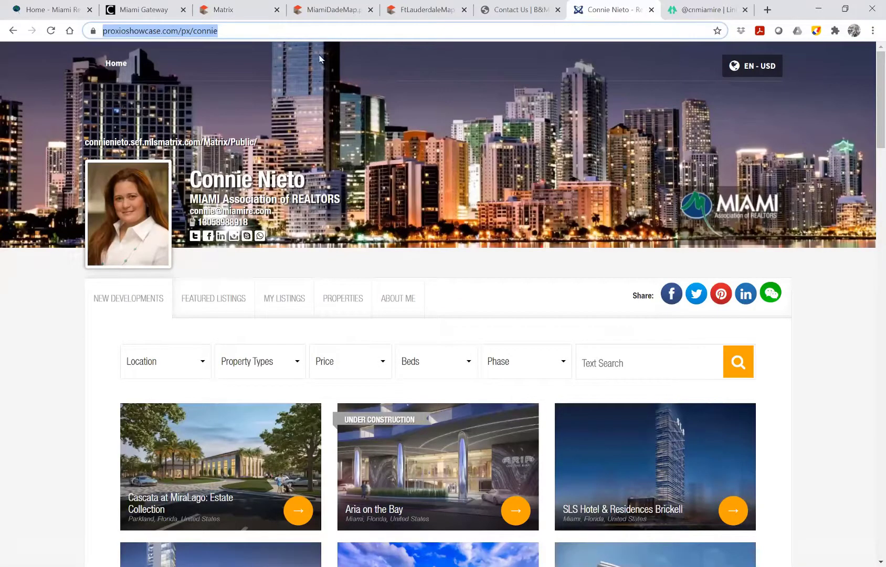
pyautogui.rightClick(195, 30)
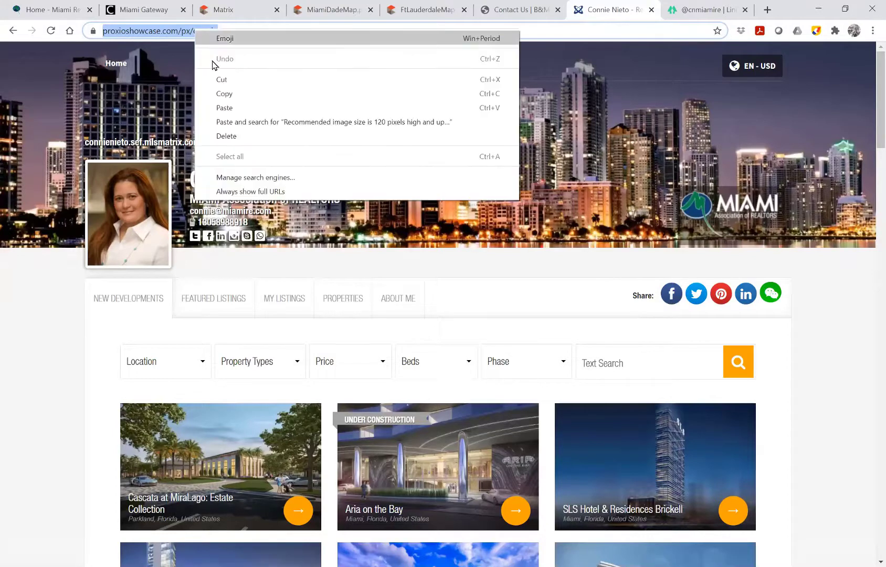
pyautogui.click(224, 94)
pyautogui.click(242, 17)
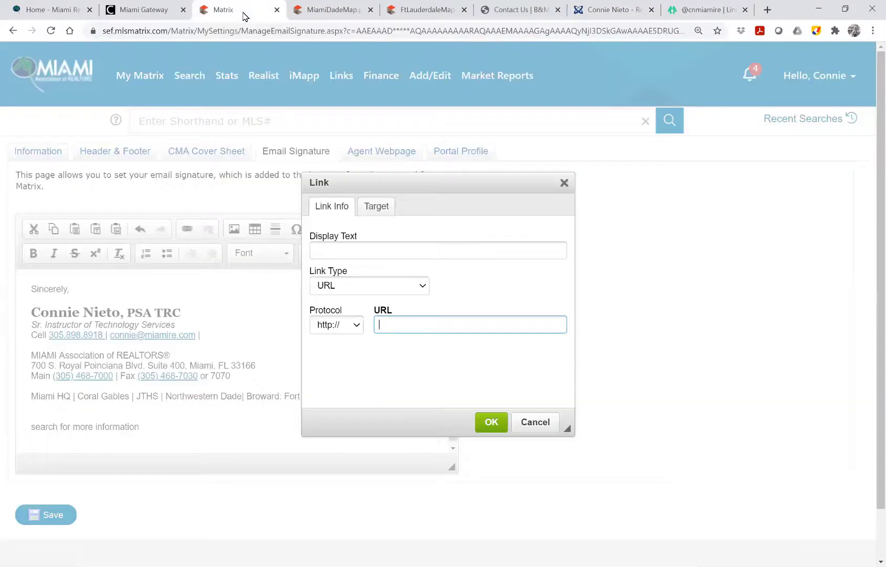
pyautogui.rightClick(394, 325)
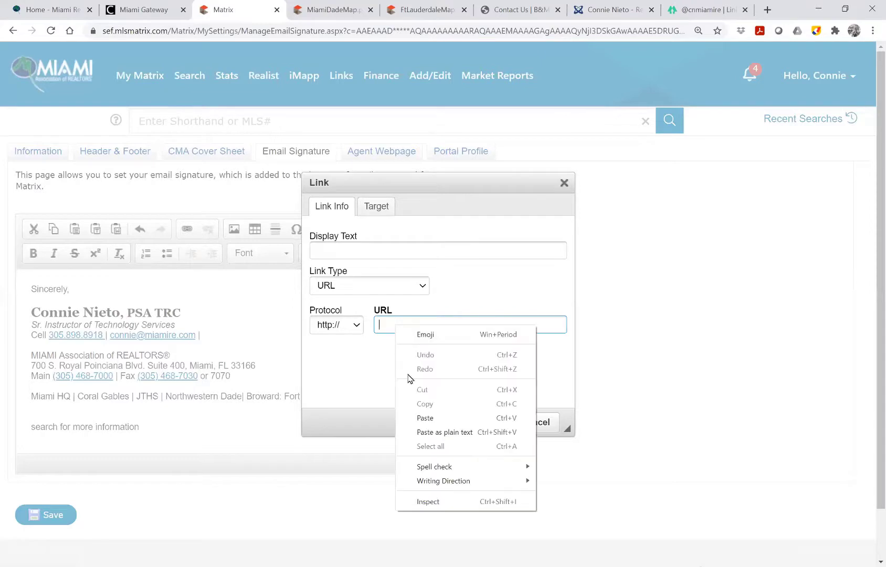
pyautogui.click(425, 418)
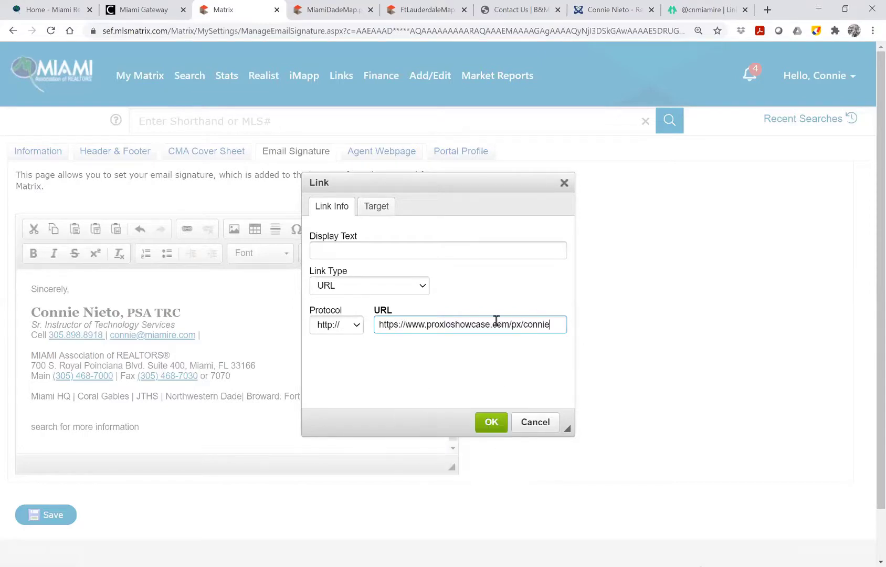
pyautogui.click(488, 424)
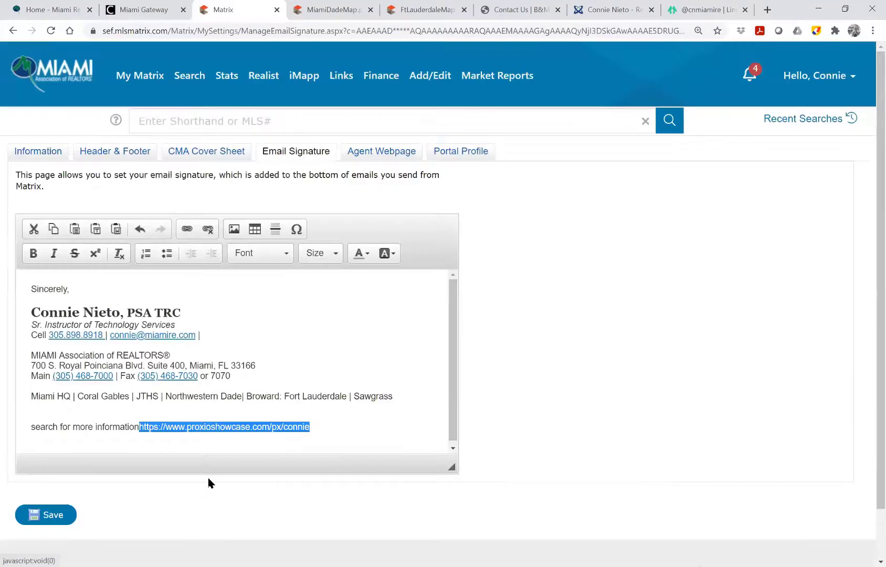
# - Delete the wrongly inserted address and link 'search for more information' to the Proxio Showcase URL
pyautogui.click(360, 426)
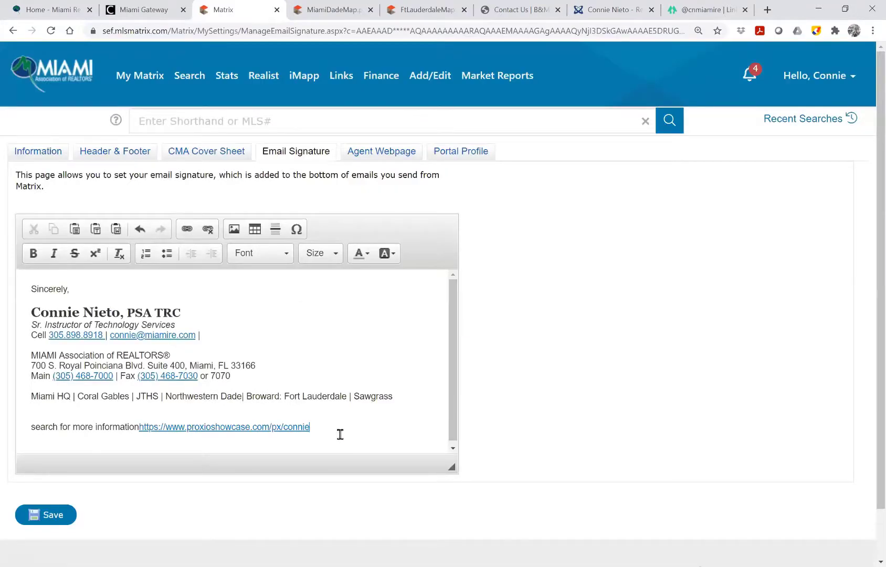
pyautogui.click(138, 428)
pyautogui.press('Delete')
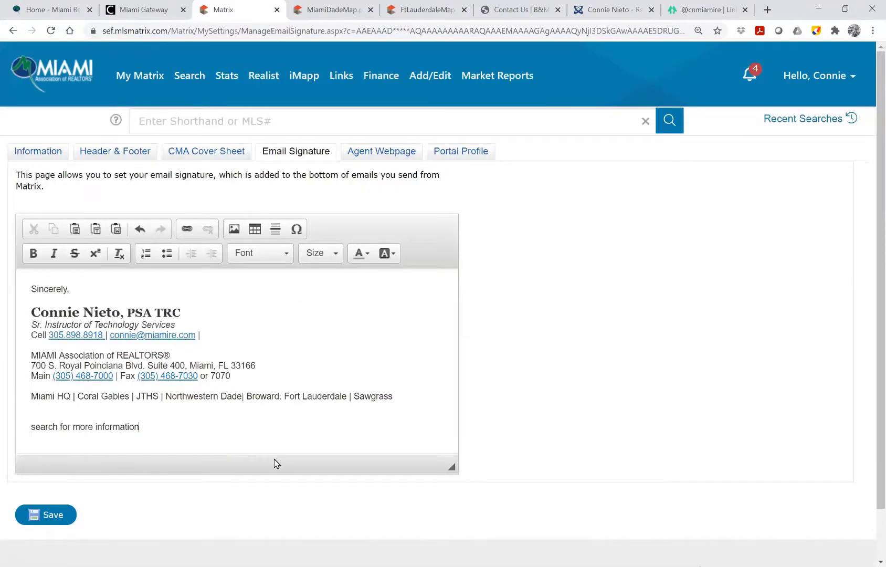
pyautogui.moveTo(140, 426); pyautogui.dragTo(9, 429)
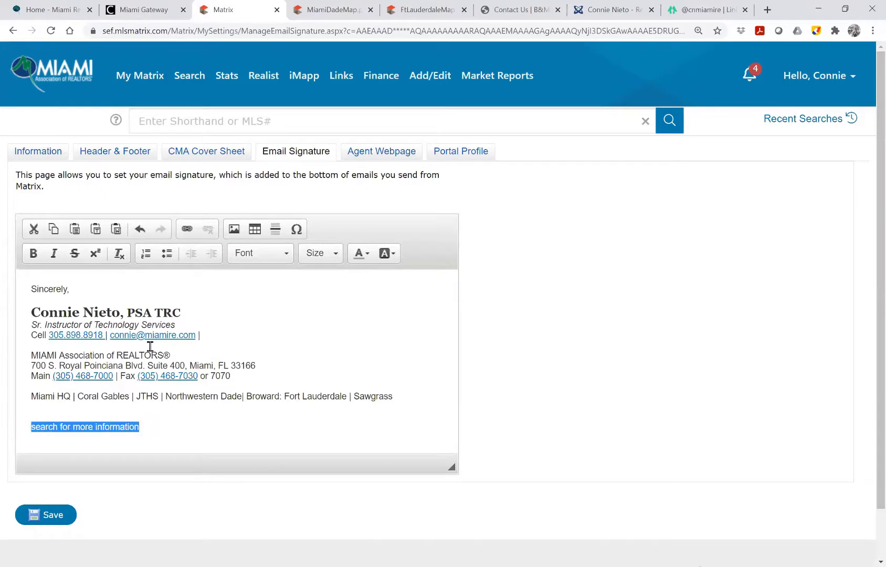
pyautogui.click(187, 230)
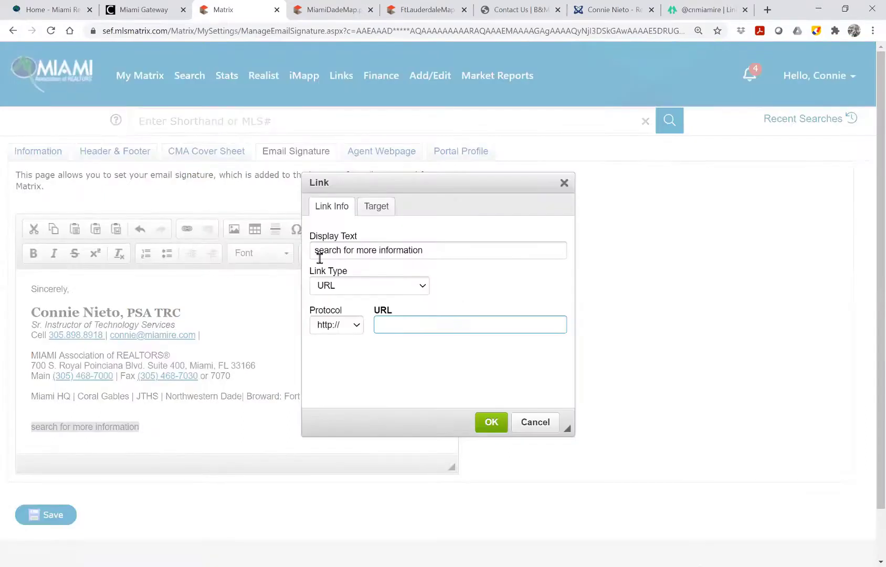
pyautogui.rightClick(412, 325)
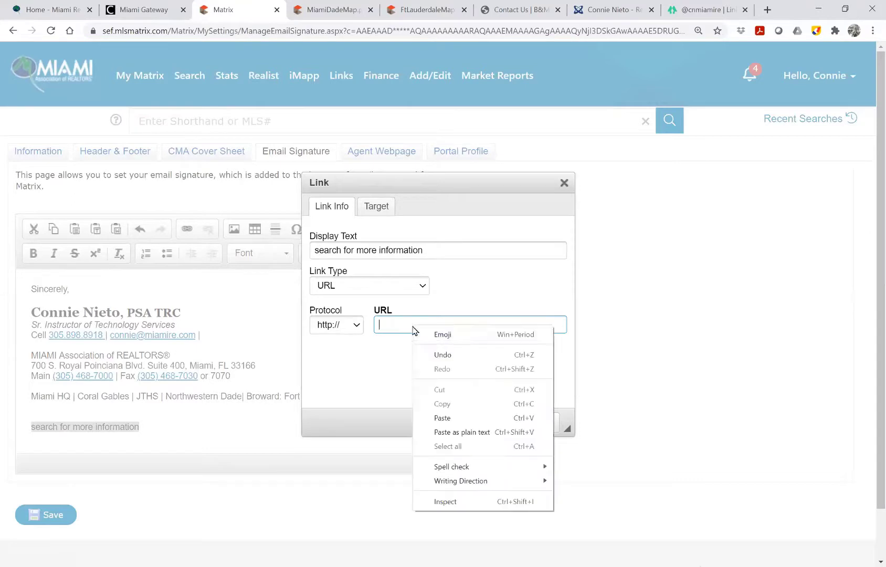
pyautogui.click(442, 418)
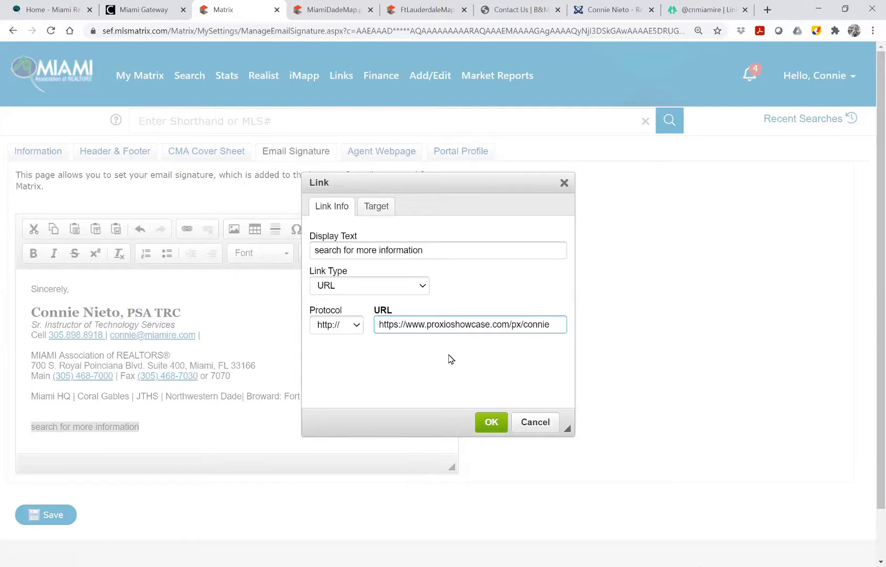
pyautogui.click(492, 422)
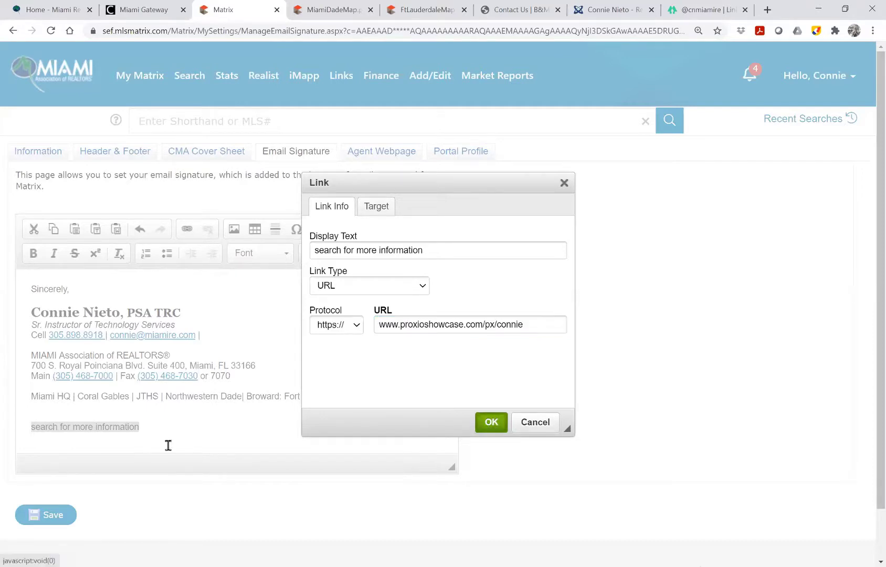
pyautogui.click(267, 300)
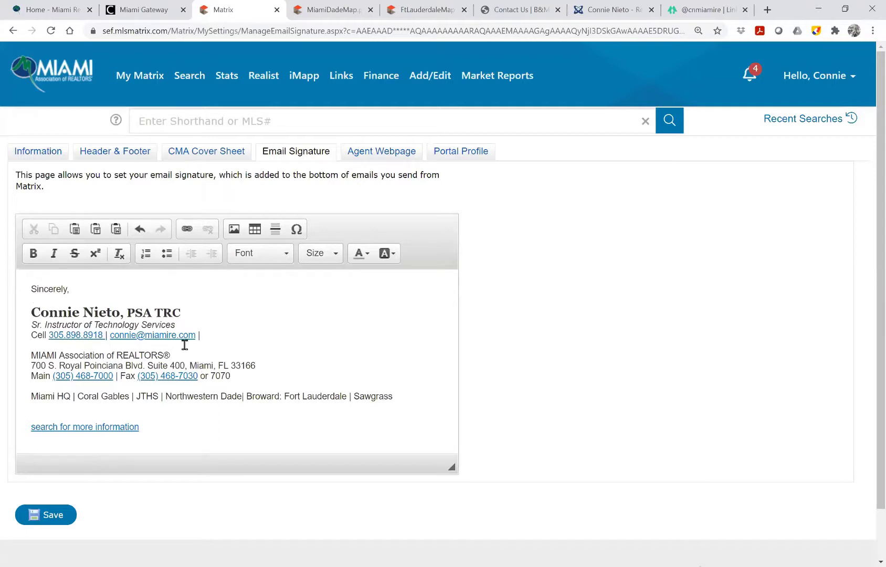
# - Relink the agent's e-mail address in the signature as an E-mail link to that address
pyautogui.moveTo(195, 335); pyautogui.dragTo(109, 336)
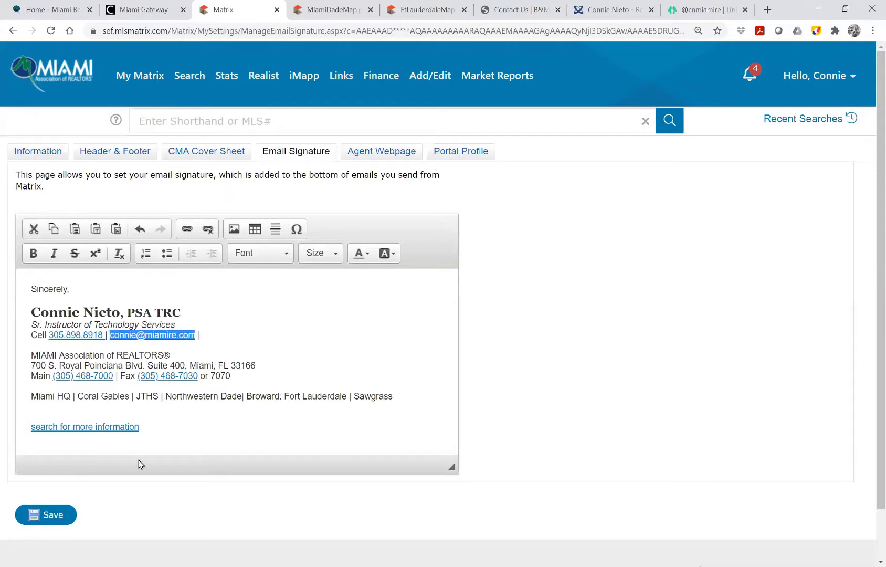
pyautogui.click(209, 238)
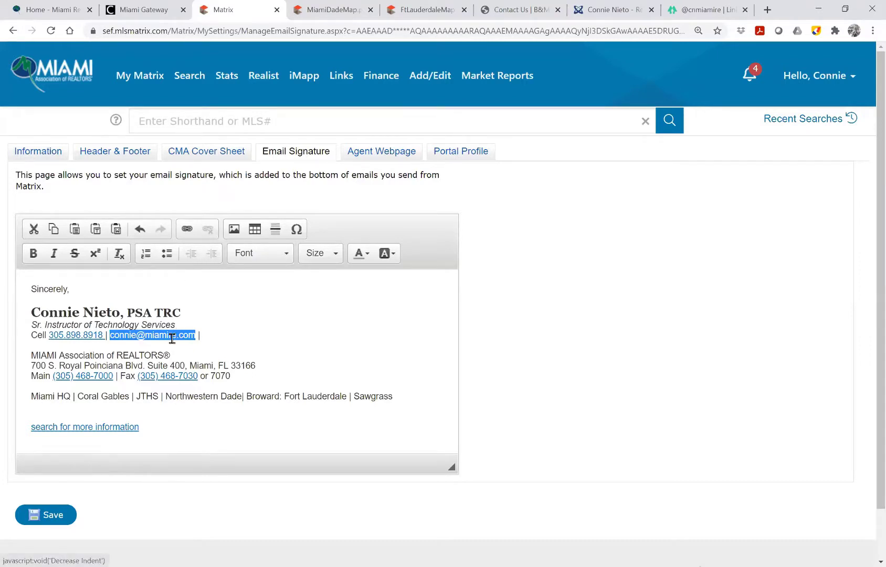
pyautogui.click(187, 231)
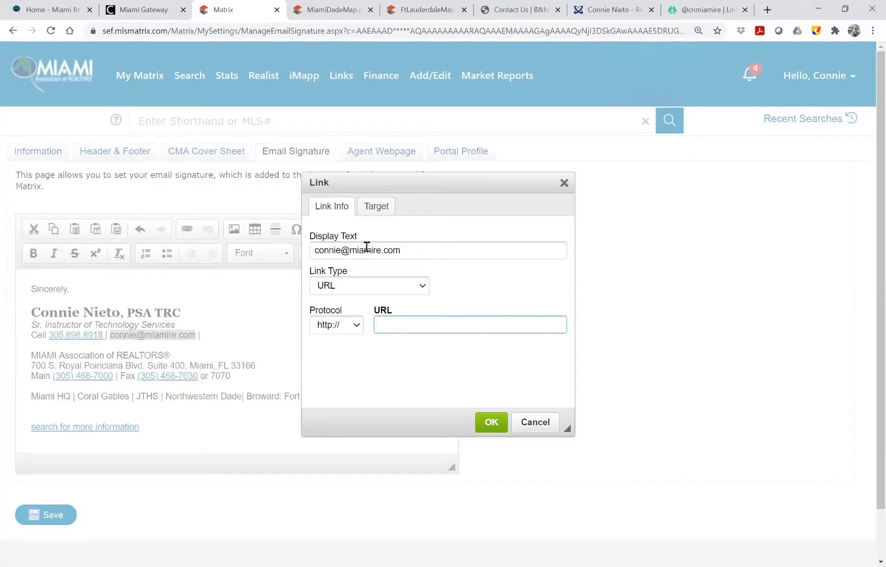
pyautogui.click(354, 290)
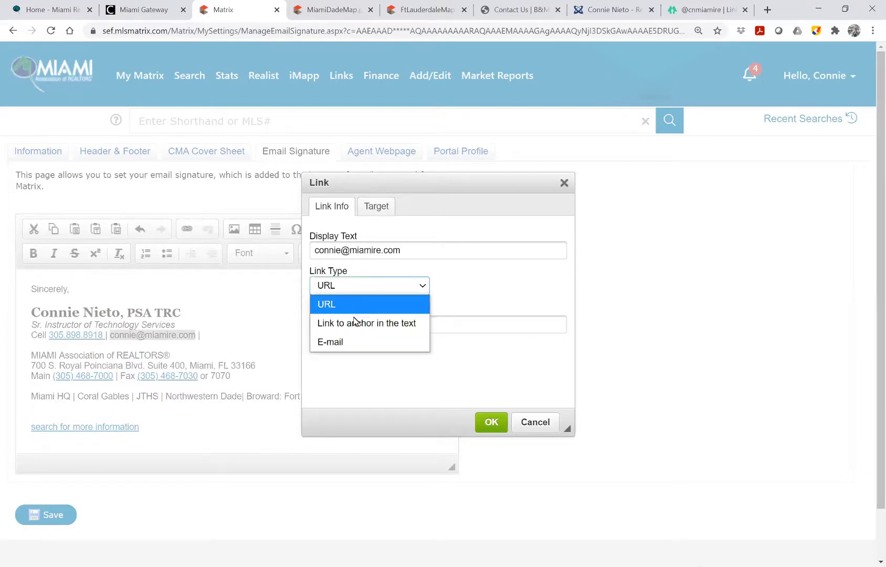
pyautogui.click(356, 340)
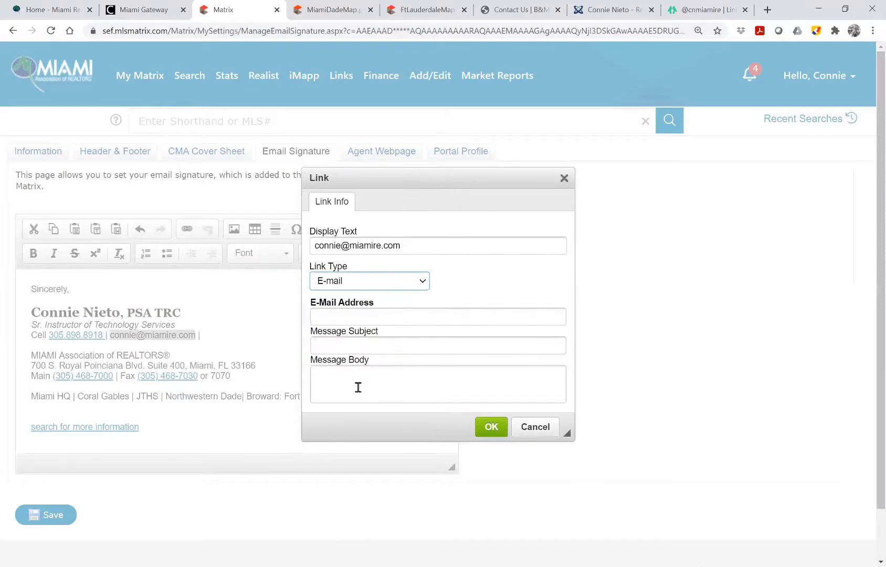
pyautogui.click(348, 315)
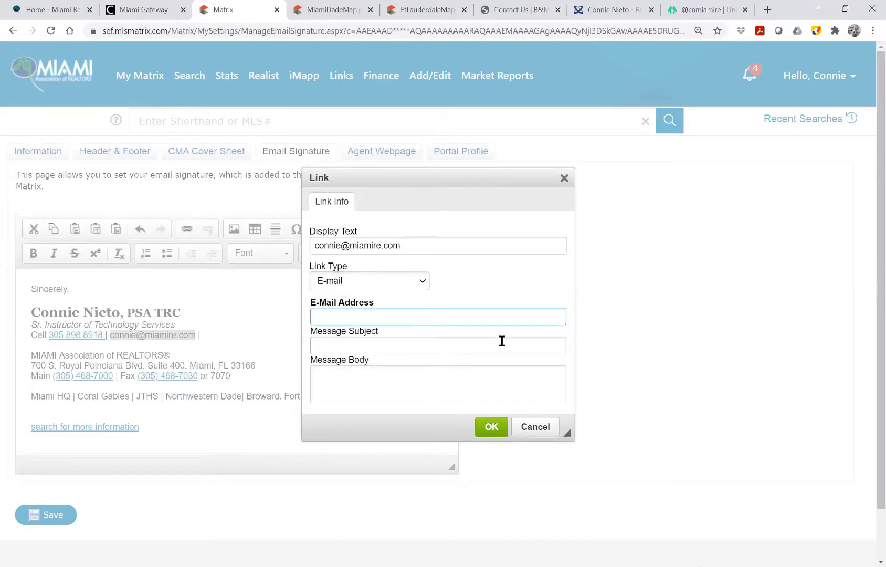
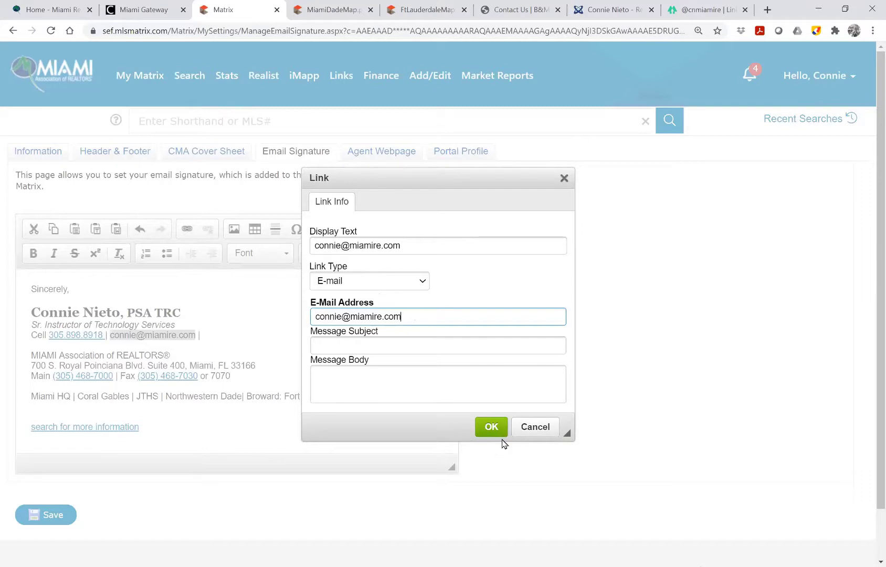
pyautogui.click(492, 427)
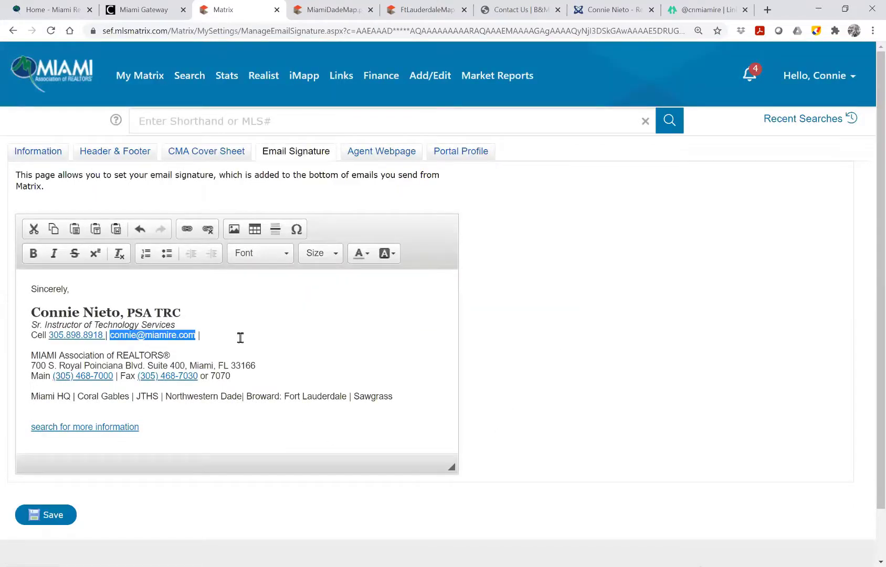
# - Unlink the cell number and relink it with link type 'Link to anchor in the text'
pyautogui.moveTo(103, 336); pyautogui.dragTo(49, 337)
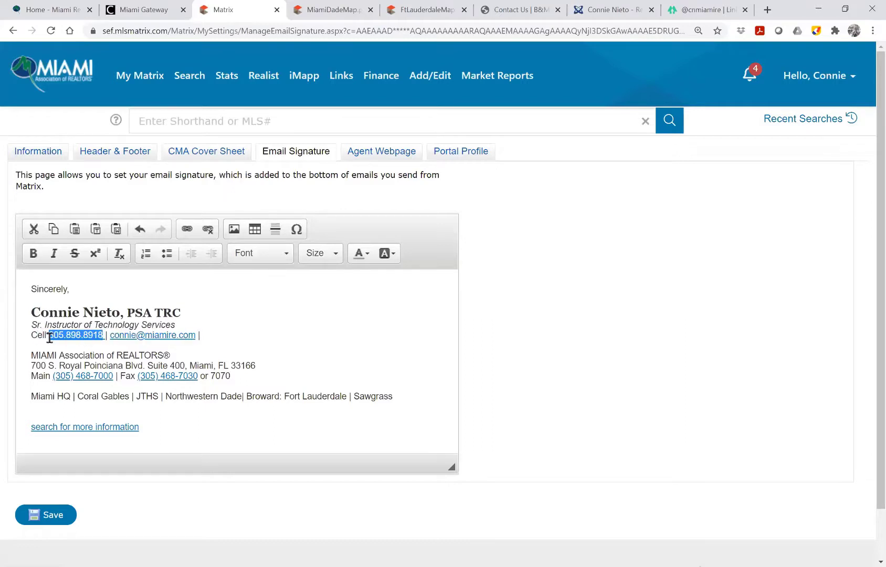
pyautogui.click(208, 230)
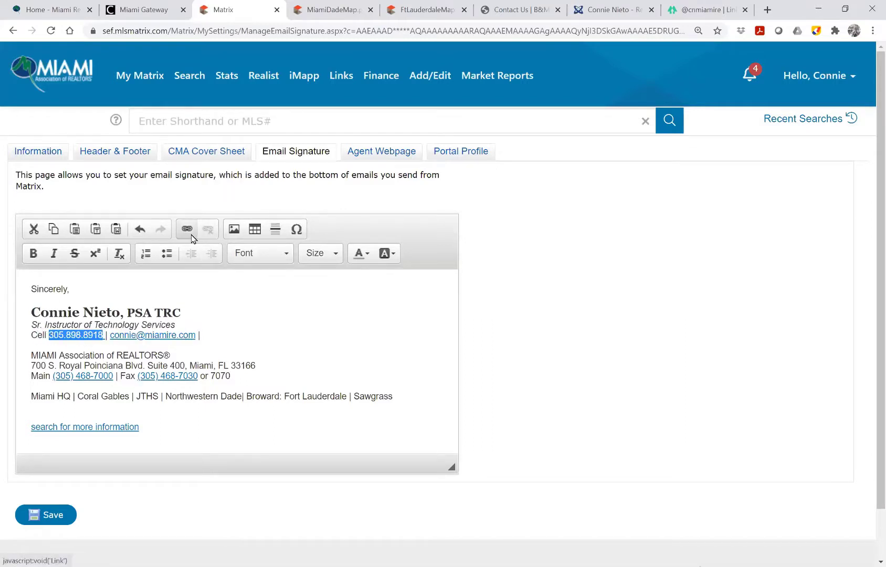
pyautogui.click(191, 236)
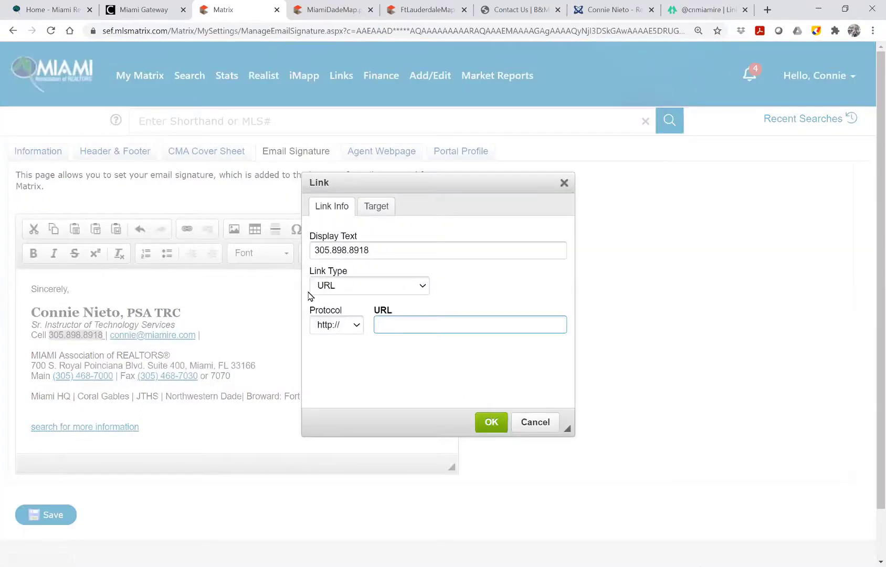
pyautogui.click(345, 286)
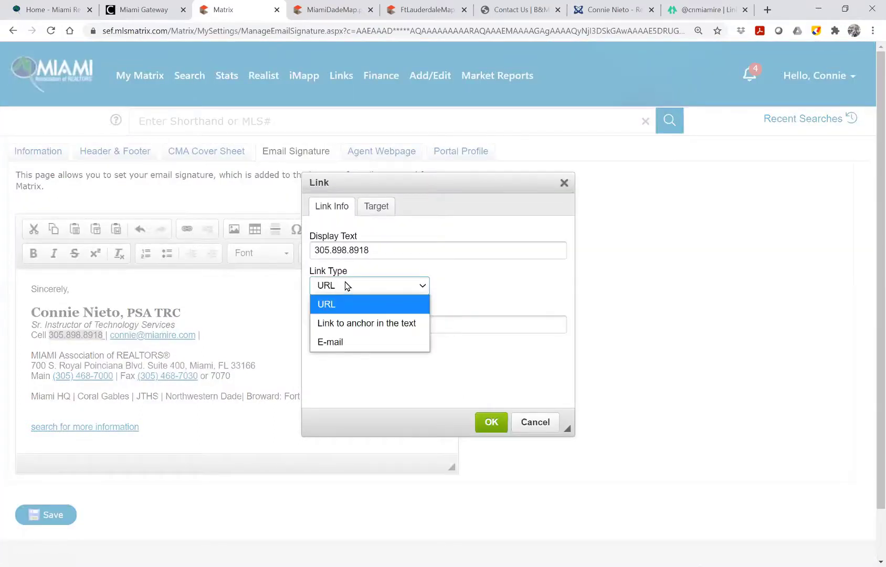
pyautogui.click(342, 323)
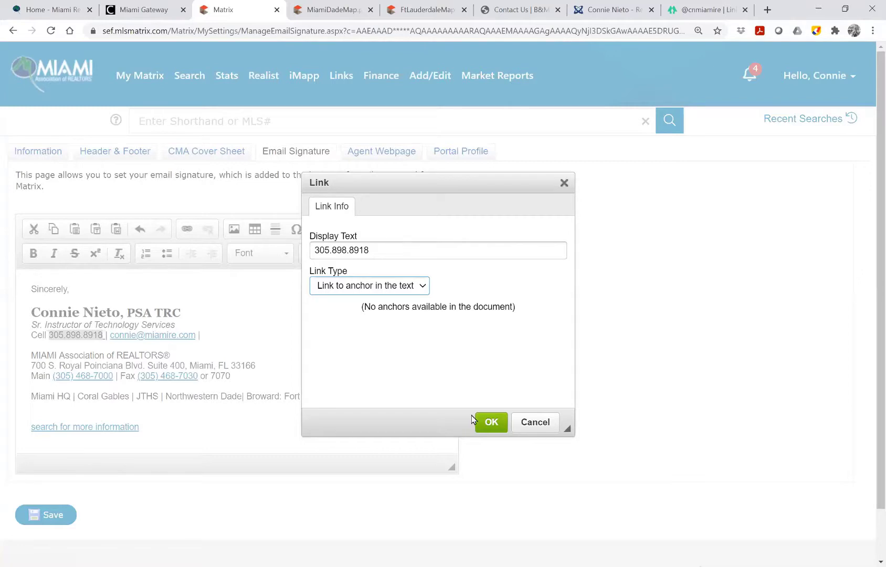
pyautogui.click(481, 431)
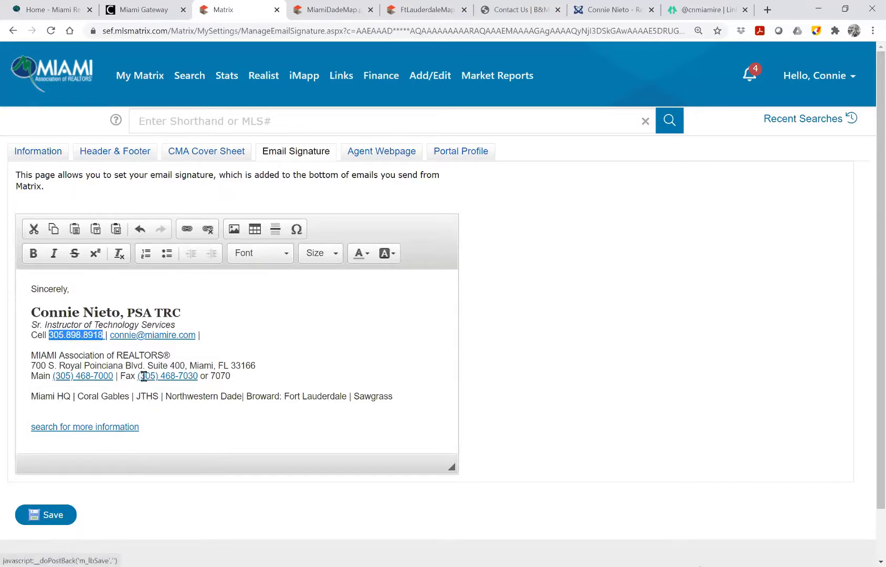
# - Replace the ® after REALTORS with one from the special character picker, then save the signature
pyautogui.click(184, 366)
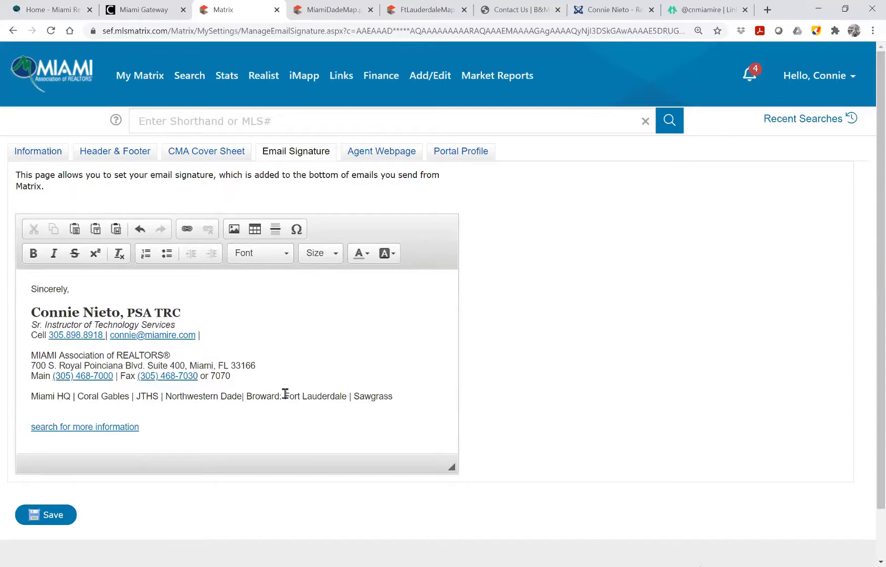
pyautogui.hotkey('ctrl', '+')
pyautogui.hotkey('ctrl', '+')
pyautogui.hotkey('ctrl', '+')
pyautogui.hotkey('ctrl', '+')
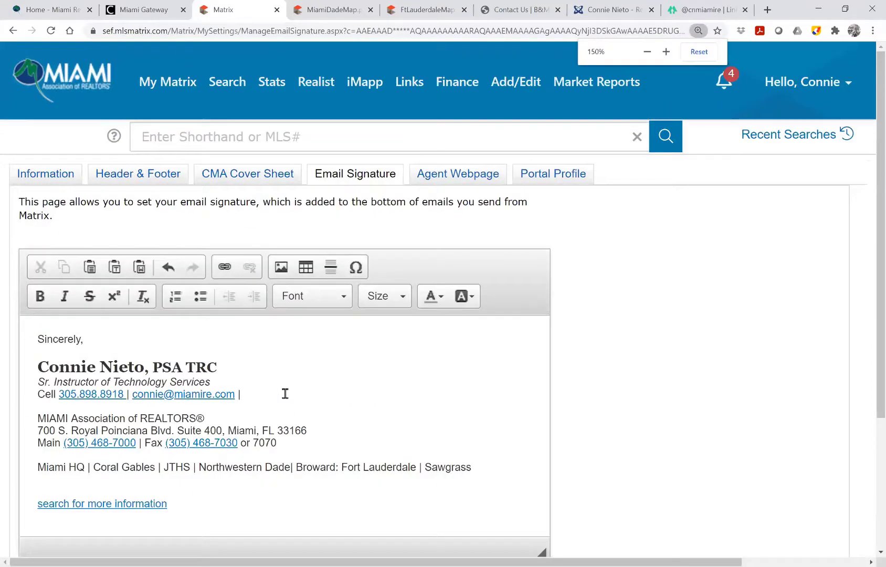
pyautogui.scroll(-3, 285, 393)
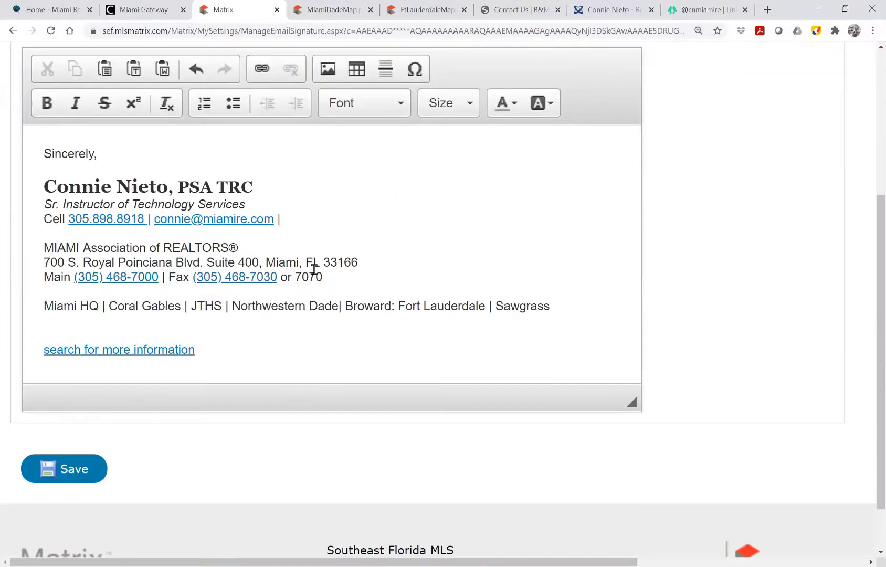
pyautogui.press('BackSpace')
pyautogui.click(413, 74)
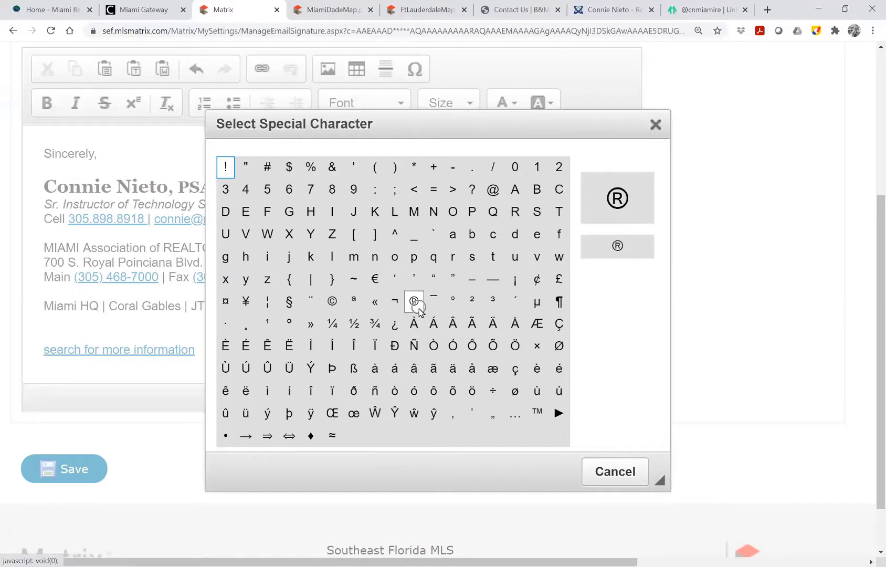
pyautogui.click(414, 301)
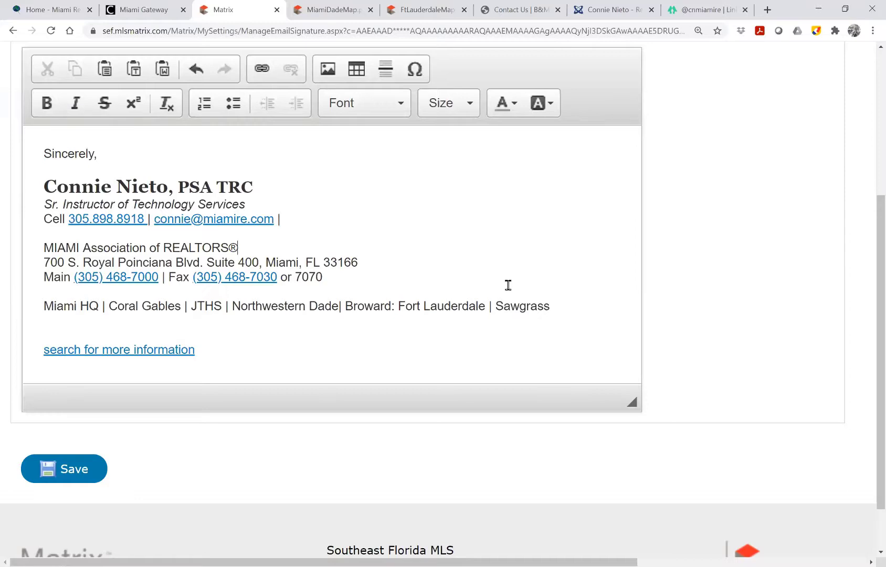
pyautogui.click(82, 468)
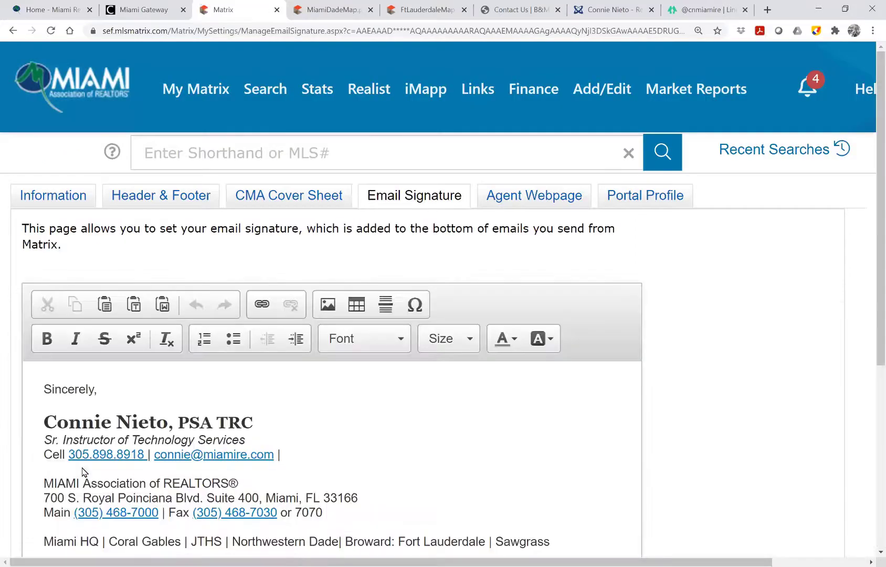
pyautogui.hotkey('ctrl', '-')
pyautogui.hotkey('ctrl', '-')
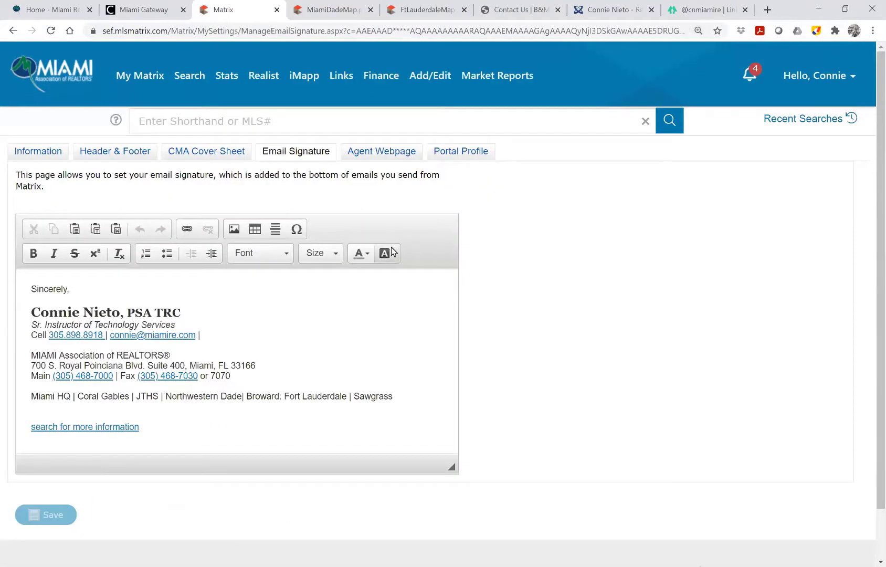
# - Keep Enable Agent Web Page selected and scroll through the English and Spanish homepage content
pyautogui.click(386, 152)
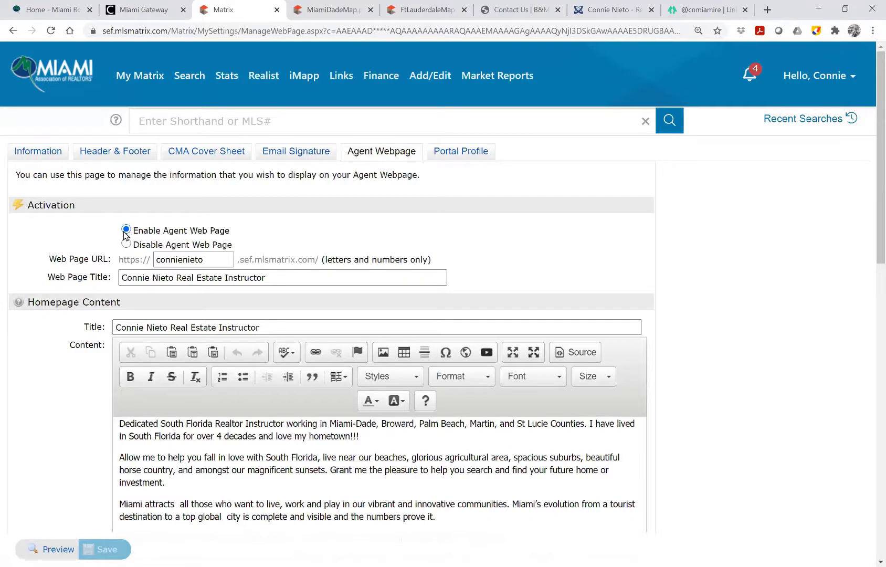
pyautogui.click(126, 231)
pyautogui.moveTo(211, 261); pyautogui.dragTo(138, 259)
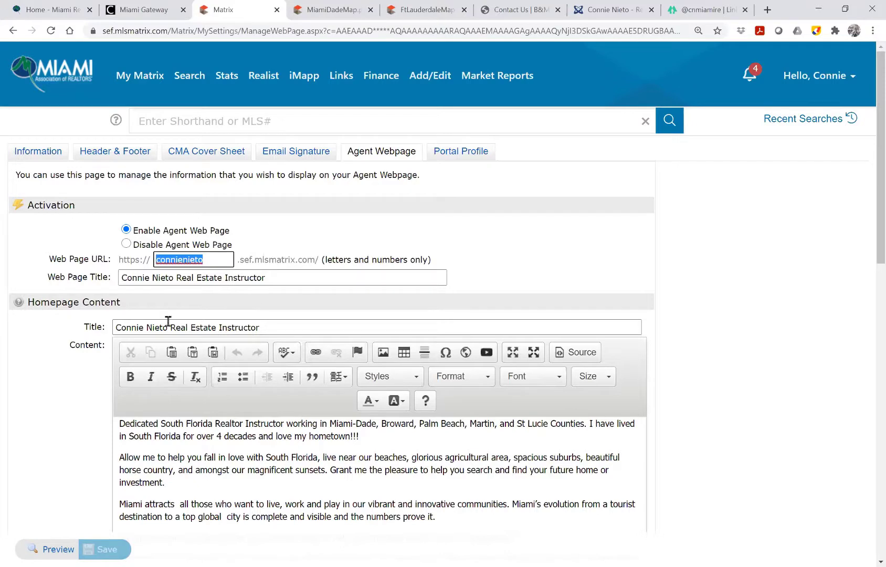
pyautogui.scroll(-1, 234, 344)
pyautogui.scroll(-2, 234, 344)
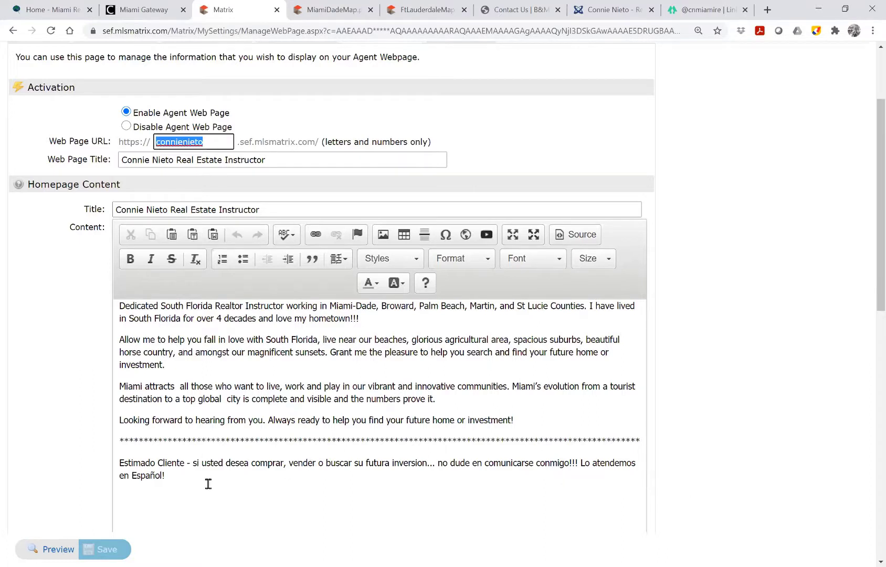
pyautogui.moveTo(208, 494); pyautogui.dragTo(80, 457)
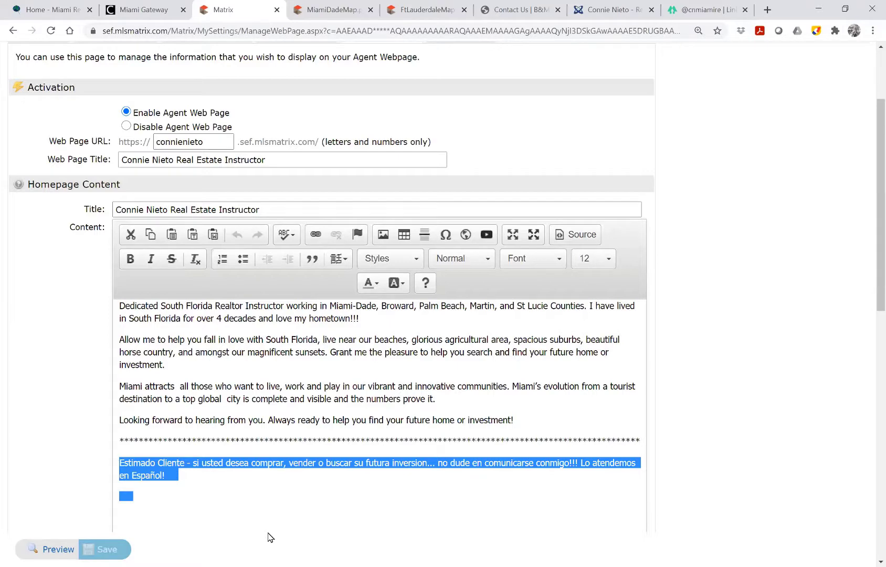
pyautogui.scroll(-3, 299, 481)
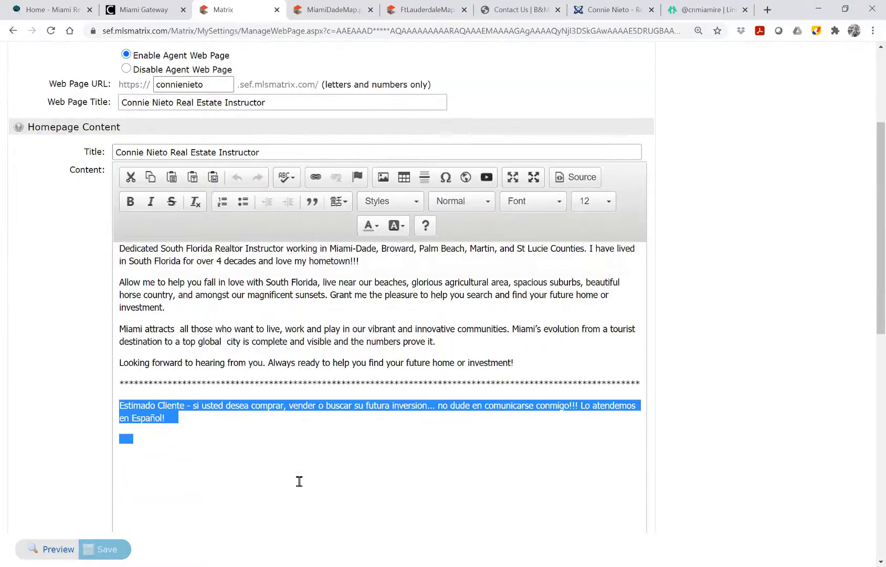
pyautogui.scroll(1, 299, 481)
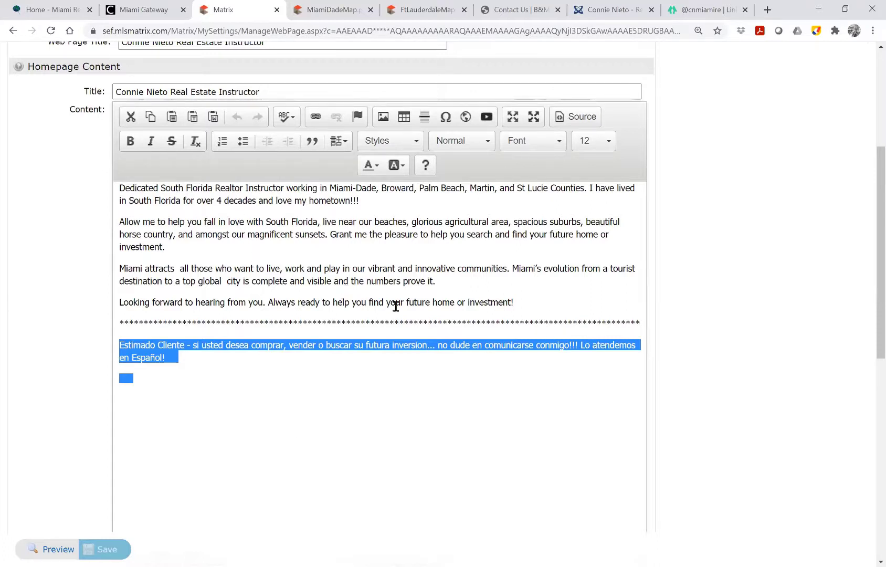
pyautogui.moveTo(522, 303); pyautogui.dragTo(82, 187)
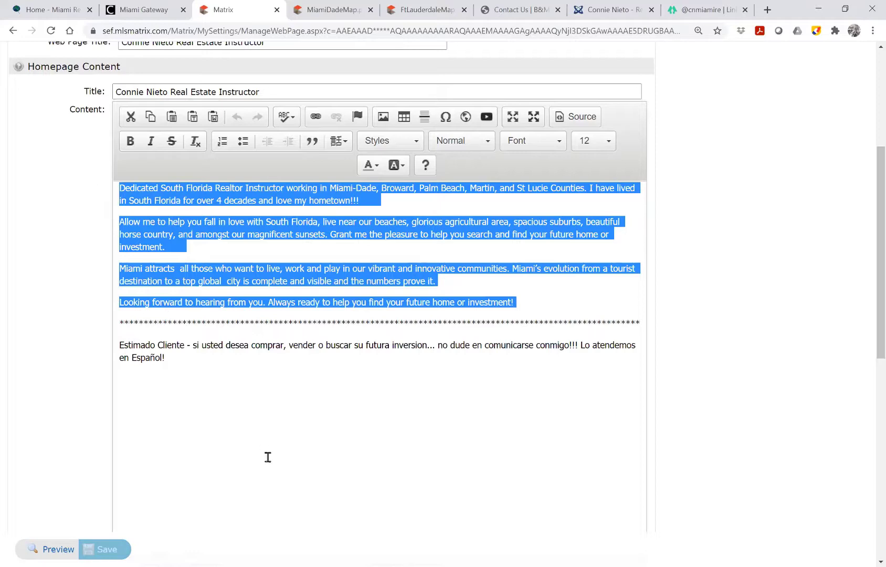
pyautogui.scroll(-1, 269, 462)
pyautogui.scroll(-5, 269, 462)
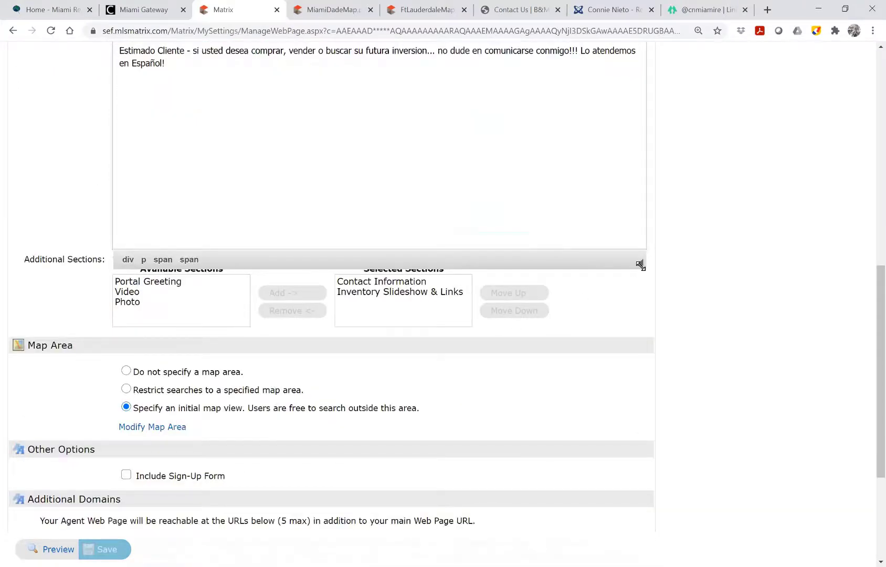
# - Add Portal Greeting to the Selected Sections list
pyautogui.moveTo(639, 265); pyautogui.dragTo(605, 221)
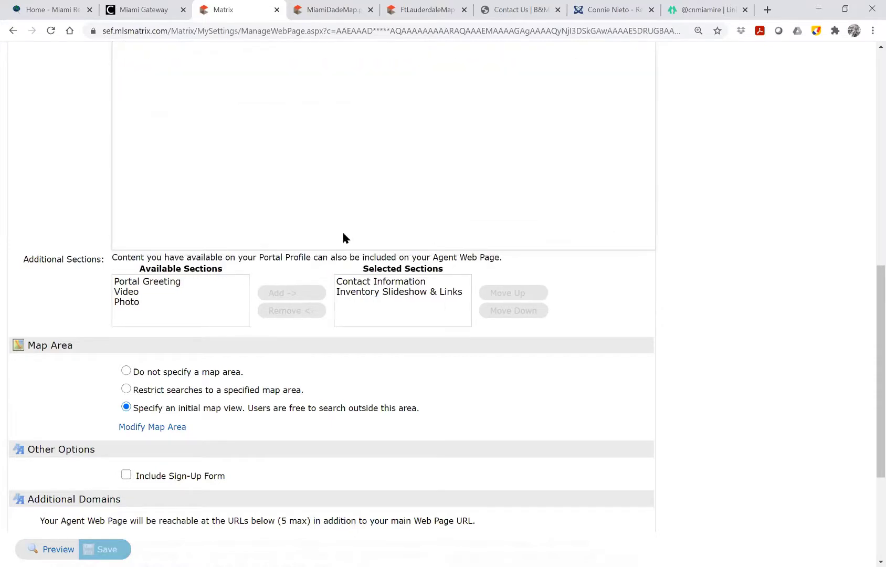
pyautogui.click(168, 283)
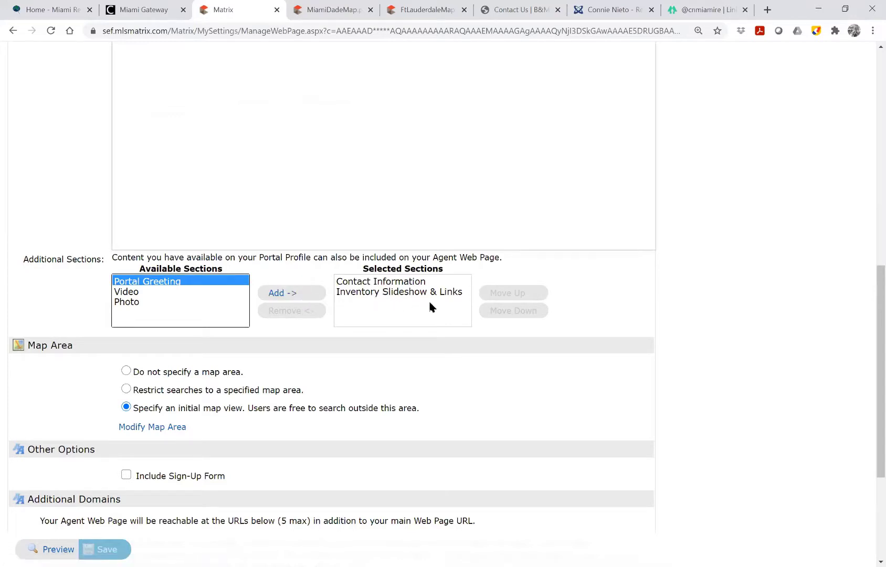
pyautogui.click(282, 292)
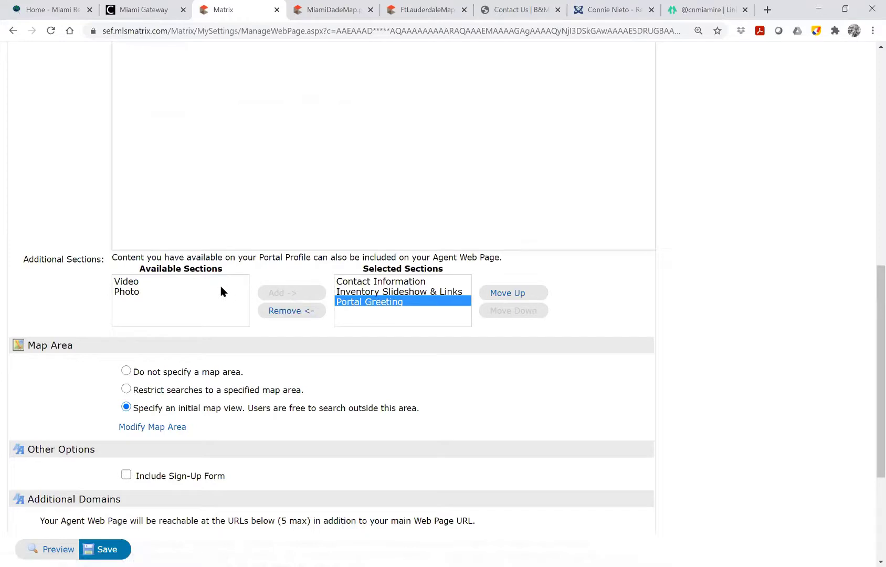
pyautogui.click(206, 282)
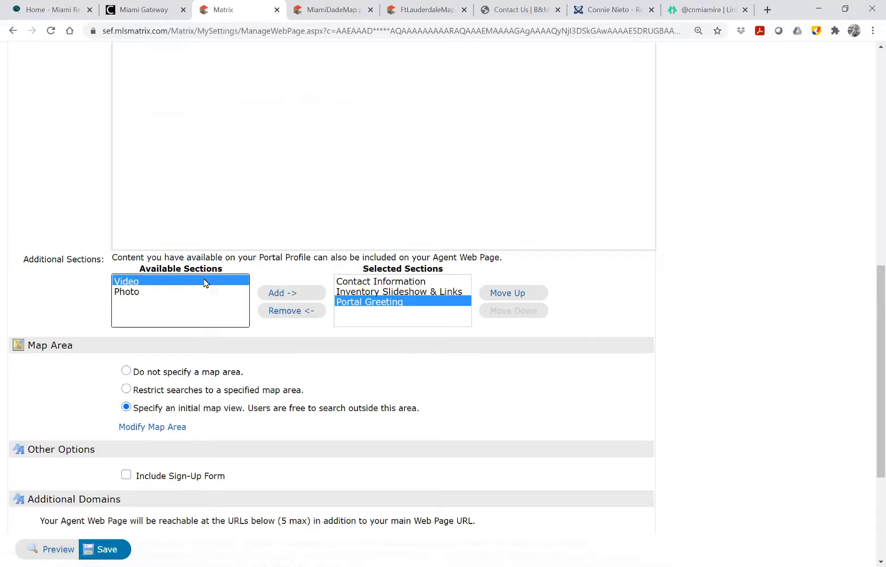
# - Try the Map Area options, ending on an initial map view with free searching
pyautogui.scroll(1, 205, 303)
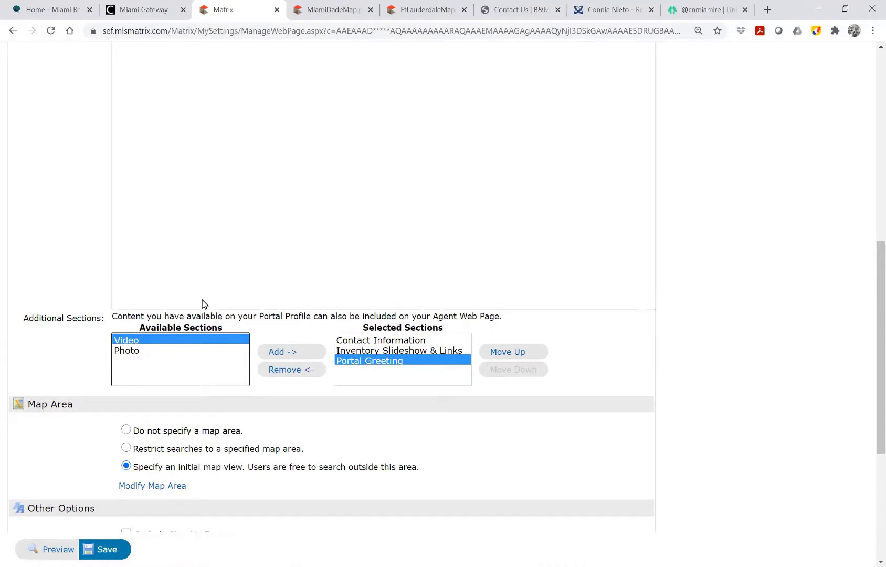
pyautogui.scroll(-3, 203, 303)
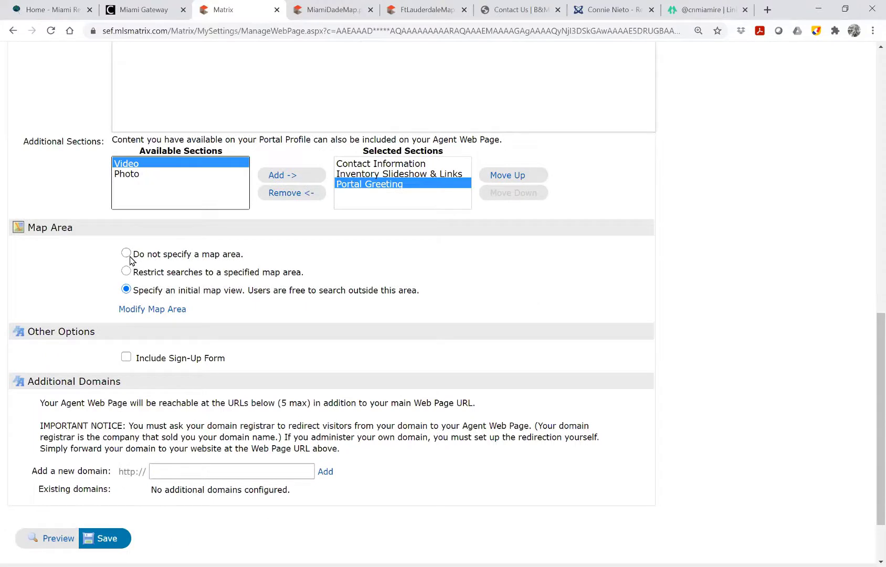
pyautogui.click(126, 254)
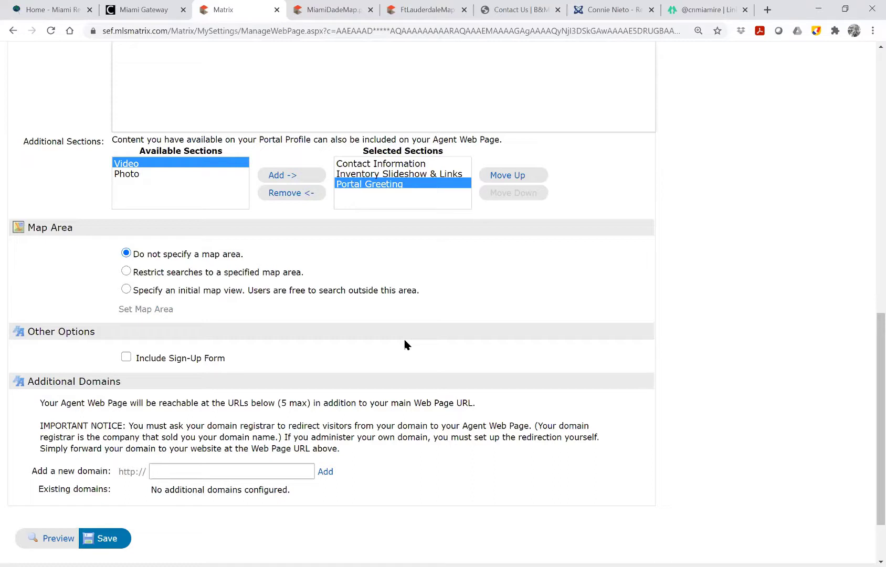
pyautogui.click(126, 272)
pyautogui.click(126, 253)
pyautogui.click(126, 290)
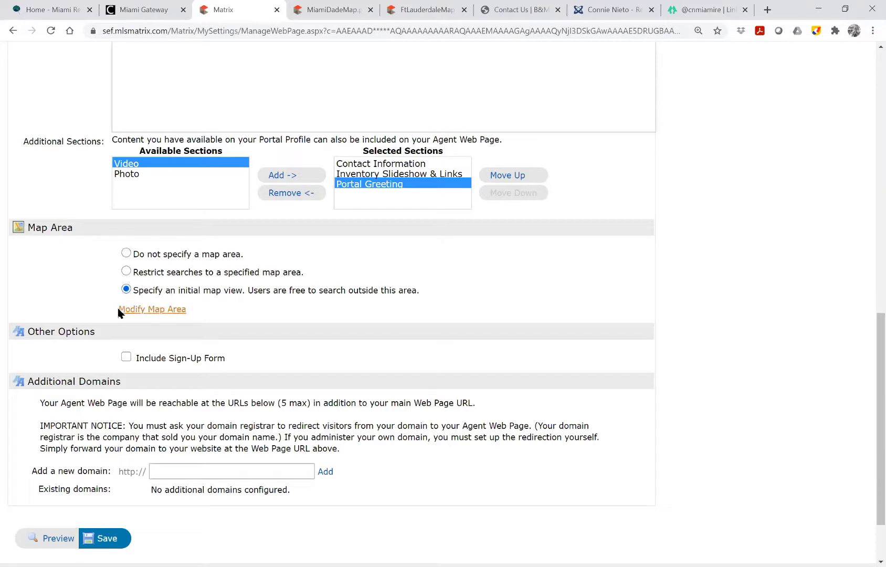
# - Delete the old map area rectangle and zoom the map to Fort Lauderdale and Hollywood
pyautogui.click(164, 312)
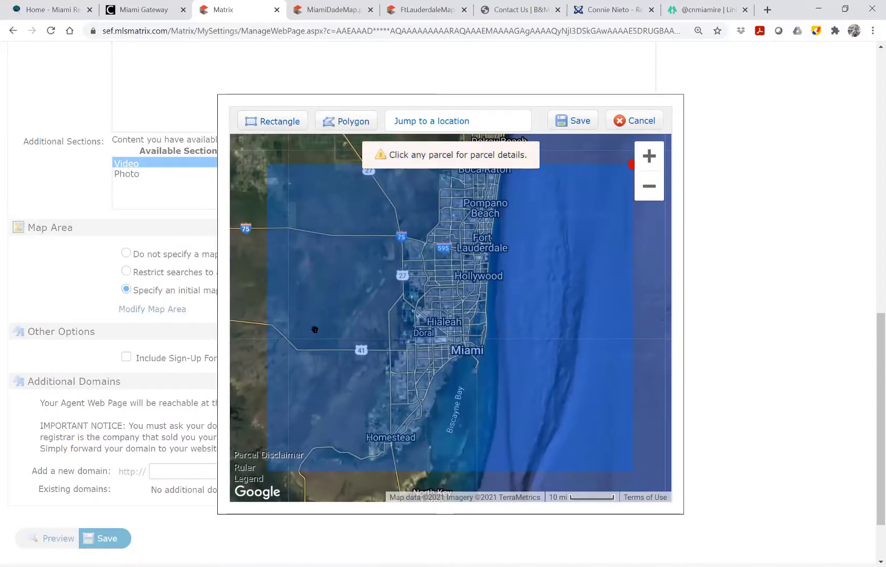
pyautogui.click(649, 189)
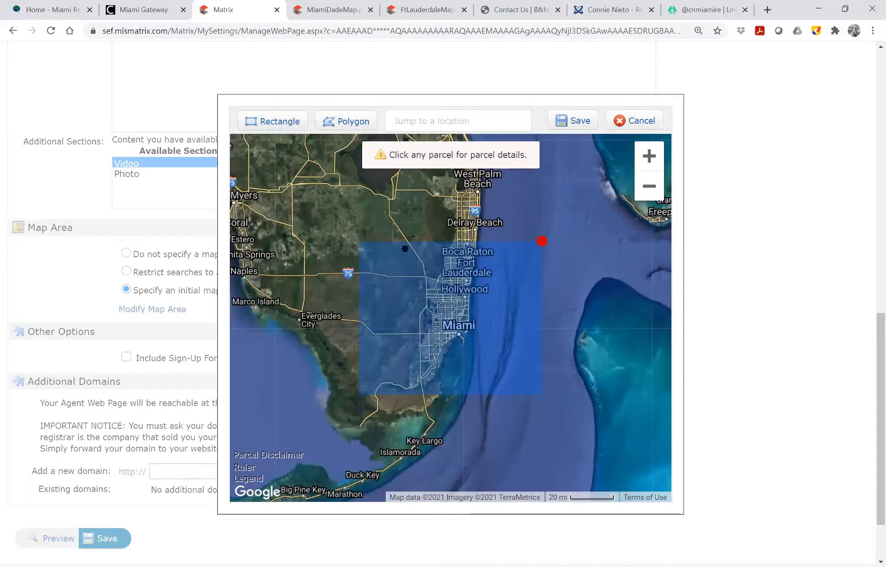
pyautogui.click(417, 268)
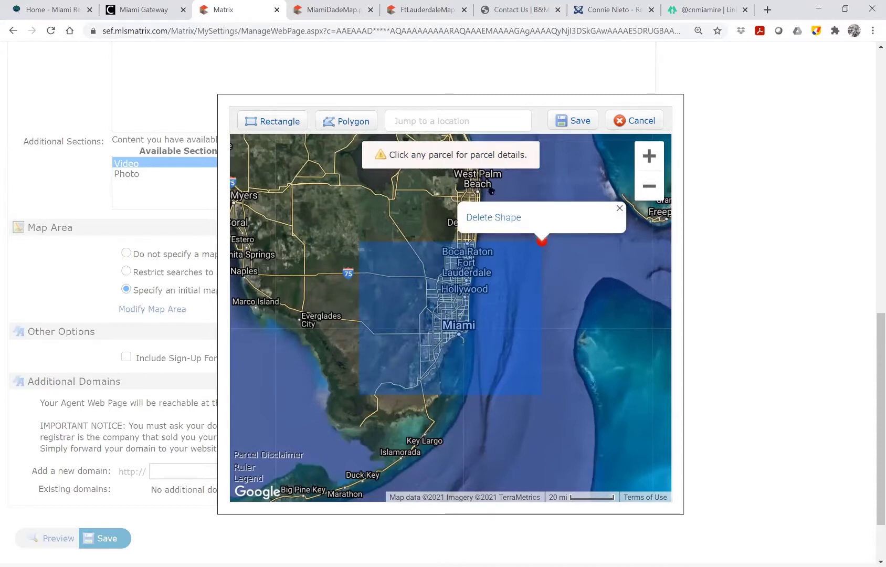
pyautogui.click(437, 191)
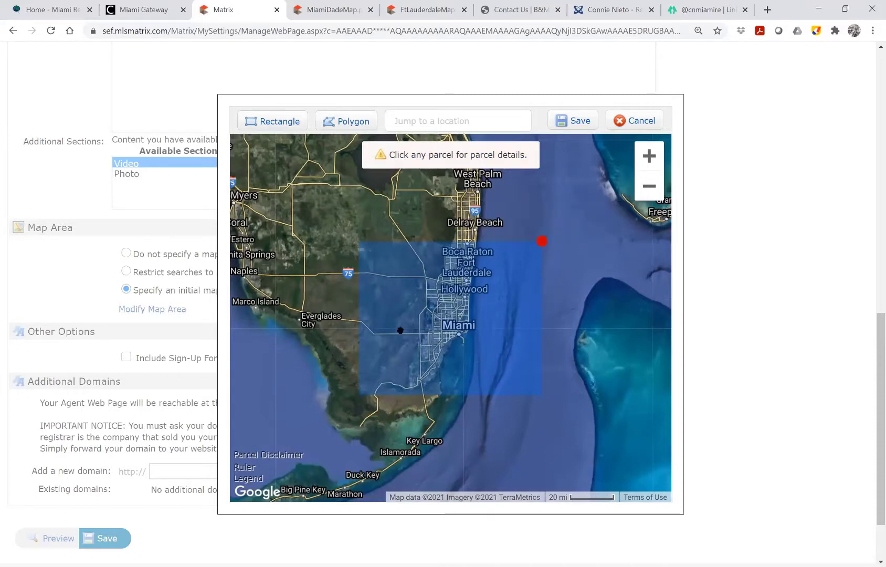
pyautogui.click(542, 251)
pyautogui.click(503, 217)
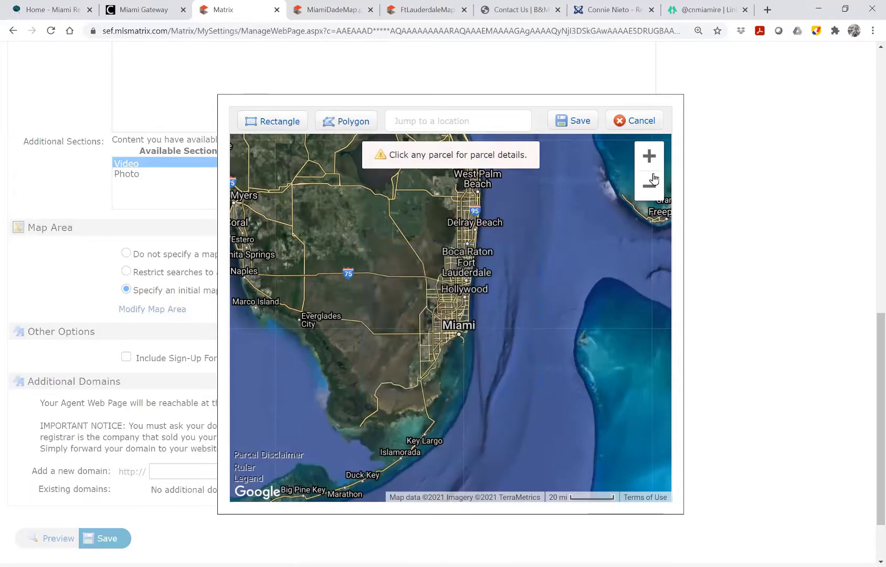
pyautogui.click(649, 155)
pyautogui.click(649, 155)
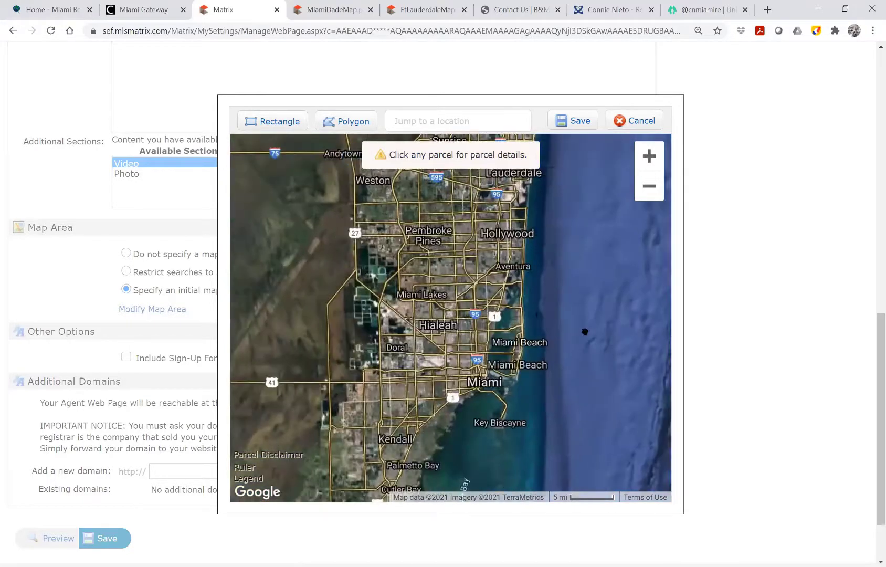
pyautogui.moveTo(585, 332); pyautogui.dragTo(528, 350)
pyautogui.click(649, 155)
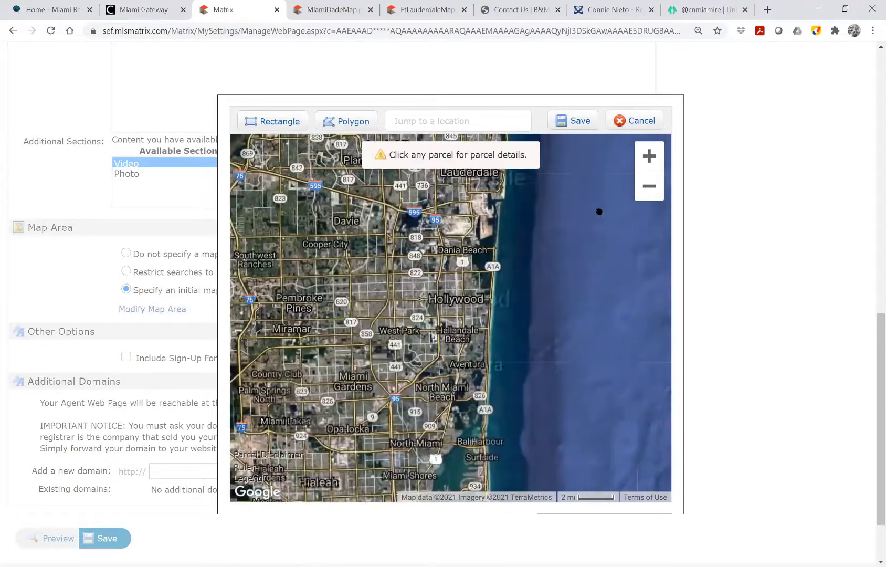
pyautogui.moveTo(599, 211); pyautogui.dragTo(572, 311)
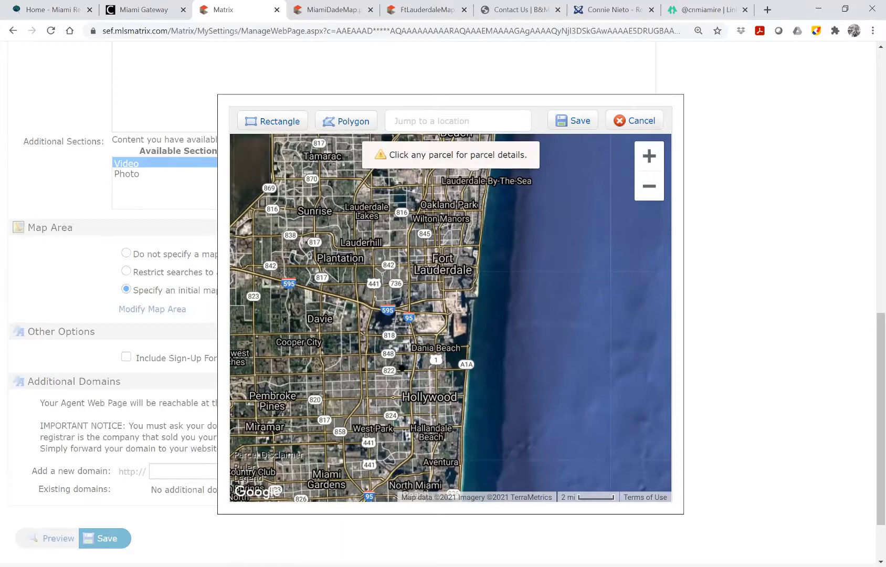
# - Draw a rectangle from Sunrise to Hollywood's coast and save the map area
pyautogui.click(265, 121)
pyautogui.moveTo(244, 186)
pyautogui.mouseDown()
pyautogui.moveTo(544, 400)
pyautogui.moveTo(598, 413)
pyautogui.mouseUp()
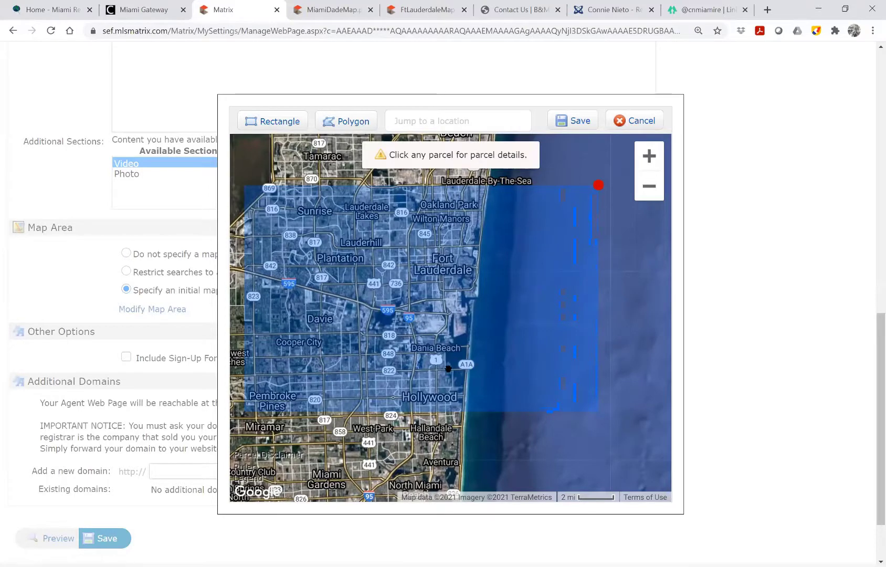
pyautogui.click(579, 123)
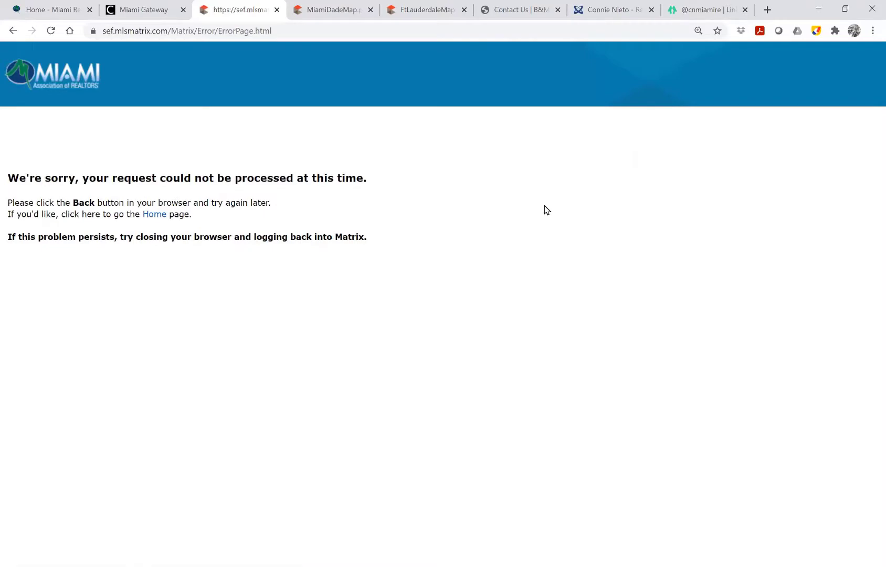
# - Go back to settings, delete the existing map shape, and zoom to Fort Lauderdale–Hollywood
pyautogui.click(13, 31)
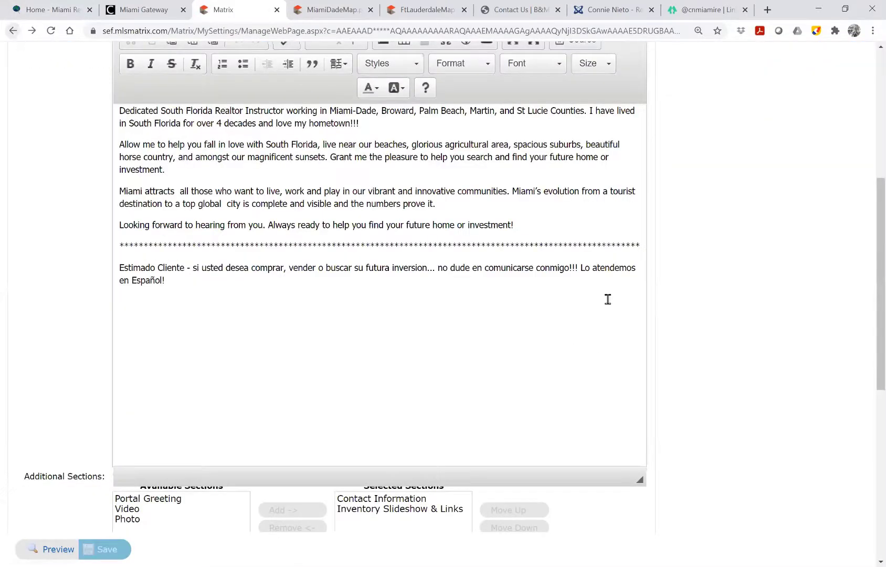
pyautogui.scroll(-6, 615, 313)
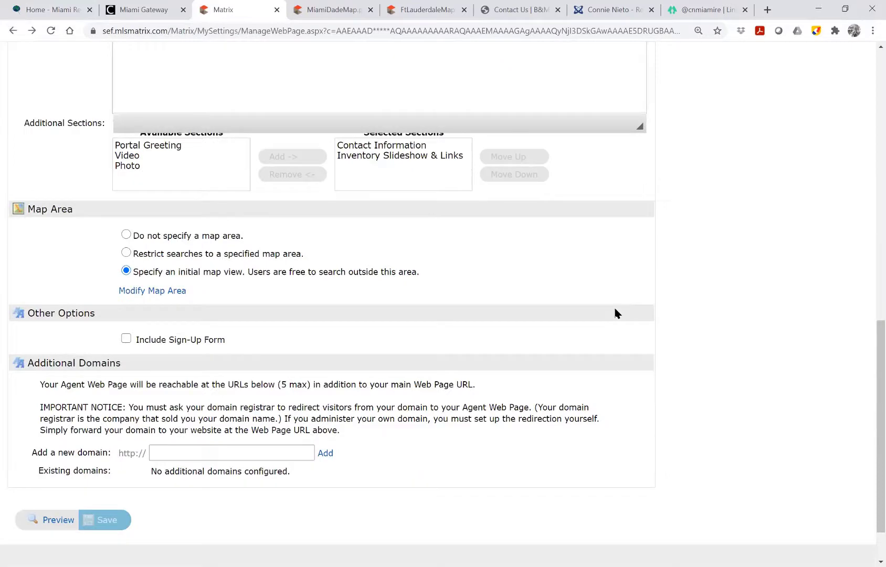
pyautogui.click(171, 291)
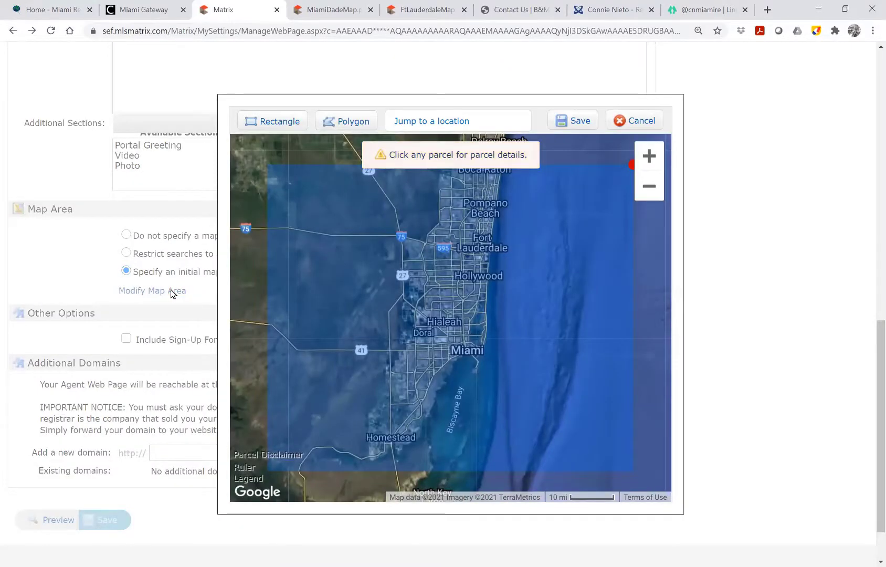
pyautogui.click(630, 165)
pyautogui.click(500, 195)
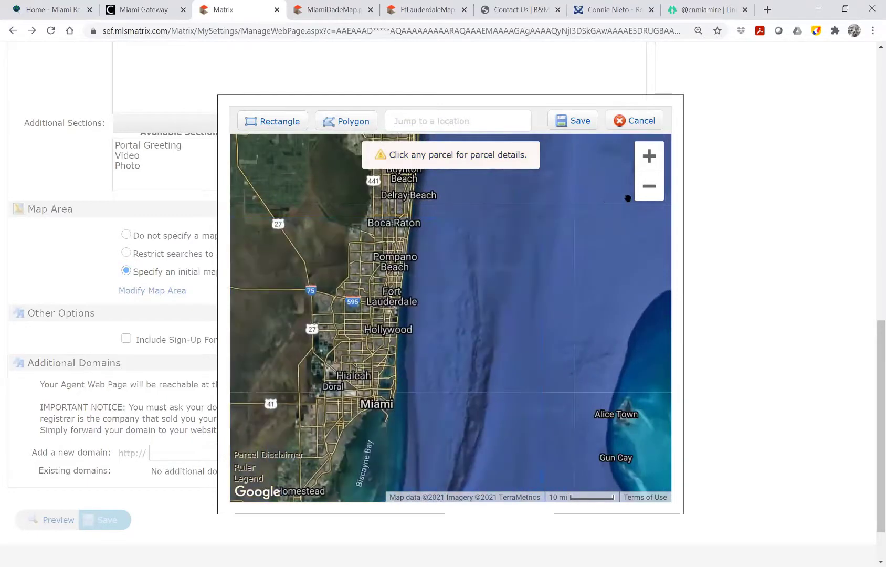
pyautogui.click(649, 187)
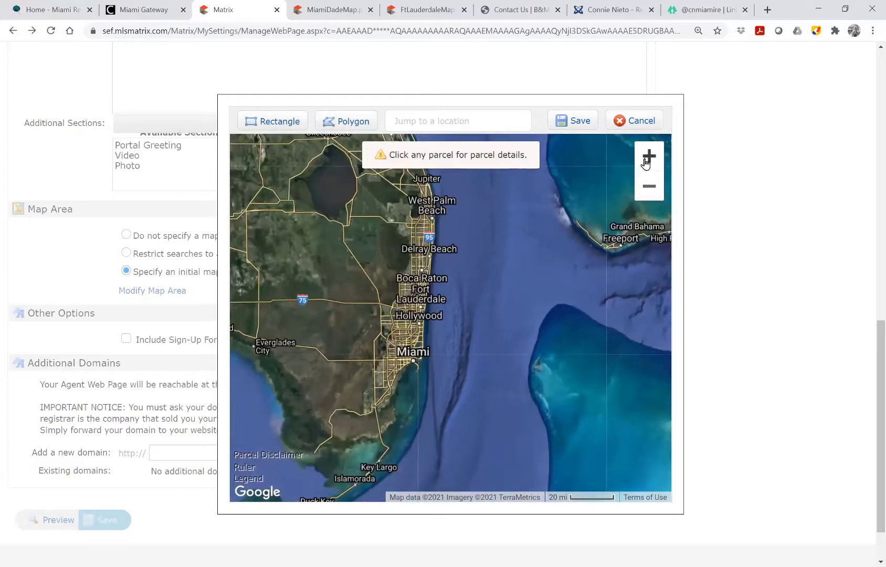
pyautogui.click(648, 155)
pyautogui.click(648, 155)
pyautogui.moveTo(468, 271); pyautogui.dragTo(562, 263)
pyautogui.click(649, 156)
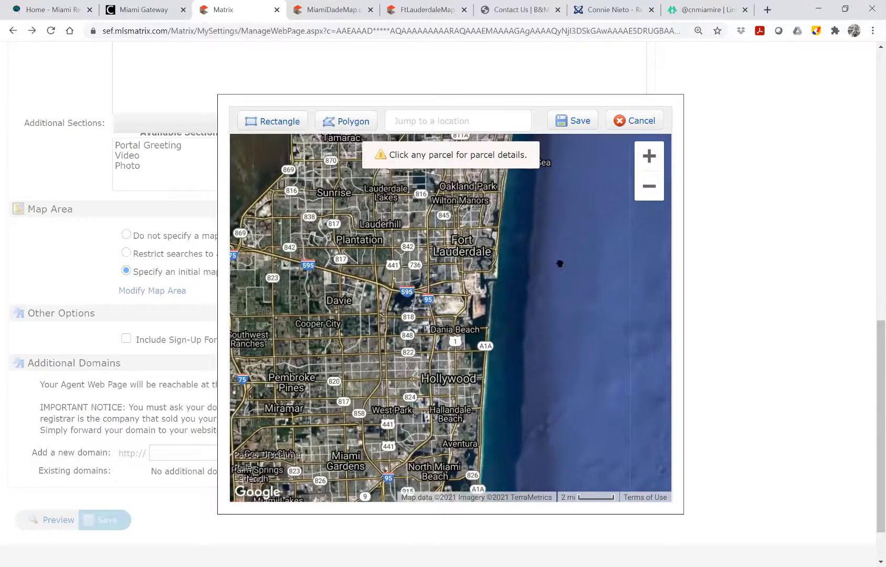
# - Draw a rectangle over Fort Lauderdale–Hollywood past the coastline and save it
pyautogui.click(271, 121)
pyautogui.moveTo(250, 214)
pyautogui.mouseDown()
pyautogui.moveTo(356, 311)
pyautogui.moveTo(464, 347)
pyautogui.mouseUp()
pyautogui.moveTo(589, 389); pyautogui.dragTo(616, 399)
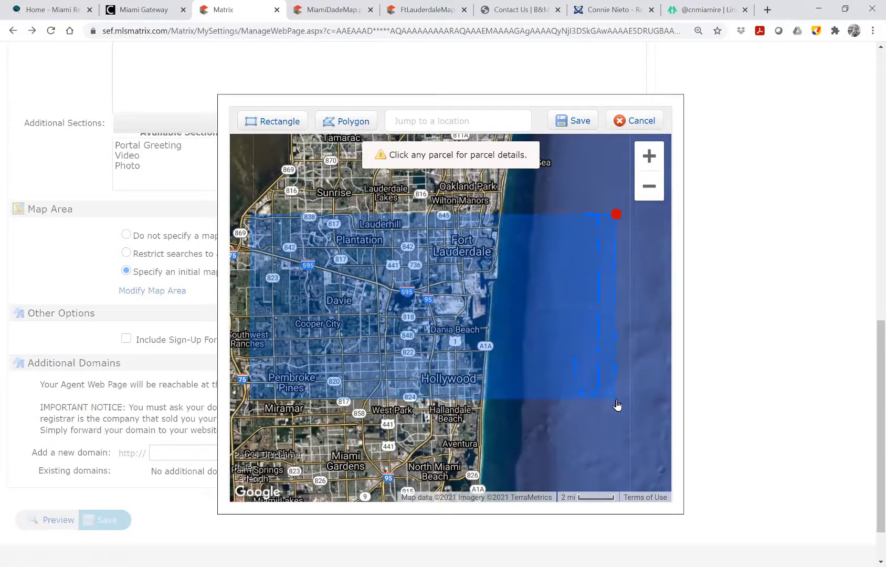
pyautogui.click(578, 122)
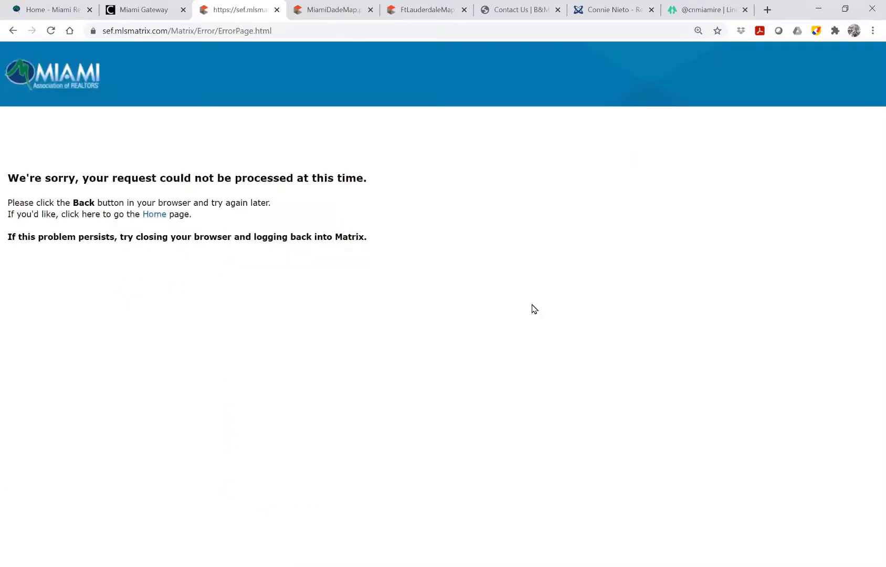
# - Back on the Agent Webpage settings, choose 'Do not specify a map area' and check 'Include Sign-Up Form'
pyautogui.click(13, 31)
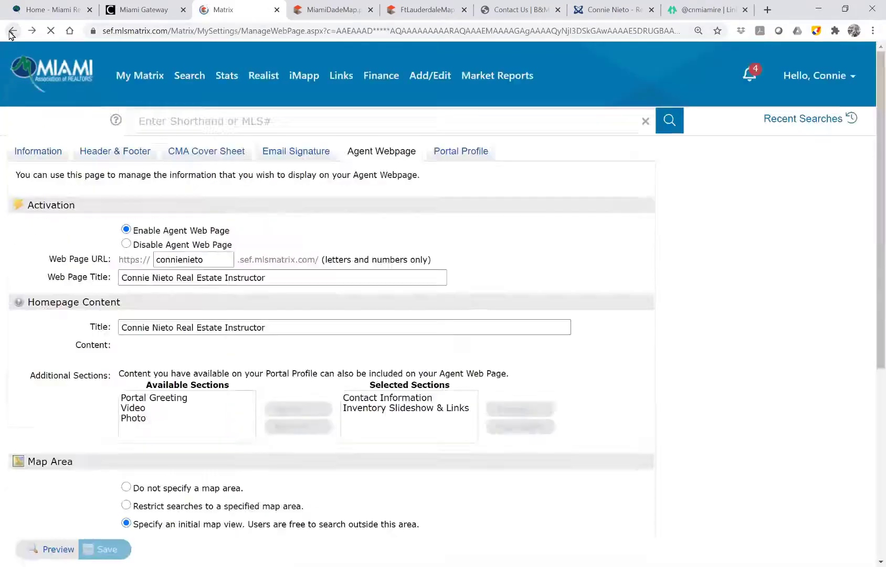
pyautogui.scroll(-4, 475, 315)
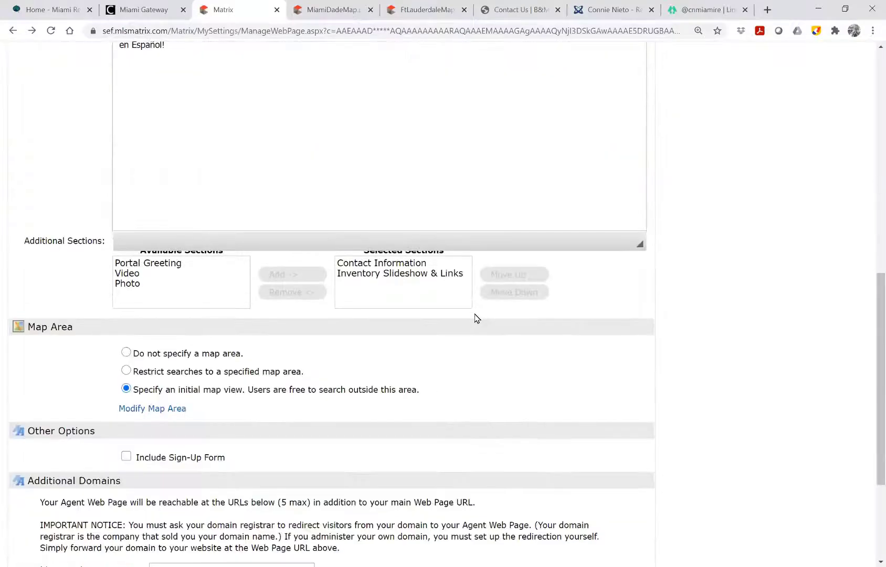
pyautogui.scroll(-2, 474, 318)
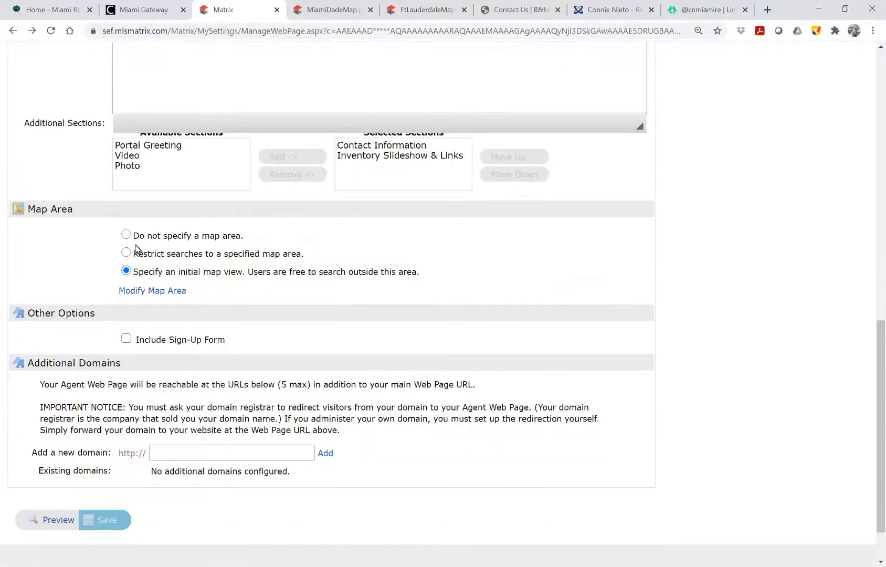
pyautogui.click(127, 235)
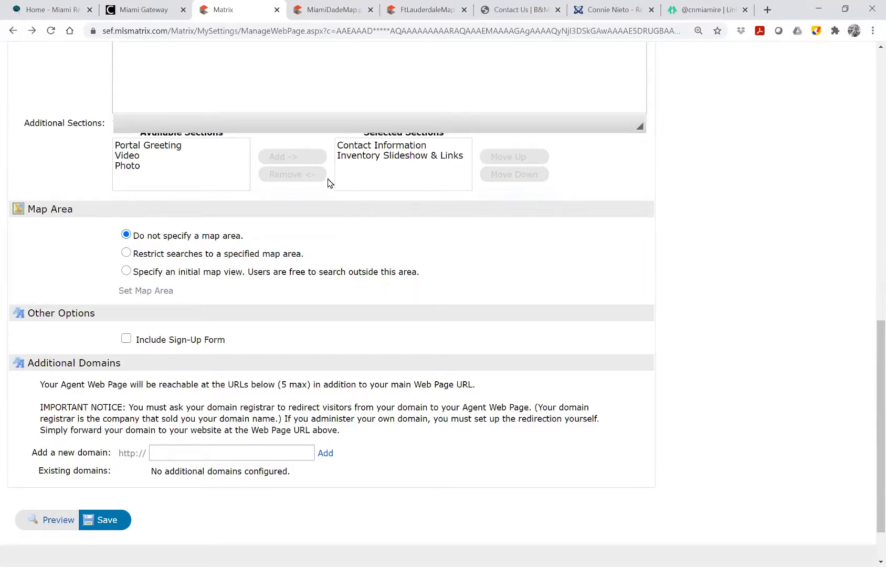
pyautogui.moveTo(105, 31); pyautogui.dragTo(137, 30)
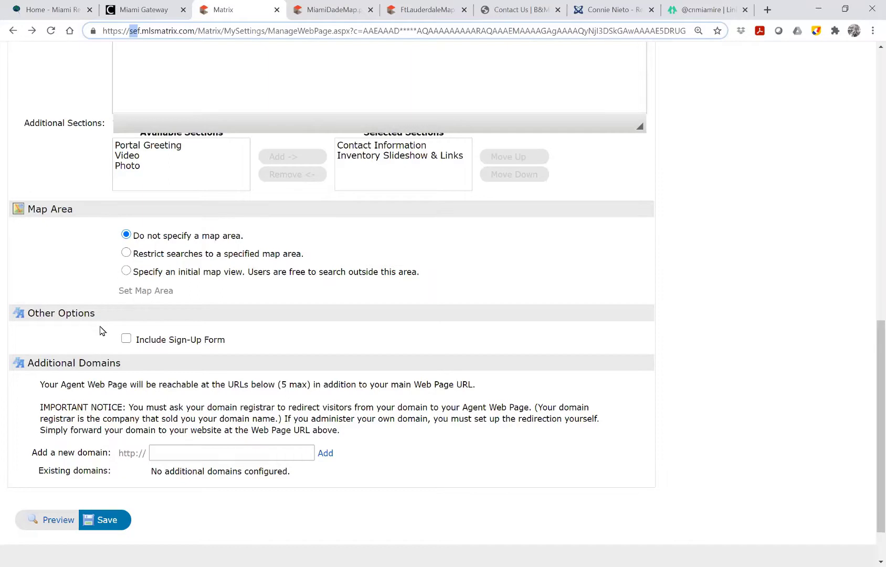
pyautogui.click(126, 338)
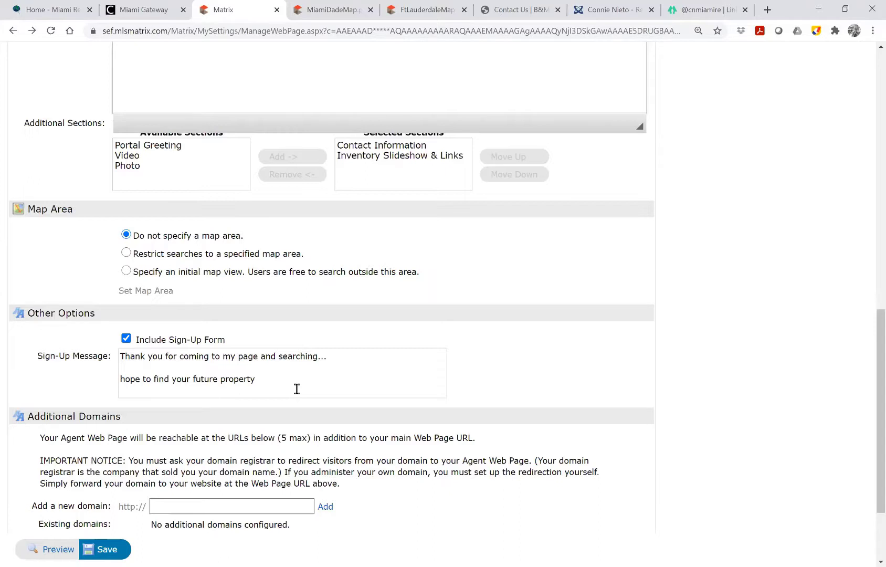
# - Uncheck Include Sign-Up Form and save the Agent Webpage settings
pyautogui.click(126, 338)
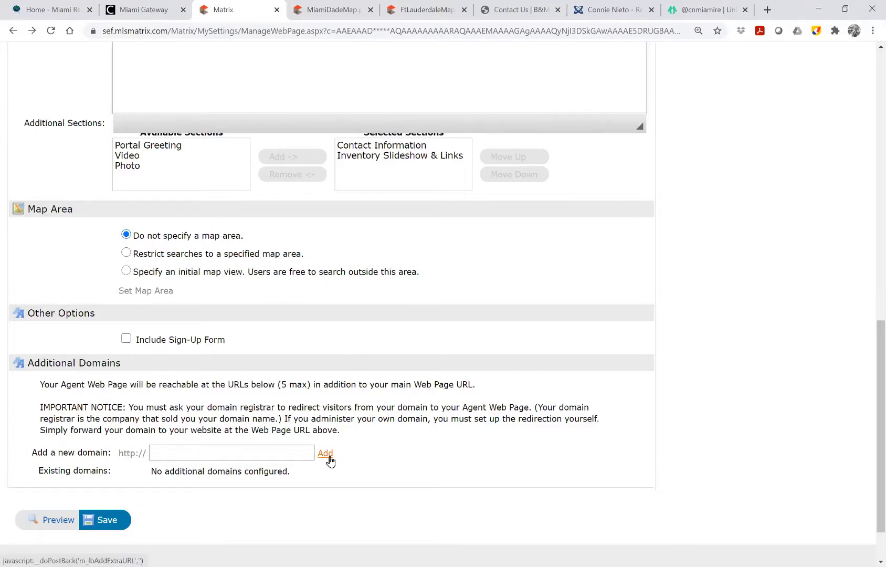
pyautogui.click(105, 525)
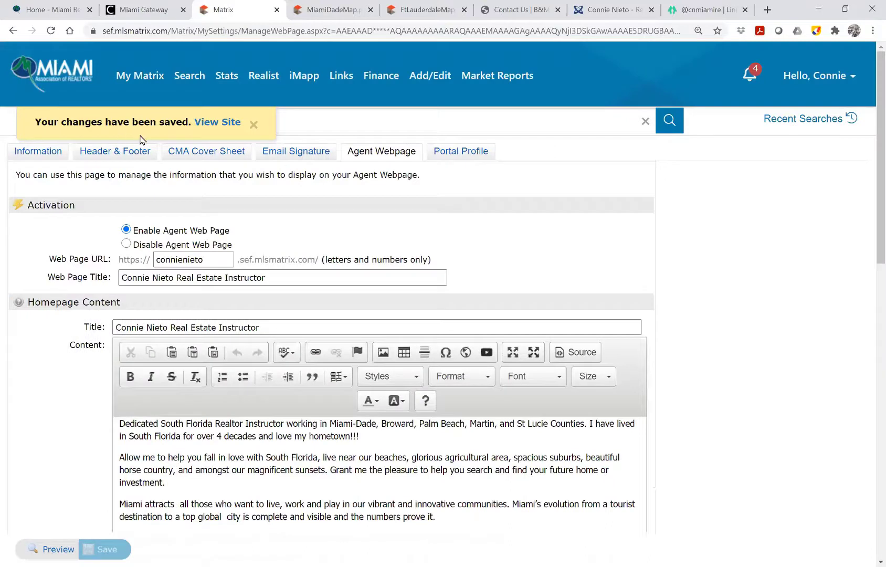
# - View the live public agent site with its bio and office listings, then return to Matrix
pyautogui.click(216, 128)
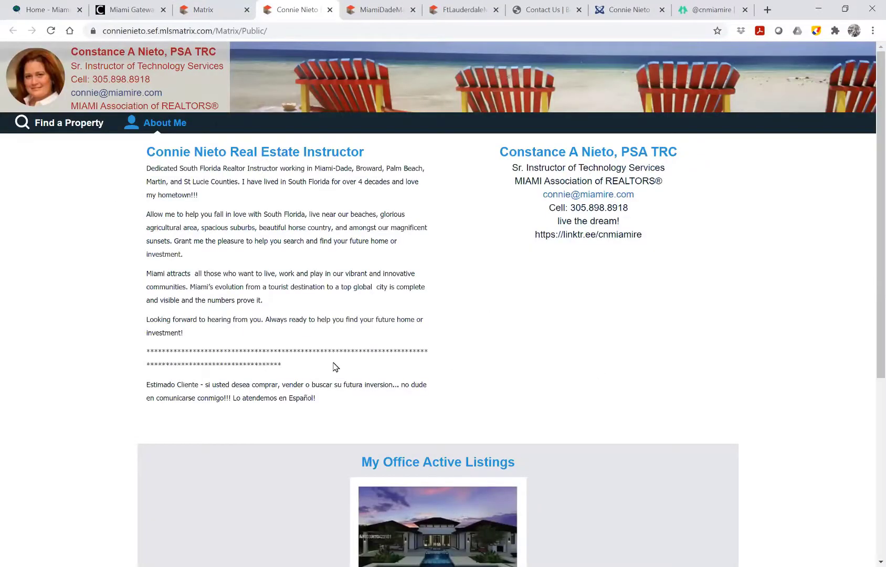
pyautogui.scroll(-1, 689, 277)
pyautogui.scroll(-5, 682, 276)
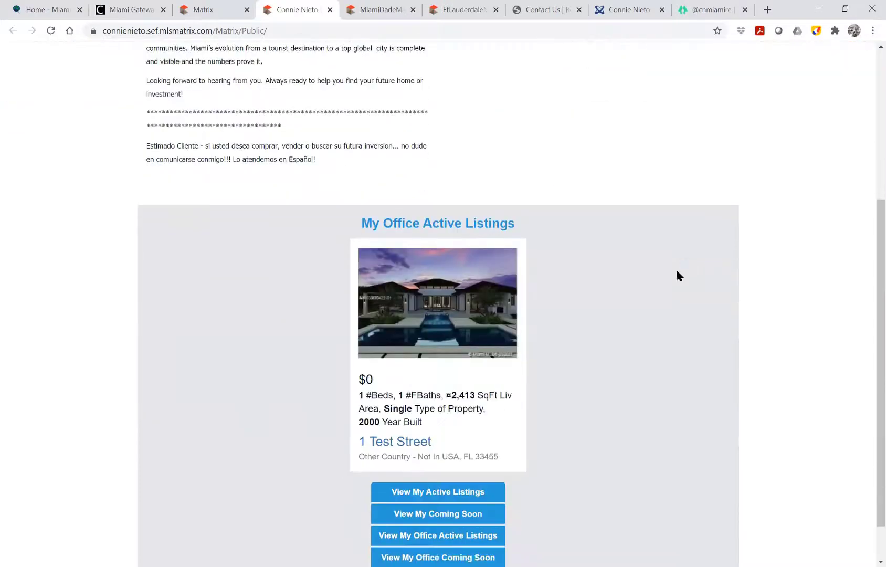
pyautogui.scroll(5, 695, 284)
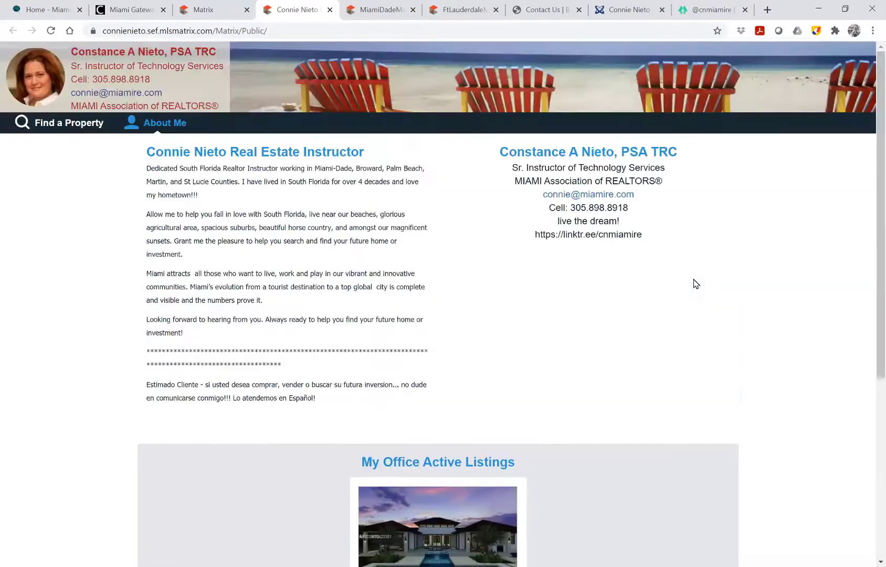
pyautogui.click(236, 32)
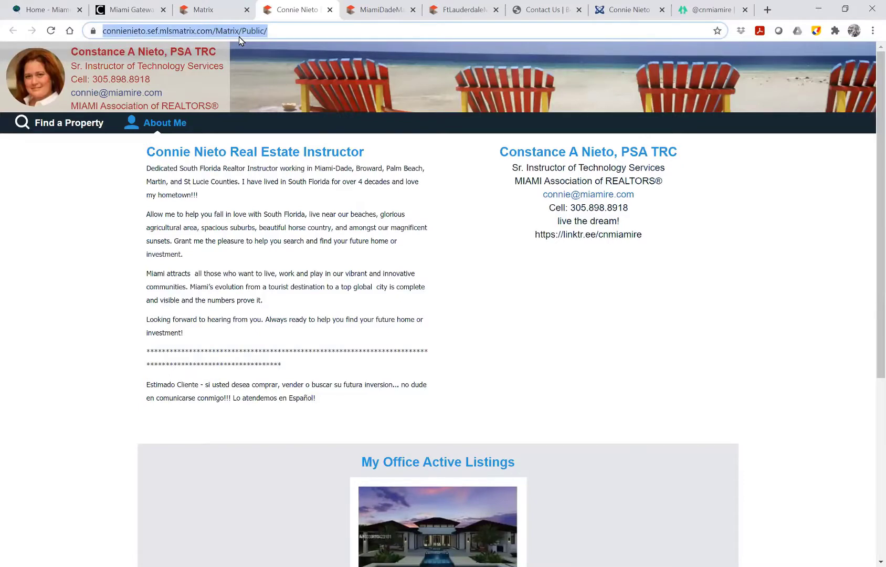
pyautogui.click(227, 13)
pyautogui.scroll(-1, 315, 383)
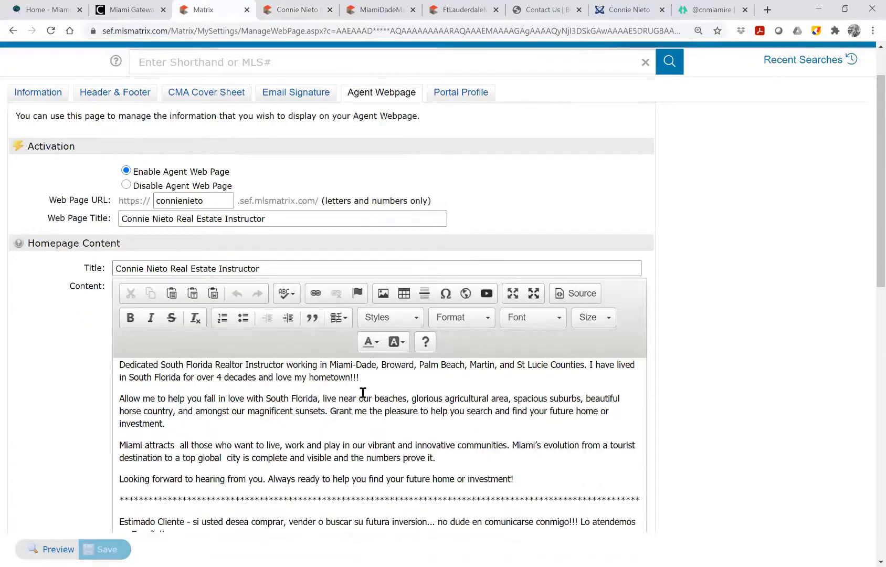
# - Re-save the homepage bio content unchanged and check the public site again
pyautogui.click(400, 396)
pyautogui.click(402, 380)
pyautogui.press('Return')
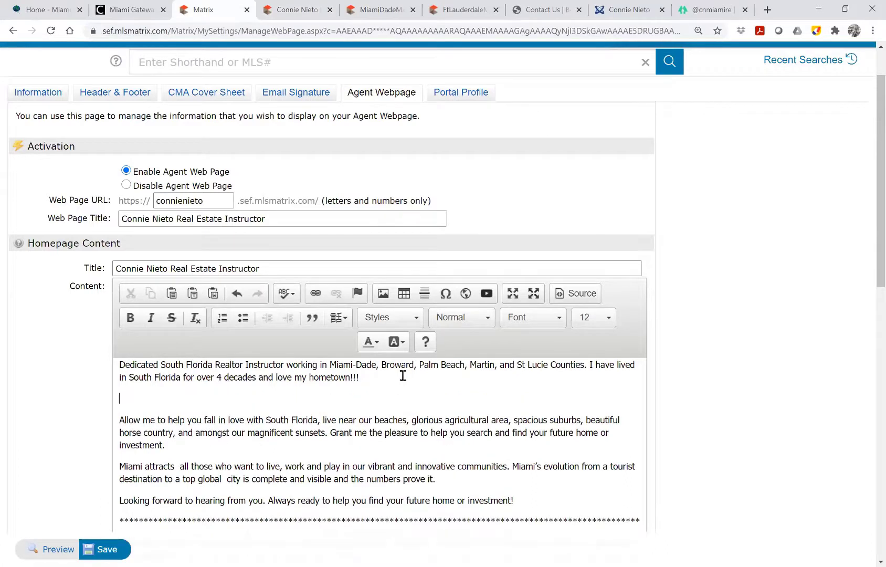
pyautogui.press('BackSpace')
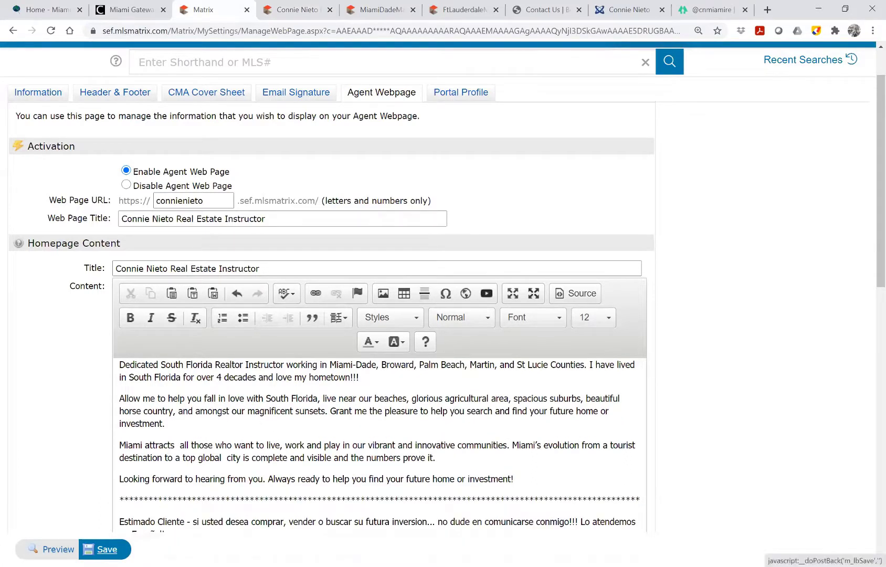
pyautogui.click(100, 549)
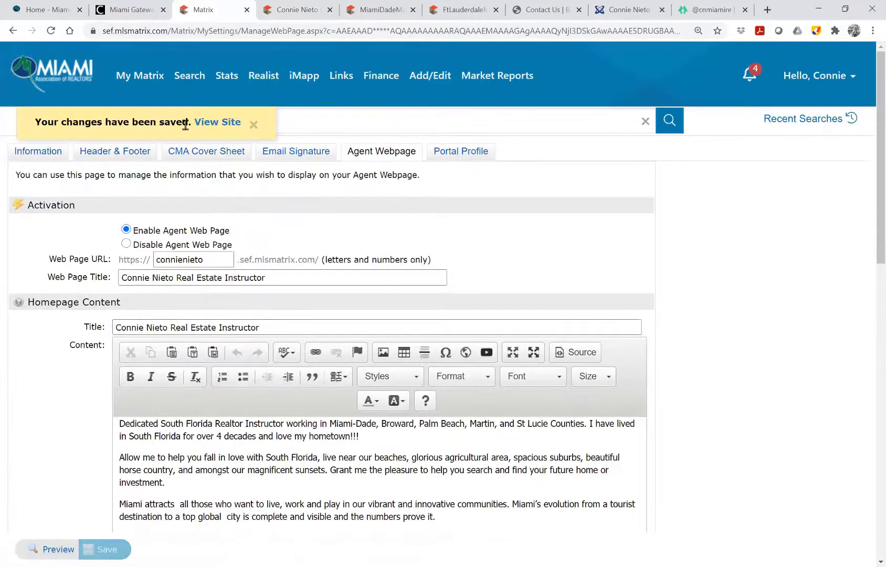
pyautogui.click(223, 123)
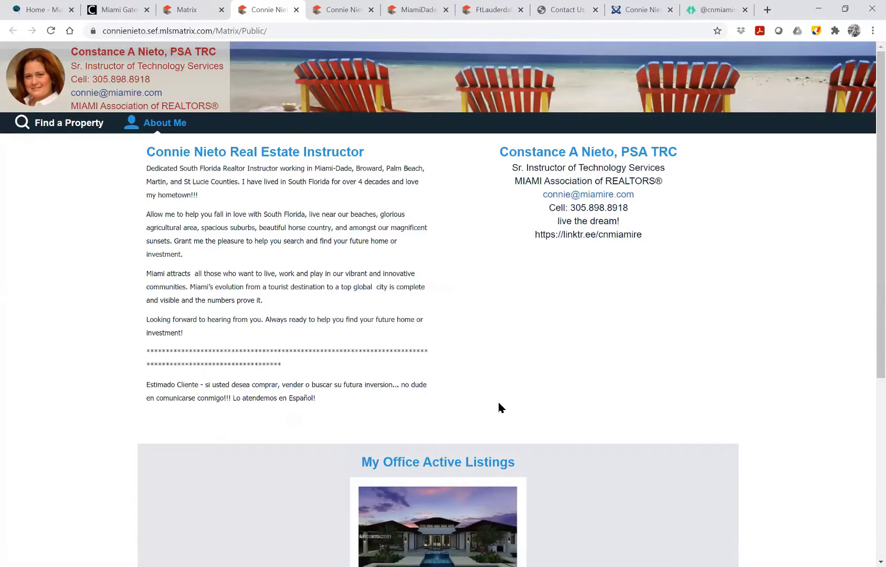
pyautogui.click(192, 10)
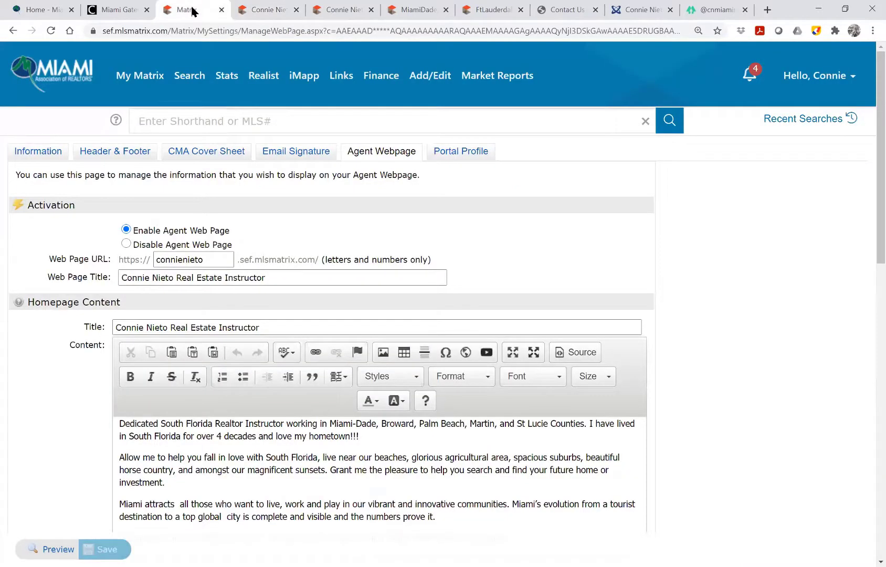
# - Bring up the Portal Profile settings and compare them with the public agent page
pyautogui.click(462, 157)
pyautogui.press('ctrl')
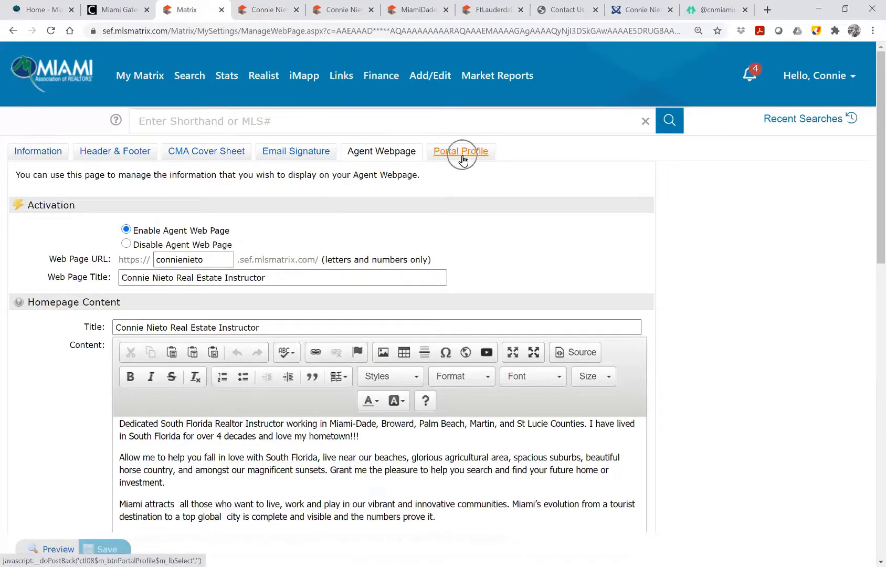
pyautogui.press('ctrl')
pyautogui.click(462, 157)
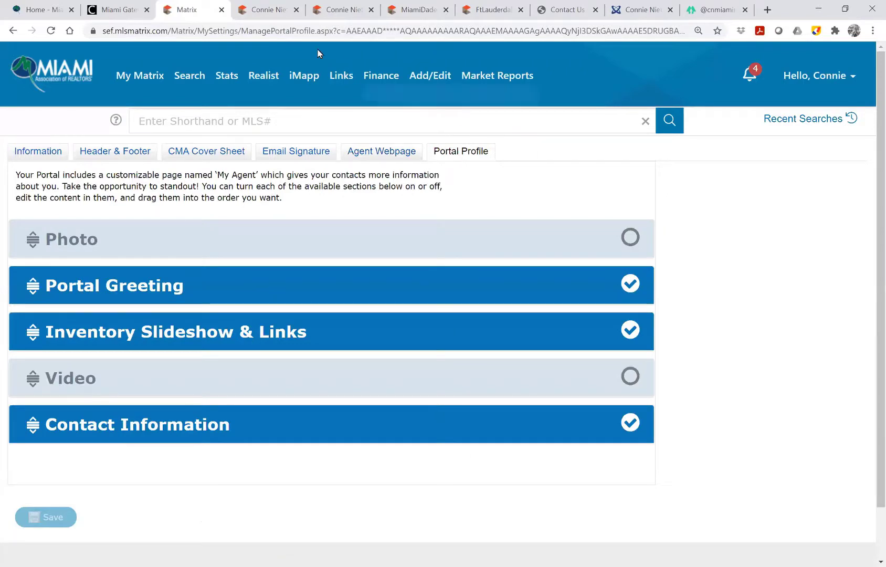
pyautogui.click(259, 15)
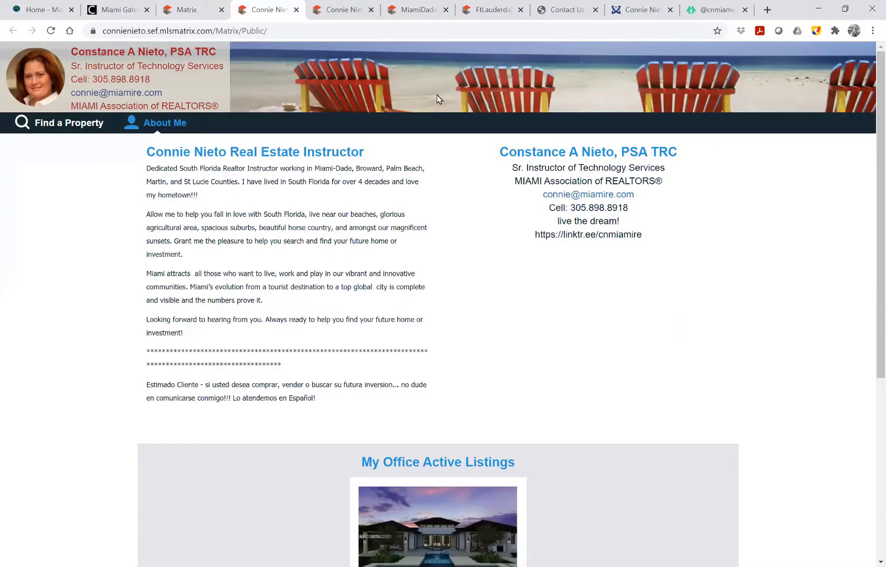
pyautogui.click(205, 17)
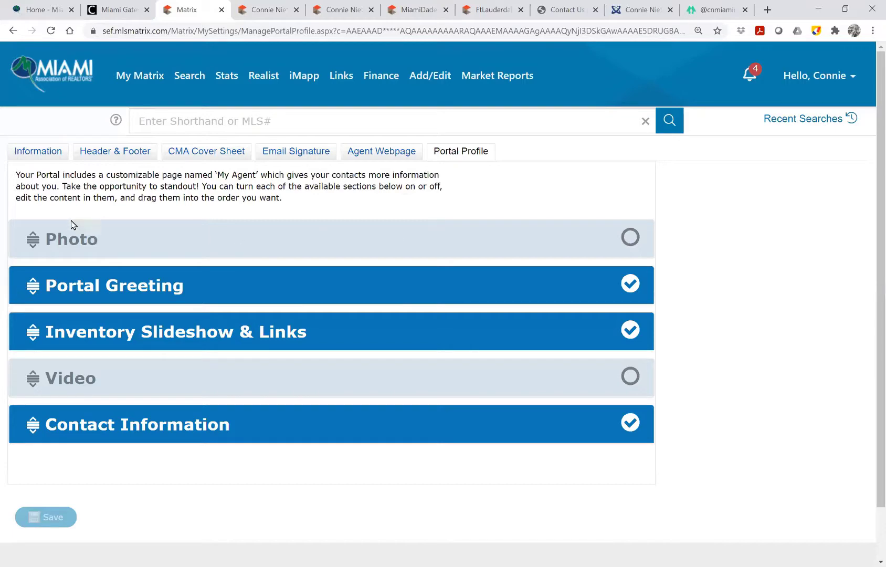
pyautogui.click(67, 242)
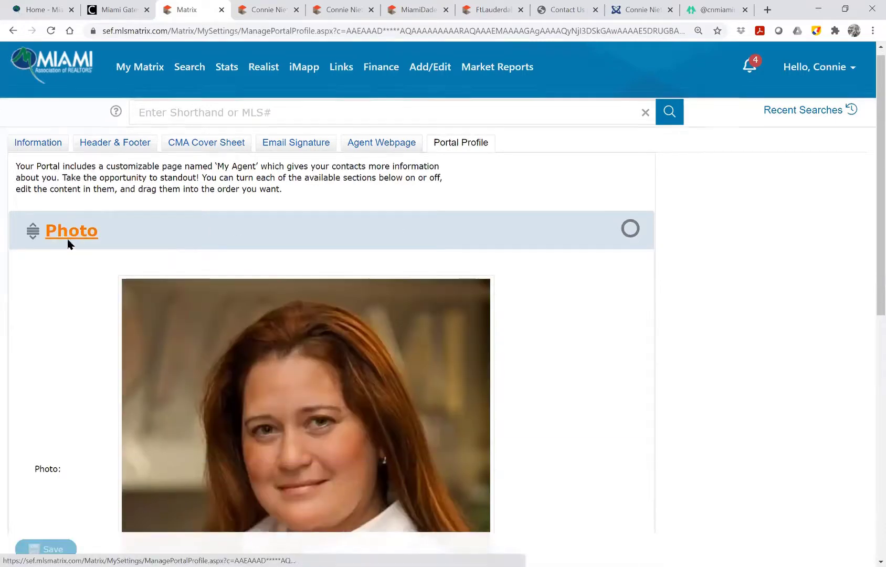
pyautogui.scroll(-5, 67, 243)
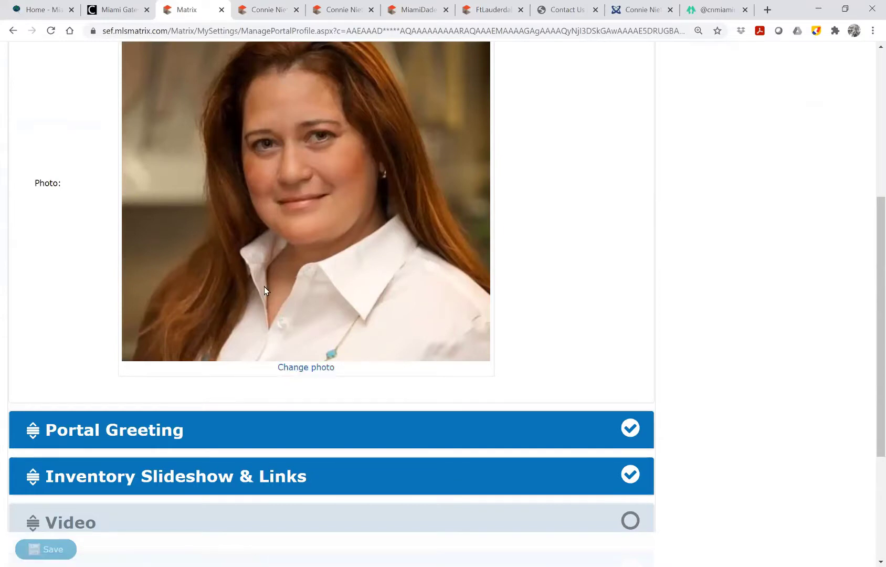
pyautogui.scroll(6, 605, 290)
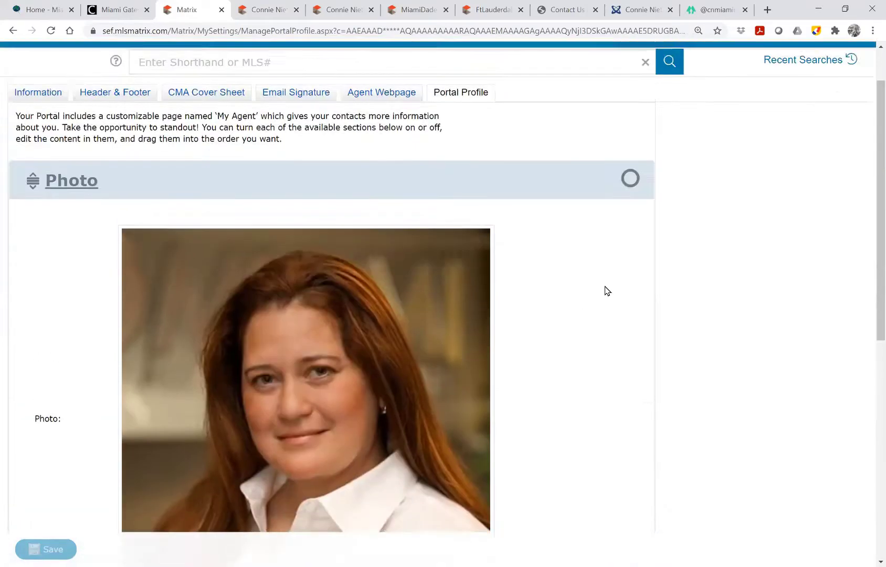
pyautogui.click(632, 238)
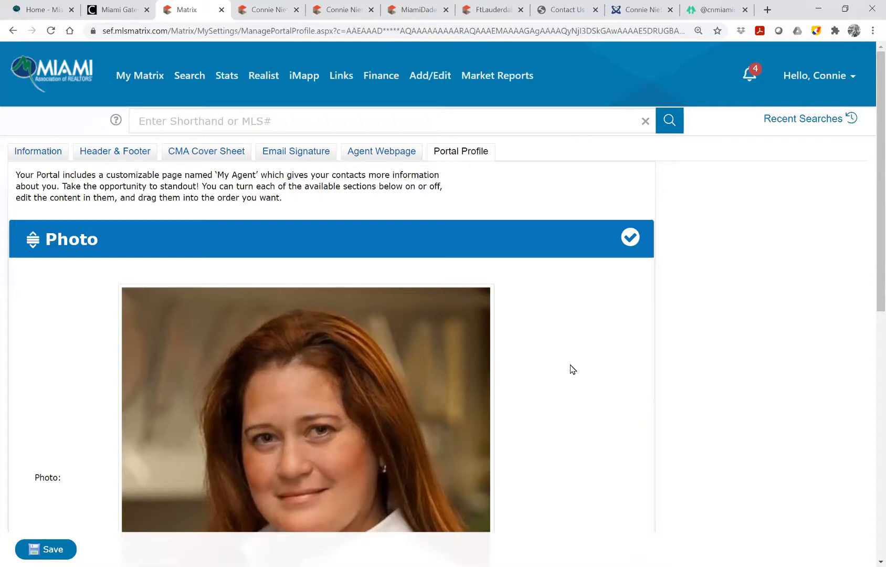
pyautogui.click(630, 243)
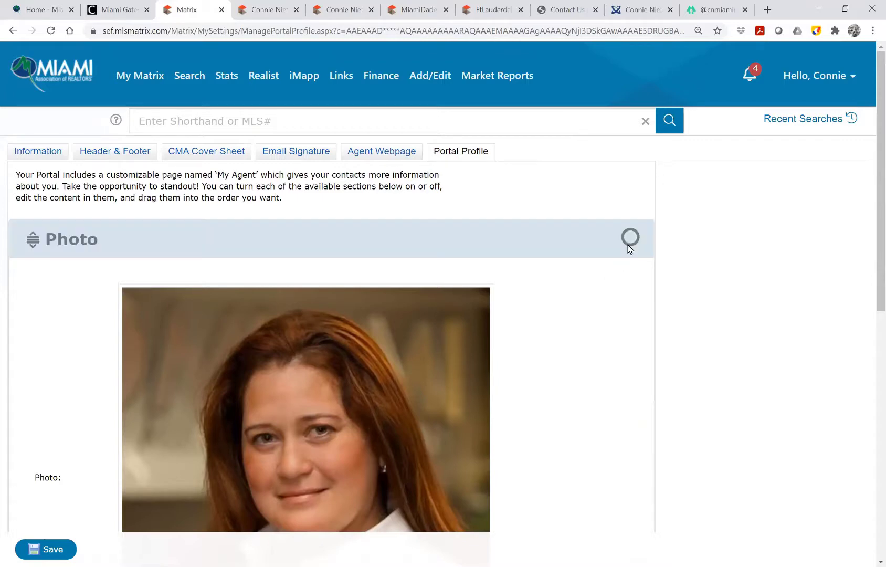
pyautogui.click(67, 244)
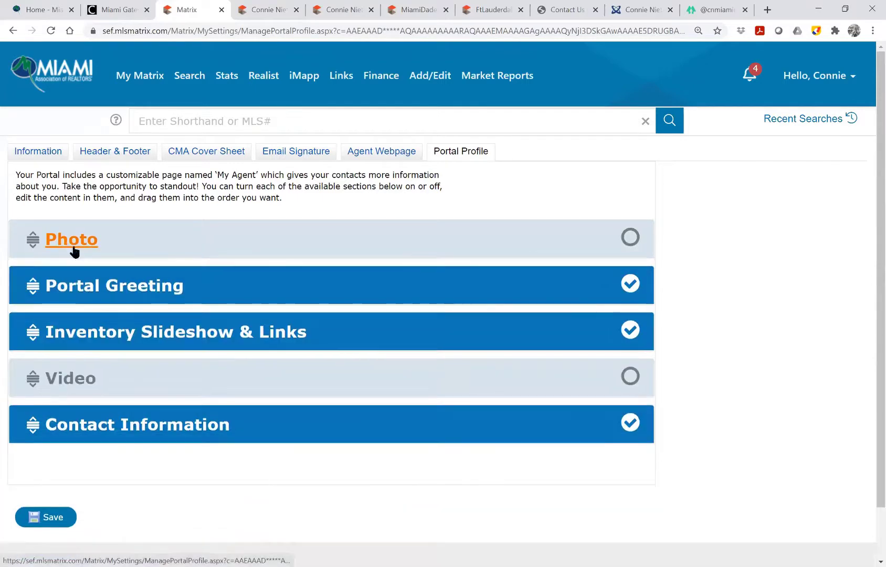
pyautogui.click(108, 288)
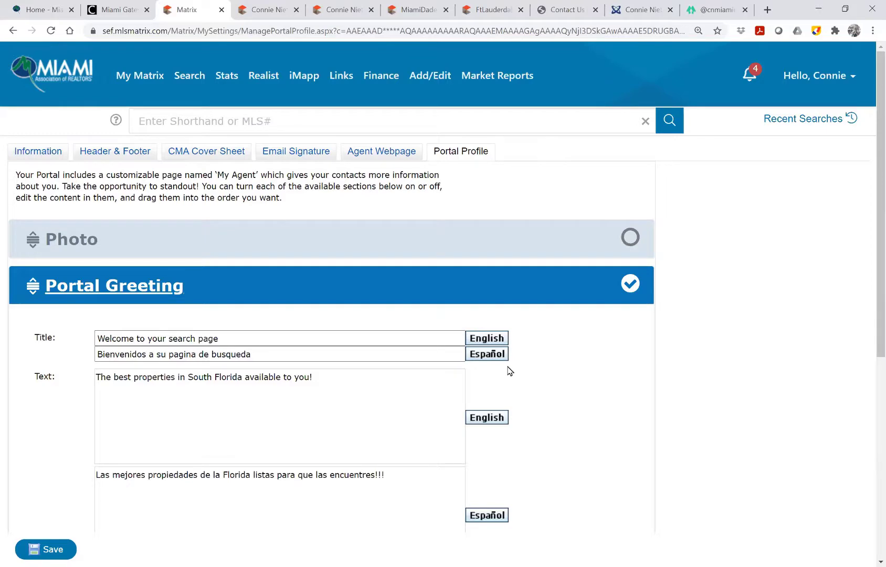
pyautogui.moveTo(243, 338); pyautogui.dragTo(72, 340)
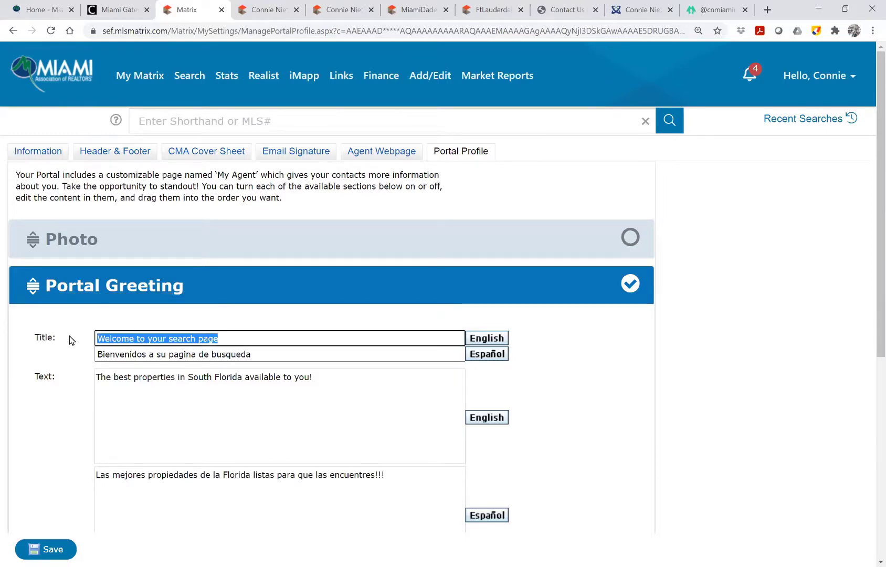
pyautogui.scroll(-2, 79, 342)
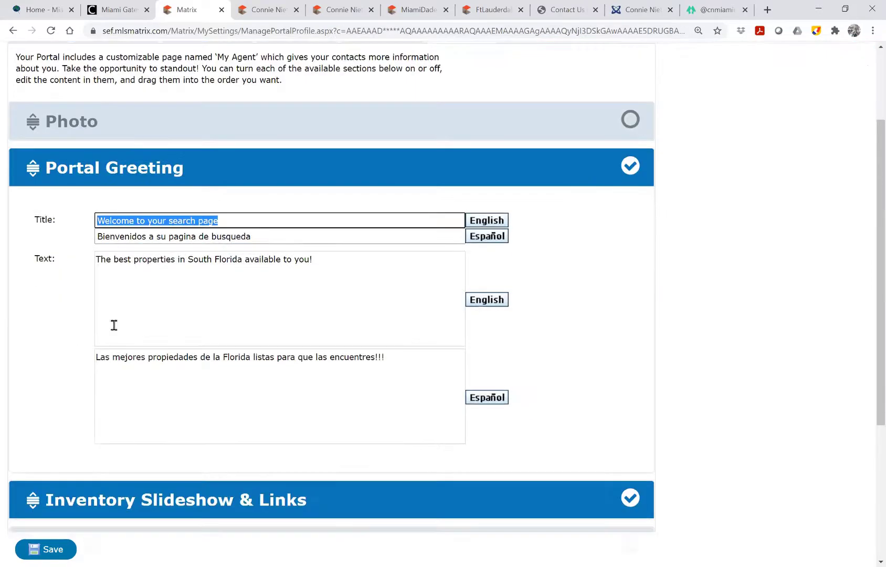
pyautogui.moveTo(280, 239); pyautogui.dragTo(81, 257)
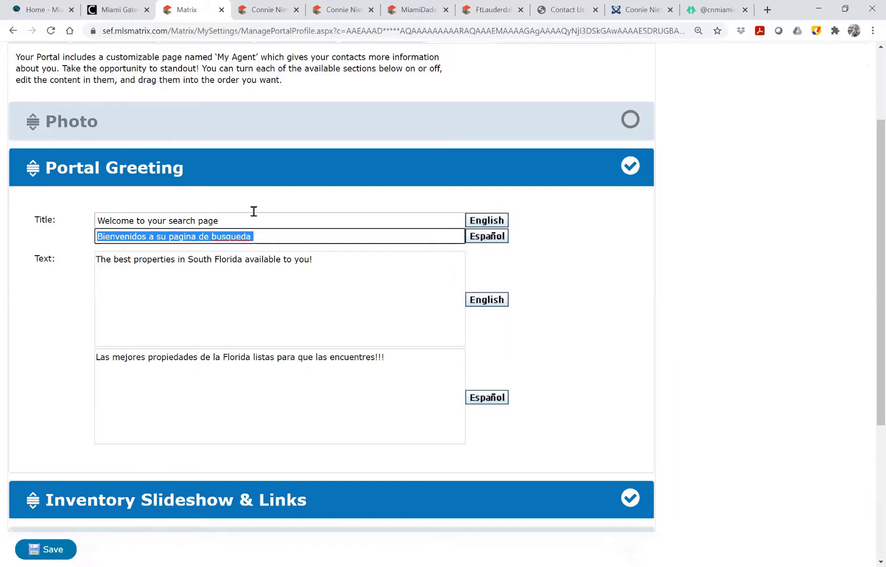
pyautogui.click(630, 167)
pyautogui.click(630, 167)
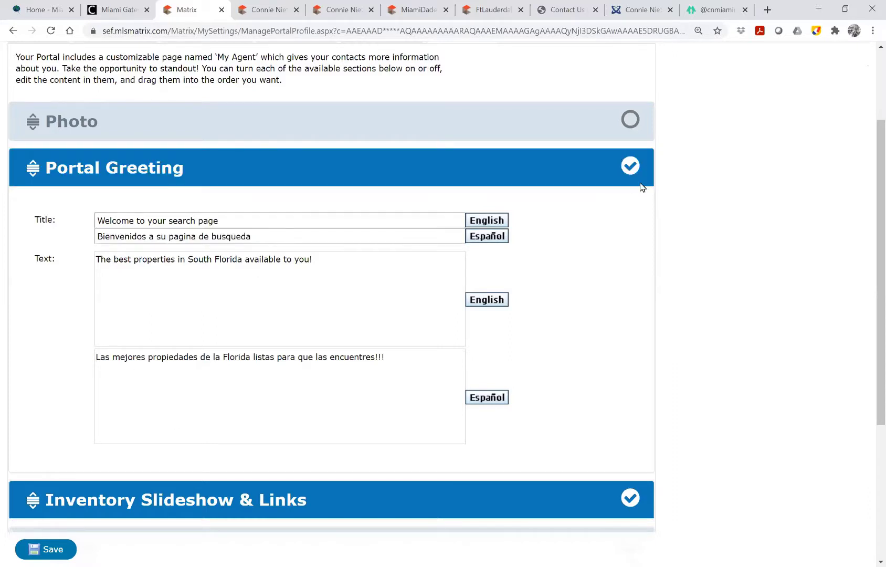
# - Review the Inventory Slideshow & Links section, leaving it switched on, then collapse it
pyautogui.click(153, 169)
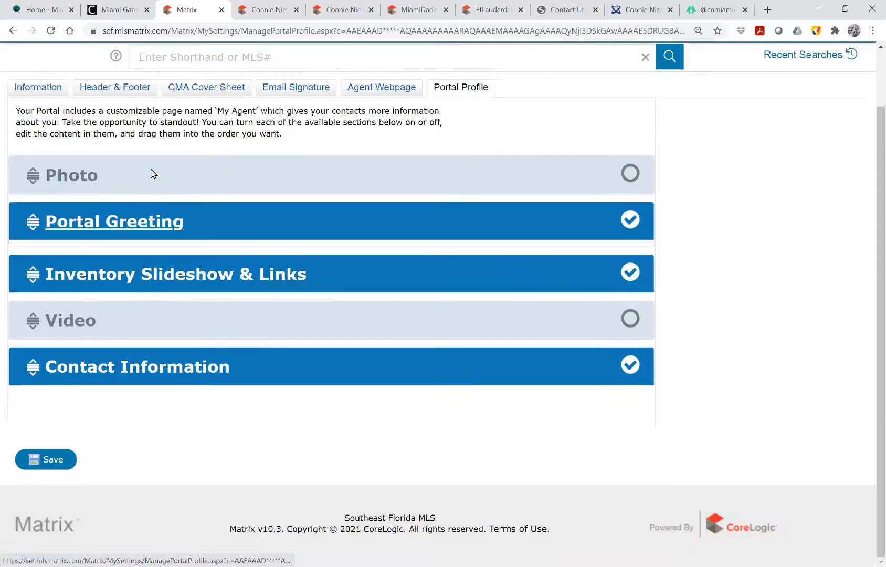
pyautogui.click(173, 276)
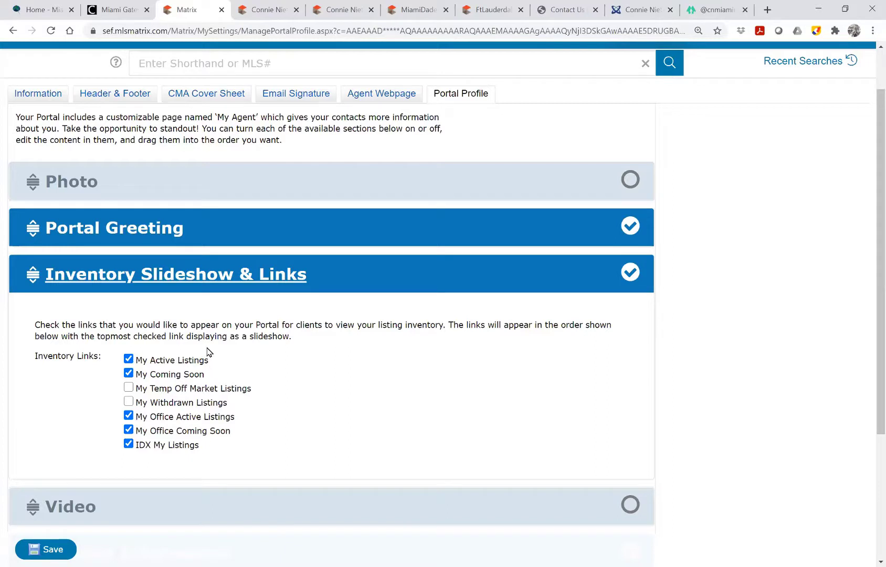
pyautogui.click(623, 277)
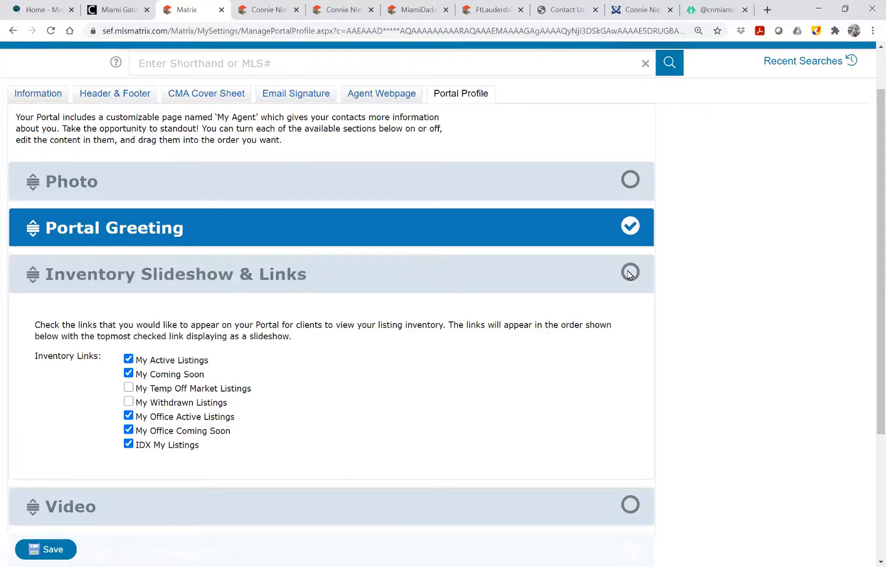
pyautogui.click(630, 272)
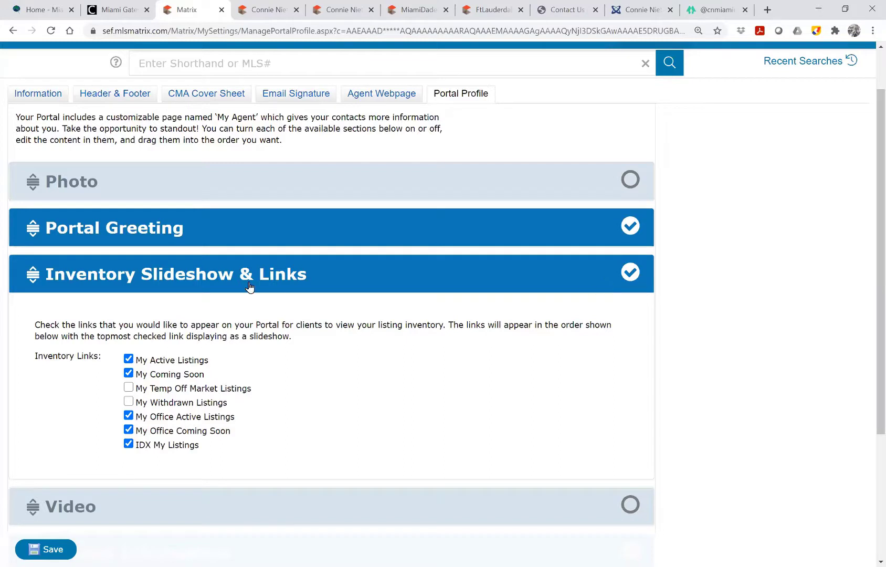
pyautogui.click(215, 280)
# - Expand the Video section and select its 'Periscope' section title
pyautogui.click(91, 321)
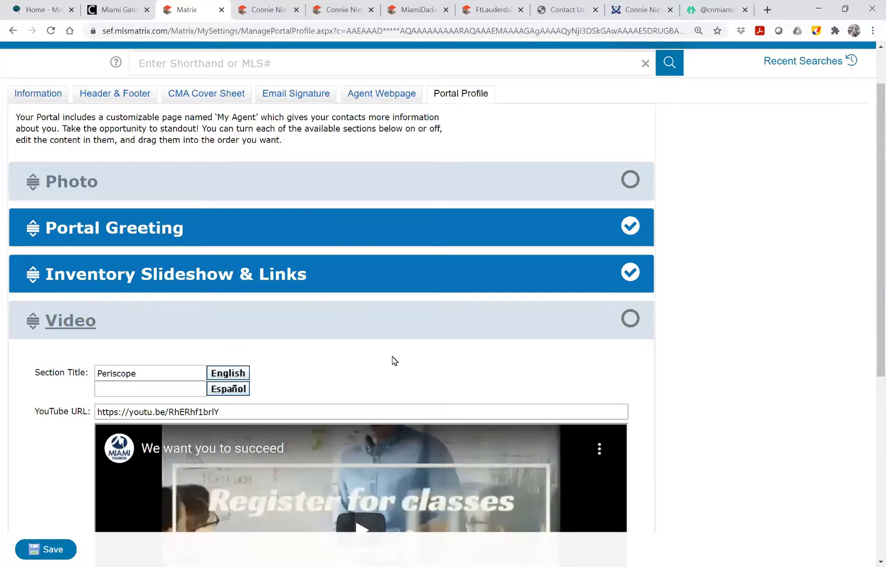
pyautogui.scroll(-5, 391, 361)
pyautogui.click(111, 131)
pyautogui.doubleClick(111, 131)
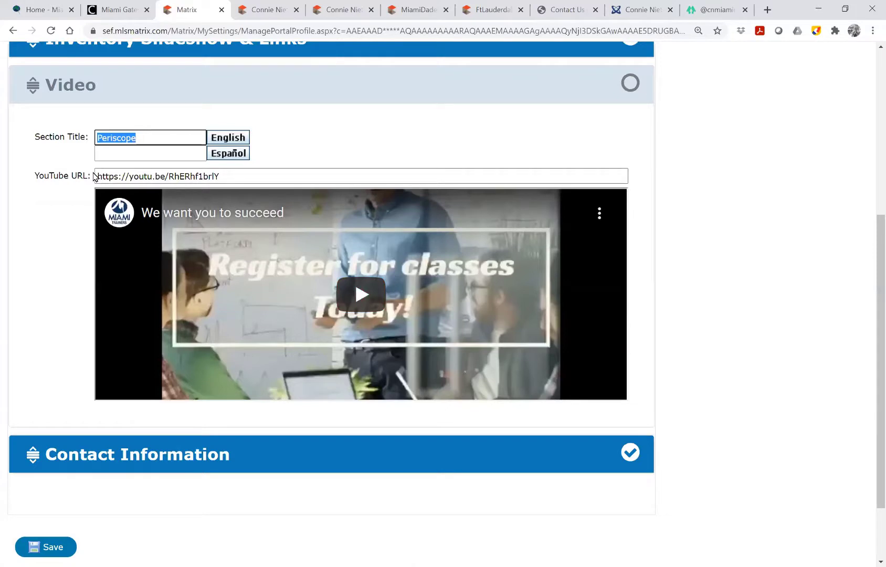
# - Open the MIAMI Trainers YouTube channel in a new tab and show its playlists
pyautogui.click(765, 10)
pyautogui.write('youtu')
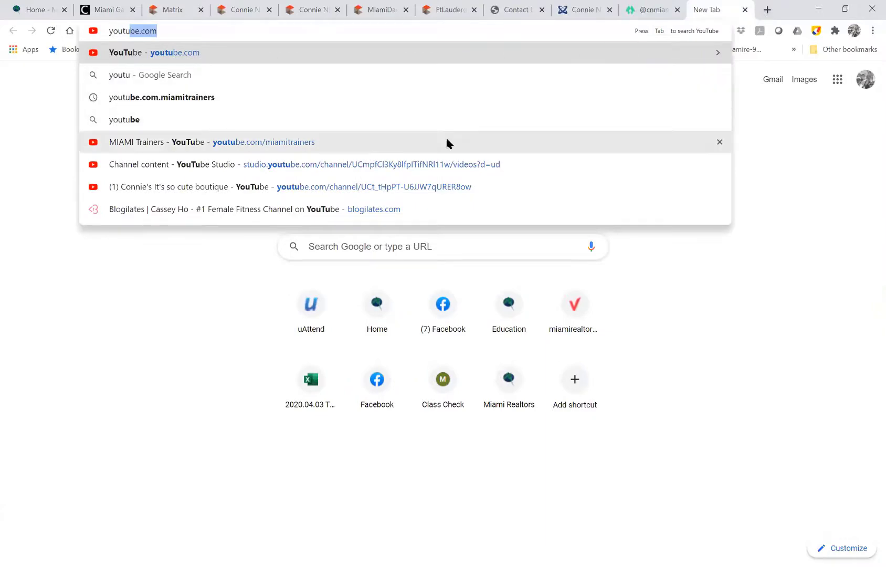
pyautogui.click(447, 142)
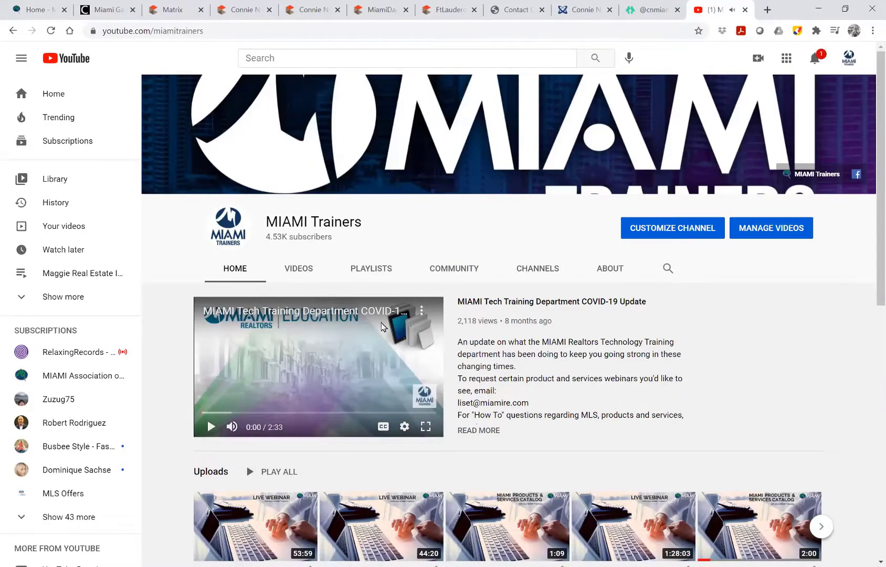
pyautogui.scroll(-3, 463, 361)
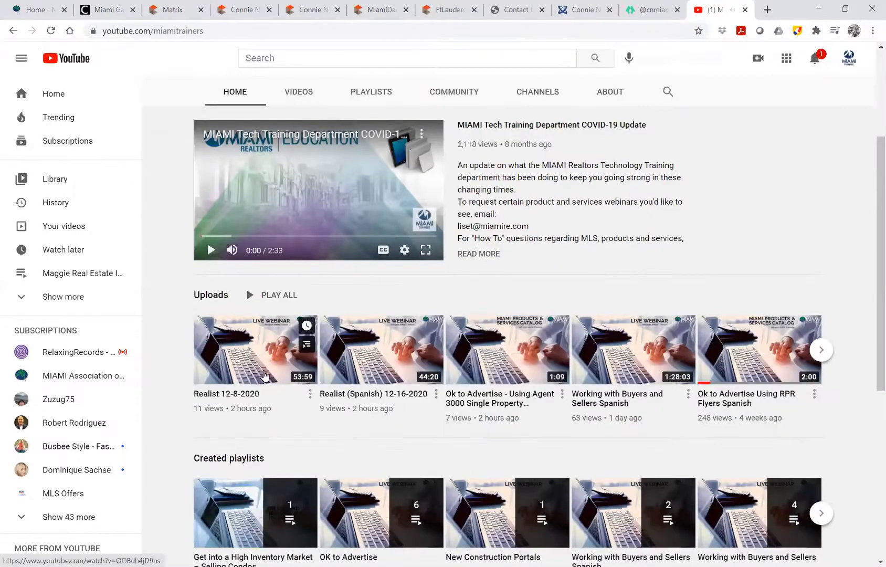
pyautogui.scroll(3, 413, 225)
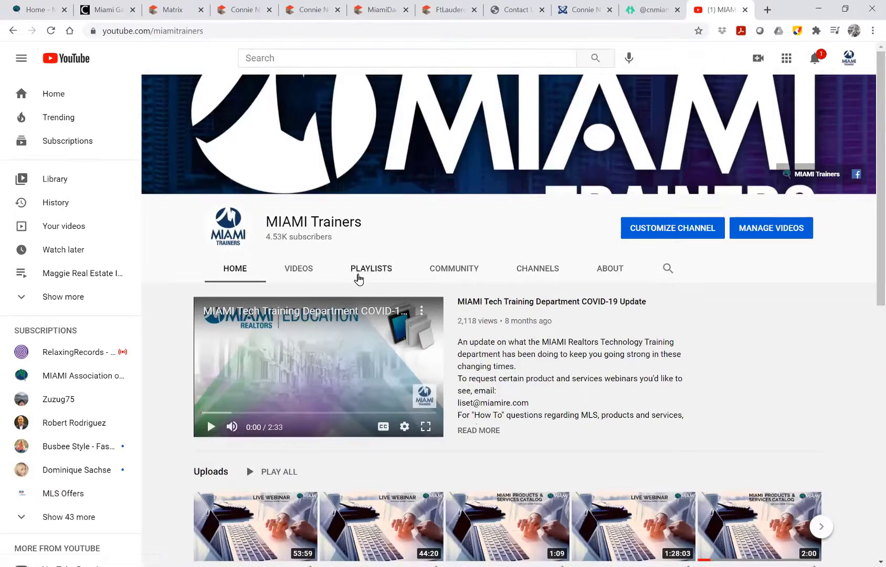
pyautogui.click(360, 274)
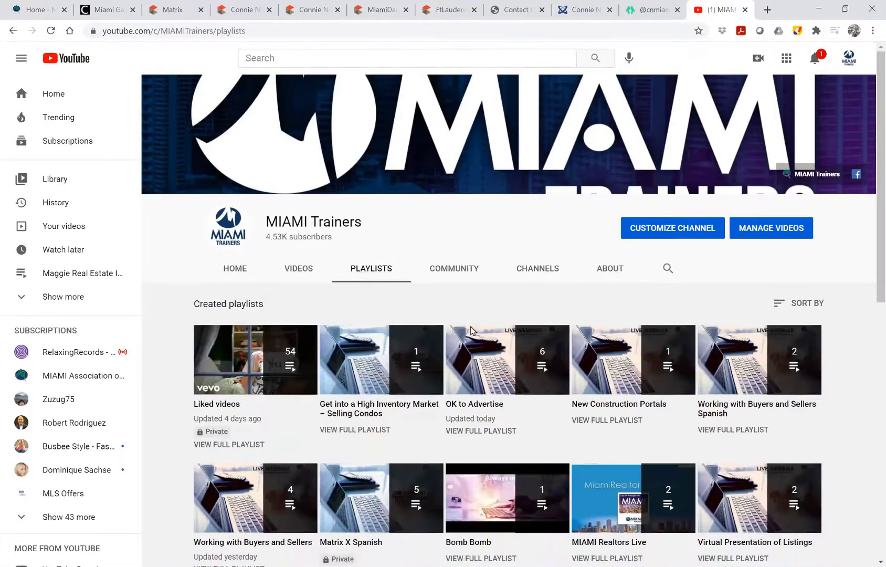
# - Copy the share link of the MIAMI Realtors Live playlist and return to Matrix
pyautogui.scroll(-3, 561, 367)
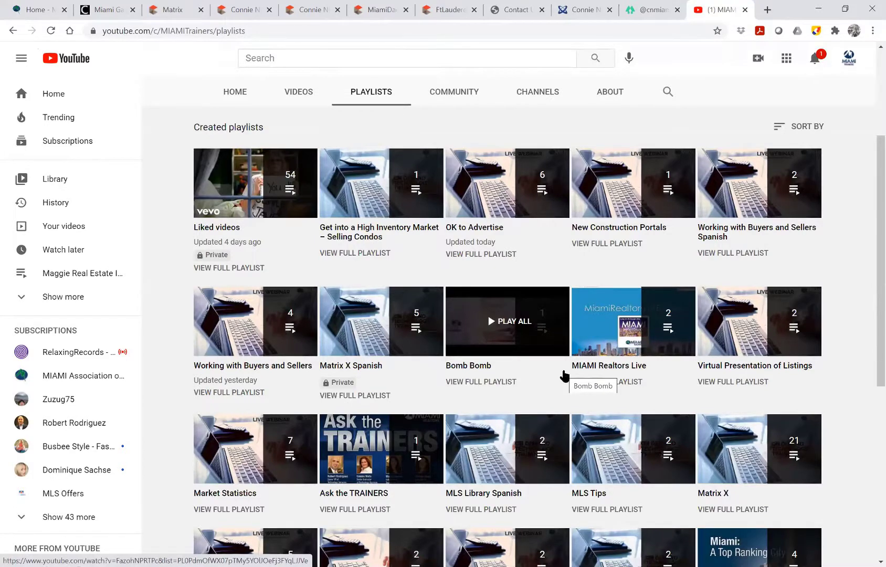
pyautogui.scroll(-1, 564, 376)
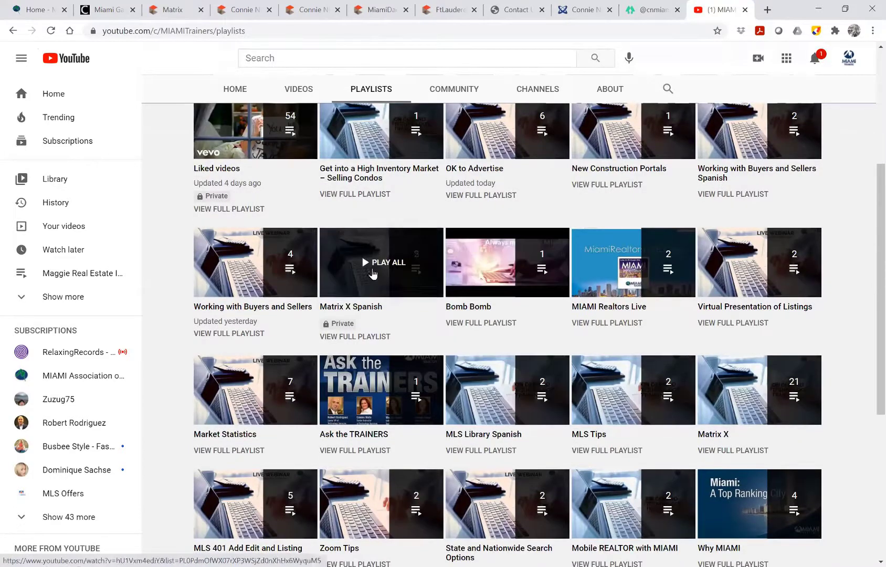
pyautogui.scroll(1, 527, 380)
pyautogui.scroll(-2, 571, 375)
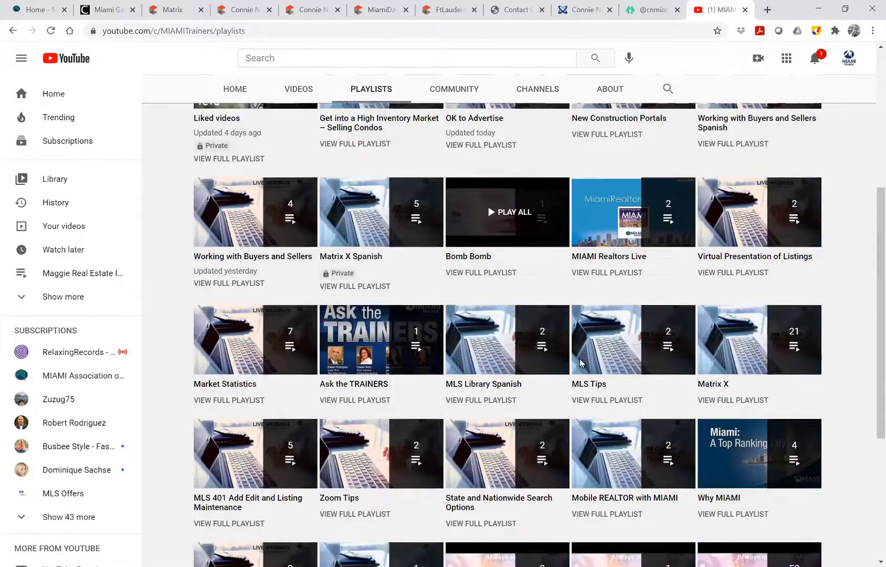
pyautogui.click(626, 264)
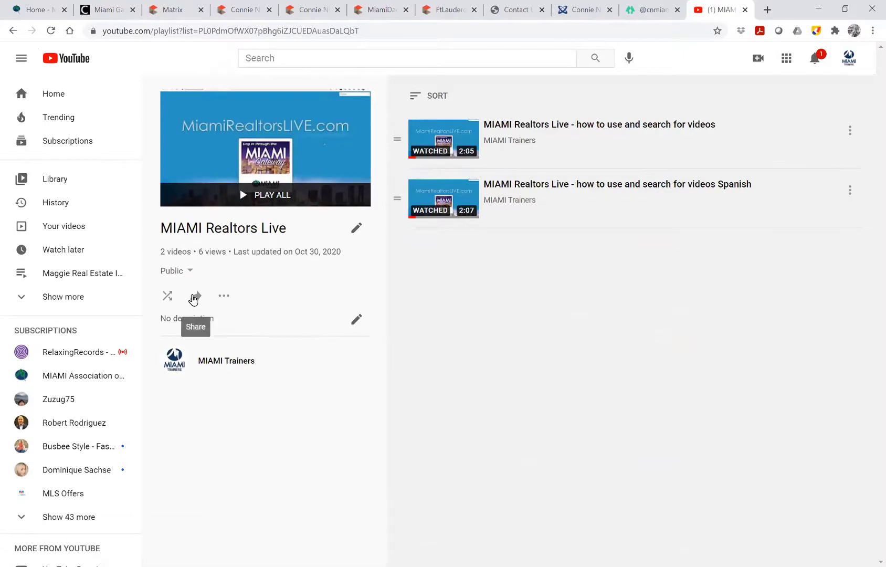
pyautogui.click(195, 297)
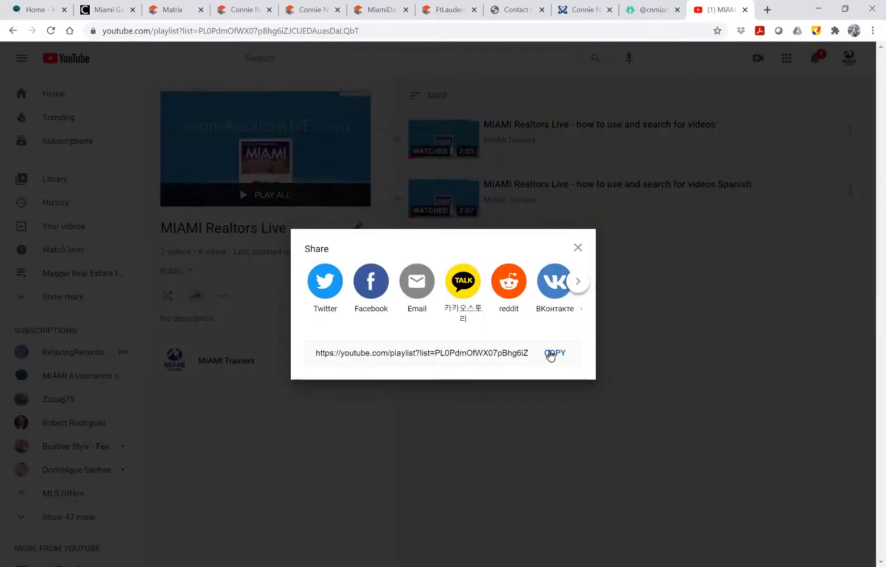
pyautogui.click(555, 358)
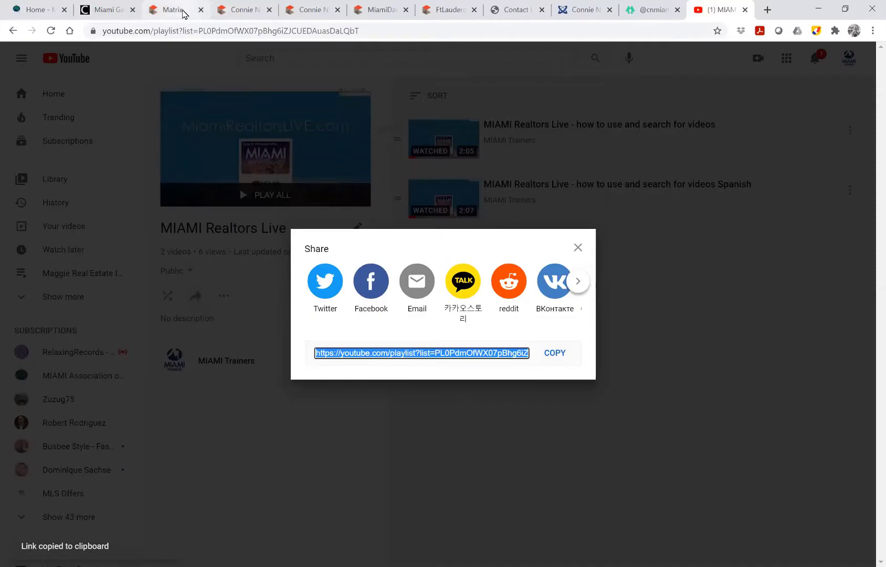
pyautogui.click(175, 10)
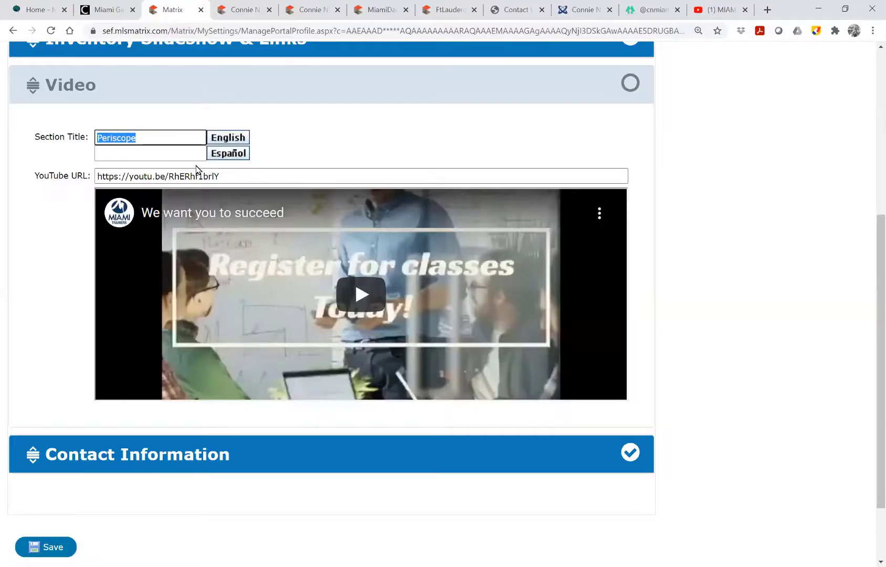
# - Retitle the Video section 'Information' and paste the playlist link as its YouTube URL
pyautogui.write('Information')
pyautogui.press('Tab')
pyautogui.press('Tab')
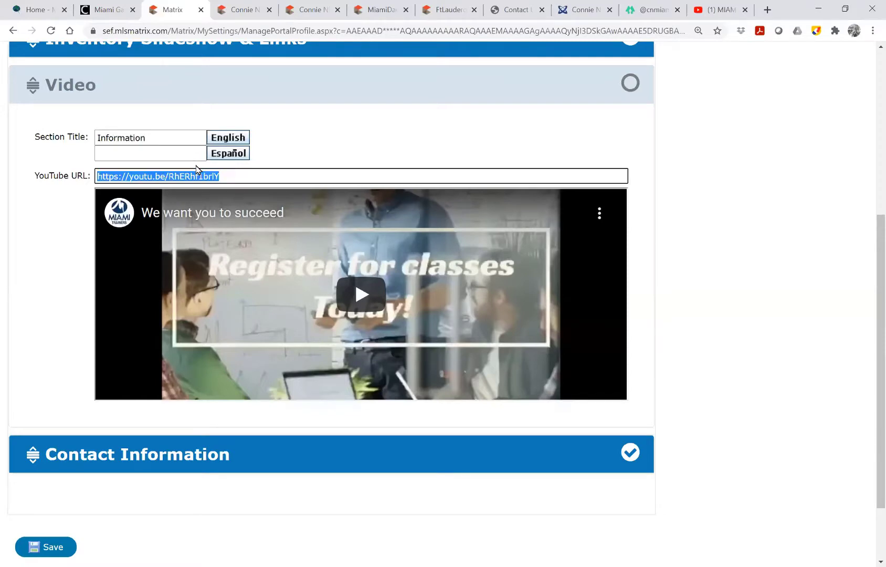
pyautogui.rightClick(221, 178)
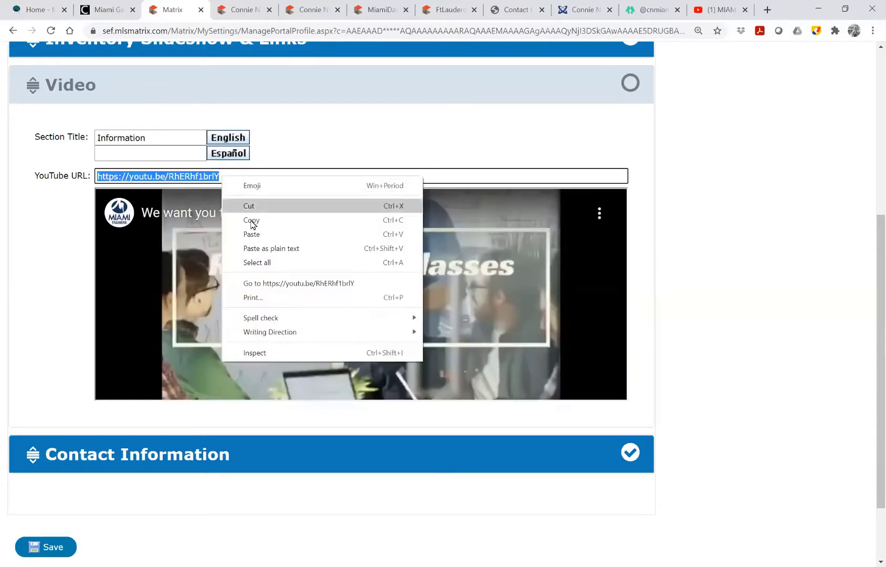
pyautogui.click(252, 234)
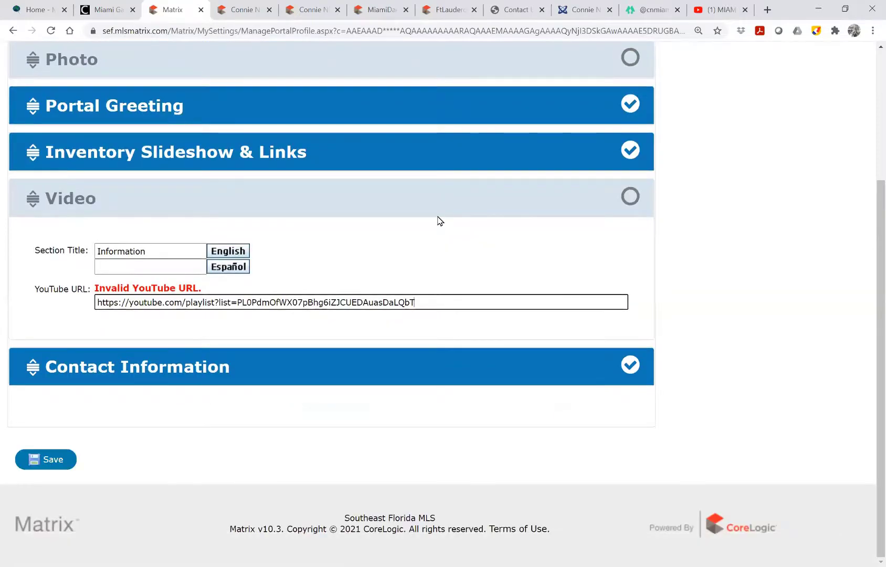
pyautogui.click(720, 11)
# - Copy the short share link of the playlist's first how-to video
pyautogui.click(578, 249)
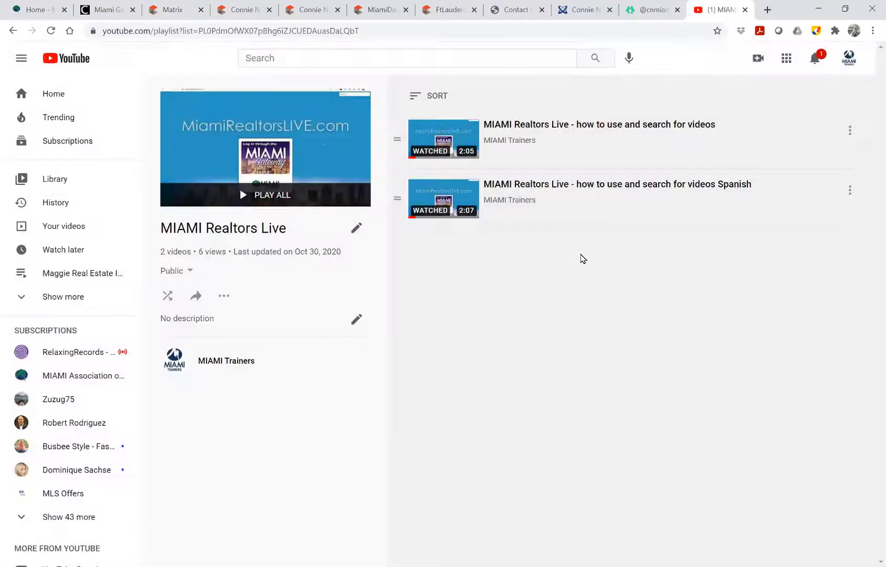
pyautogui.click(512, 135)
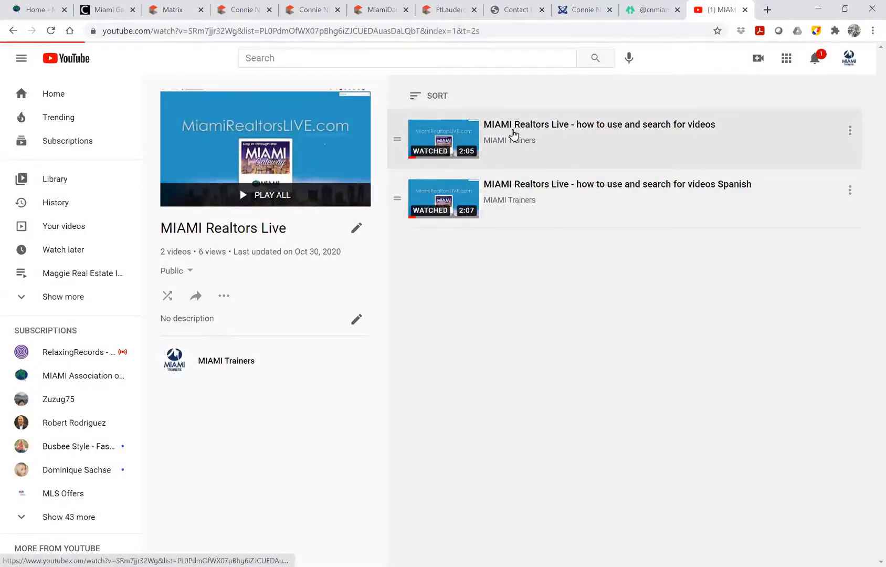
pyautogui.click(486, 254)
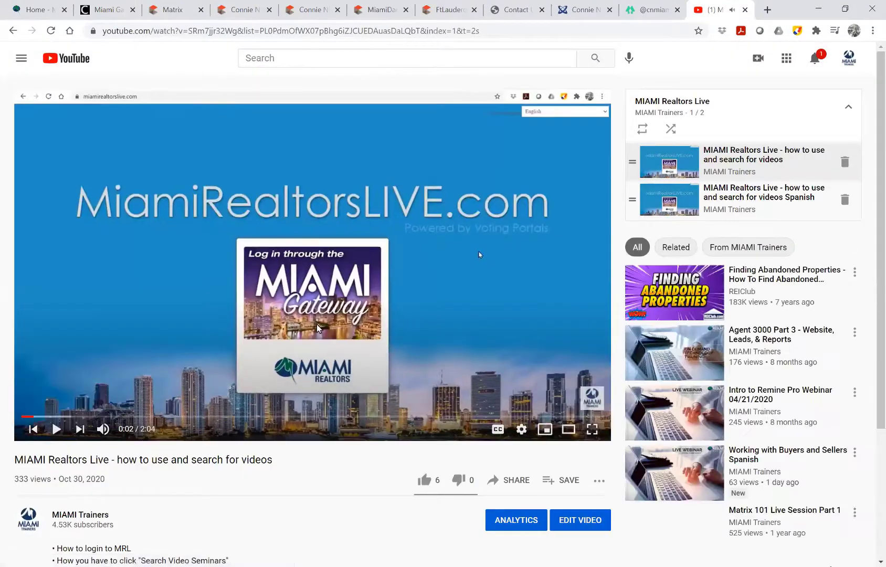
pyautogui.scroll(-4, 530, 303)
pyautogui.click(514, 244)
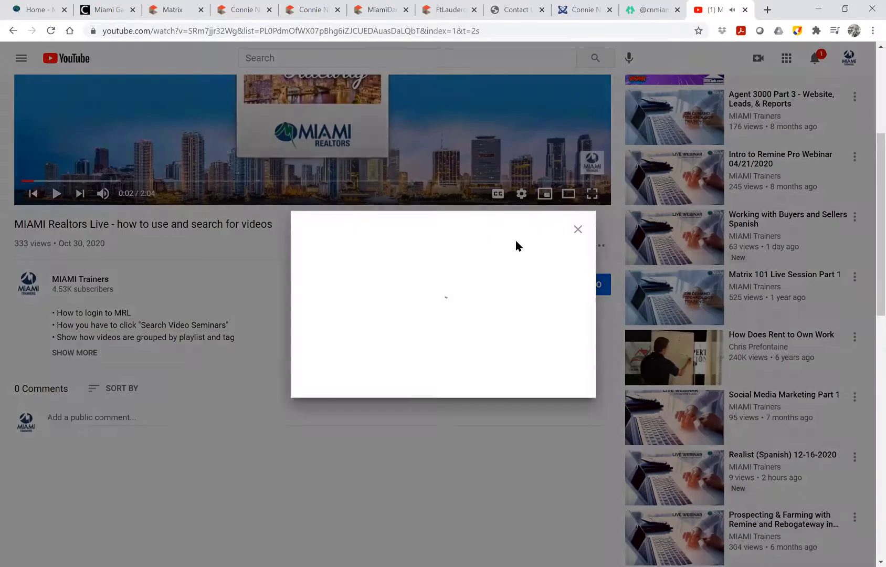
pyautogui.click(550, 378)
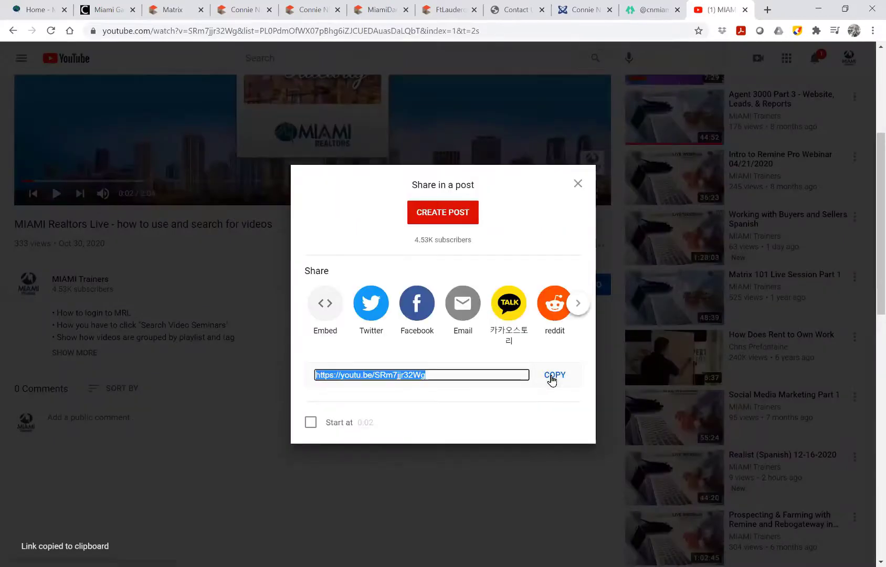
# - Back in Matrix, select the invalid playlist URL in the YouTube URL field
pyautogui.click(183, 11)
pyautogui.moveTo(416, 302); pyautogui.dragTo(57, 283)
pyautogui.rightClick(146, 304)
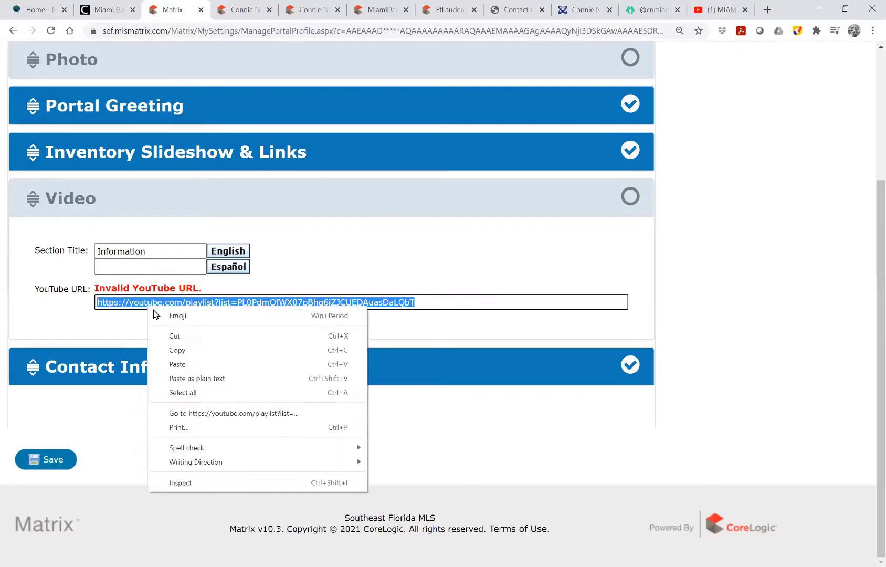
pyautogui.click(195, 367)
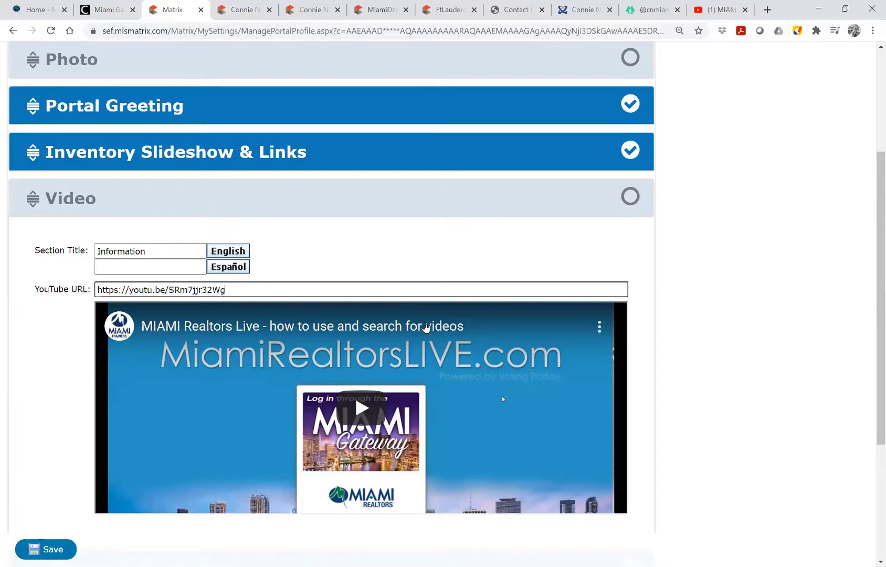
pyautogui.scroll(-3, 397, 221)
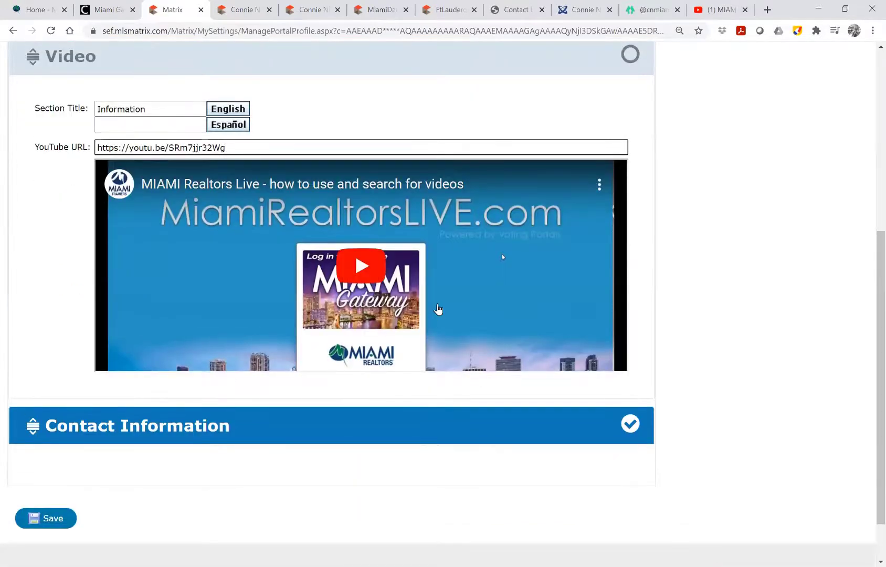
pyautogui.scroll(2, 439, 310)
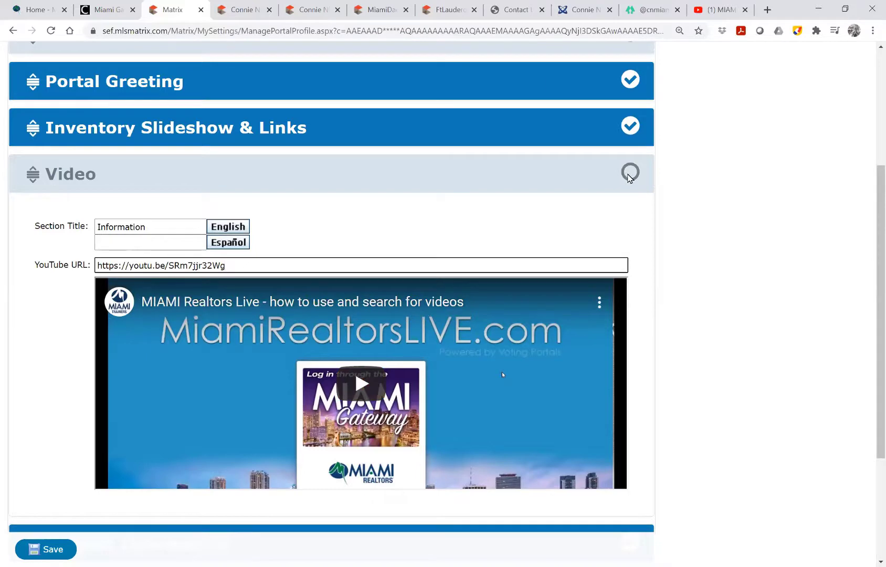
pyautogui.click(659, 186)
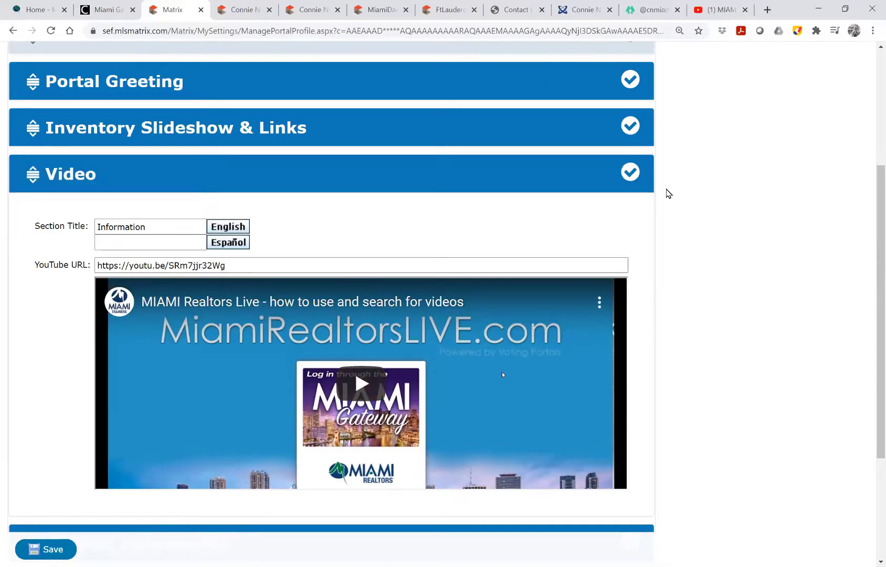
pyautogui.scroll(-3, 667, 194)
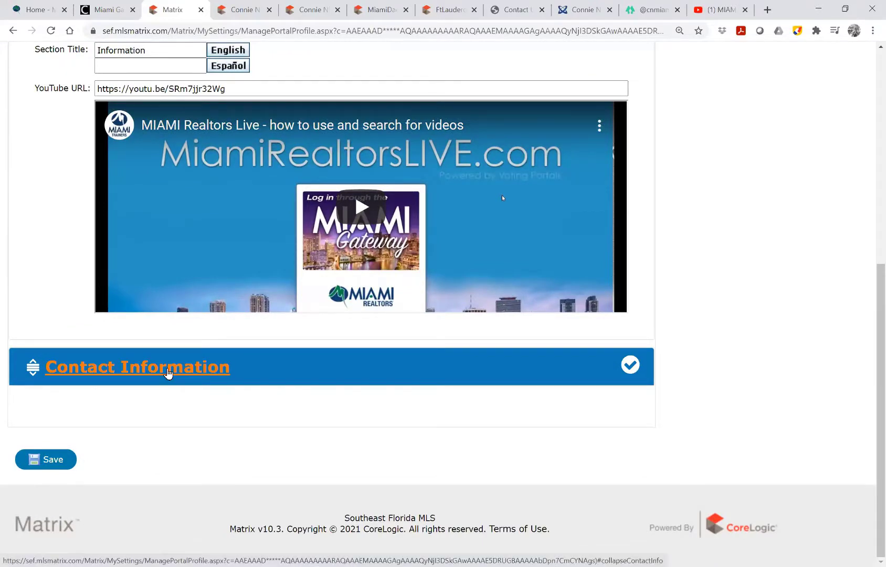
pyautogui.click(168, 373)
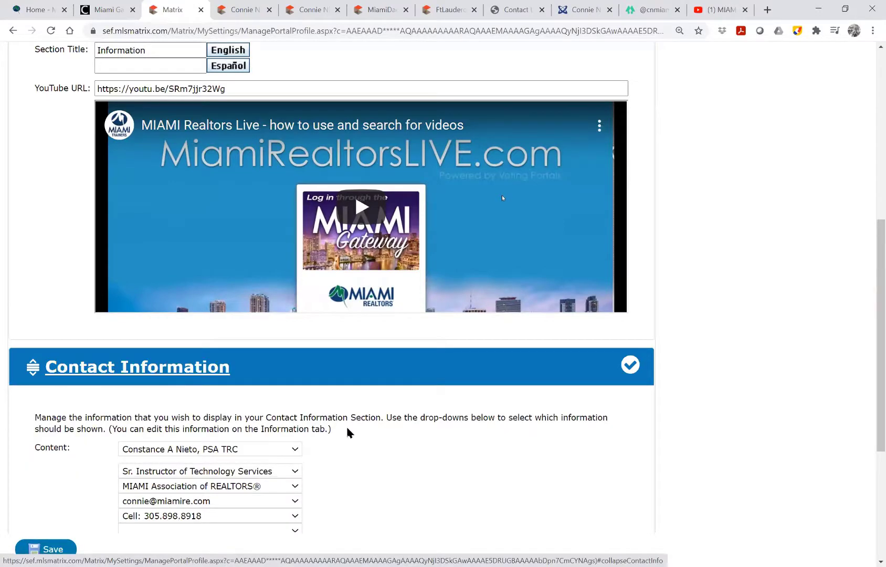
pyautogui.scroll(-5, 346, 430)
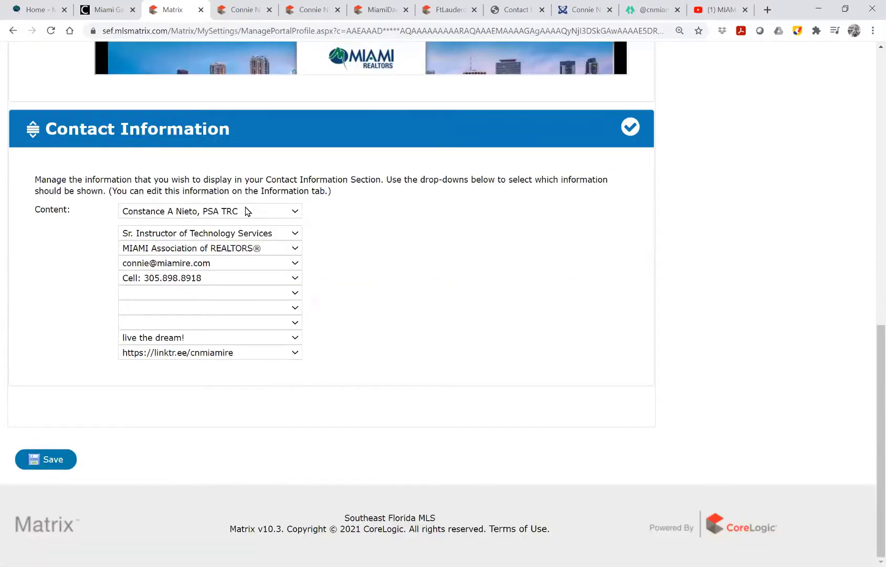
pyautogui.click(296, 216)
pyautogui.click(273, 285)
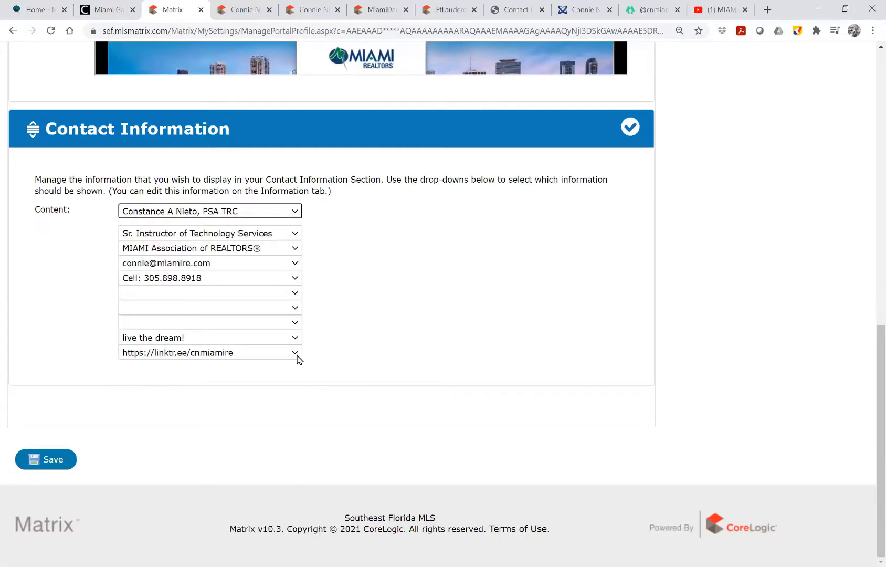
pyautogui.click(629, 134)
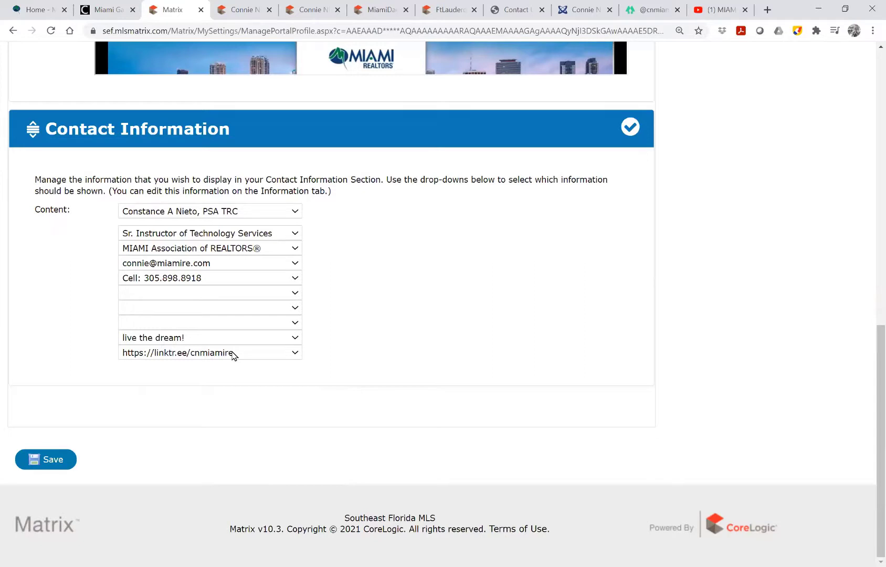
# - Save the Portal Profile and reload the public agent page to verify its contact details
pyautogui.click(57, 462)
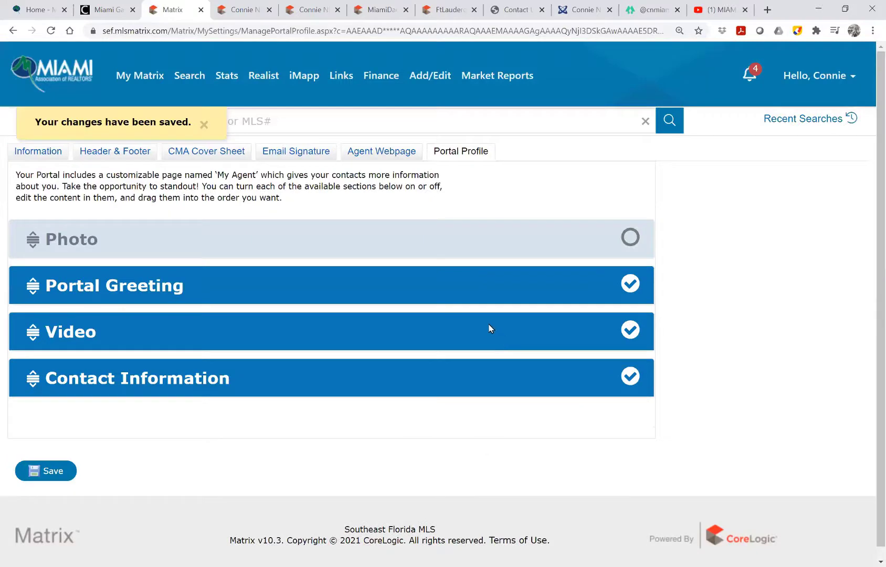
pyautogui.click(246, 9)
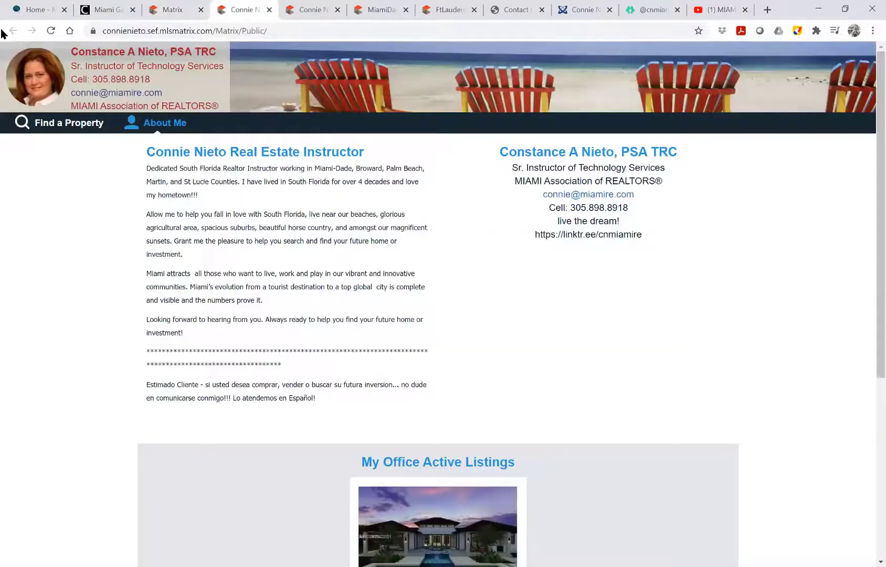
pyautogui.click(52, 32)
pyautogui.click(50, 31)
pyautogui.scroll(-5, 646, 322)
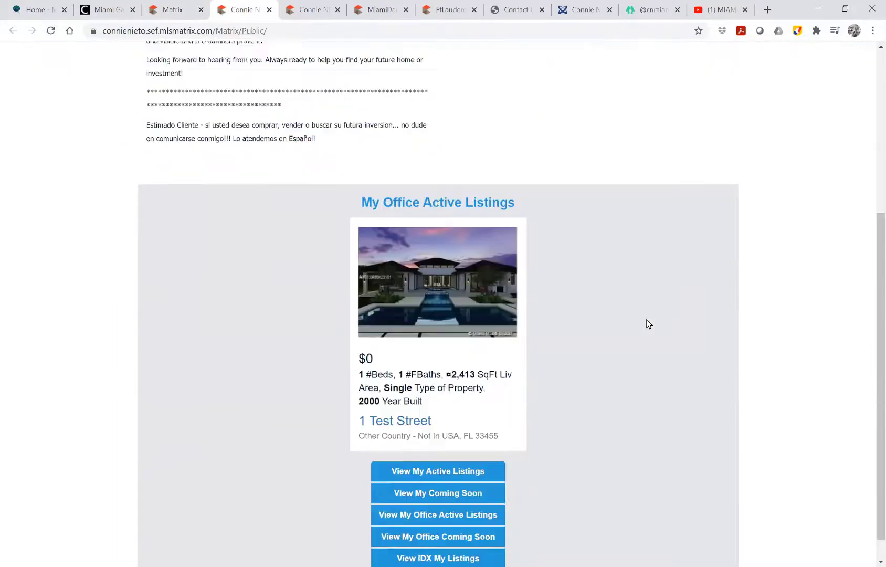
pyautogui.scroll(5, 648, 323)
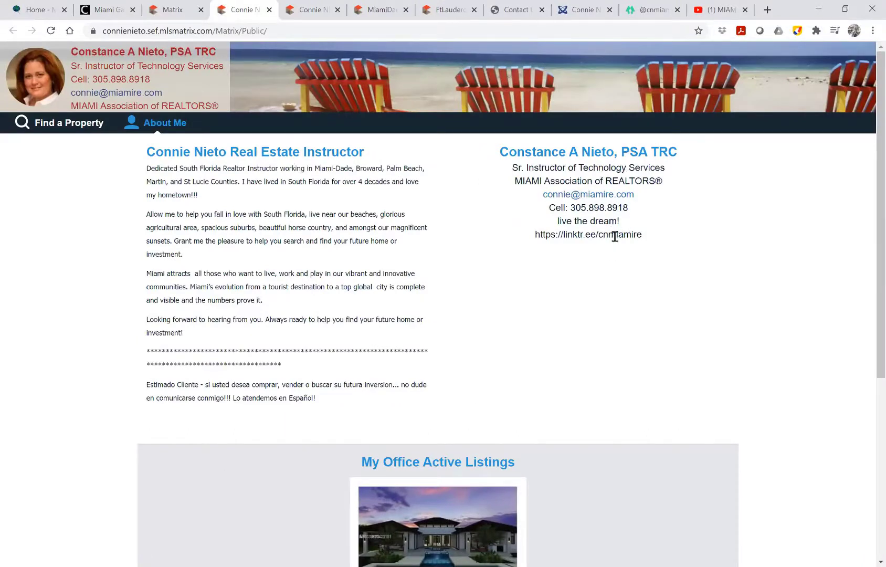
# - Back in the Matrix tab, go to Hello > Settings and open Portal Notification Settings
pyautogui.click(163, 10)
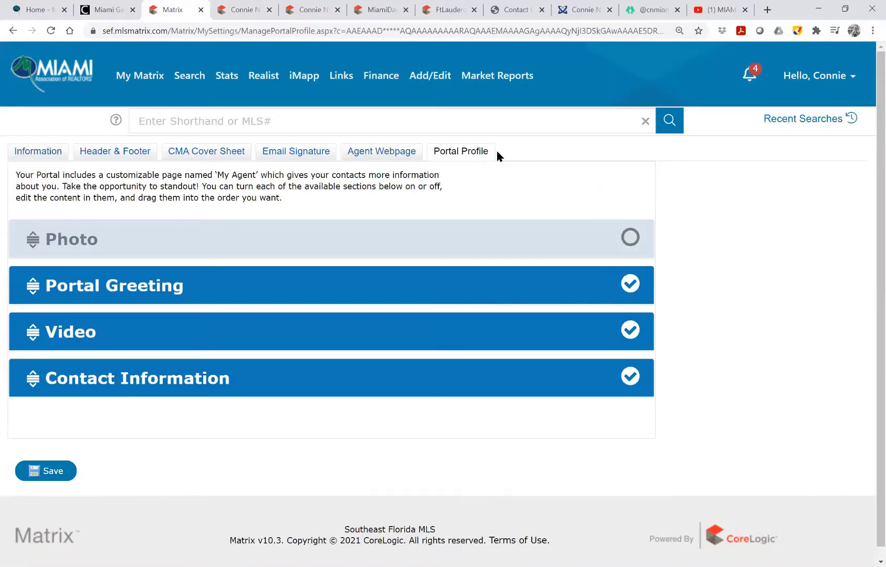
pyautogui.click(840, 77)
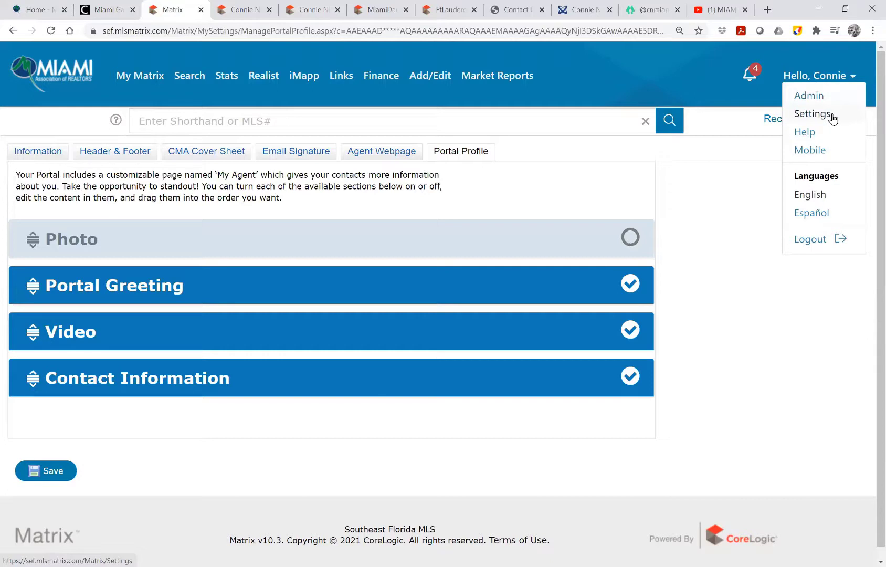
pyautogui.click(832, 116)
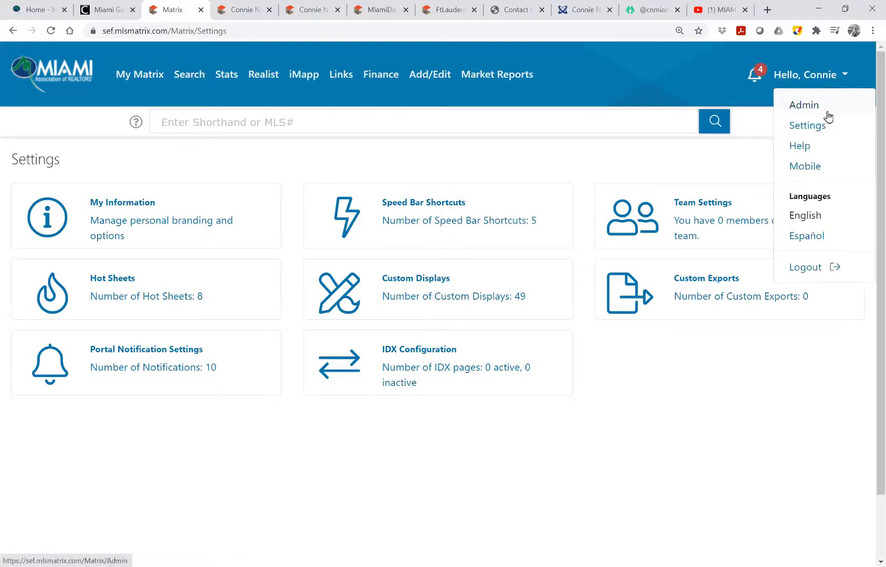
pyautogui.click(185, 360)
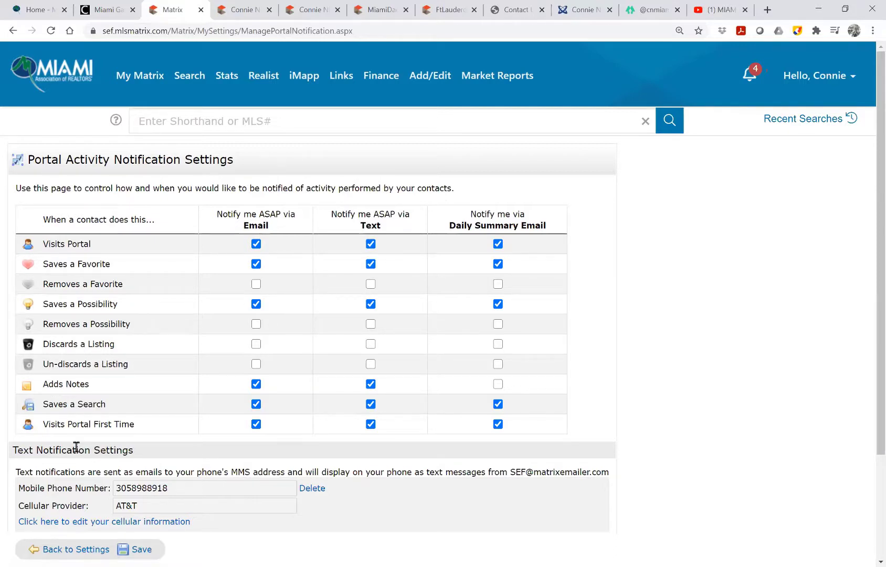
pyautogui.scroll(-1, 76, 446)
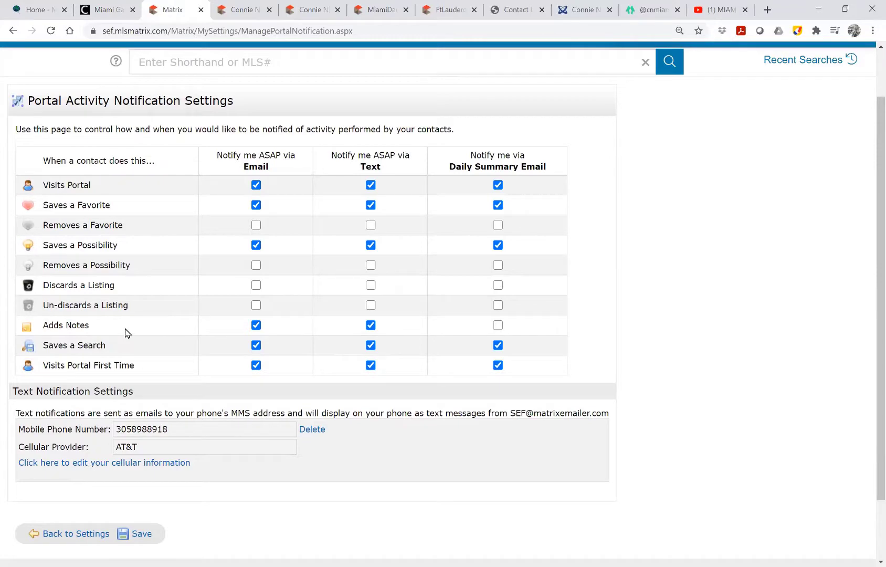
pyautogui.moveTo(140, 357); pyautogui.dragTo(142, 389)
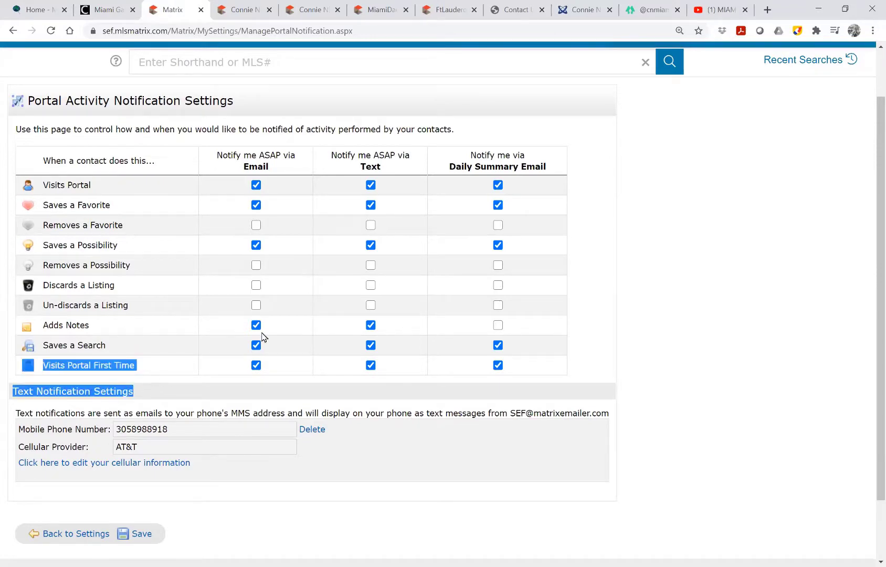
pyautogui.scroll(2, 336, 372)
pyautogui.click(295, 390)
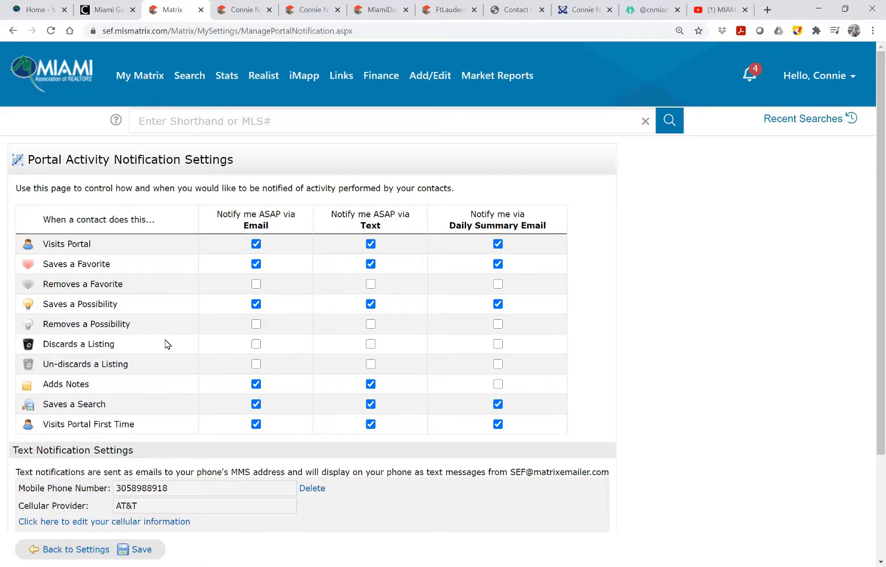
pyautogui.scroll(-3, 167, 344)
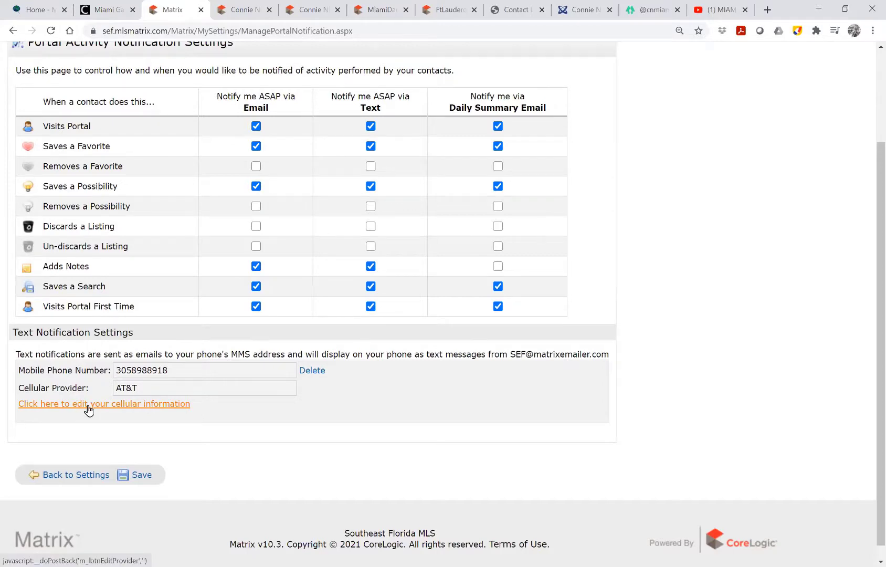
# - Edit the cellular information, keep AT&T as provider, and request a verification code
pyautogui.click(88, 410)
pyautogui.moveTo(202, 397); pyautogui.dragTo(81, 404)
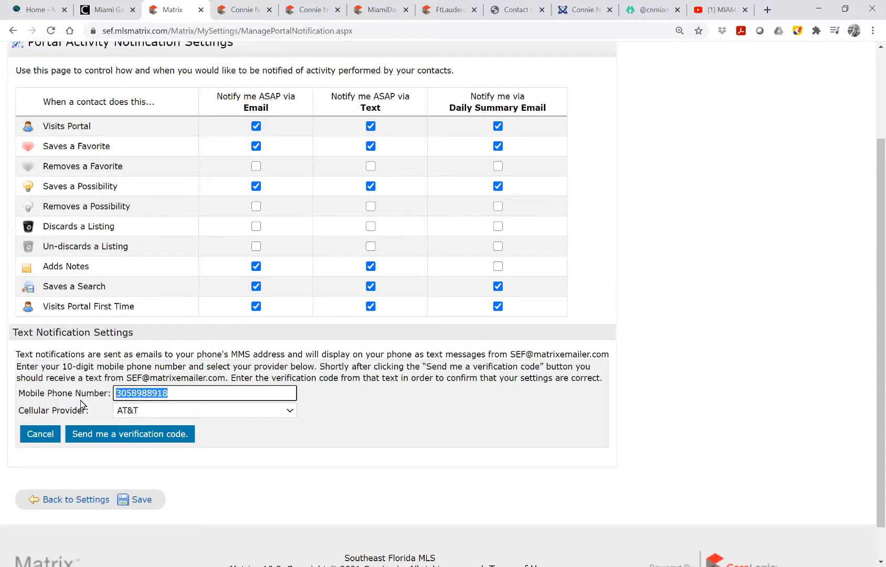
pyautogui.click(157, 412)
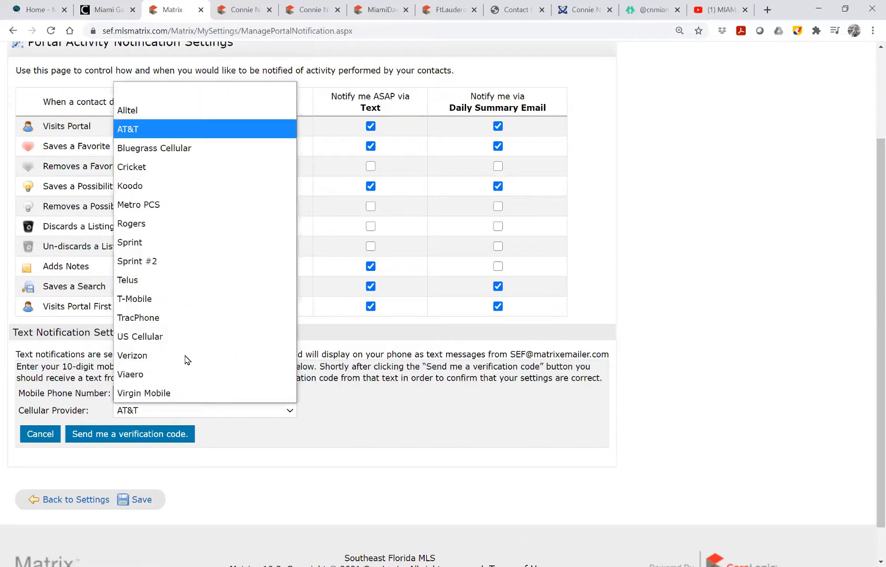
pyautogui.click(207, 130)
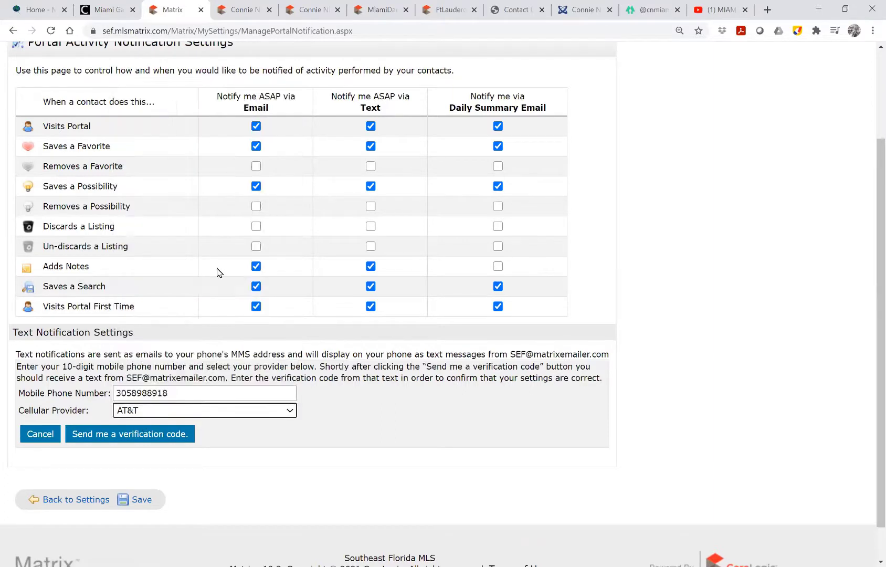
pyautogui.click(168, 441)
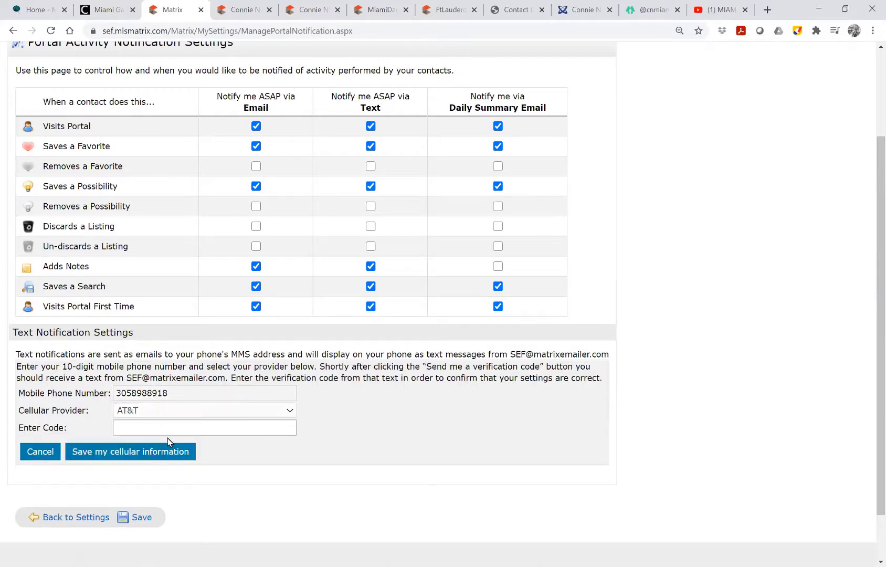
# - Enter the texted verification code, save the cellular information, then save the notification settings
pyautogui.click(196, 428)
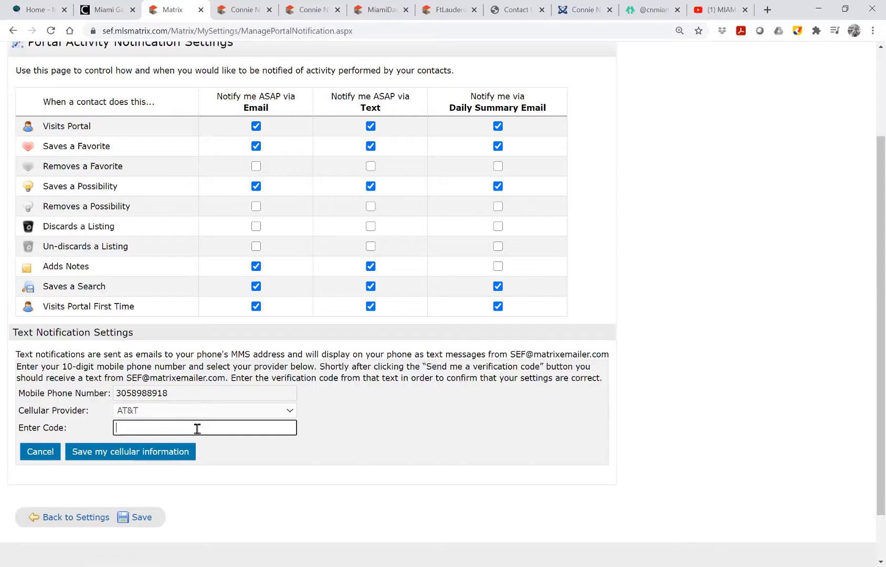
pyautogui.click(160, 459)
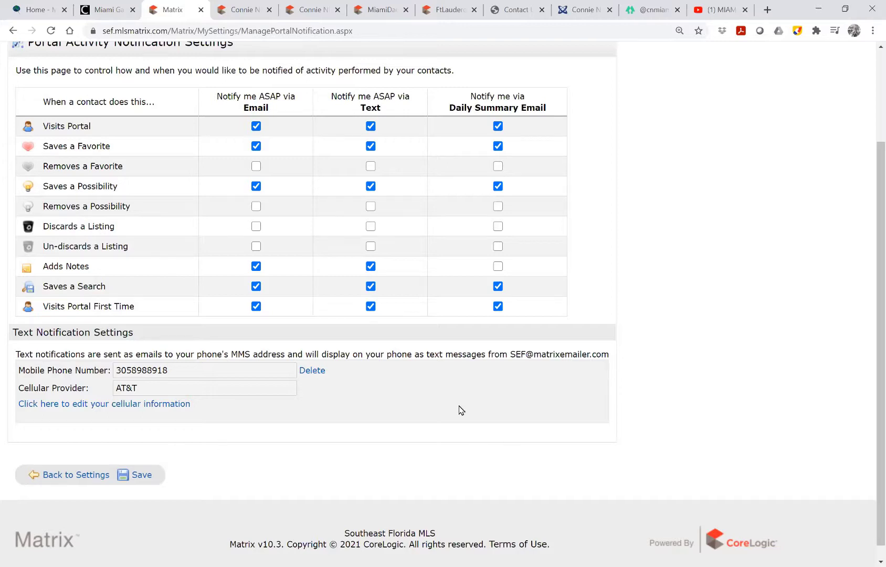
pyautogui.click(142, 476)
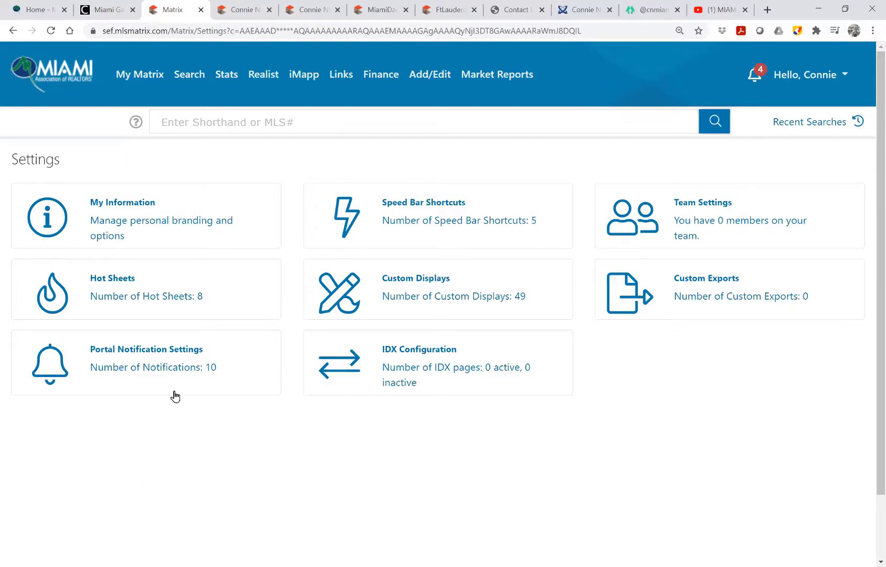
# - Show the Search menu's property search types, starting with RE1/RE2 Single Family/Condo
pyautogui.moveTo(189, 86)
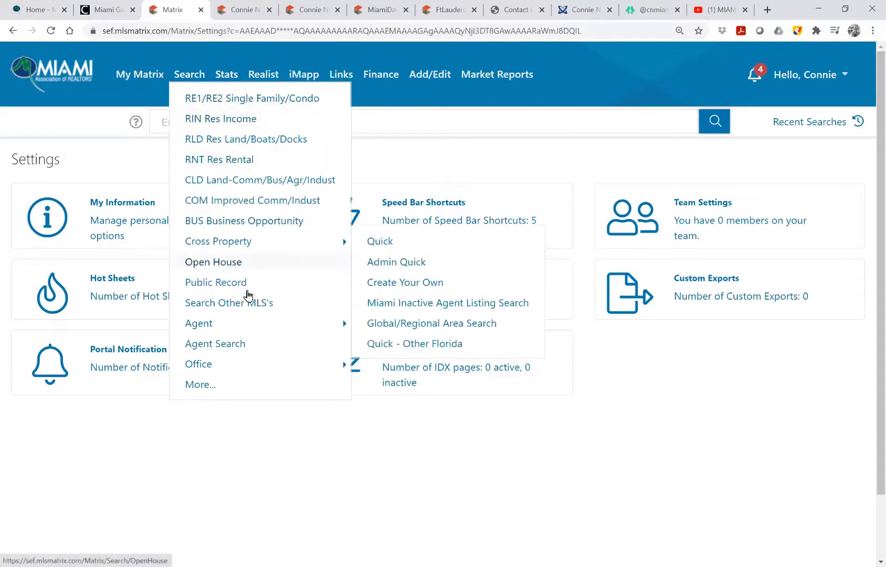
pyautogui.click(252, 107)
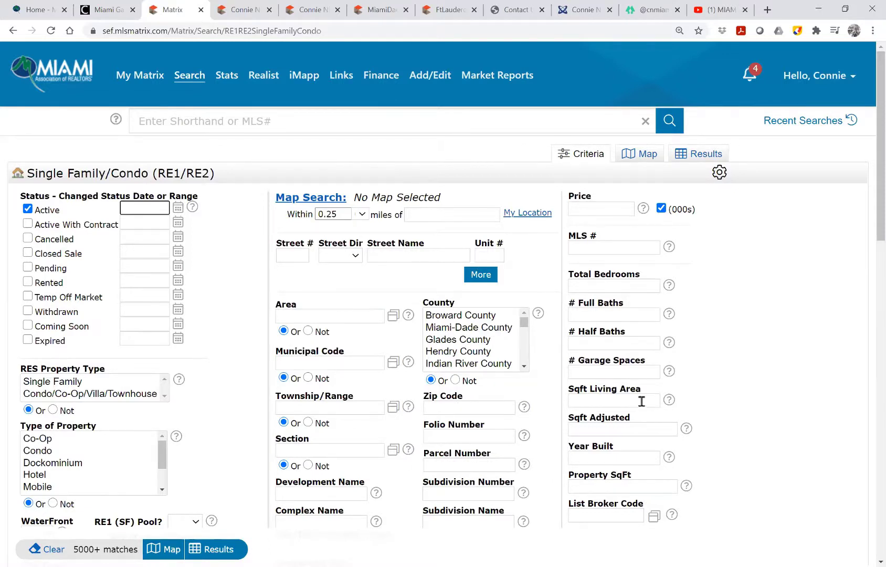
pyautogui.scroll(-2, 641, 400)
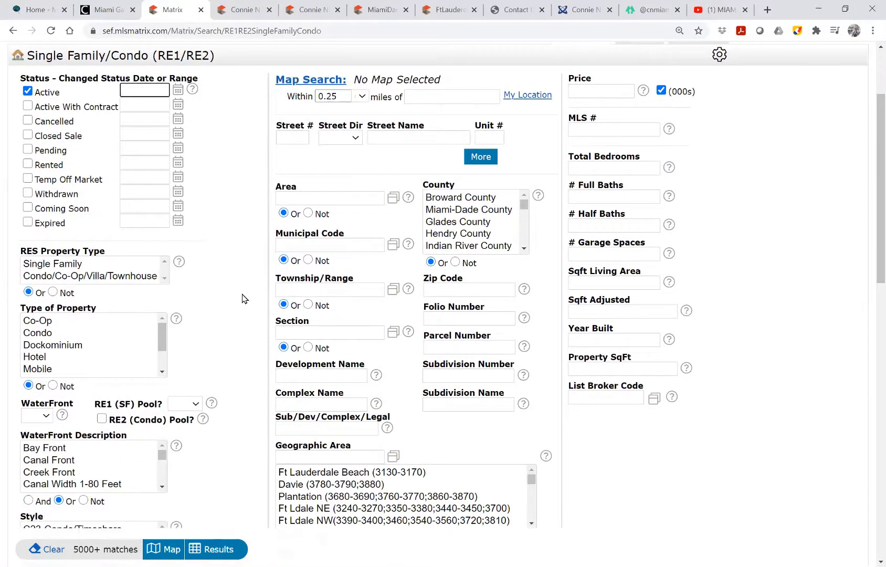
pyautogui.scroll(-5, 244, 298)
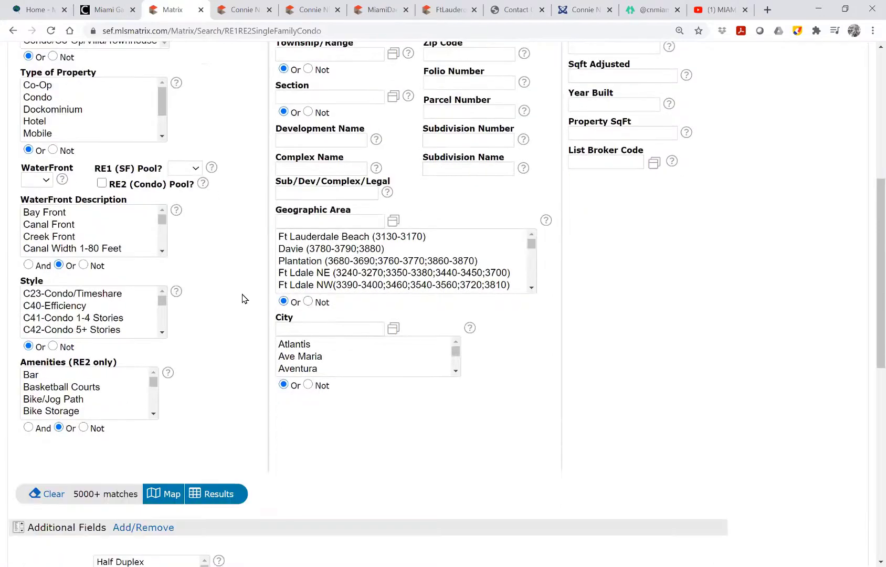
pyautogui.scroll(-2, 244, 298)
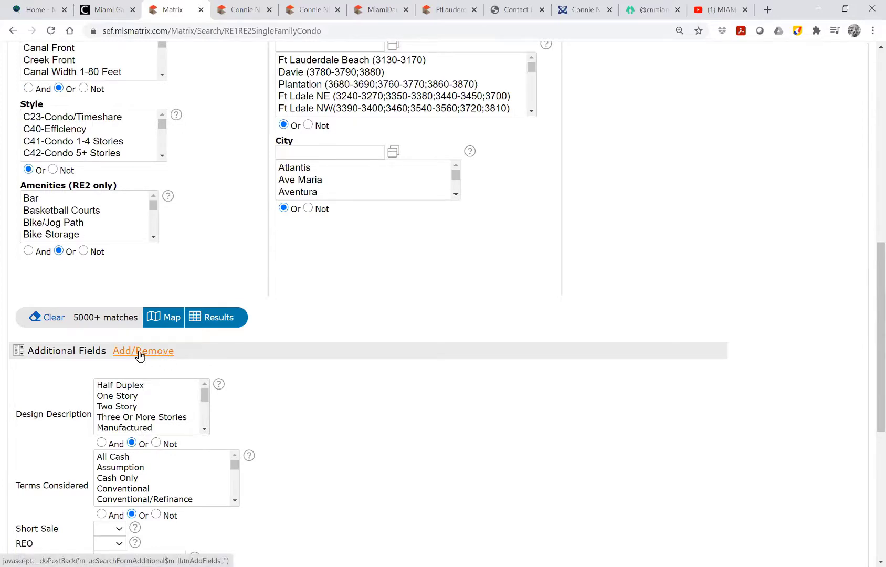
pyautogui.scroll(-6, 336, 383)
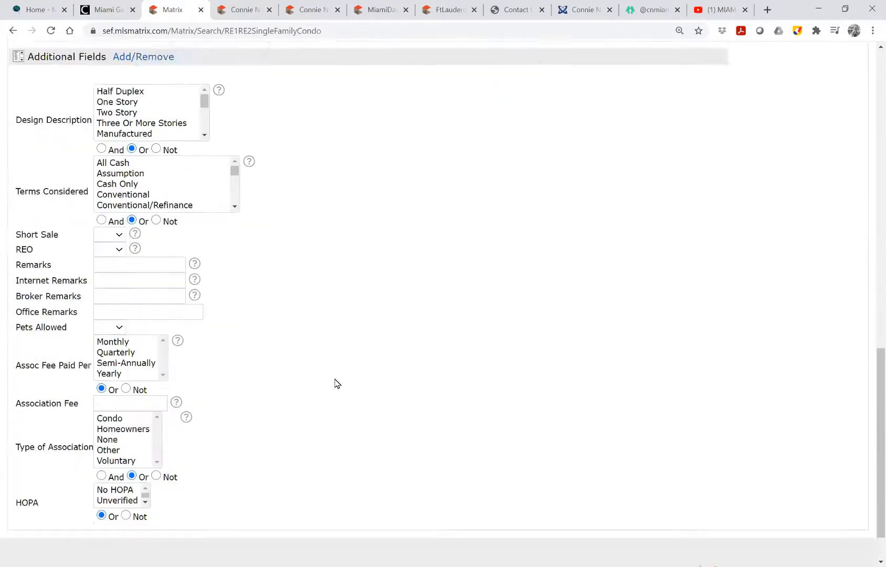
pyautogui.scroll(7, 336, 383)
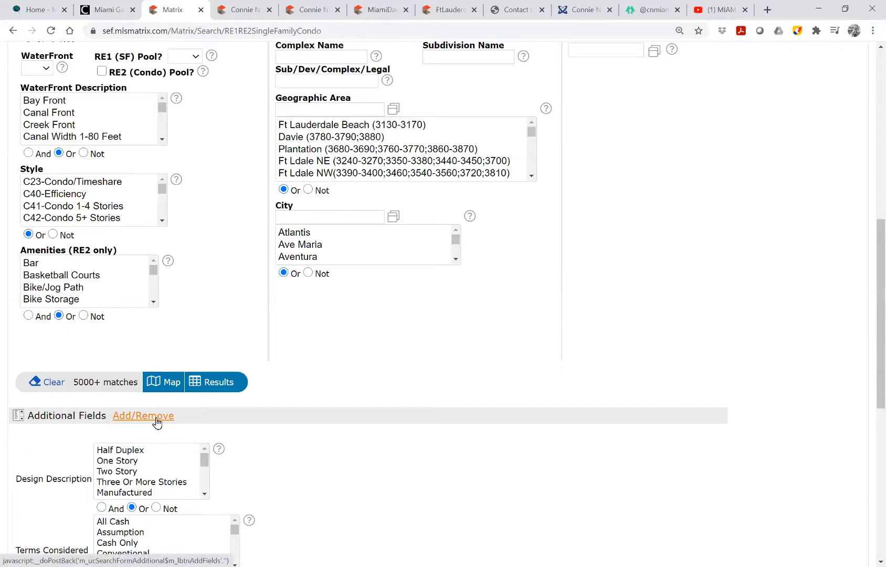
# - Add Terms Considered to the frequently used fields and move it above Design Description
pyautogui.click(155, 420)
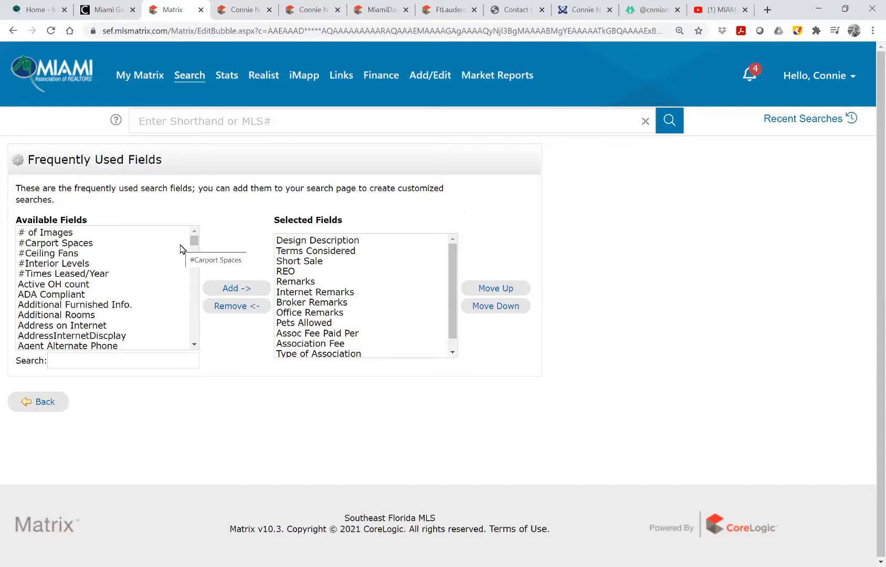
pyautogui.click(66, 363)
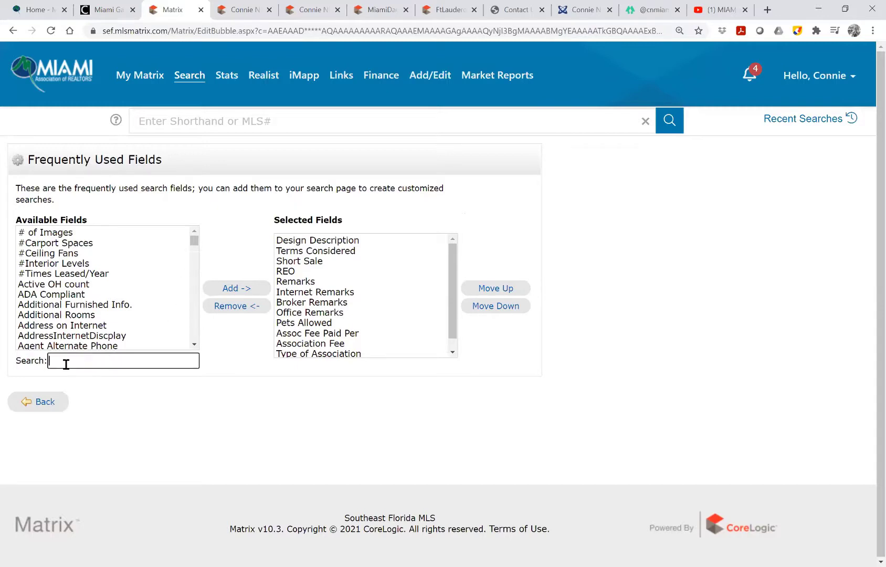
pyautogui.write('terms')
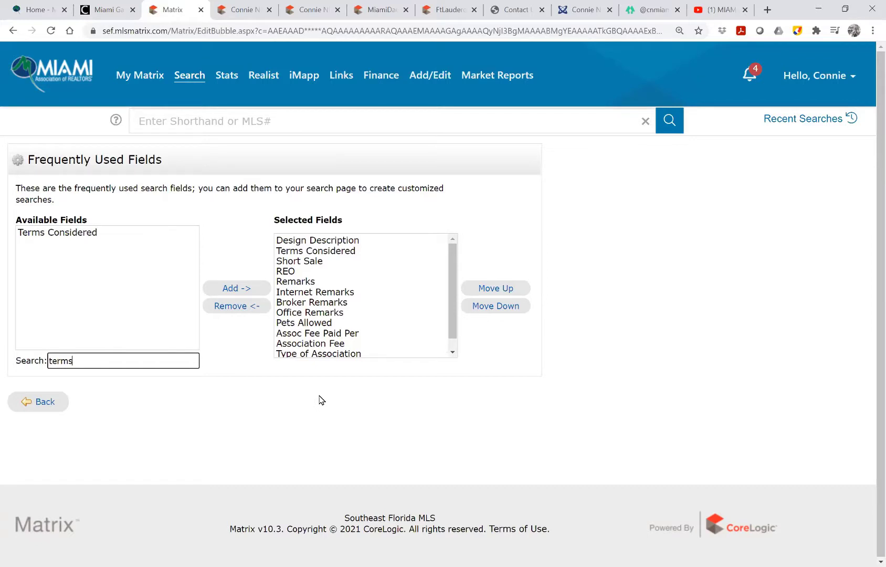
pyautogui.click(84, 236)
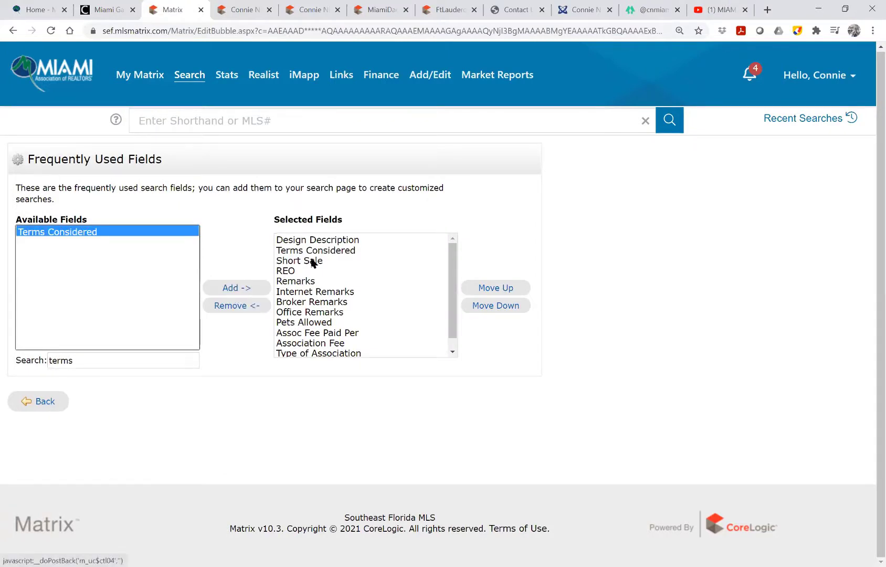
pyautogui.click(233, 291)
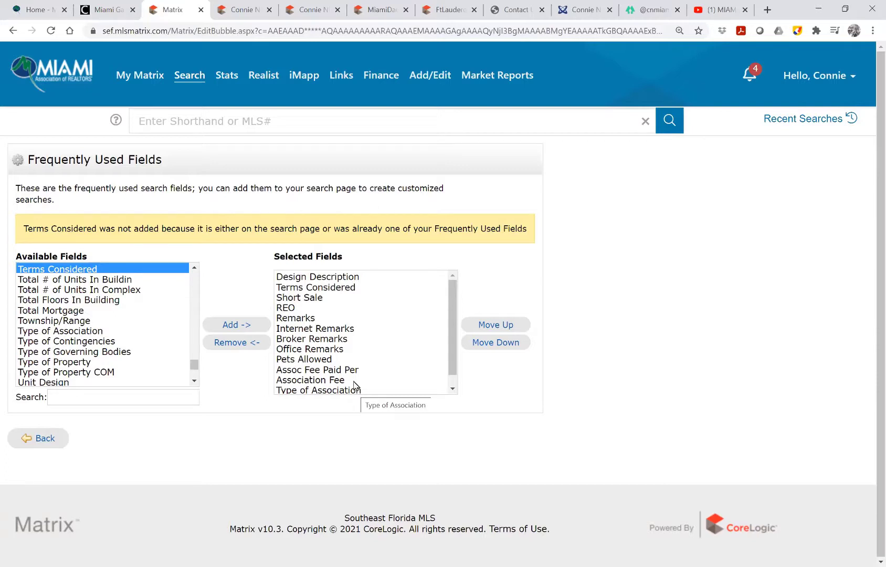
pyautogui.click(347, 286)
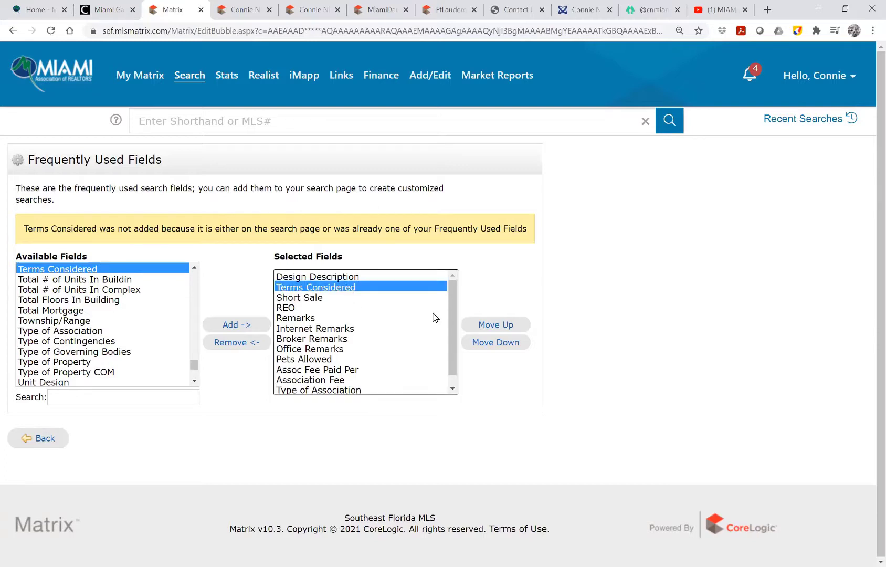
pyautogui.click(496, 326)
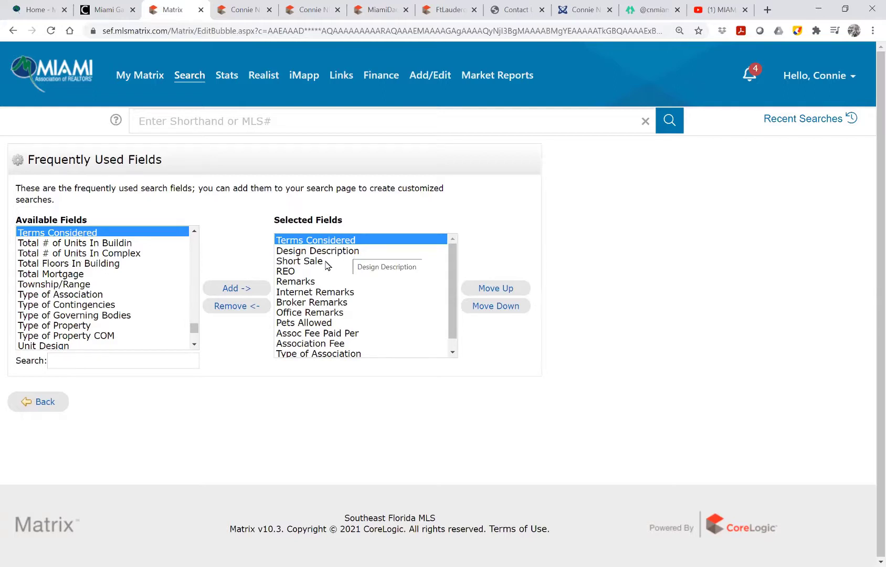
# - Filter the available fields and select Short Sale, then REO
pyautogui.click(167, 359)
pyautogui.write('s')
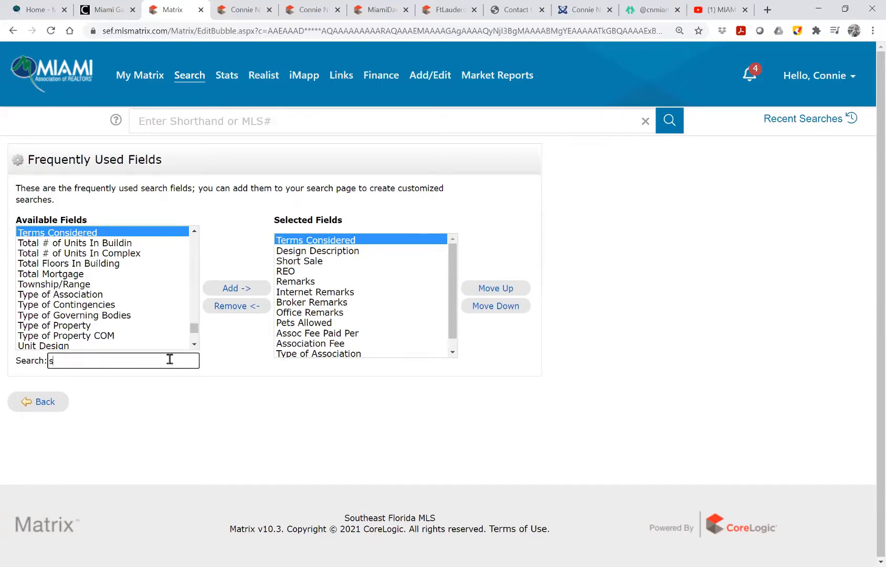
pyautogui.write('hort sale')
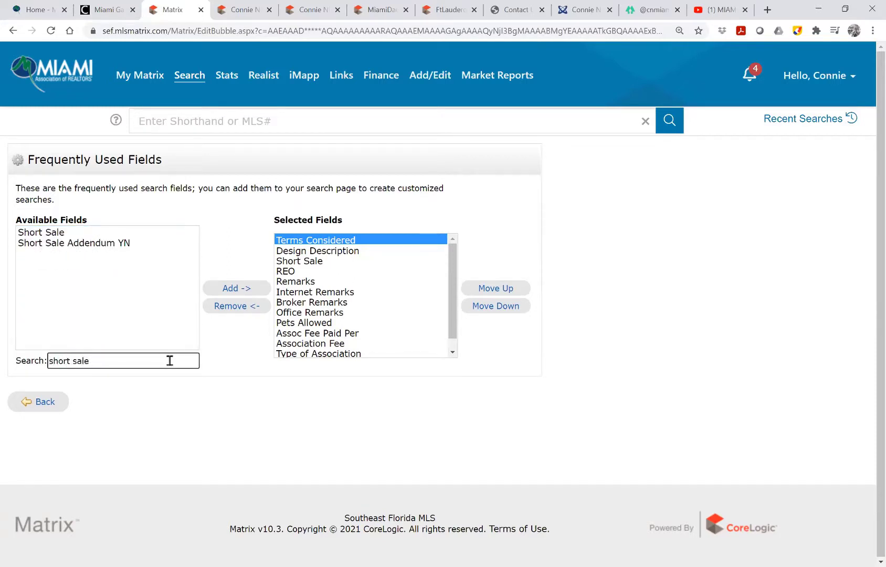
pyautogui.click(58, 237)
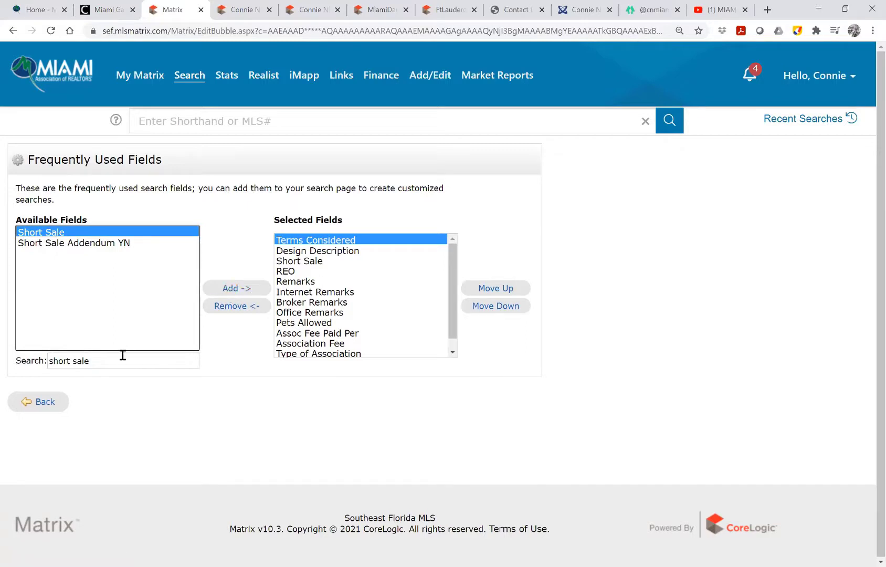
pyautogui.moveTo(123, 360); pyautogui.dragTo(44, 379)
pyautogui.write('reo')
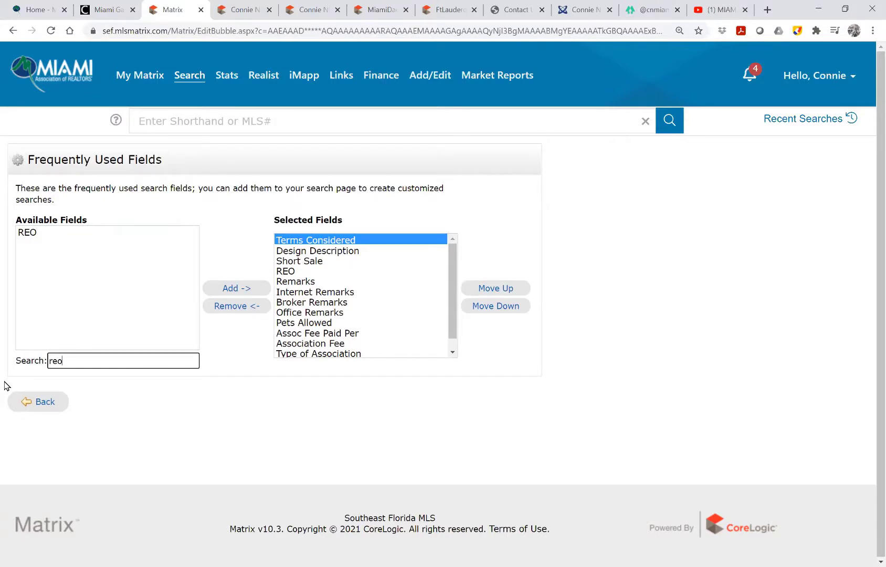
pyautogui.click(34, 233)
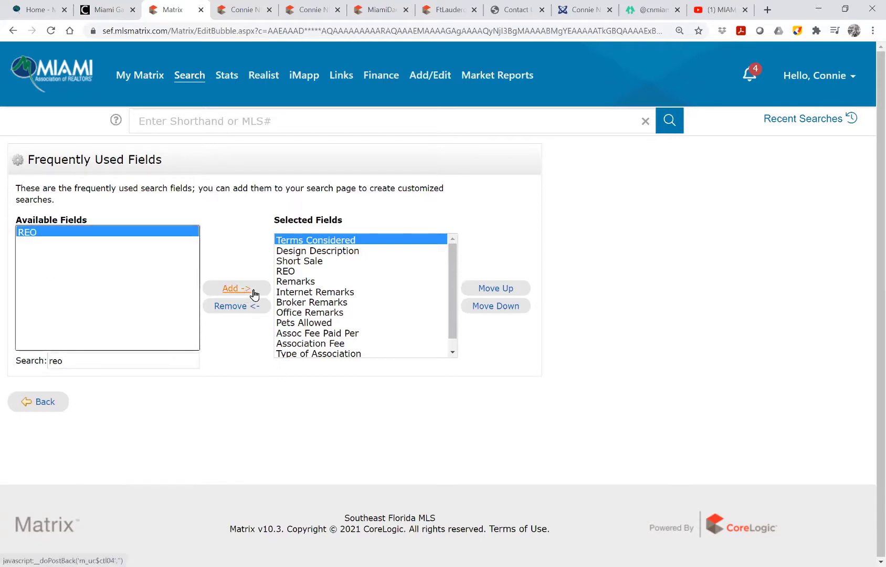
# - Select Internet Remarks, Office Remarks and Remarks and add them to the frequently used fields
pyautogui.moveTo(119, 362); pyautogui.dragTo(3, 358)
pyautogui.write('remarks')
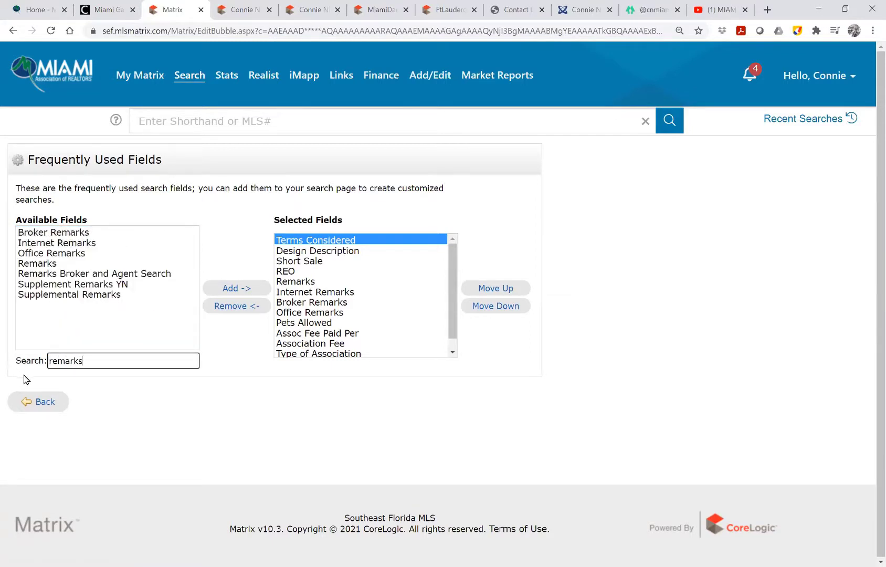
pyautogui.click(71, 244)
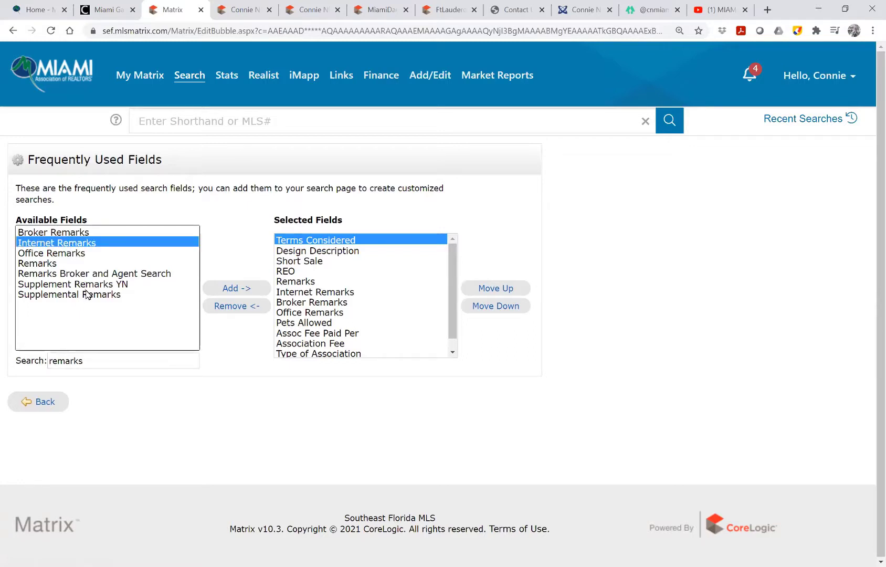
pyautogui.keyDown('ctrl'); pyautogui.click(65, 264); pyautogui.keyUp('ctrl')
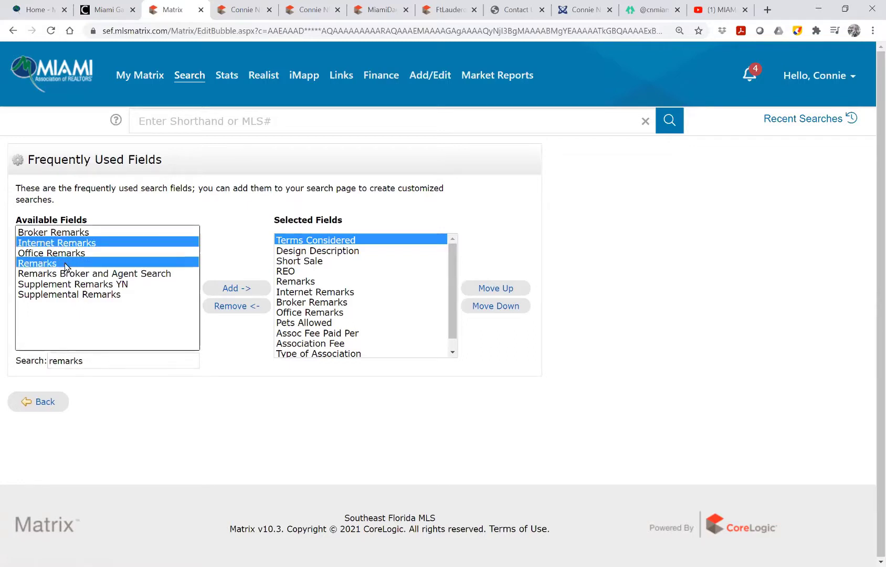
pyautogui.keyDown('ctrl'); pyautogui.click(64, 255); pyautogui.keyUp('ctrl')
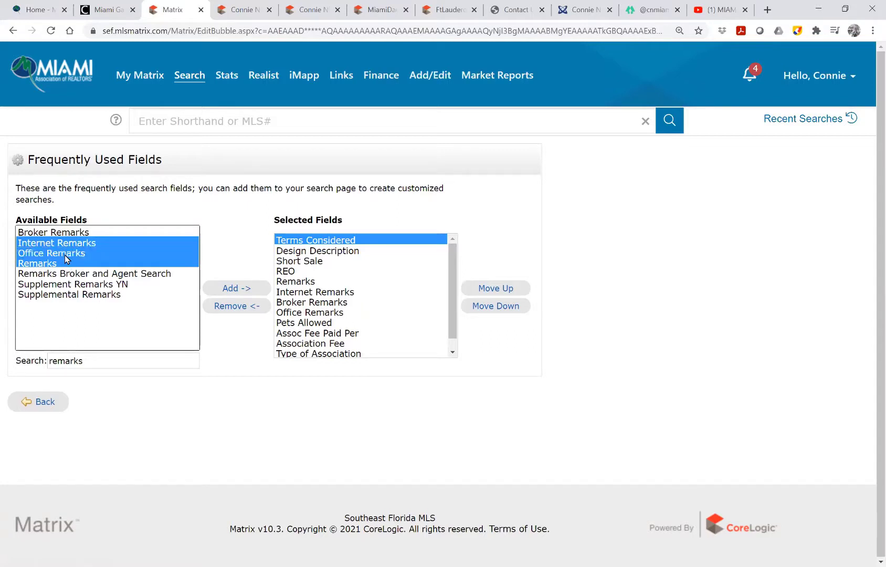
pyautogui.click(98, 263)
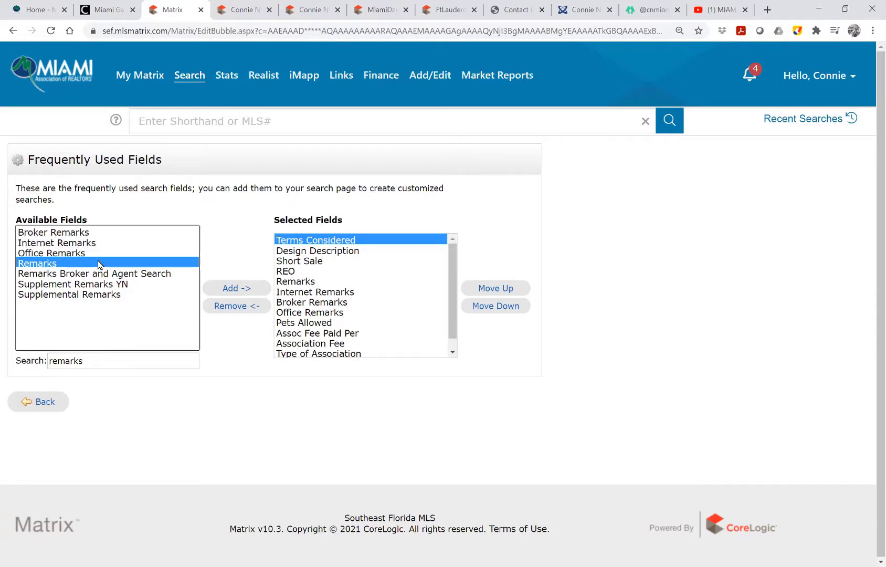
pyautogui.moveTo(97, 255); pyautogui.dragTo(95, 243)
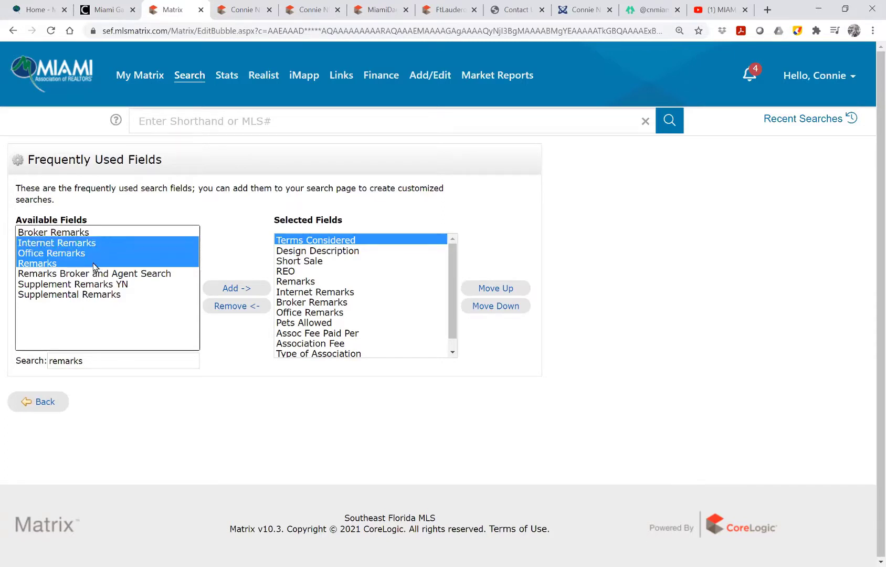
pyautogui.click(231, 290)
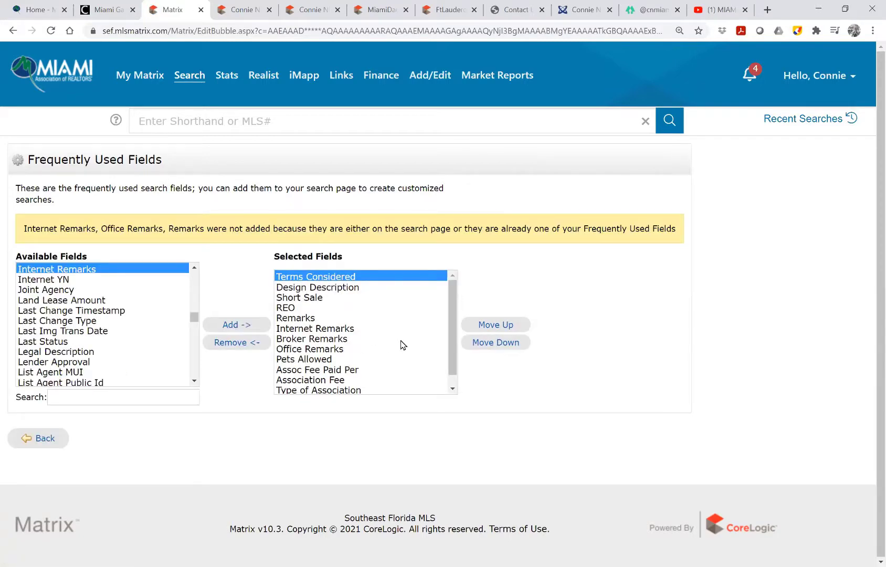
pyautogui.scroll(-2, 400, 343)
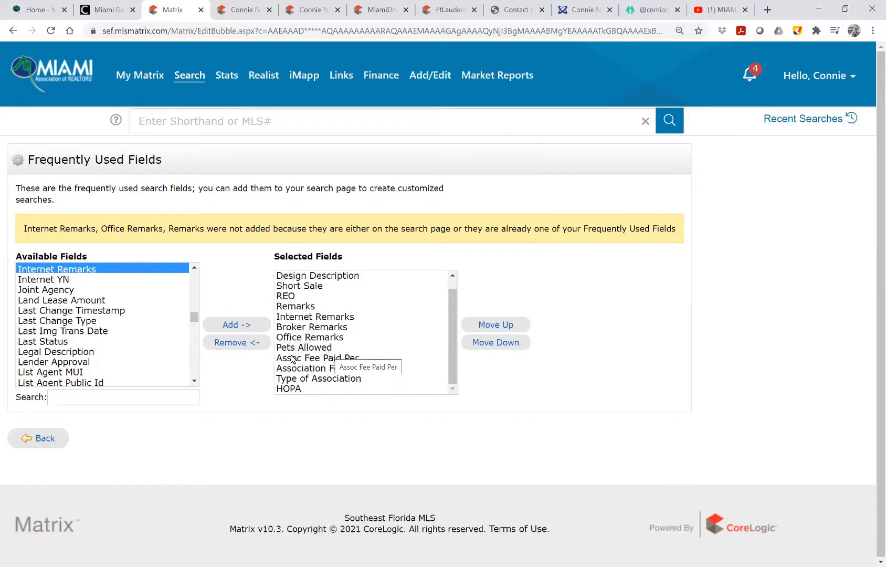
pyautogui.click(97, 398)
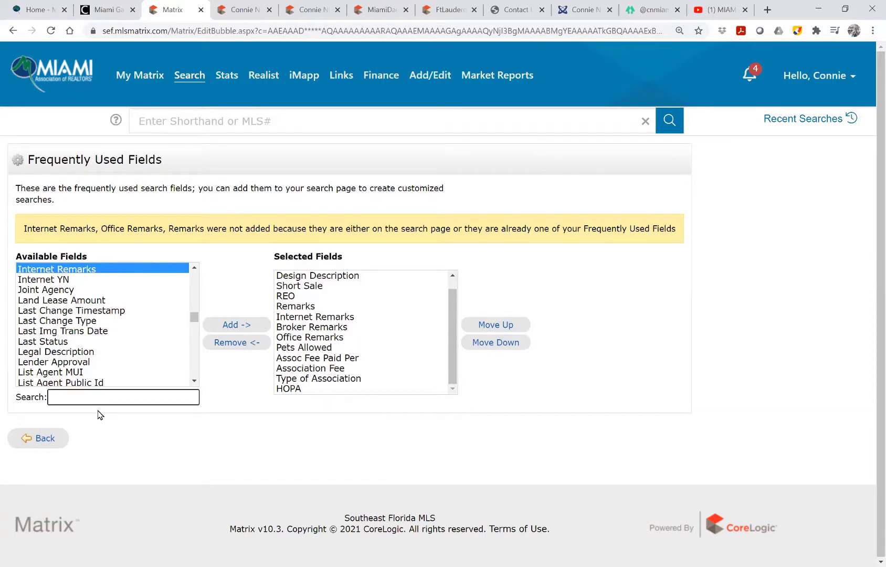
pyautogui.write('pets')
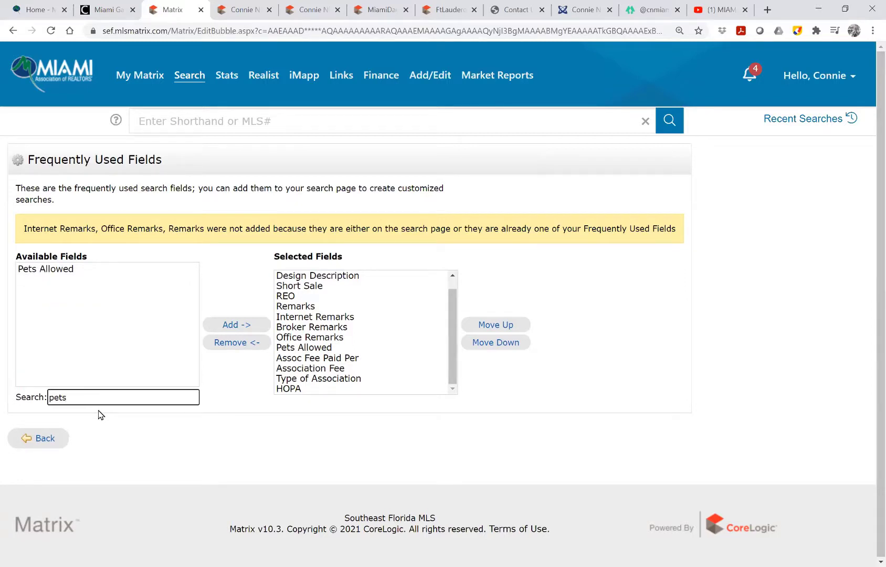
pyautogui.click(46, 271)
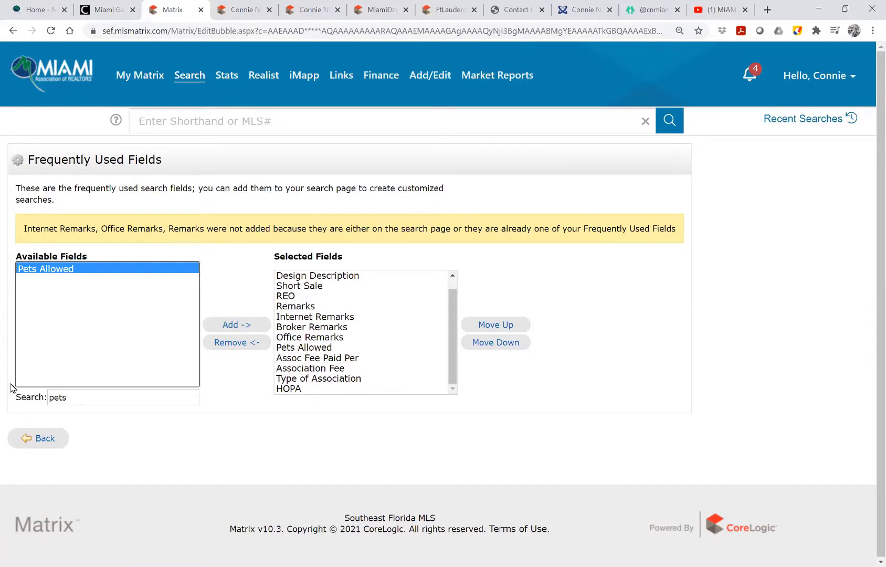
pyautogui.moveTo(96, 397); pyautogui.dragTo(21, 405)
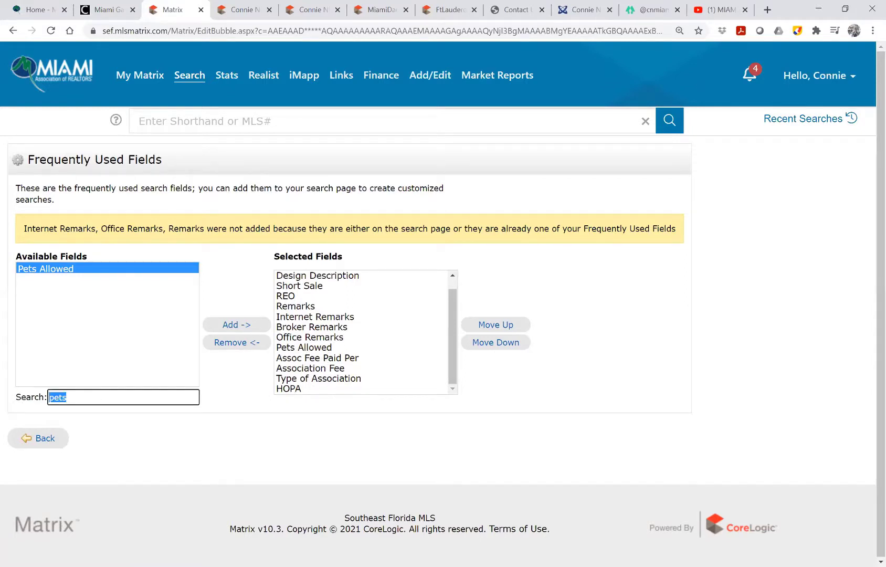
pyautogui.write('assoc')
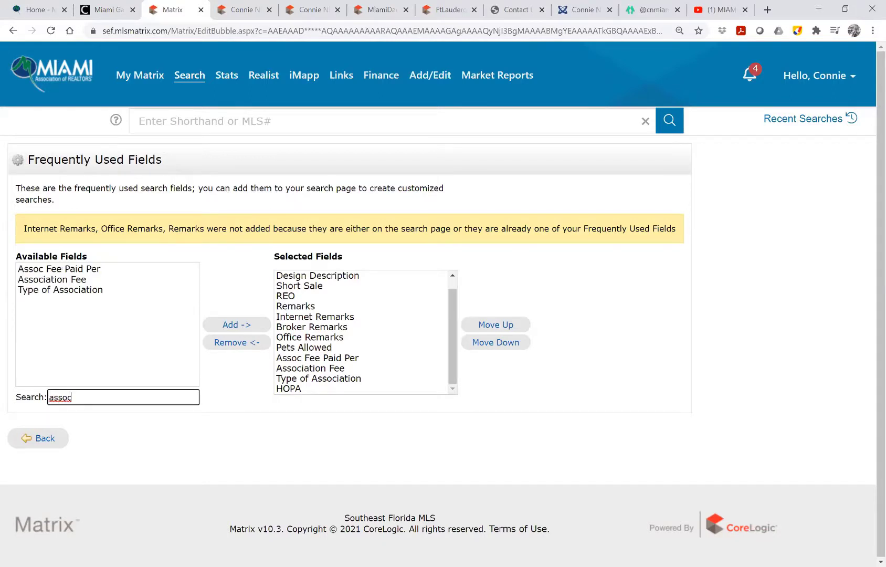
pyautogui.click(94, 270)
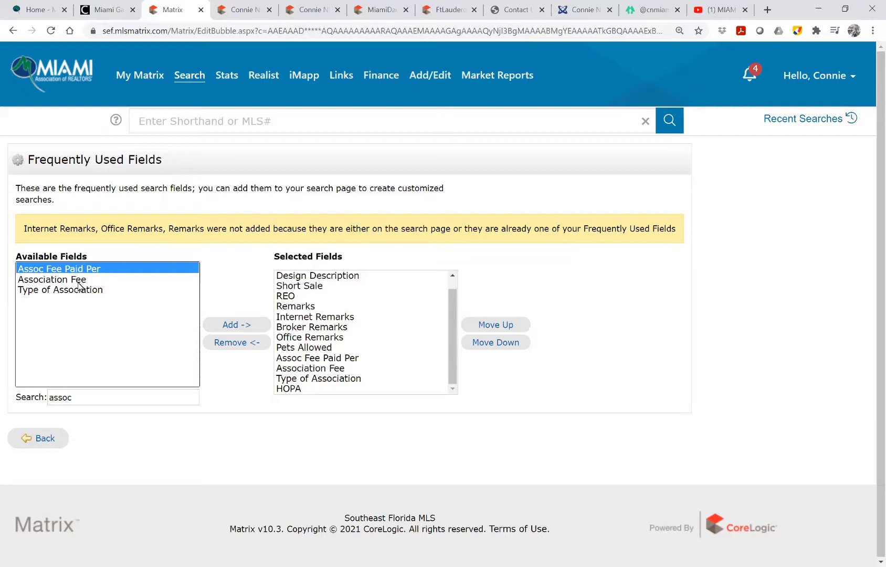
pyautogui.keyDown('shift'); pyautogui.click(77, 281); pyautogui.keyUp('shift')
pyautogui.keyDown('shift'); pyautogui.click(78, 289); pyautogui.keyUp('shift')
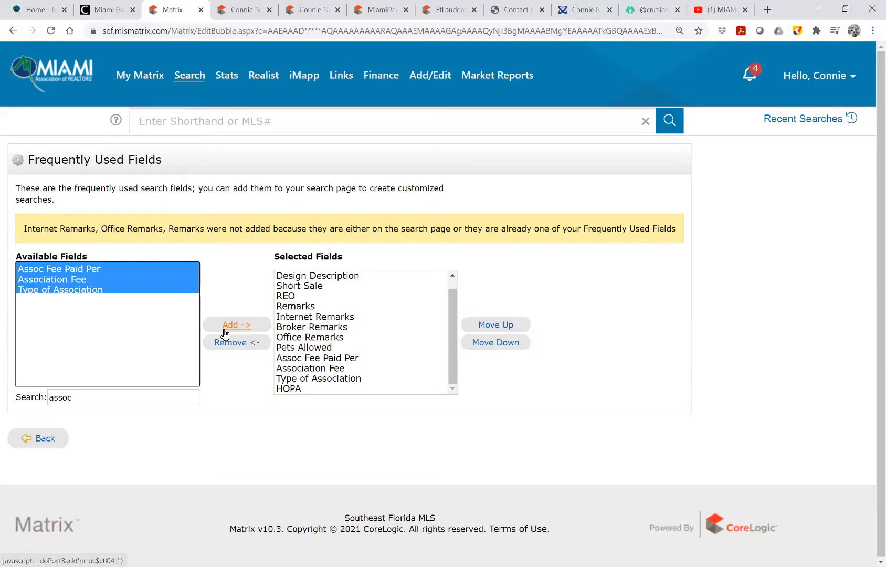
pyautogui.click(72, 397)
pyautogui.hotkey('ctrl', 'a')
pyautogui.write('ho')
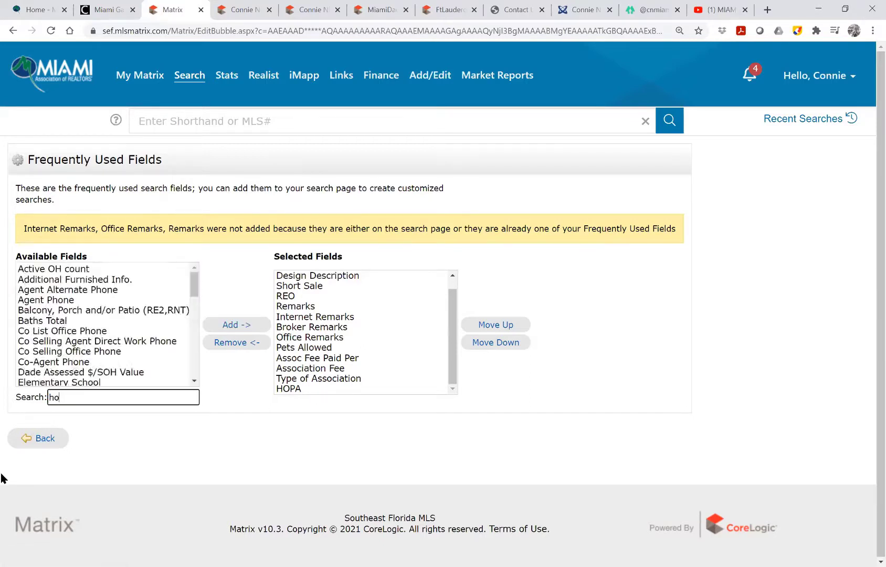
pyautogui.write('pa')
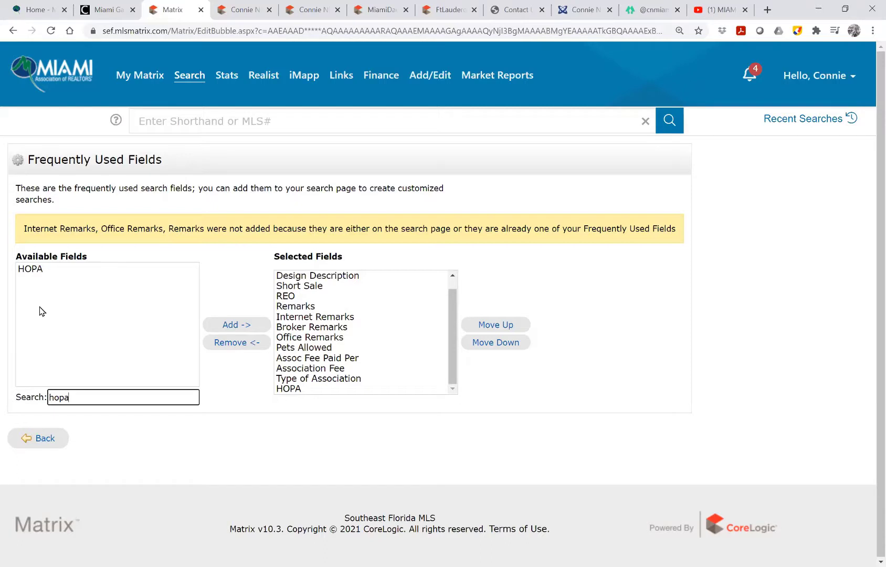
pyautogui.click(30, 270)
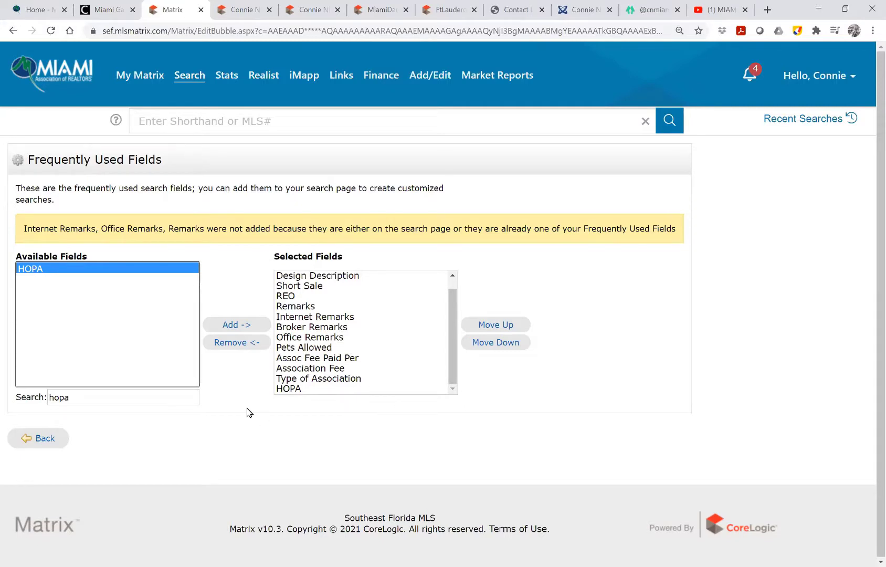
pyautogui.click(47, 441)
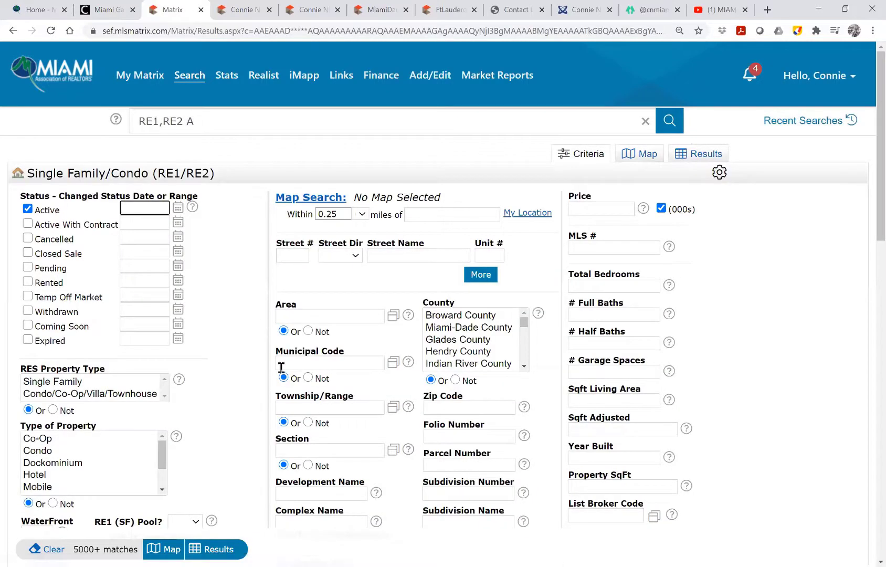
pyautogui.scroll(-10, 281, 367)
pyautogui.scroll(-7, 282, 388)
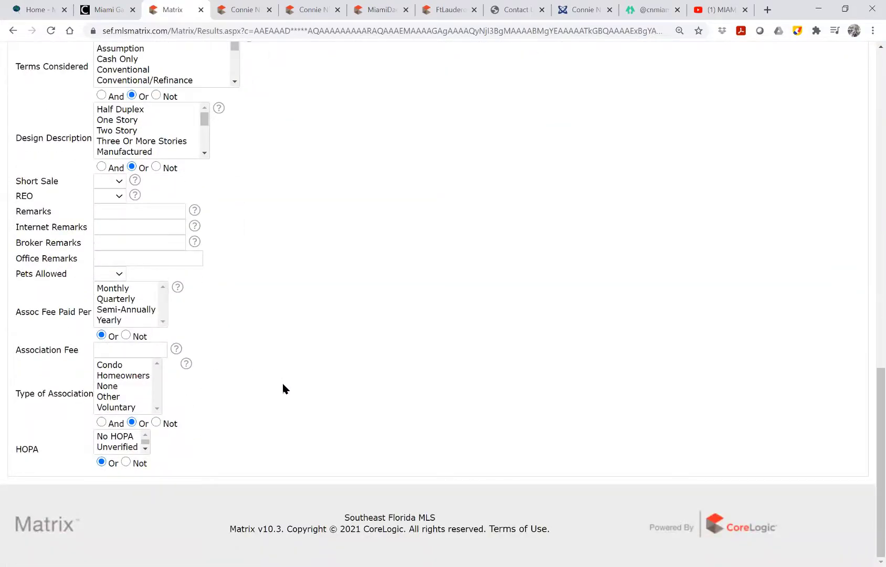
pyautogui.scroll(17, 282, 388)
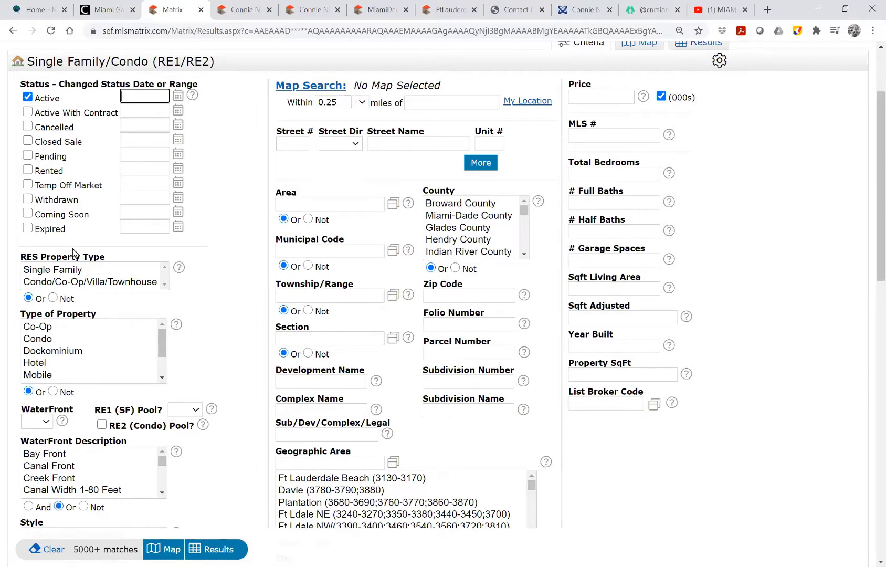
# - Select Single Family and Condo/Co-Op/Villa/Townhouse, type Single, and RE1 (SF) Pool? Yes
pyautogui.click(72, 274)
pyautogui.hotkey('ctrl', 'a')
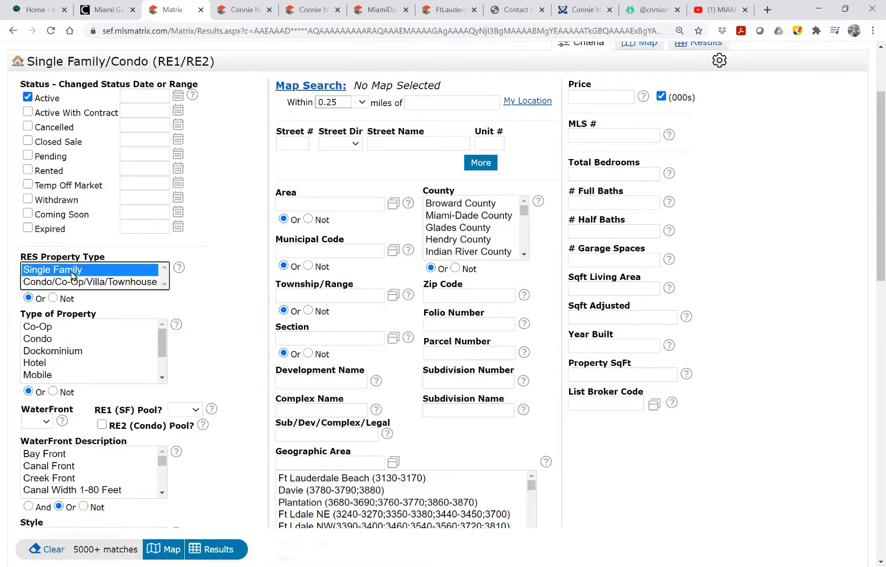
pyautogui.click(51, 345)
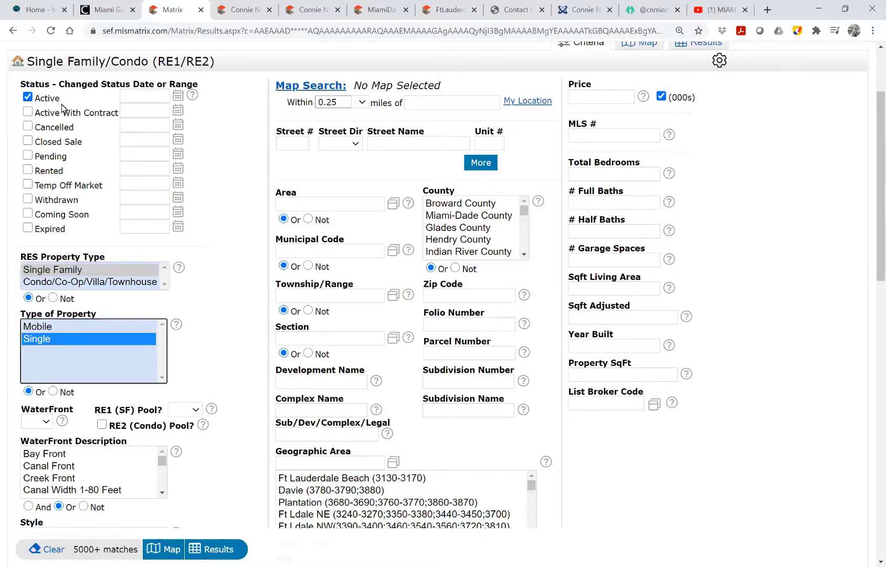
pyautogui.scroll(-2, 274, 362)
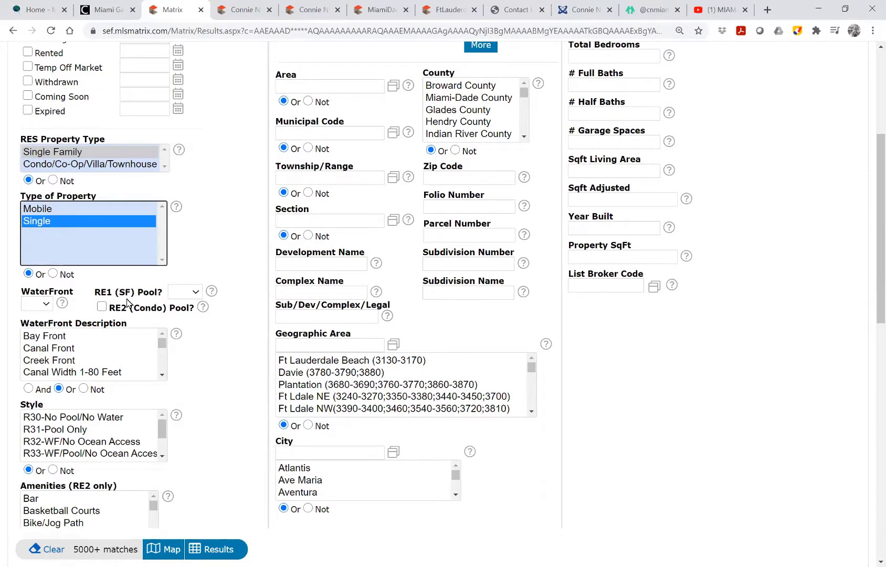
pyautogui.click(189, 291)
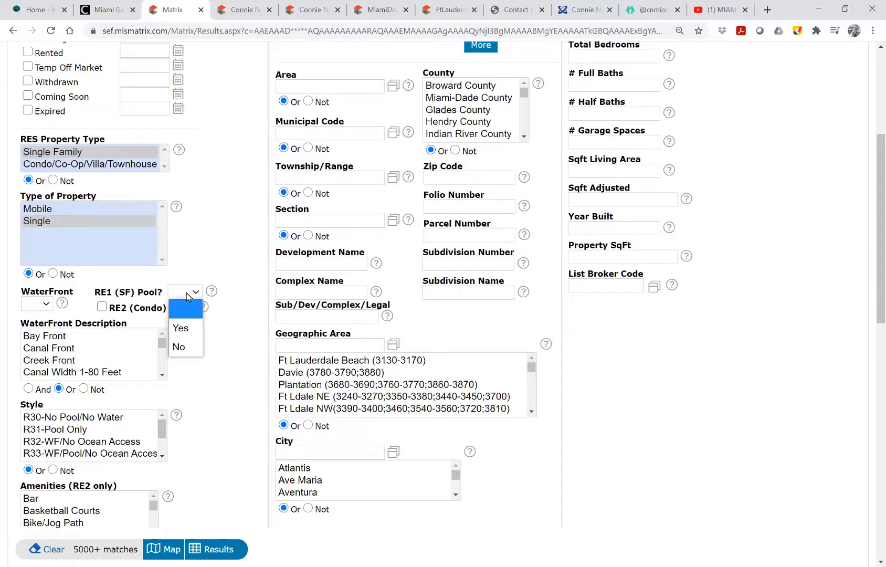
pyautogui.click(181, 328)
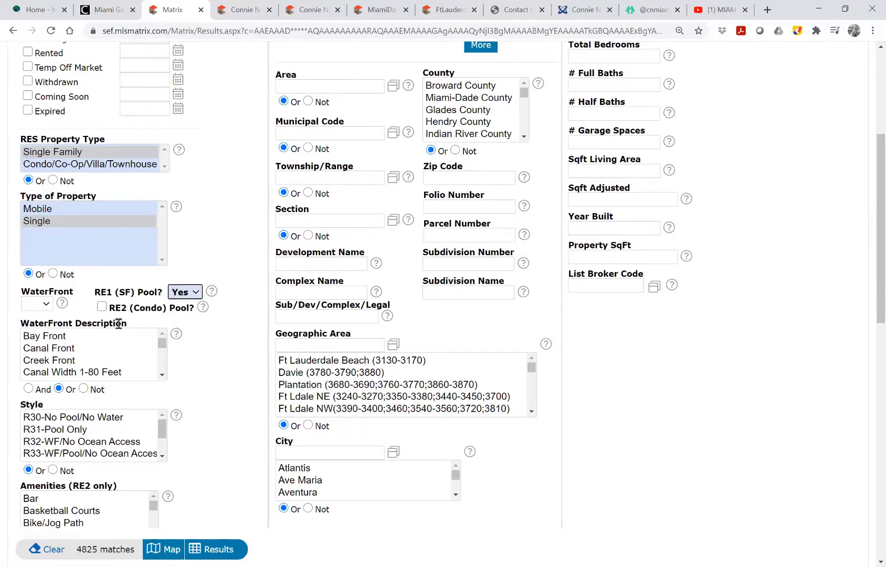
pyautogui.scroll(-2, 132, 365)
pyautogui.scroll(-2, 250, 446)
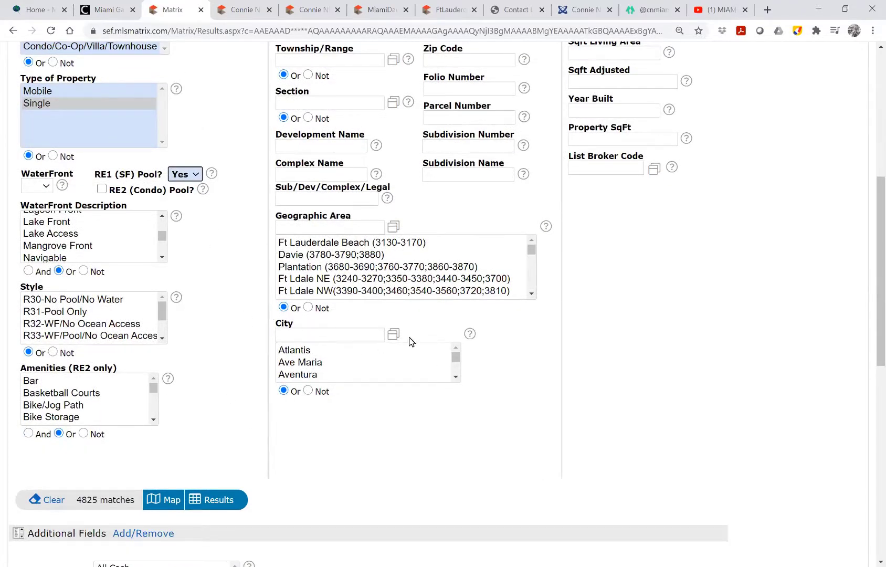
# - Keep the 0.25-mile radius and add three more street address rows, four in total
pyautogui.scroll(5, 415, 339)
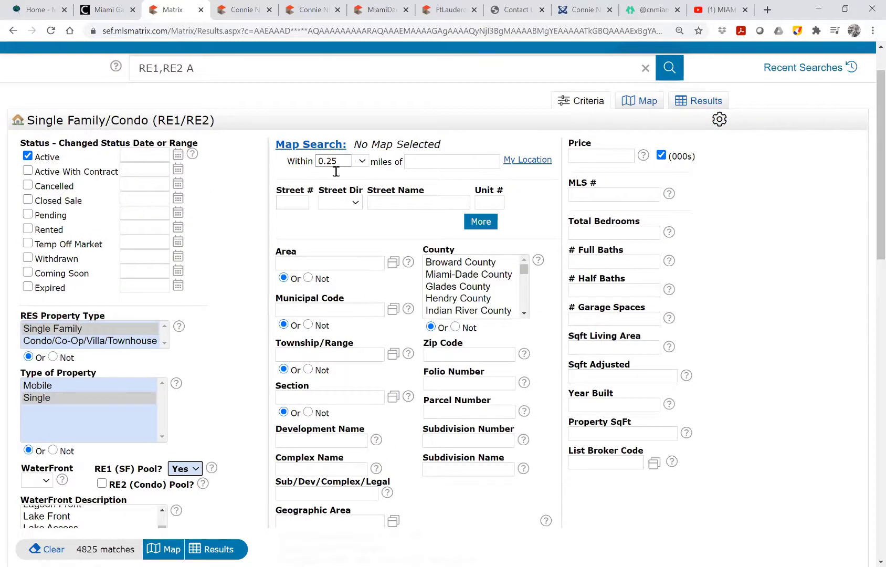
pyautogui.click(363, 161)
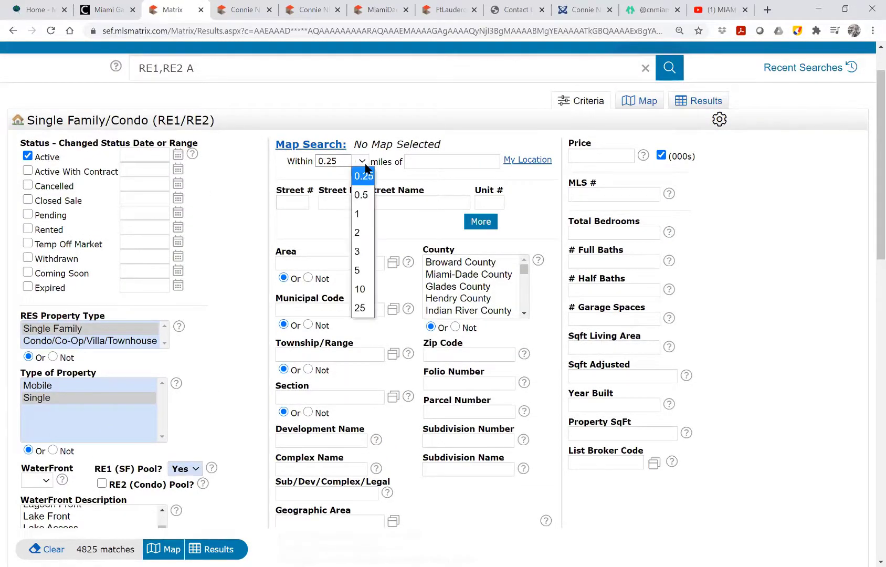
pyautogui.click(315, 214)
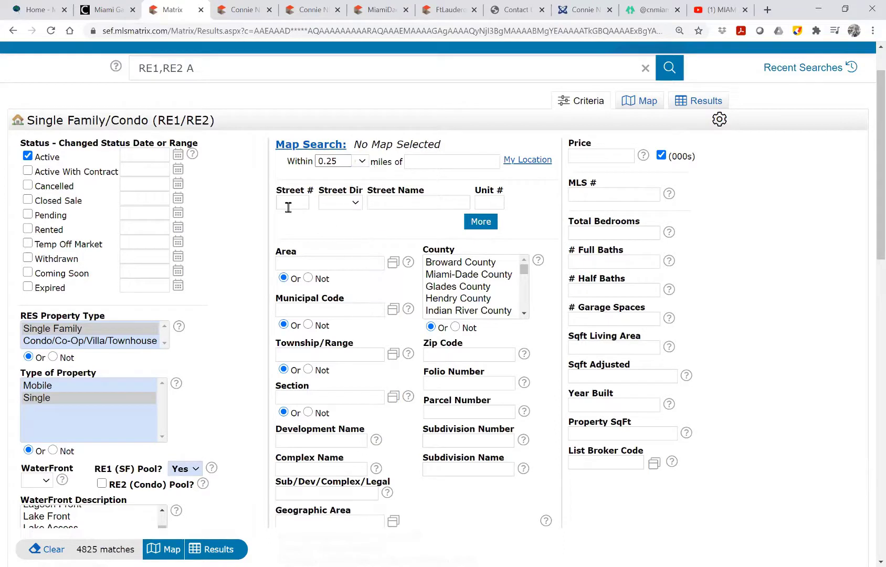
pyautogui.click(482, 221)
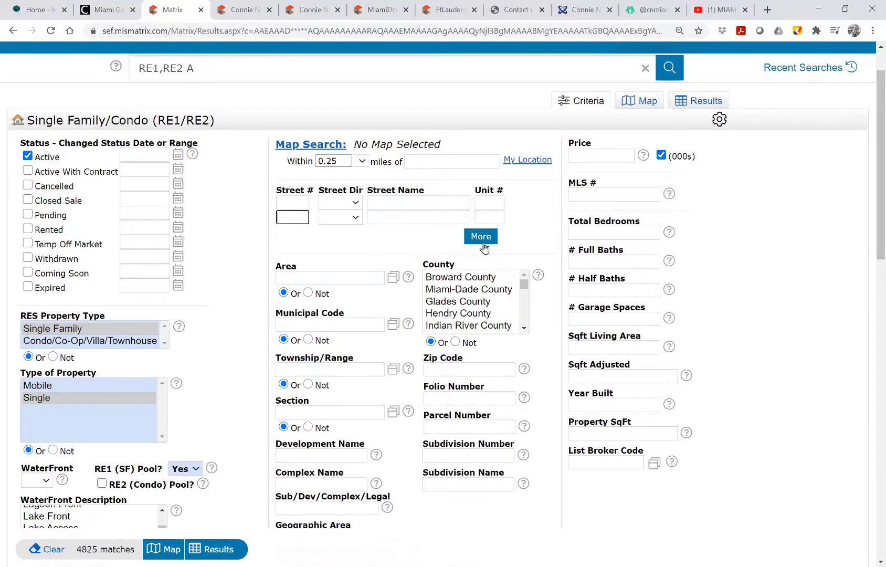
pyautogui.click(483, 236)
pyautogui.click(481, 251)
pyautogui.scroll(-3, 467, 321)
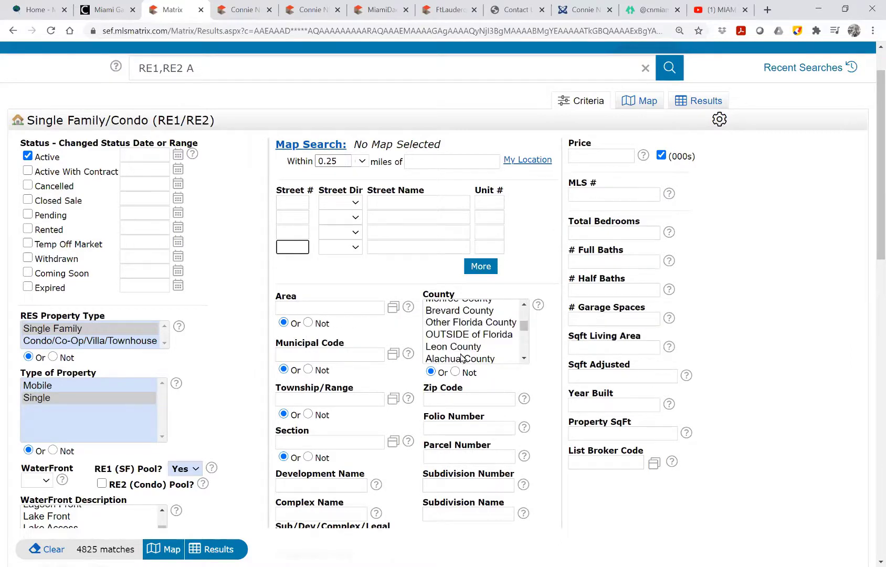
pyautogui.scroll(-2, 485, 378)
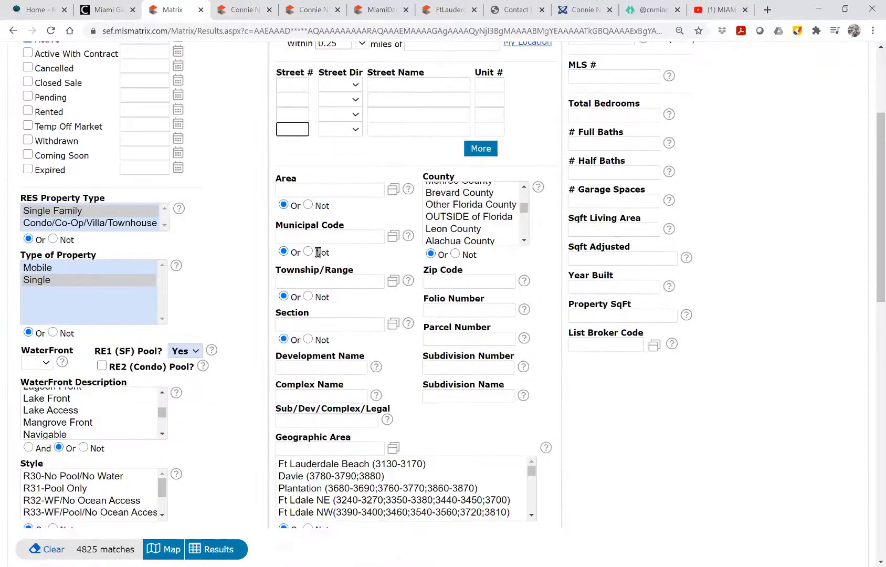
# - Enter zip codes 33326, 33327, dropping matches to 54, then browse the City list
pyautogui.click(454, 281)
pyautogui.write('33')
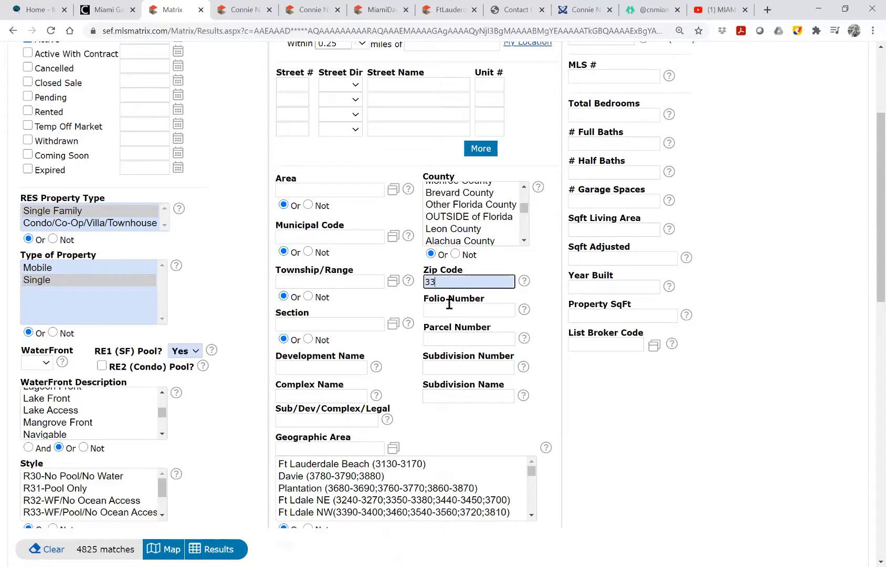
pyautogui.write('326, 33327')
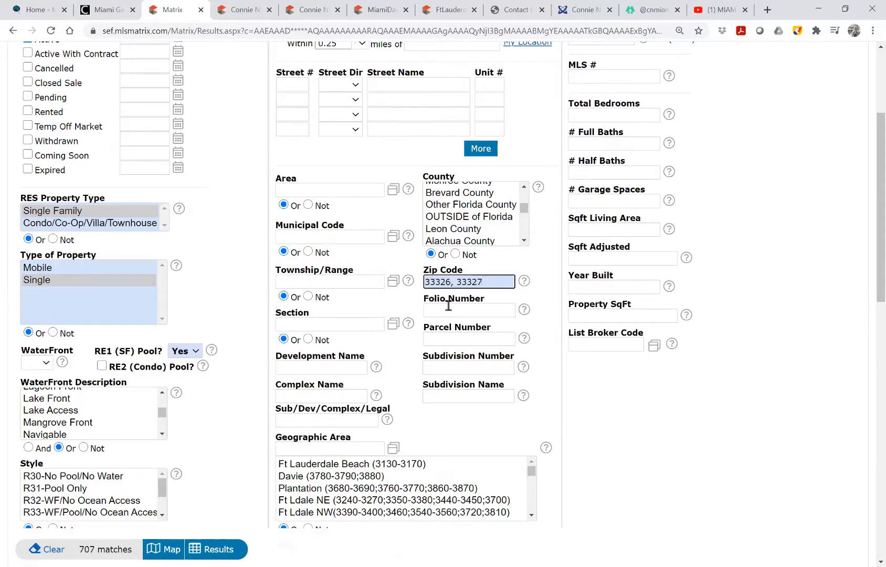
pyautogui.moveTo(449, 307)
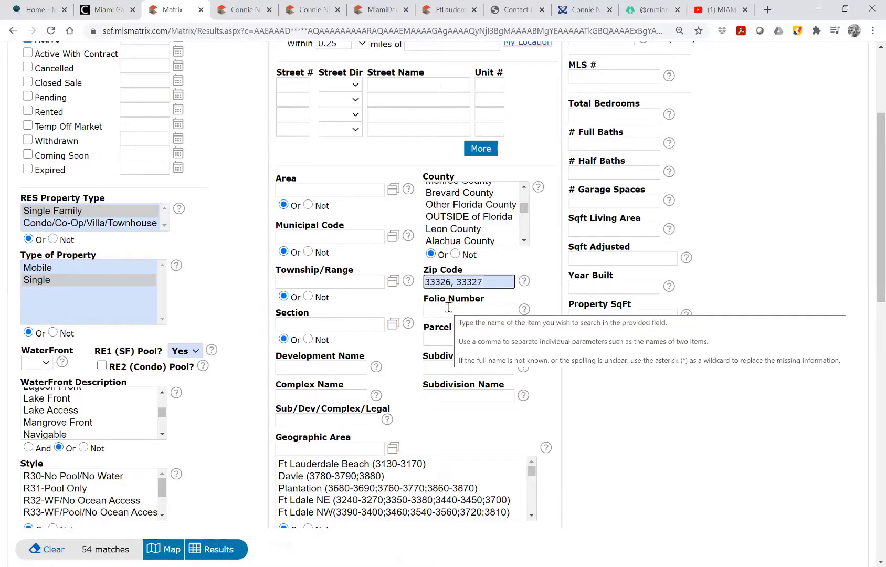
pyautogui.scroll(-1, 447, 312)
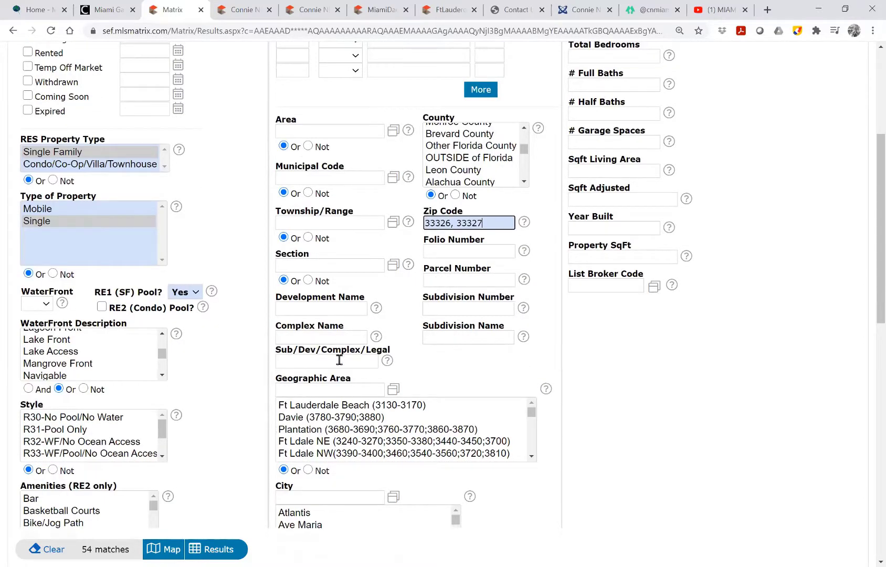
pyautogui.scroll(-3, 378, 439)
pyautogui.scroll(-2, 317, 493)
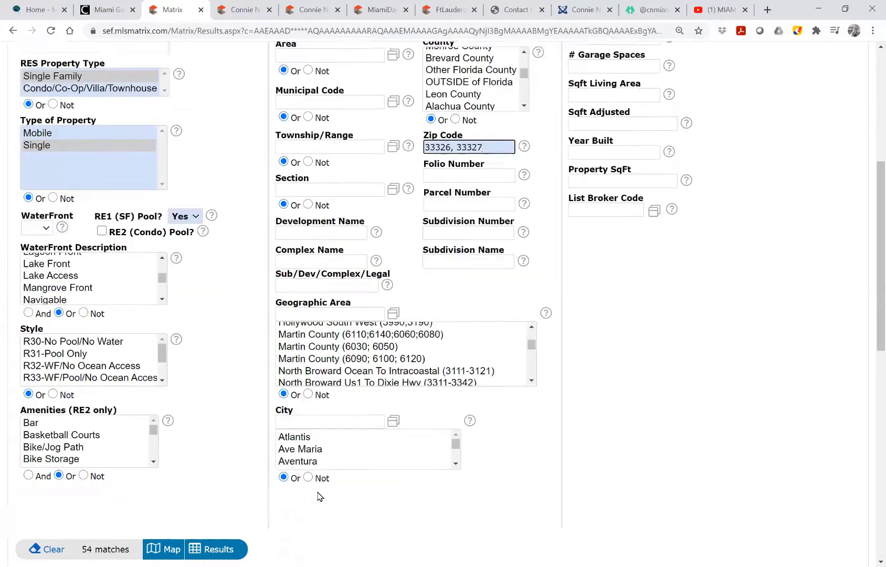
pyautogui.moveTo(455, 401)
pyautogui.mouseDown()
pyautogui.moveTo(456, 422)
pyautogui.moveTo(455, 404)
pyautogui.mouseUp()
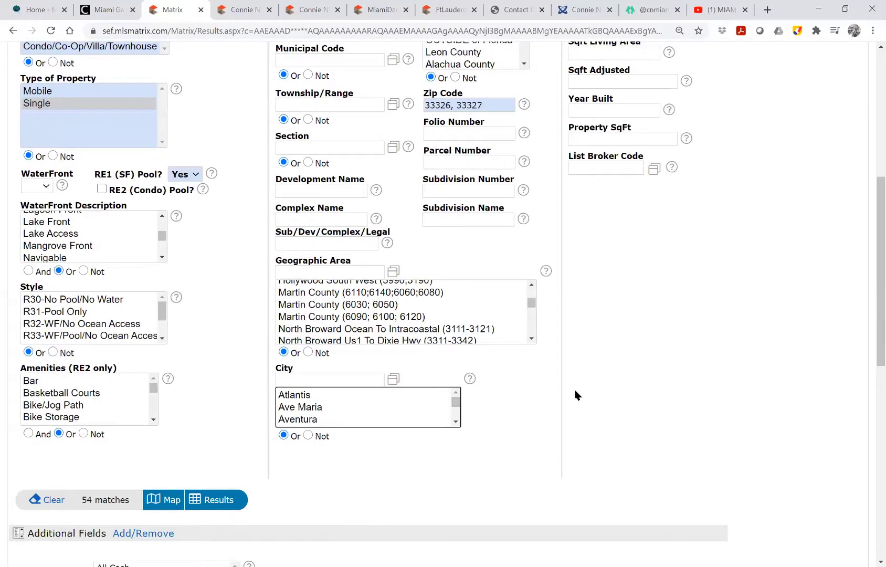
pyautogui.moveTo(455, 403); pyautogui.dragTo(460, 430)
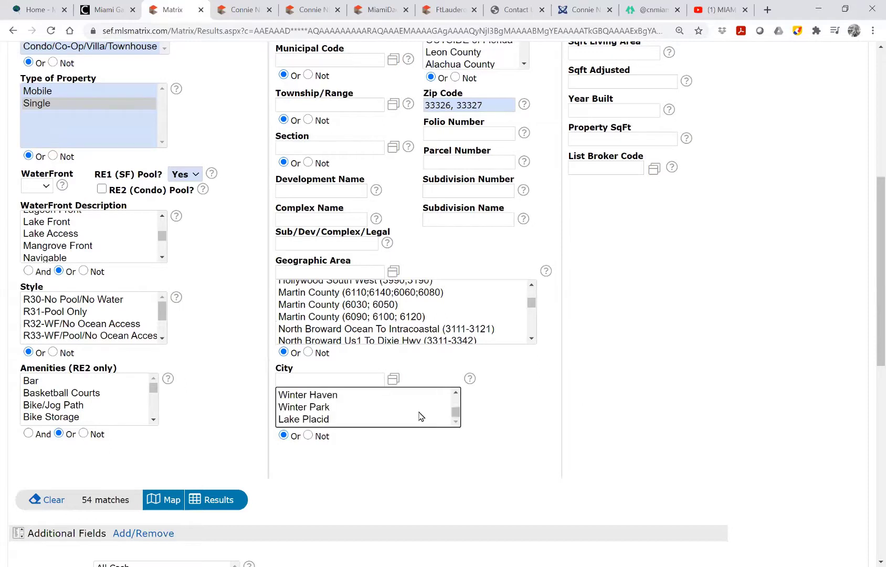
pyautogui.scroll(1, 419, 416)
pyautogui.scroll(1, 419, 416)
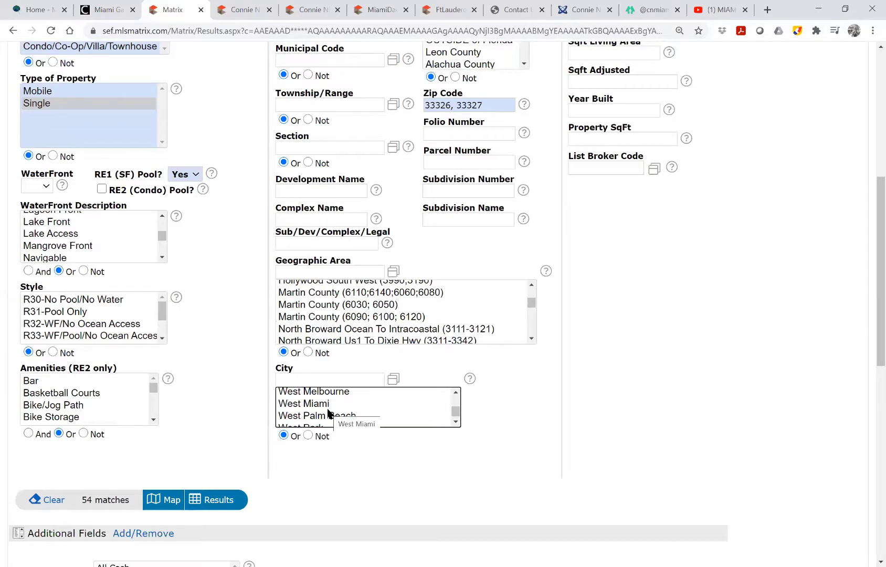
pyautogui.scroll(1, 329, 414)
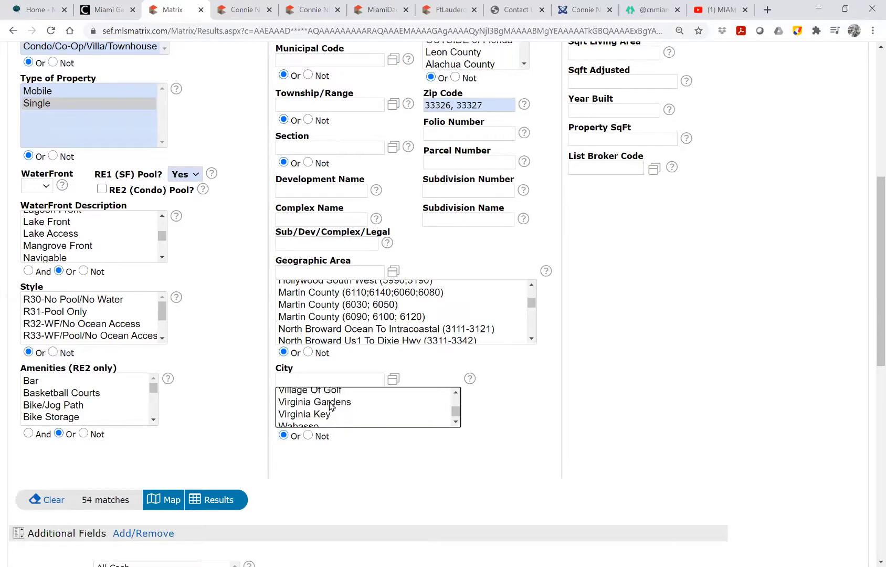
pyautogui.scroll(3, 329, 414)
pyautogui.moveTo(476, 128)
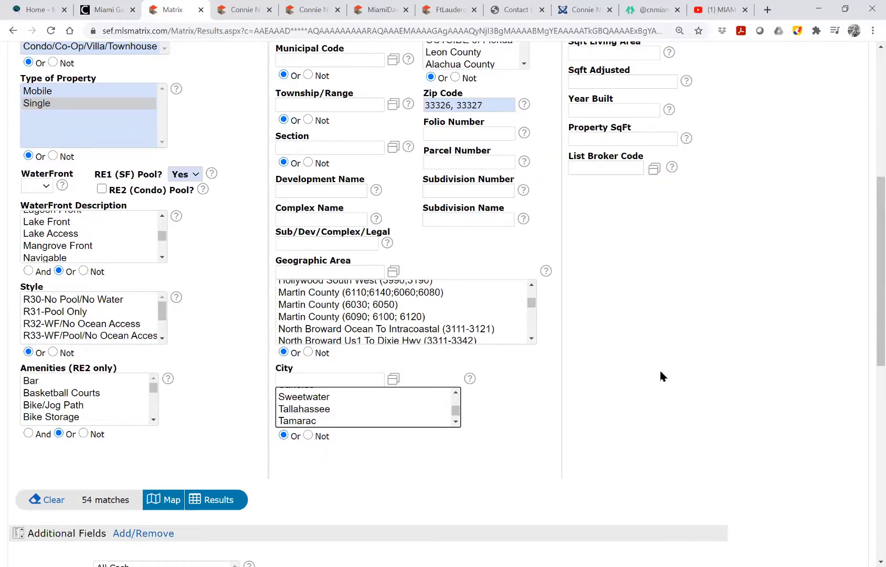
pyautogui.scroll(5, 664, 376)
# - Set the Price criterion to 400-650 thousand, narrowing the matches to 6
pyautogui.scroll(1, 660, 376)
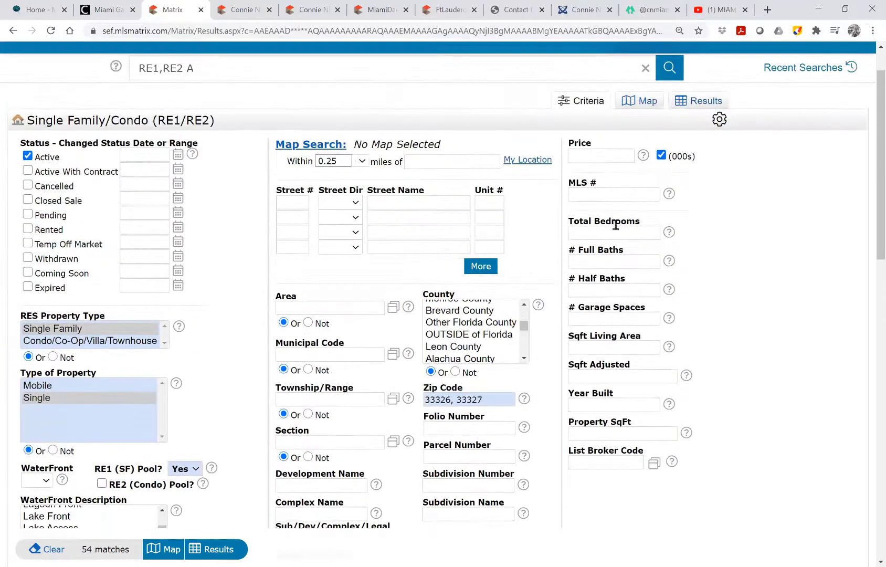
pyautogui.click(606, 156)
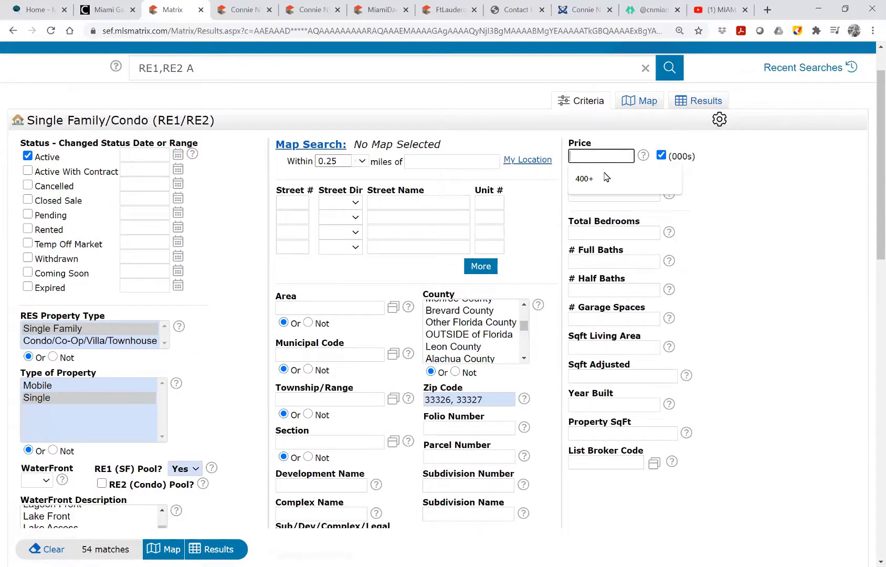
pyautogui.write('400')
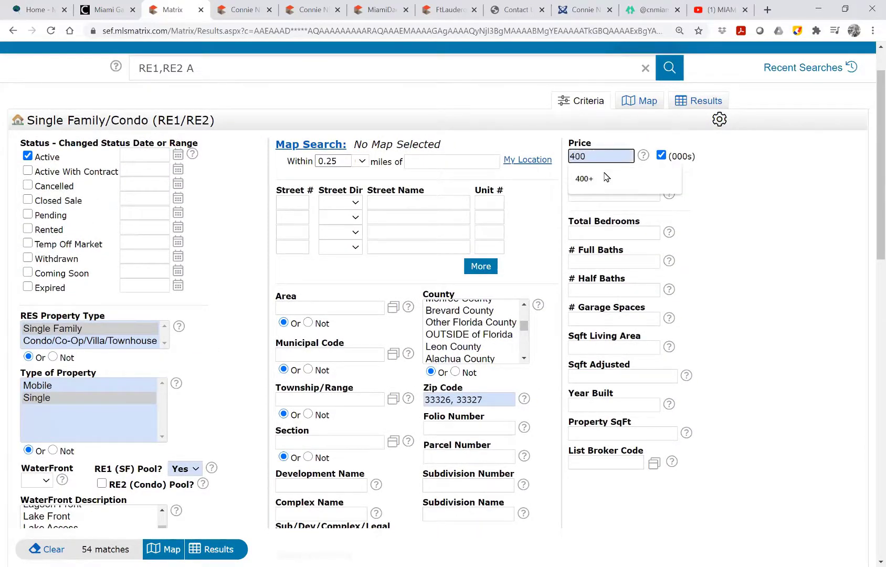
pyautogui.click(606, 178)
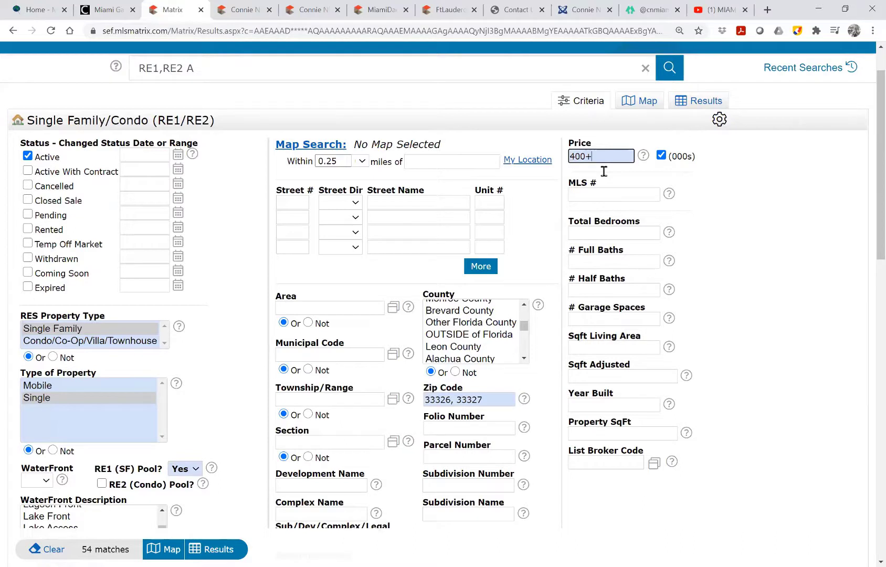
pyautogui.press('BackSpace')
pyautogui.press('BackSpace')
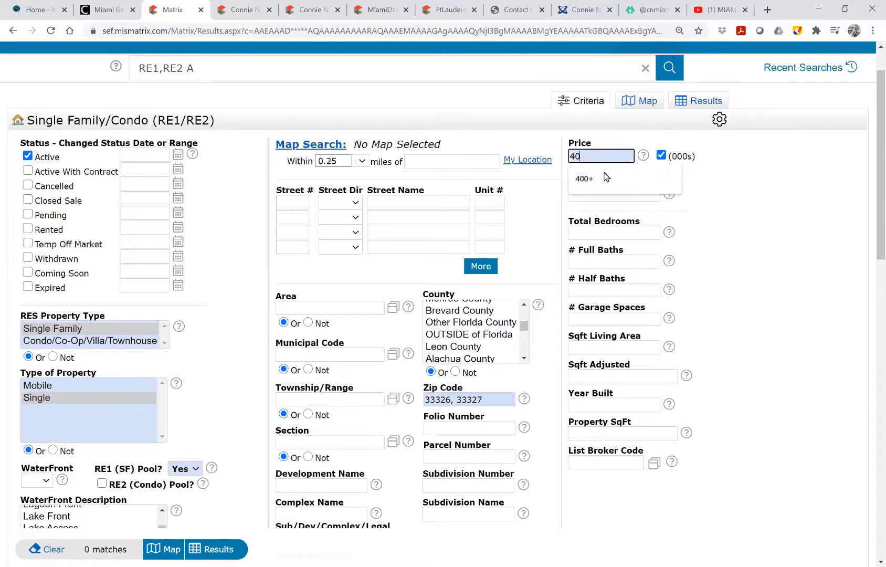
pyautogui.write('0-')
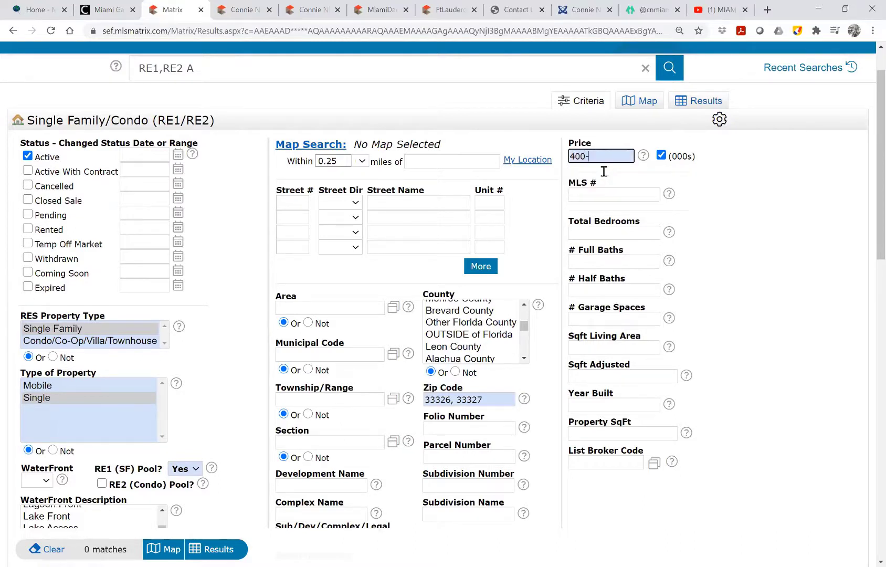
pyautogui.click(770, 208)
pyautogui.click(597, 156)
pyautogui.write('650')
pyautogui.click(740, 204)
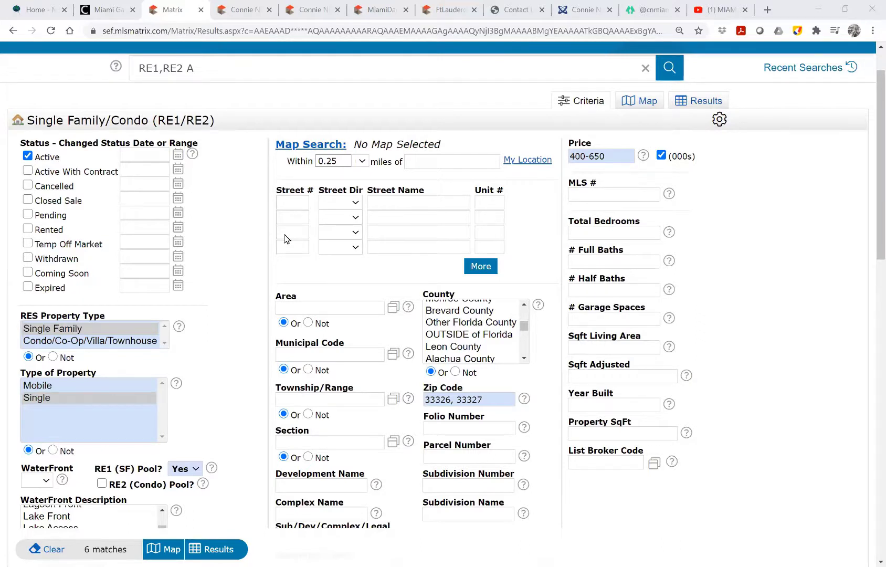
pyautogui.click(379, 374)
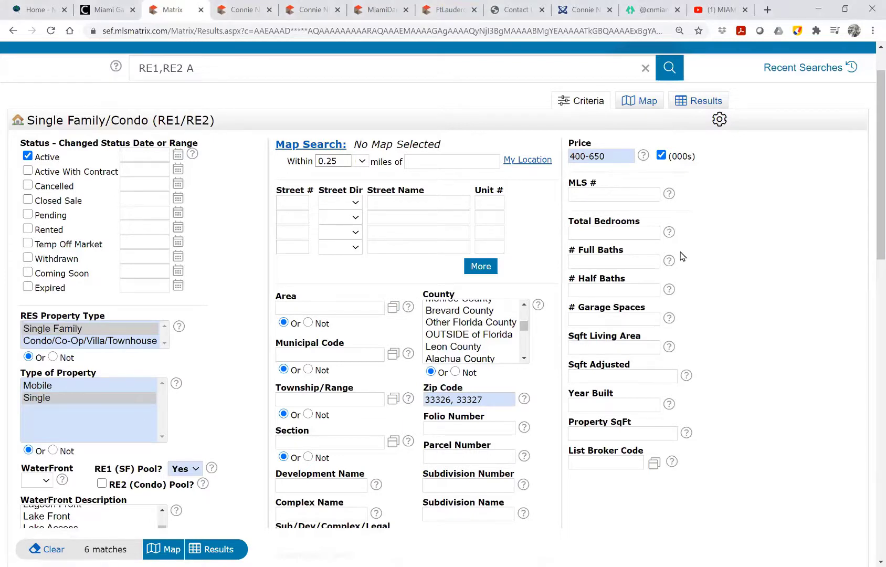
# - Require 3+ total bedrooms and 2+ full baths
pyautogui.click(620, 235)
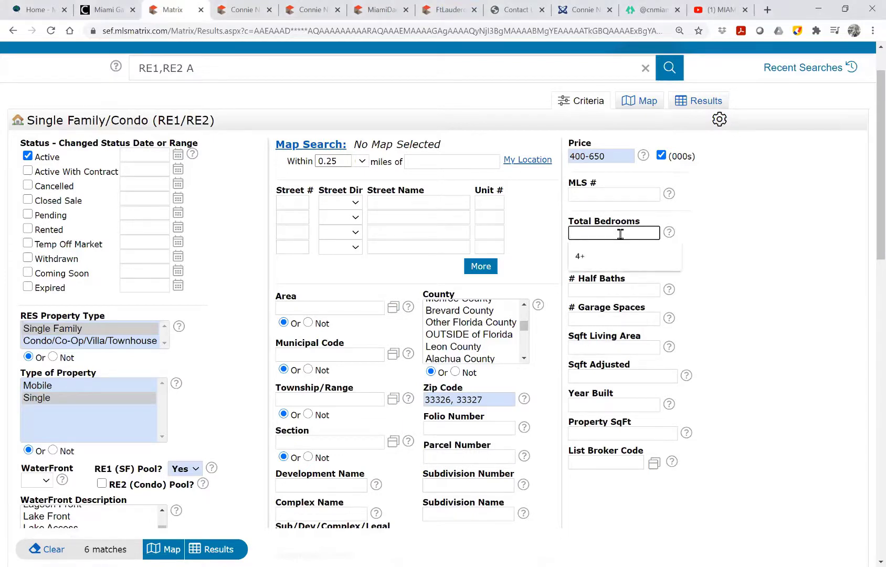
pyautogui.write('3')
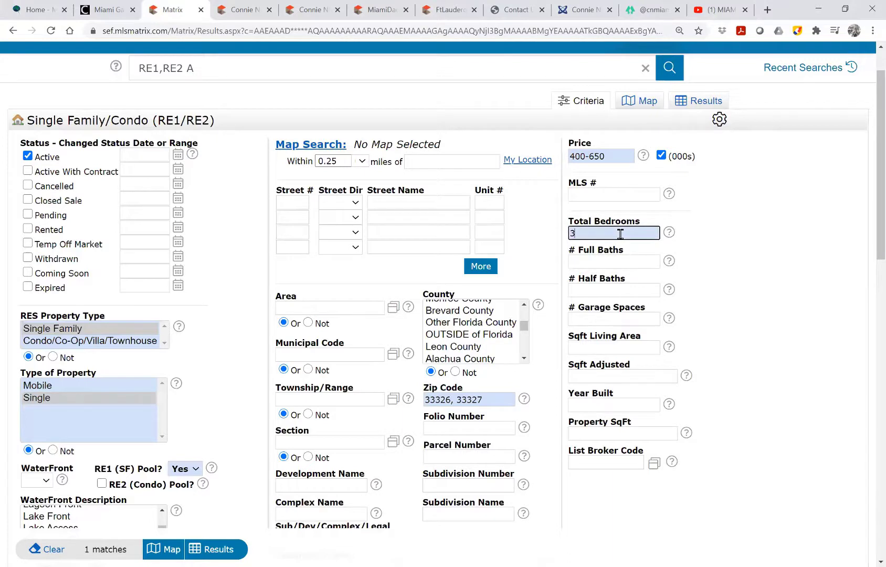
pyautogui.write('+')
pyautogui.click(628, 254)
pyautogui.scroll(2, 620, 259)
pyautogui.click(610, 317)
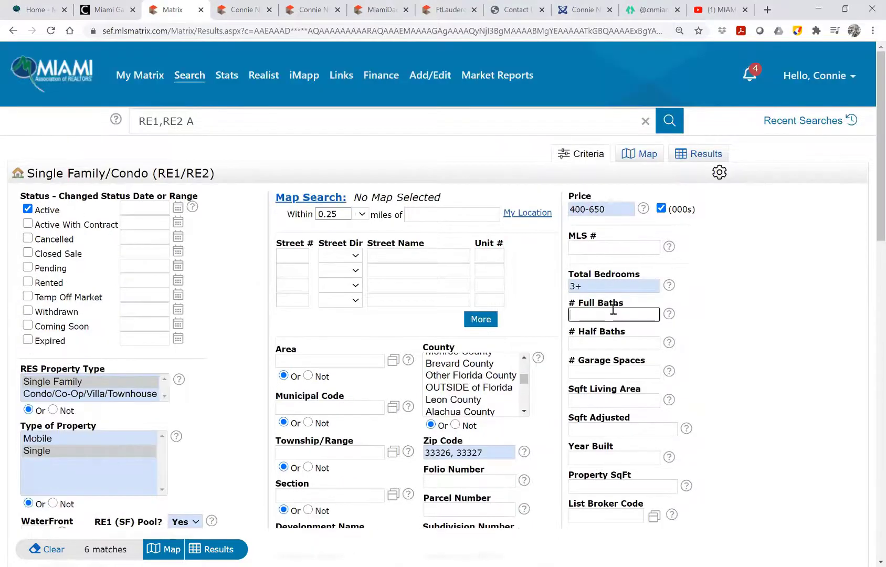
pyautogui.write('2')
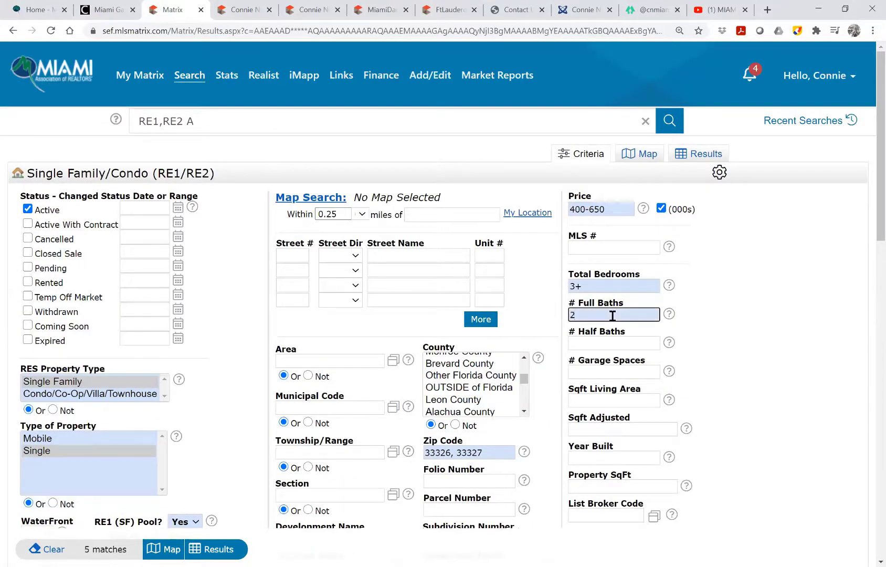
pyautogui.write('+')
# - Require 1+ half baths and 1500+ square feet of living area
pyautogui.scroll(-4, 829, 231)
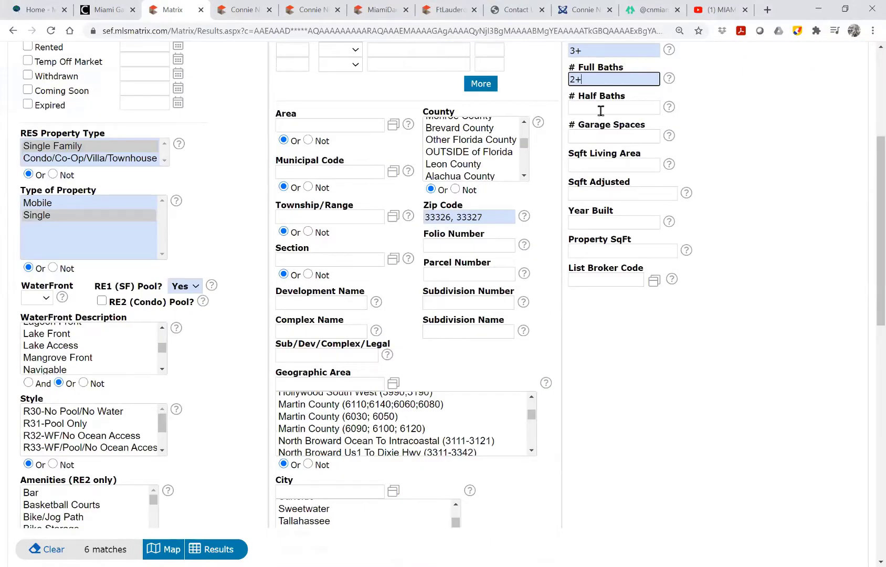
pyautogui.click(602, 110)
pyautogui.write('1+')
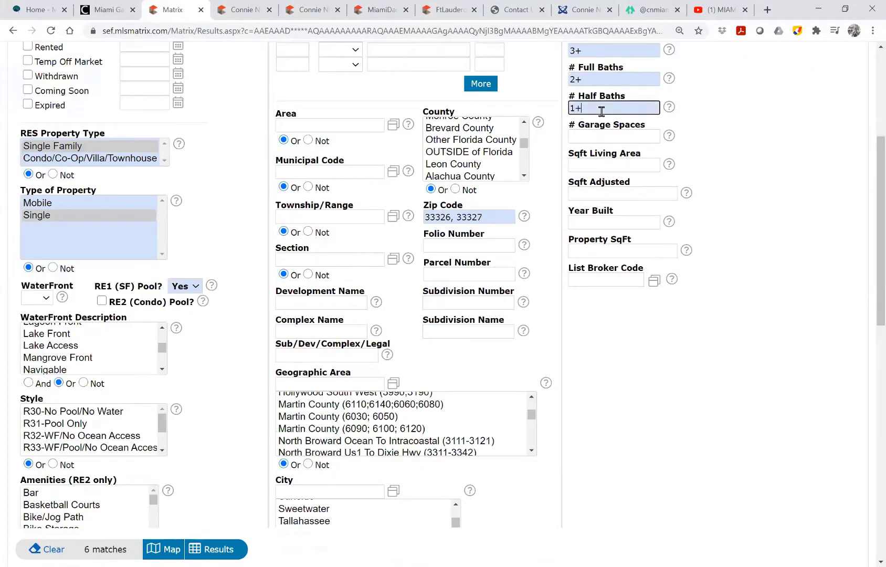
pyautogui.click(787, 140)
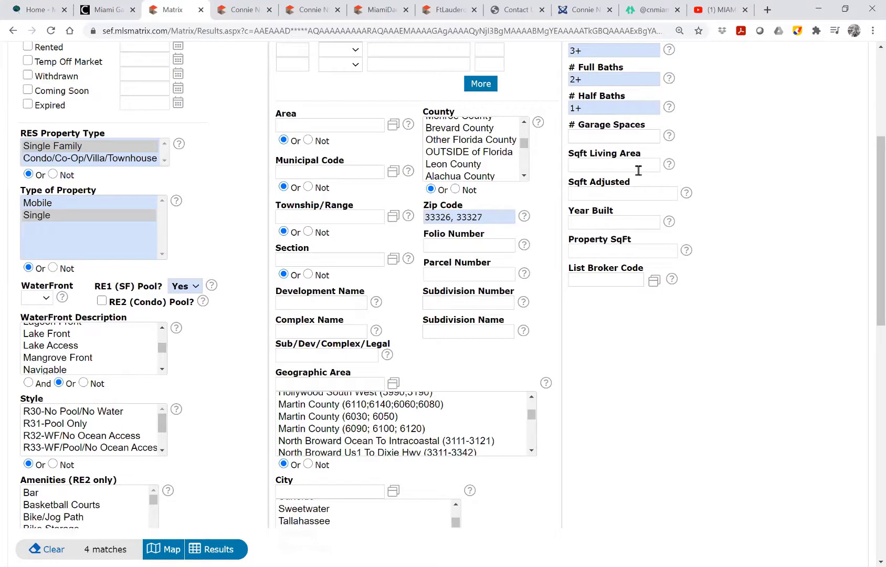
pyautogui.click(637, 167)
pyautogui.write('1')
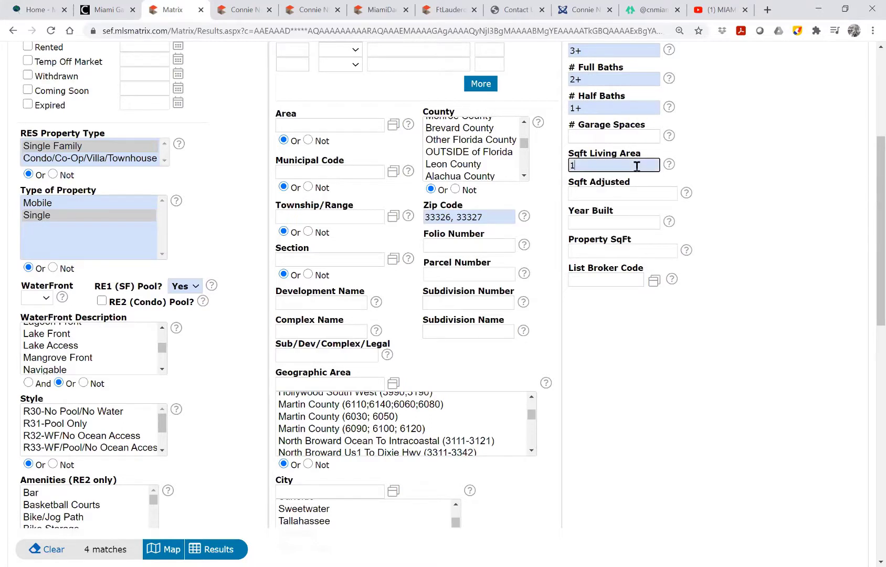
pyautogui.write('500+')
# - Plot the four matching pool homes on a zoomed-out road map instead of satellite view
pyautogui.scroll(5, 662, 373)
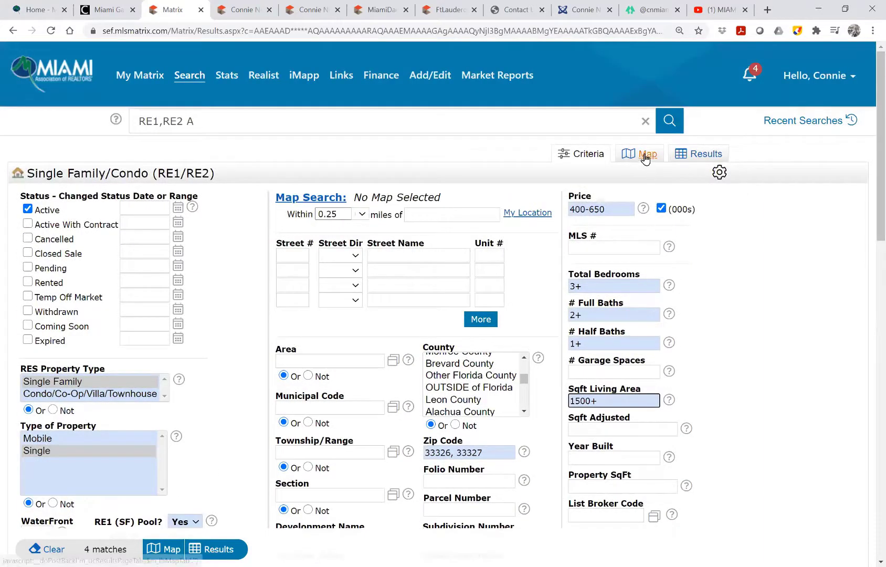
pyautogui.click(645, 159)
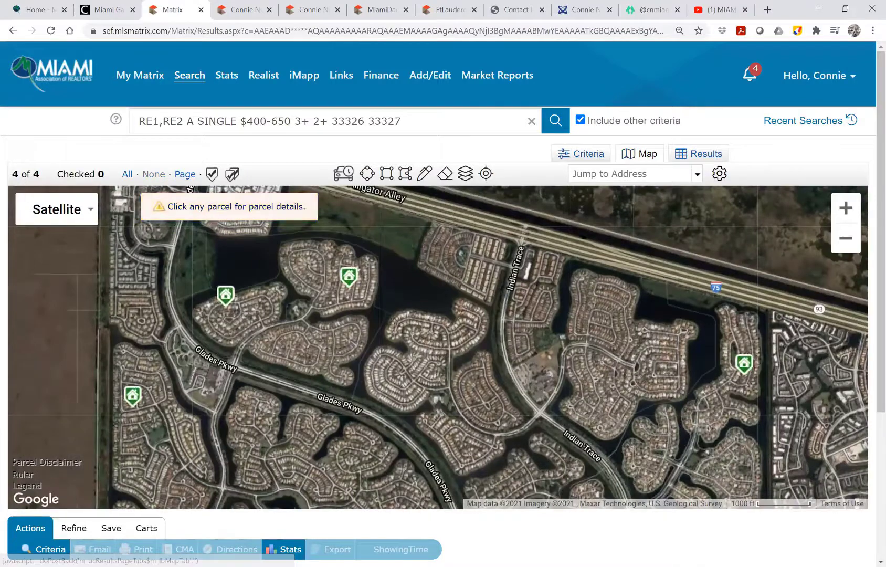
pyautogui.click(88, 207)
pyautogui.click(79, 247)
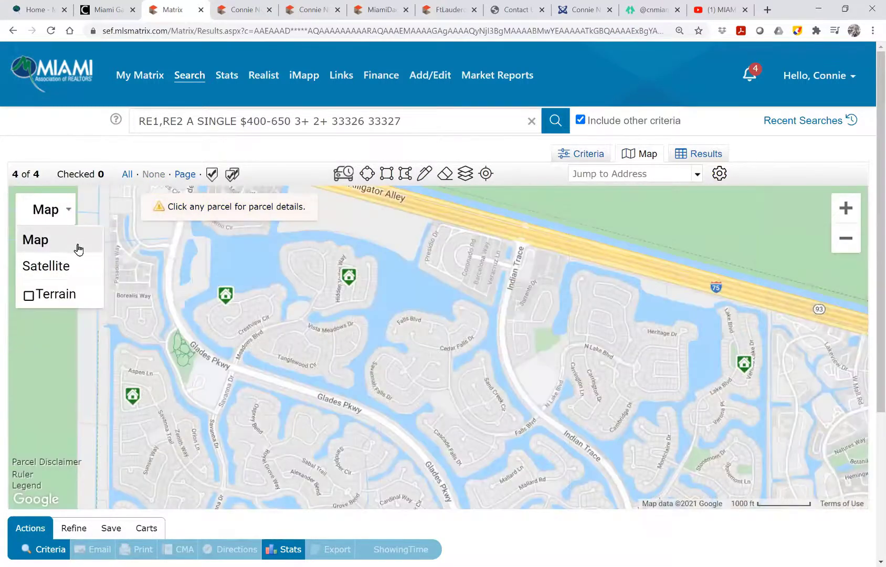
pyautogui.click(845, 246)
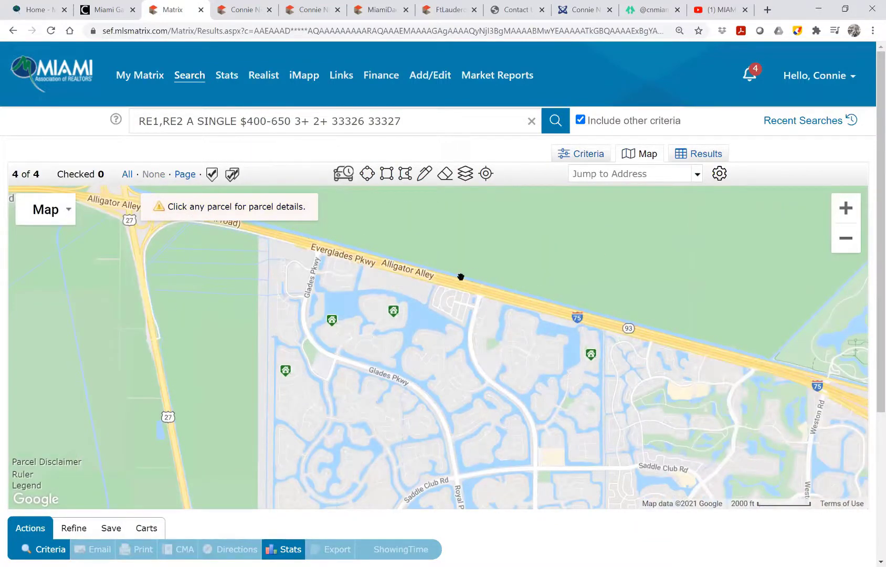
# - List the four matches in the results table sorted by list price, $549,900 first
pyautogui.click(718, 159)
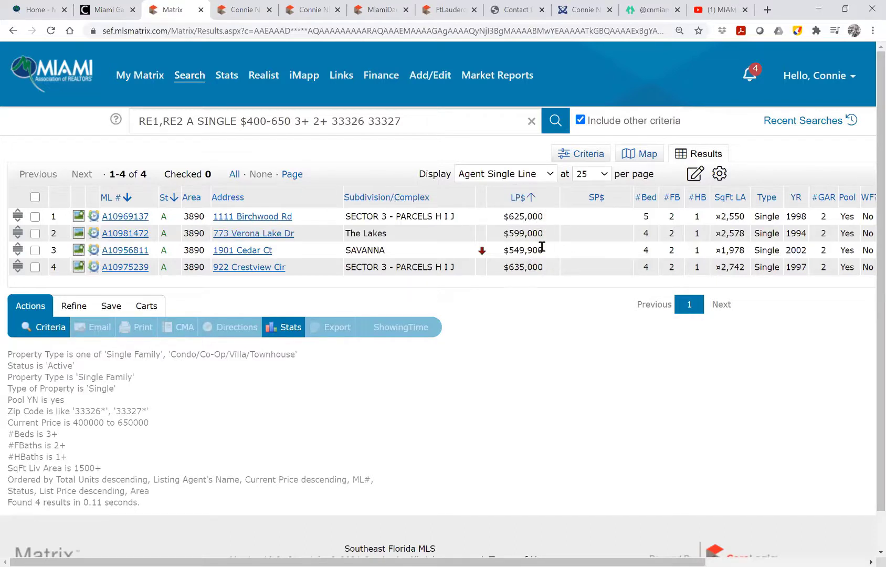
pyautogui.click(519, 200)
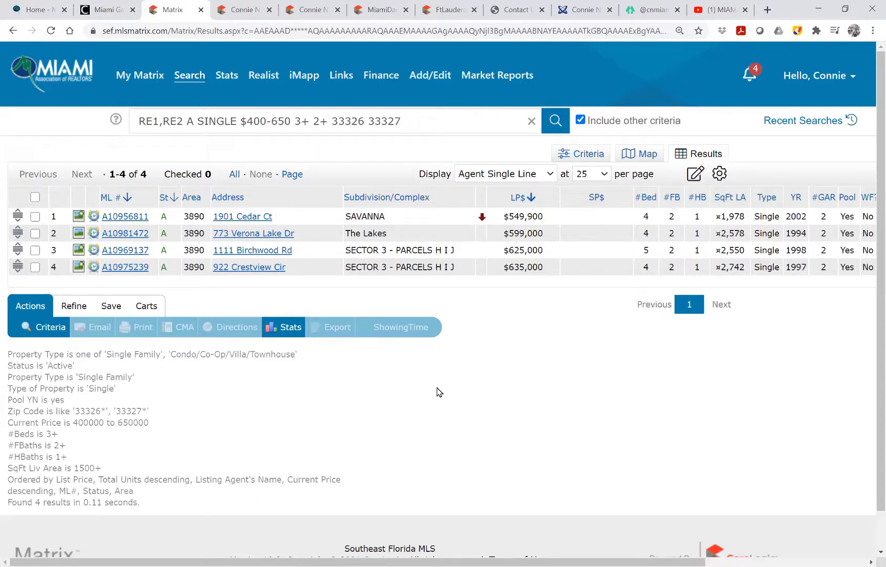
pyautogui.click(130, 220)
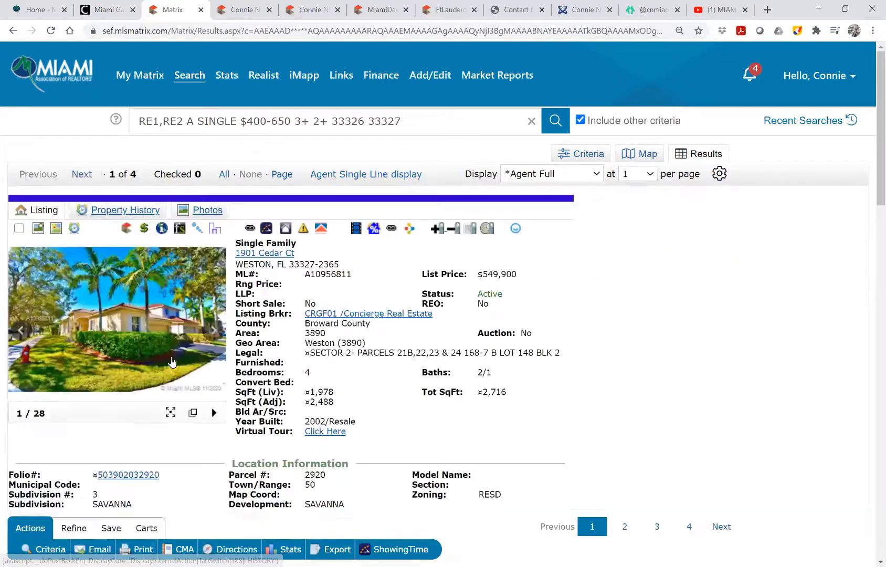
pyautogui.click(214, 331)
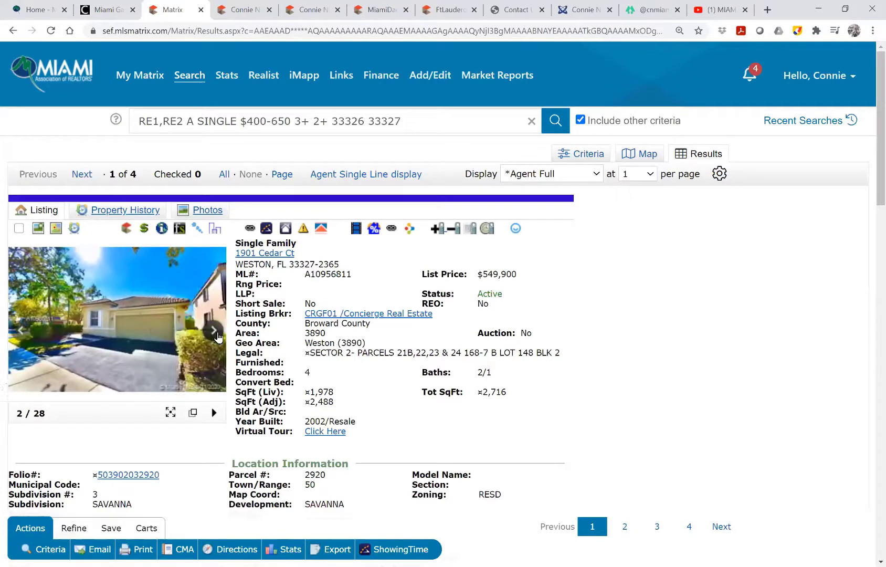
pyautogui.click(216, 333)
pyautogui.click(216, 334)
pyautogui.click(216, 333)
pyautogui.click(216, 334)
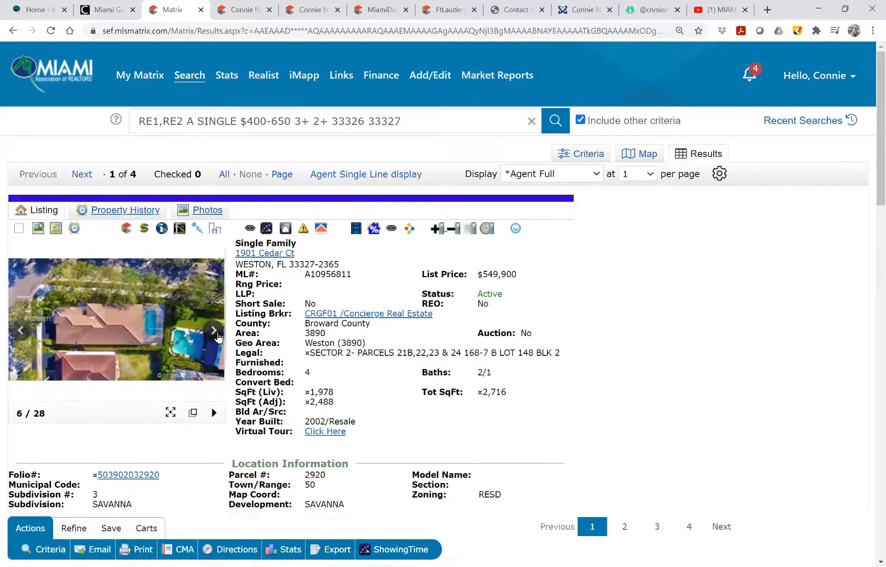
pyautogui.click(214, 332)
pyautogui.click(214, 331)
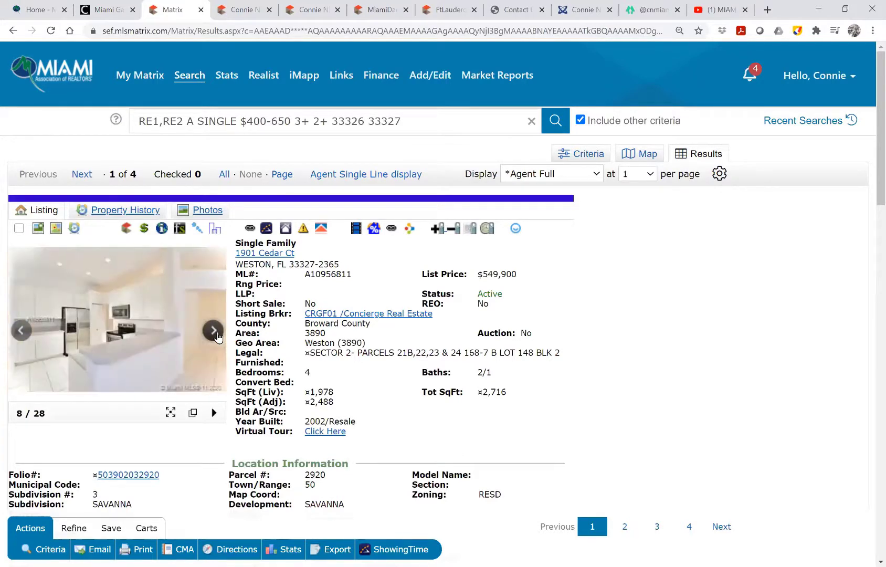
pyautogui.click(214, 331)
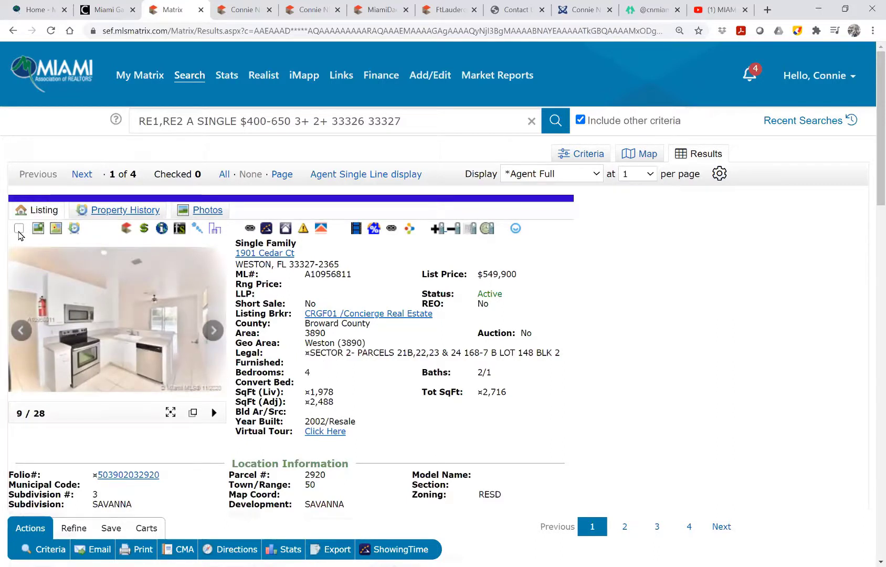
pyautogui.click(18, 228)
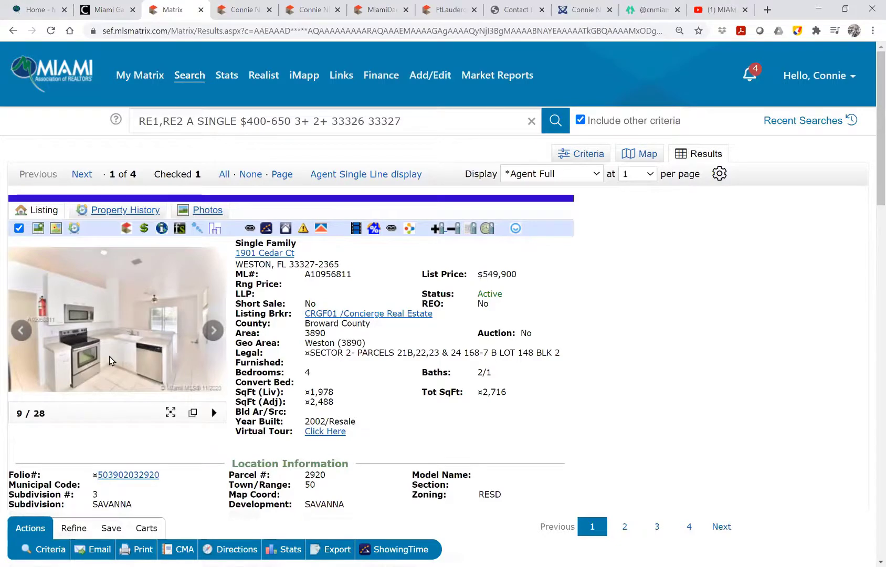
pyautogui.click(111, 360)
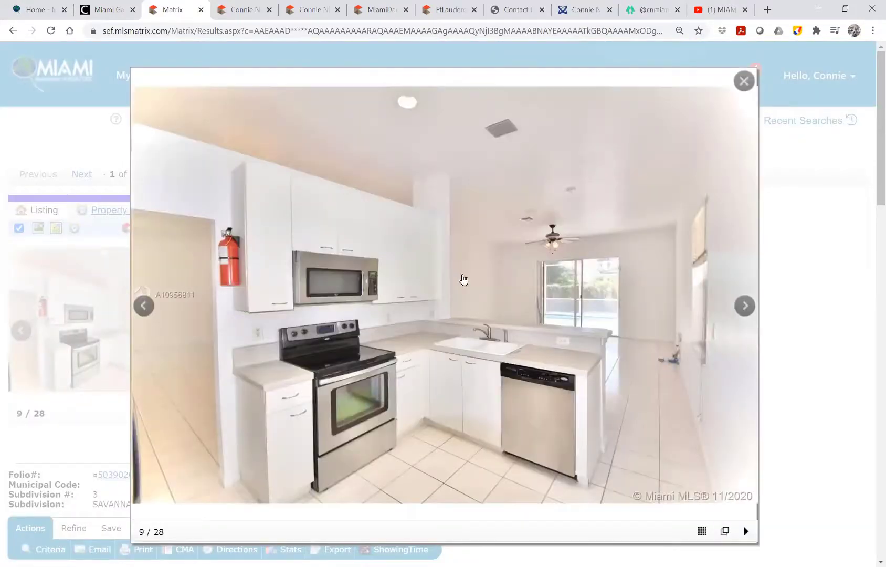
pyautogui.click(744, 87)
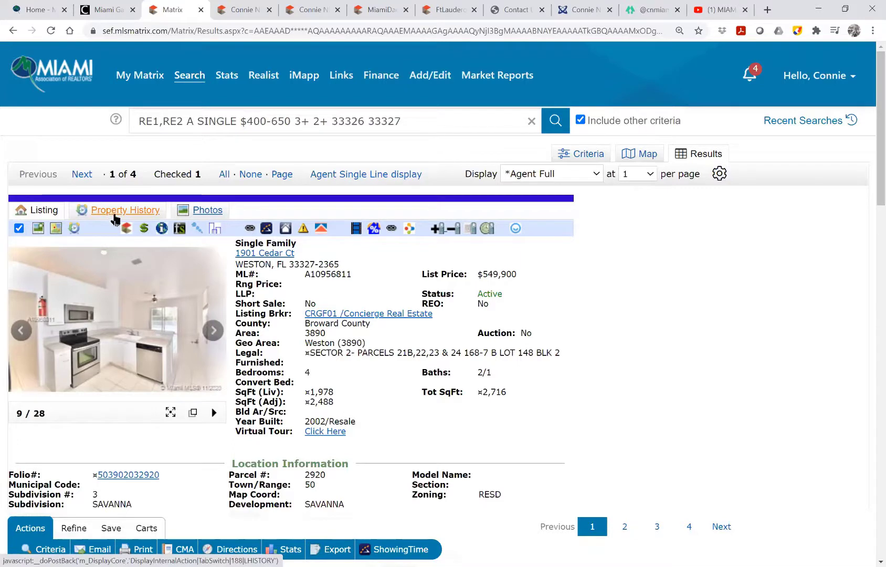
pyautogui.click(74, 230)
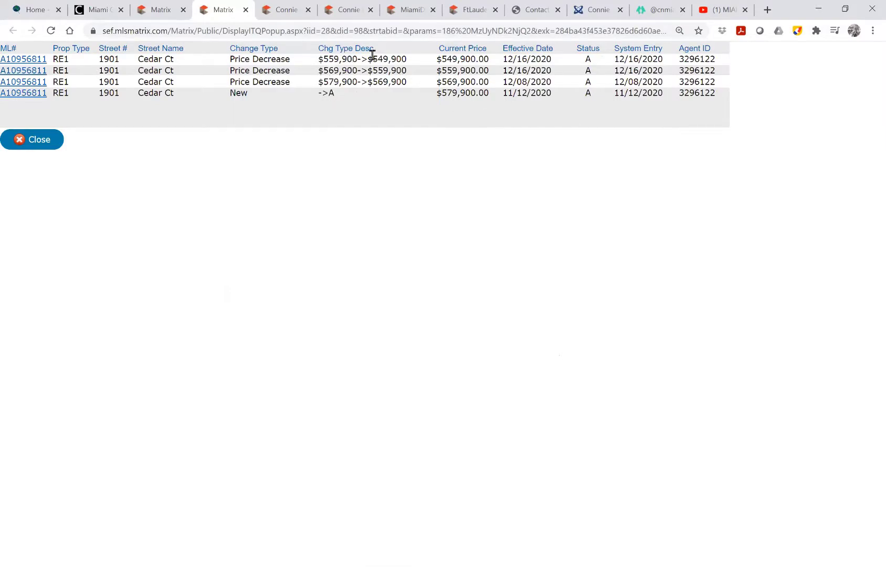
pyautogui.click(163, 14)
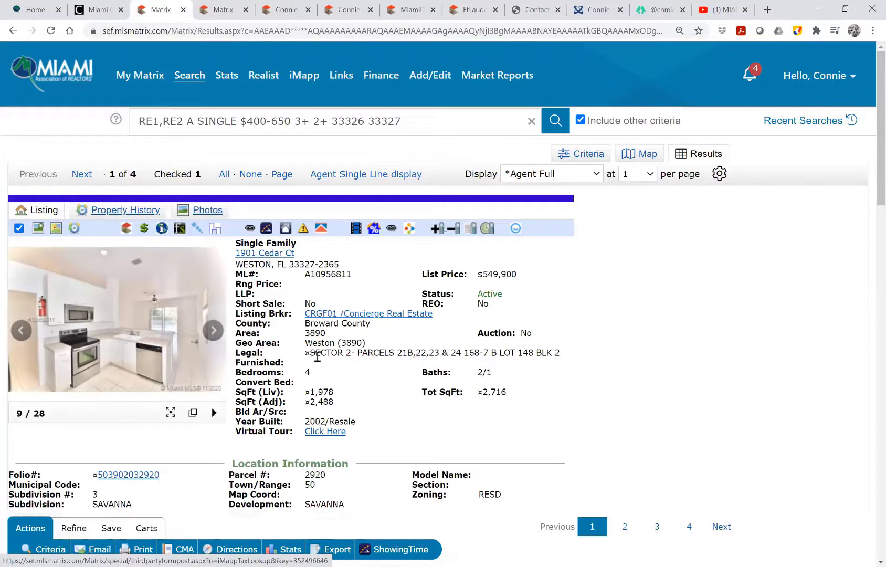
pyautogui.moveTo(316, 357); pyautogui.dragTo(304, 360)
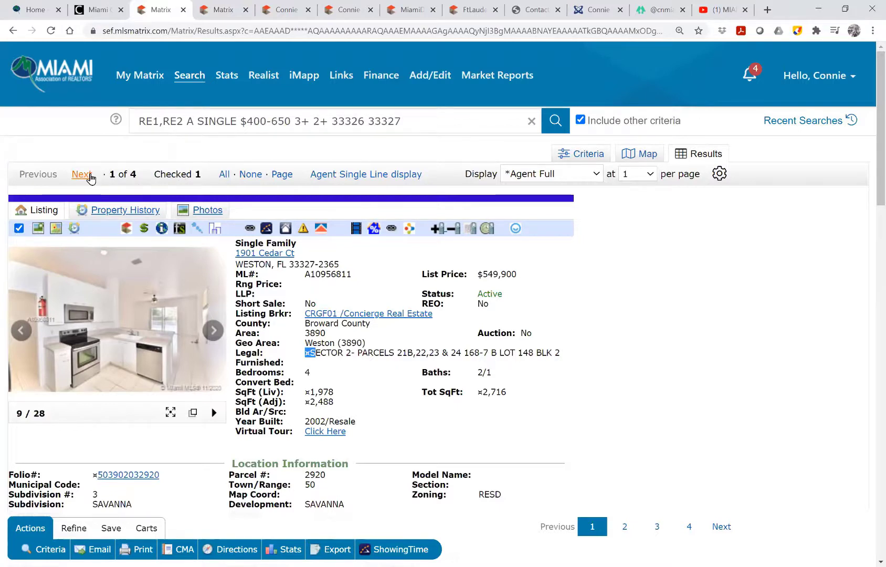
pyautogui.click(89, 178)
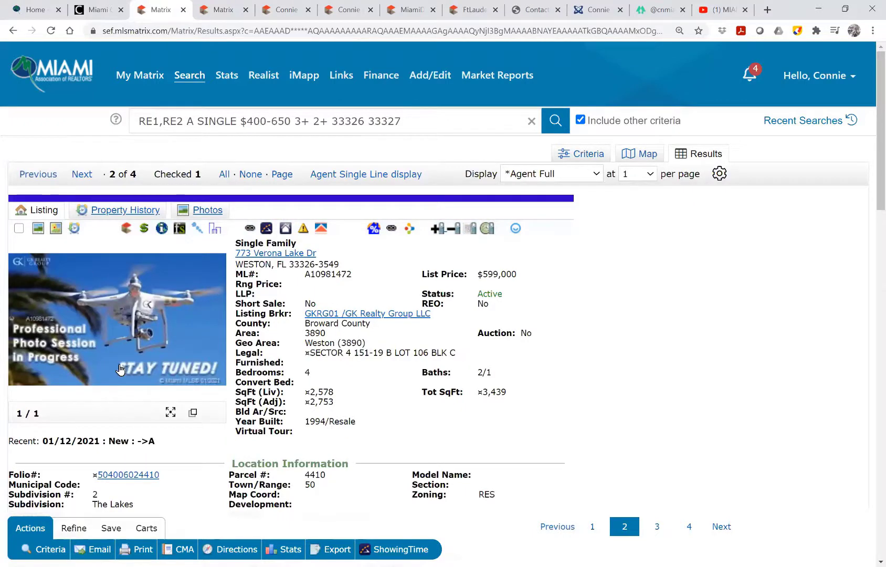
pyautogui.click(81, 178)
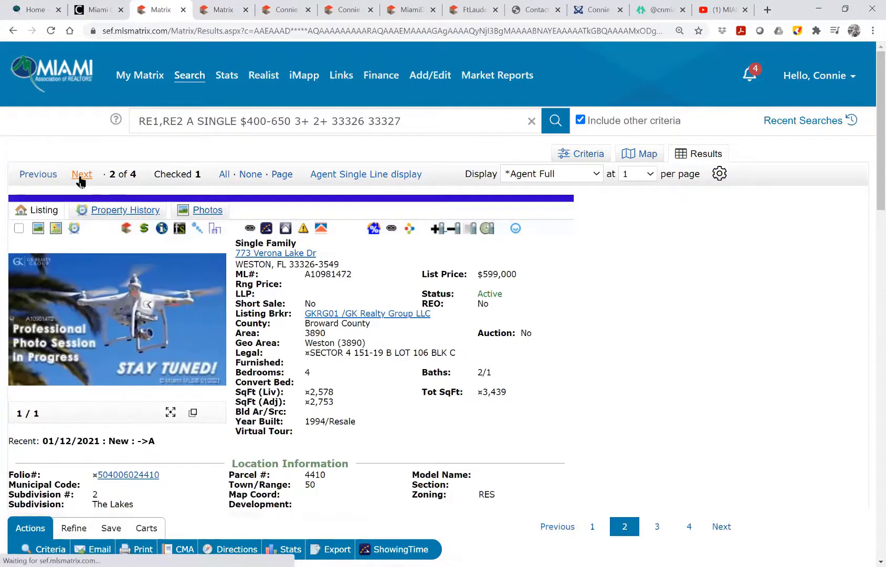
pyautogui.click(217, 335)
pyautogui.click(217, 335)
pyautogui.click(217, 336)
pyautogui.click(216, 336)
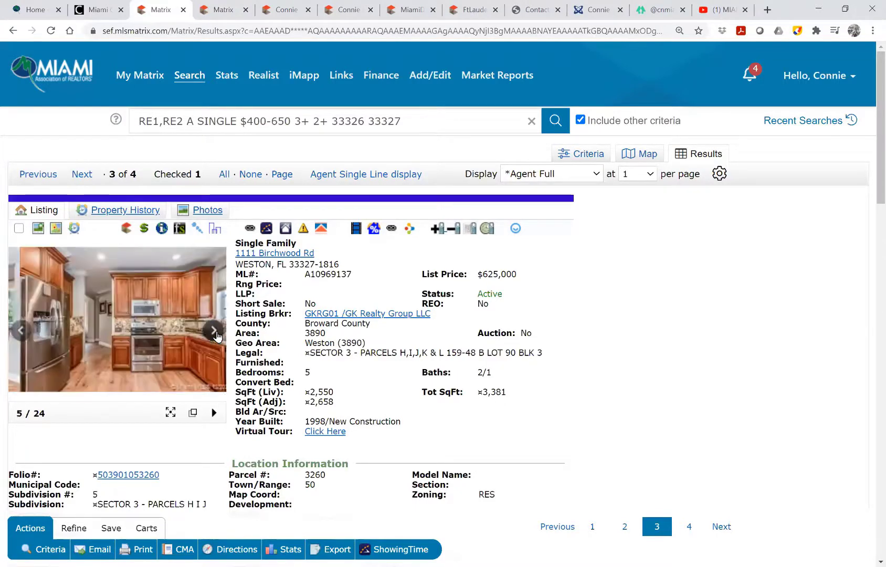
pyautogui.click(214, 331)
pyautogui.click(214, 330)
pyautogui.click(19, 229)
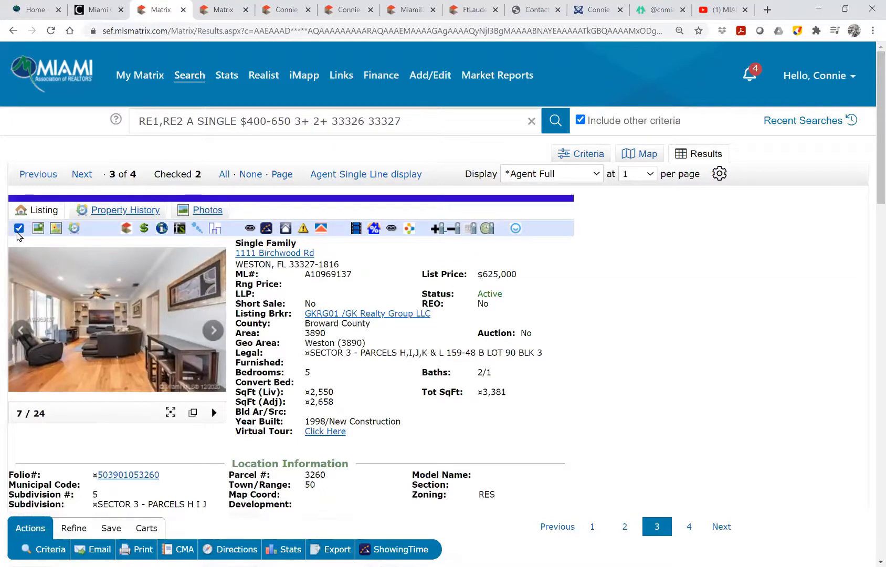
pyautogui.click(364, 178)
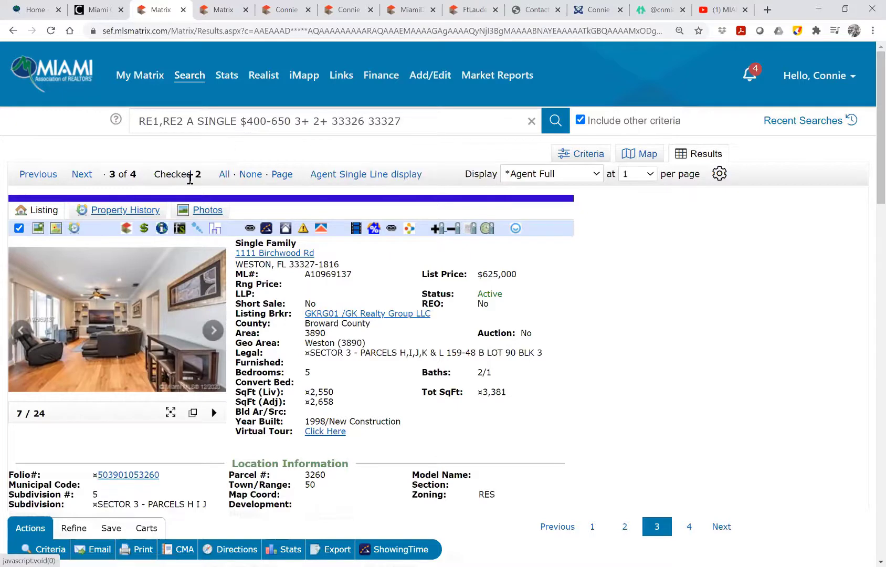
pyautogui.click(359, 178)
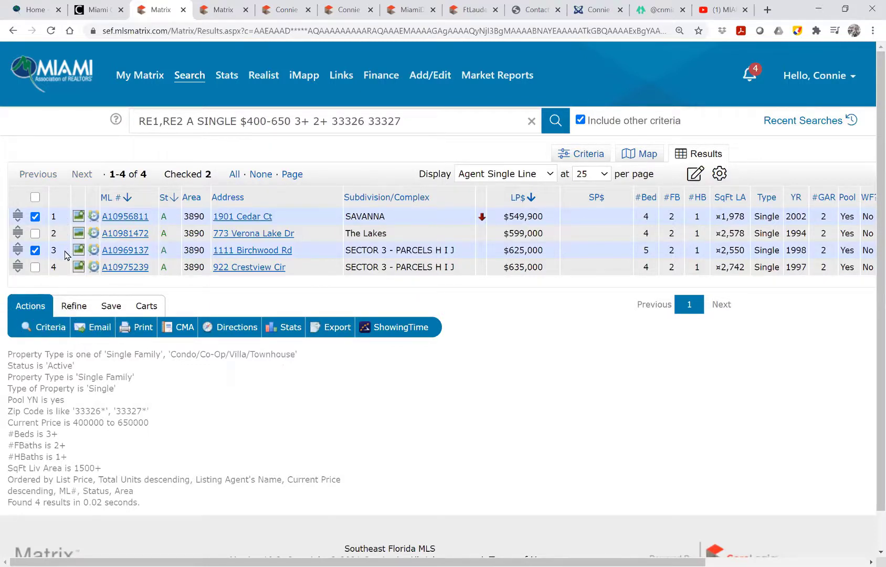
pyautogui.click(81, 310)
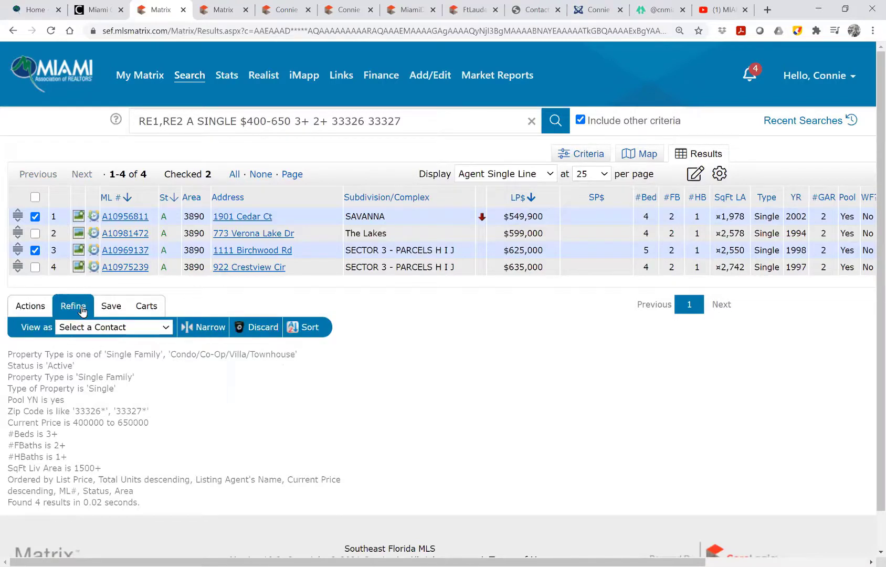
pyautogui.click(199, 334)
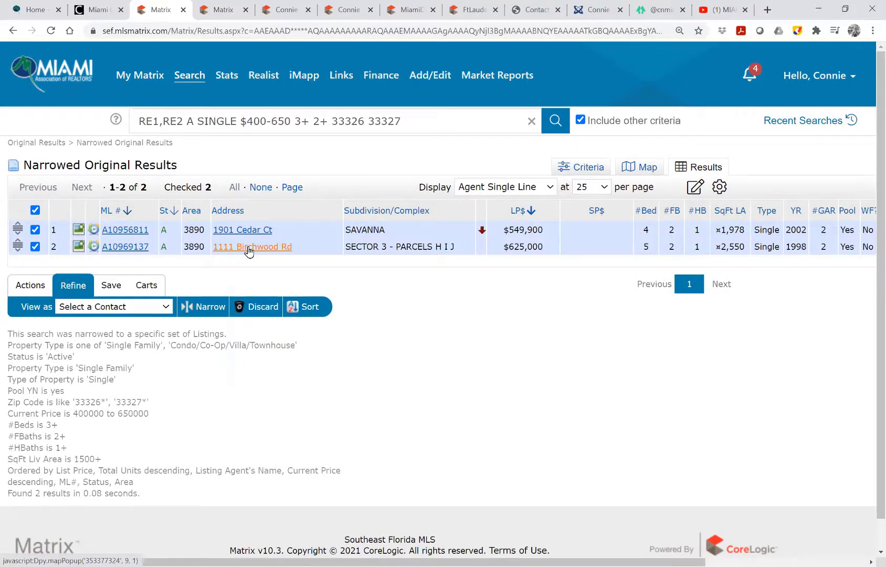
pyautogui.click(31, 286)
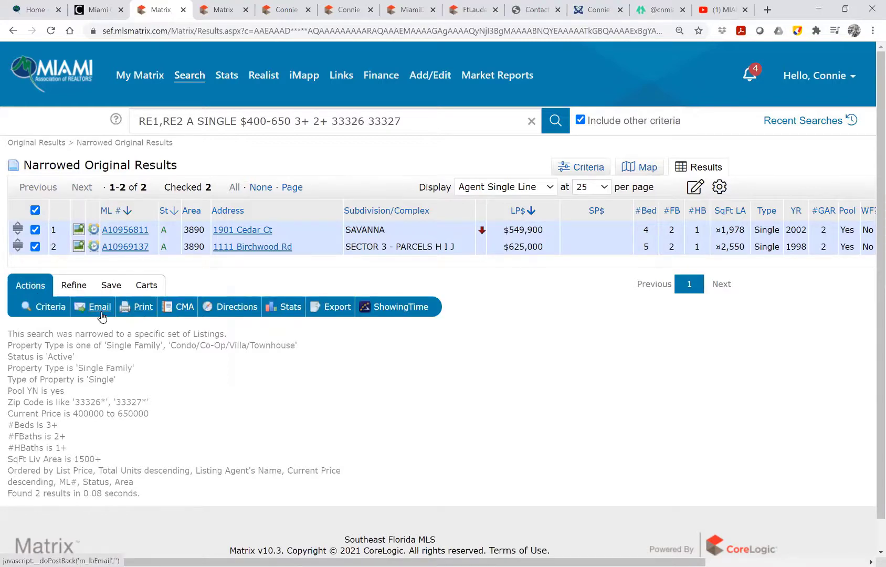
# - Start an email of the two listings, search the recipient field for the client's surname, then clear it
pyautogui.click(99, 307)
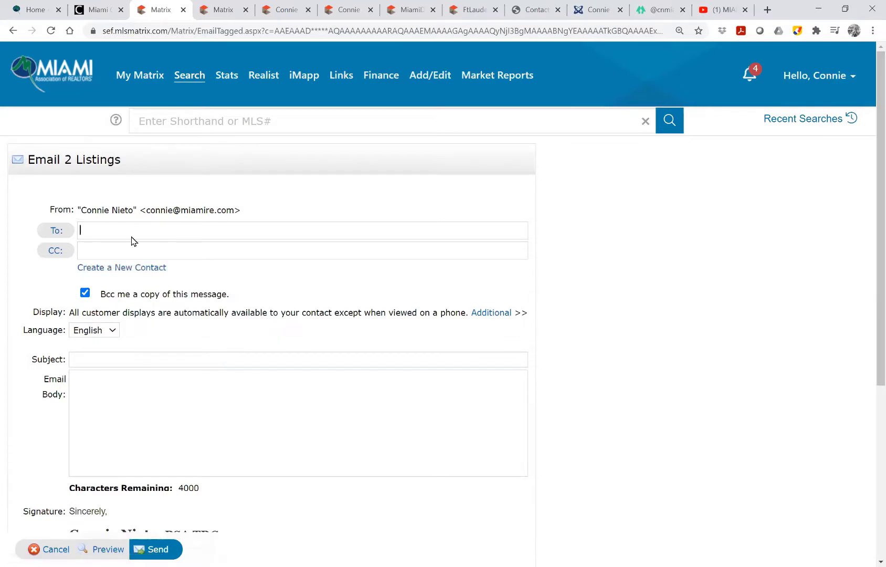
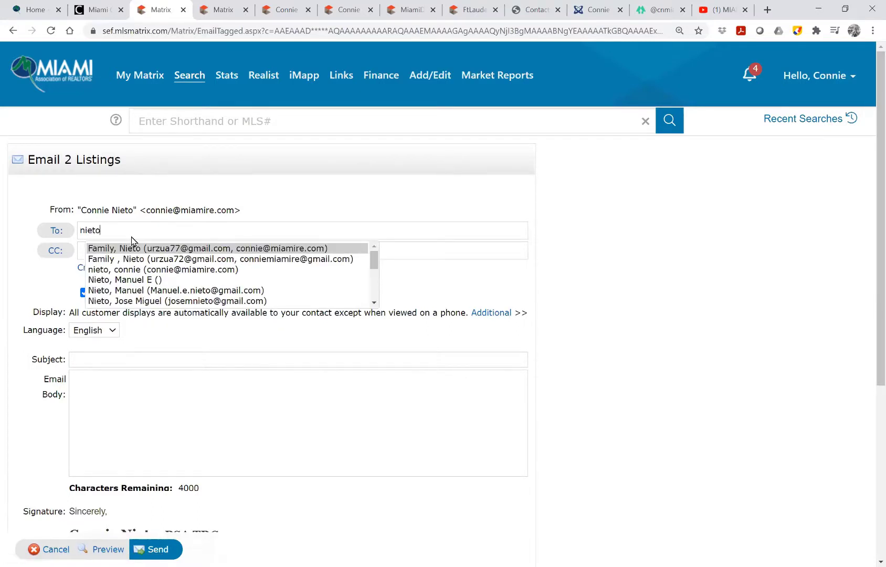
pyautogui.click(425, 285)
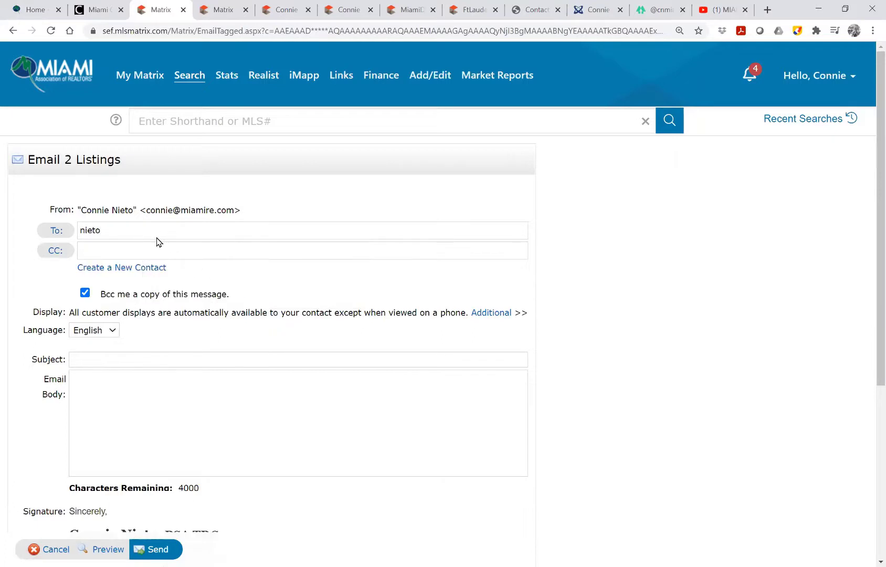
pyautogui.hotkey('ctrl', 'a')
pyautogui.press('BackSpace')
# - Create a new contact with the client's first name, last name, e-mail address and a custom salutation
pyautogui.click(151, 272)
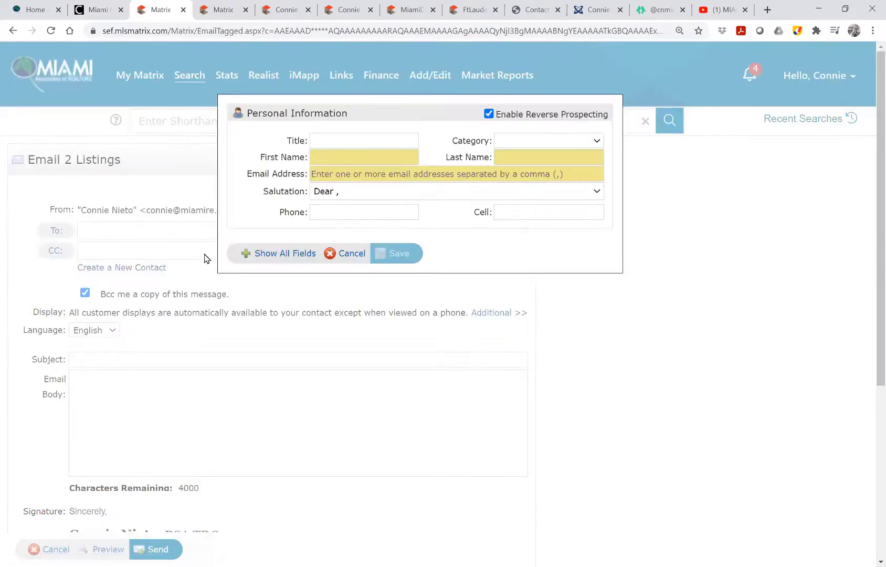
pyautogui.click(324, 157)
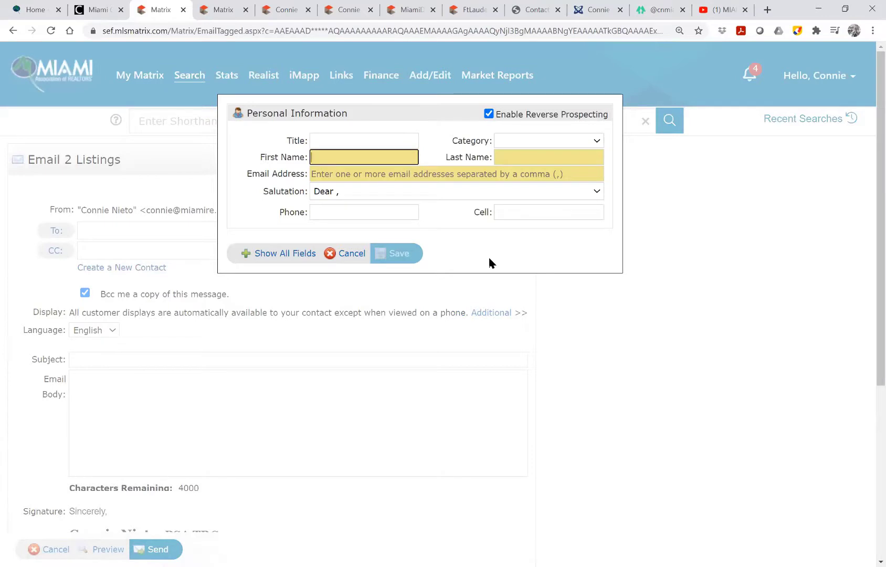
pyautogui.press('Tab')
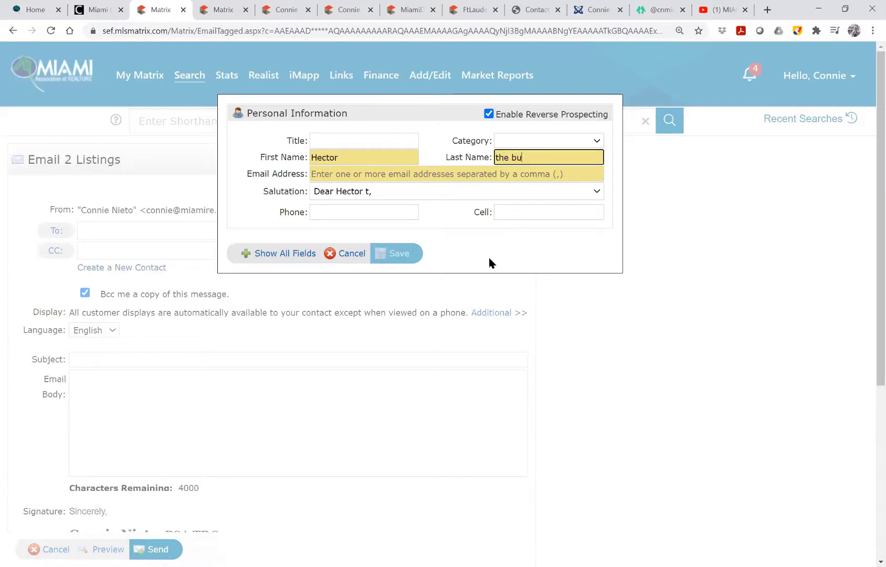
pyautogui.press('Tab')
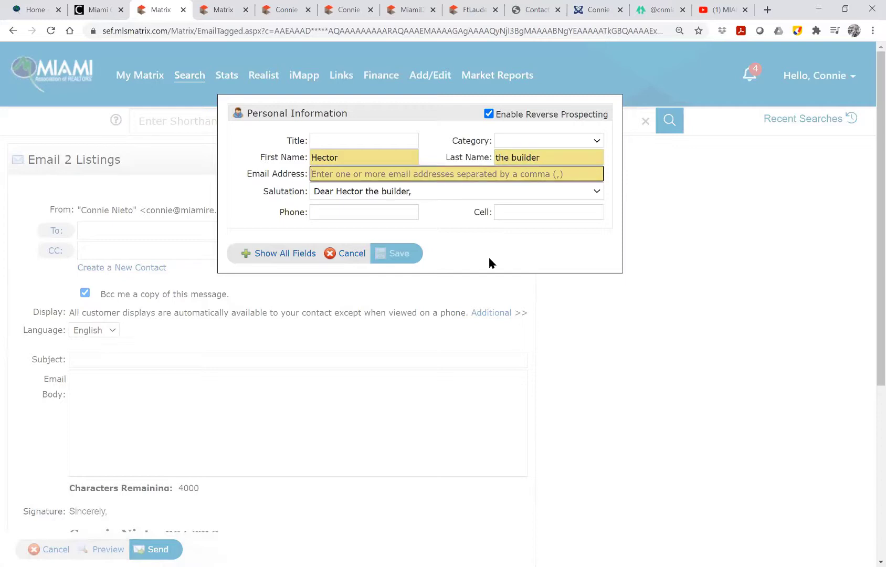
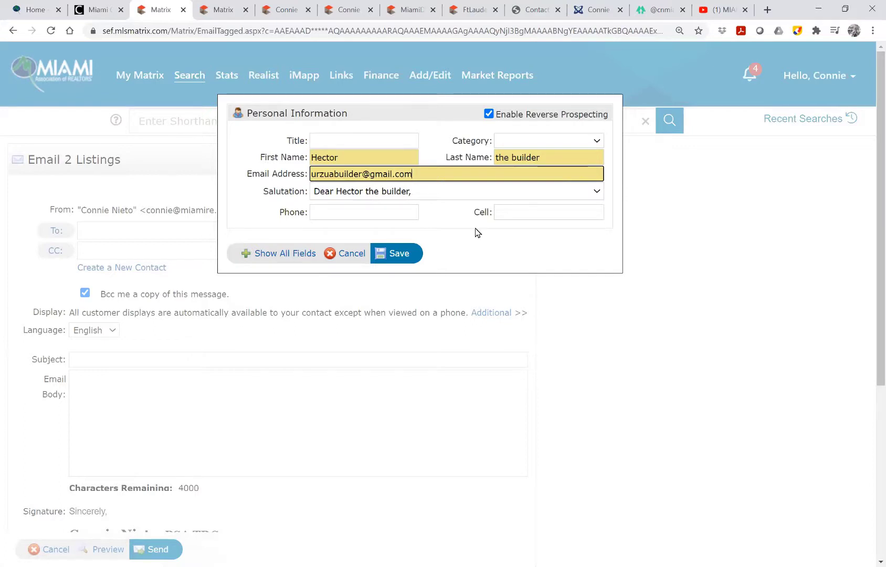
pyautogui.click(460, 195)
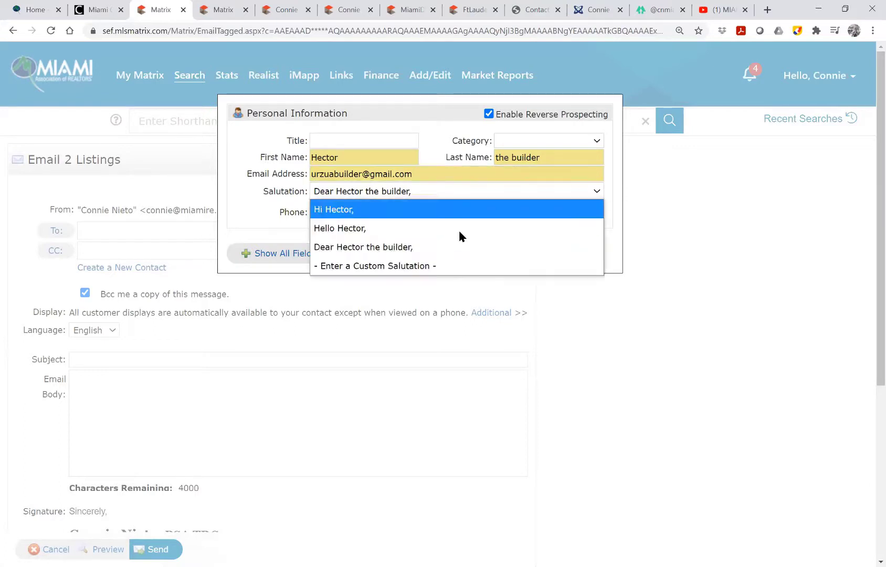
pyautogui.click(459, 265)
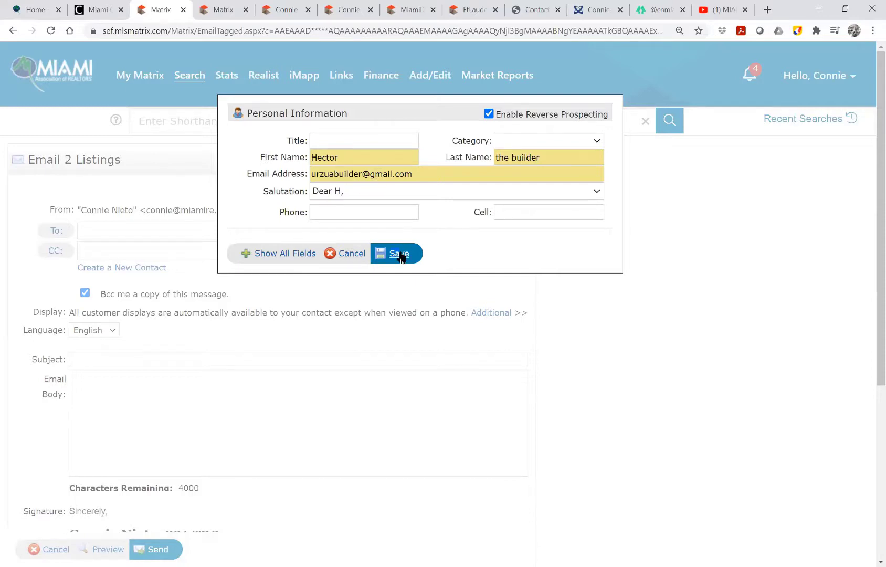
pyautogui.click(399, 254)
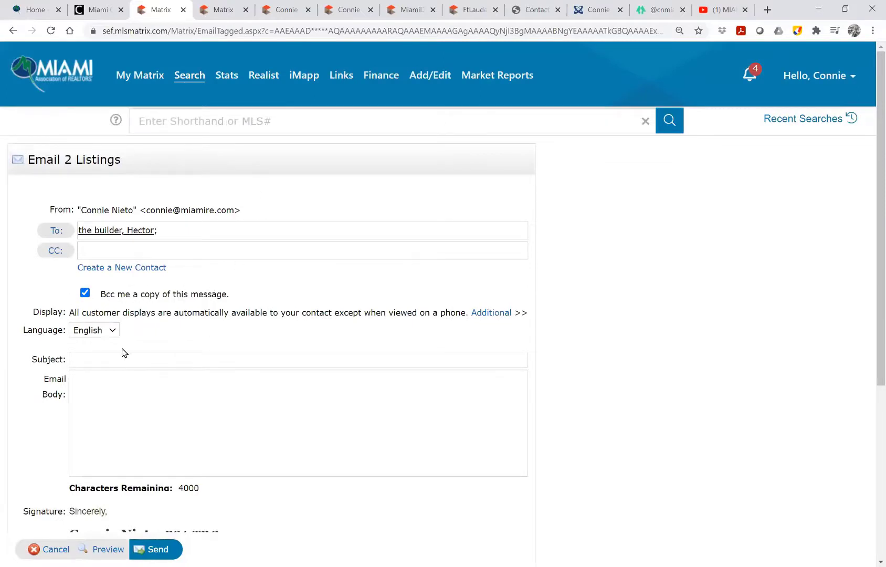
# - Keep English as the language and set the subject to 'homes for H in 33326, 33327'
pyautogui.click(108, 332)
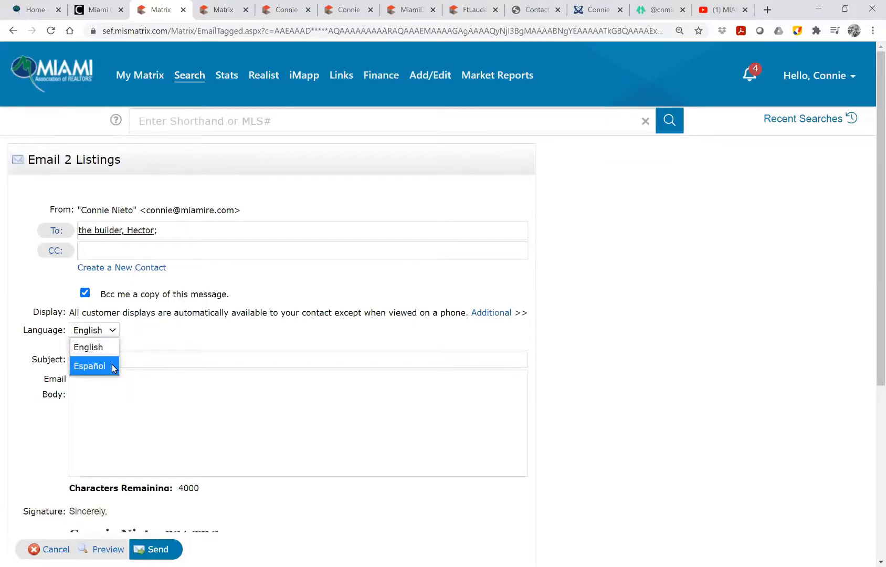
pyautogui.click(152, 355)
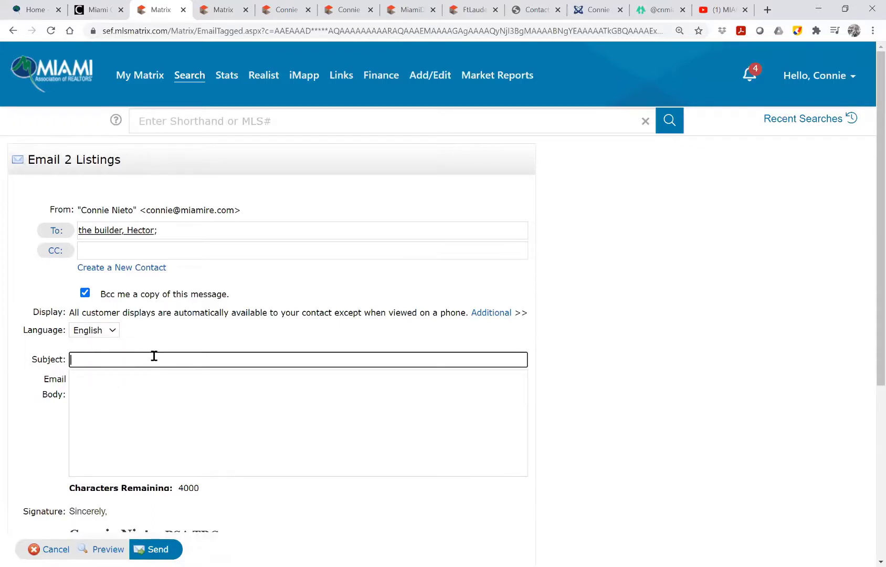
pyautogui.write('homes for ')
pyautogui.write('you..')
pyautogui.write('n 33326')
pyautogui.write(', 33327')
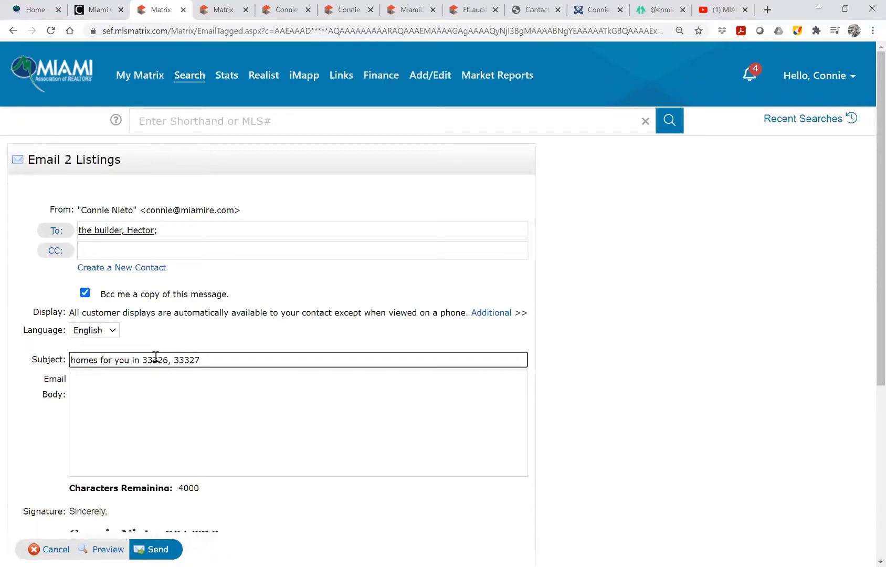
pyautogui.click(125, 391)
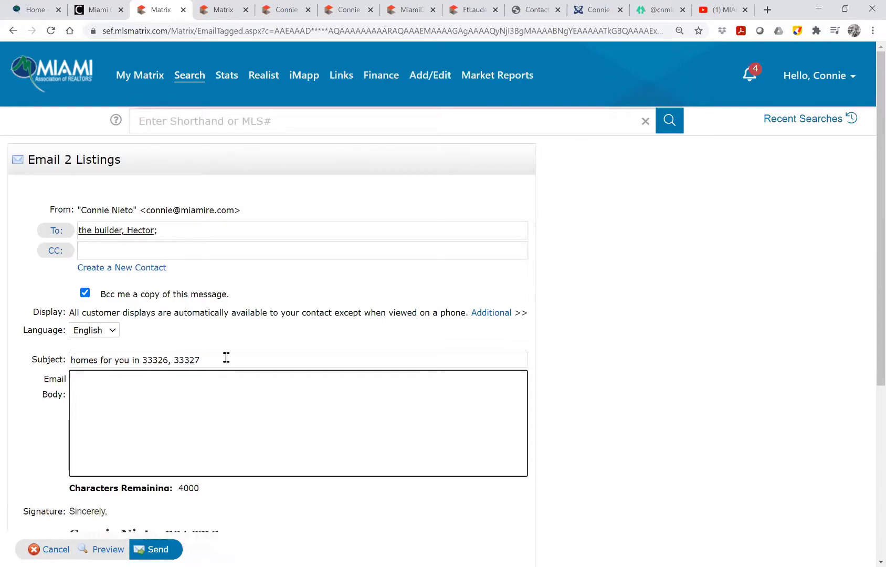
pyautogui.click(245, 364)
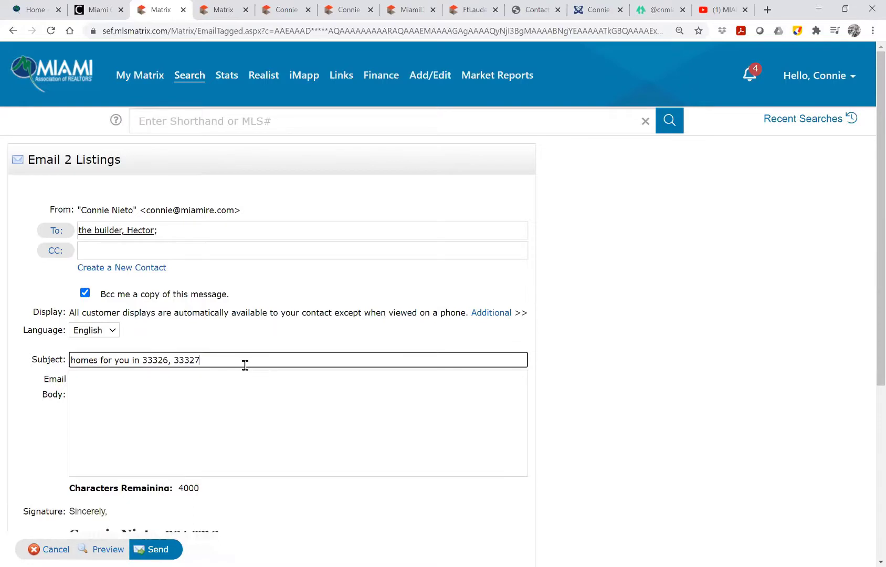
pyautogui.click(128, 360)
pyautogui.press('BackSpace')
pyautogui.press('BackSpace')
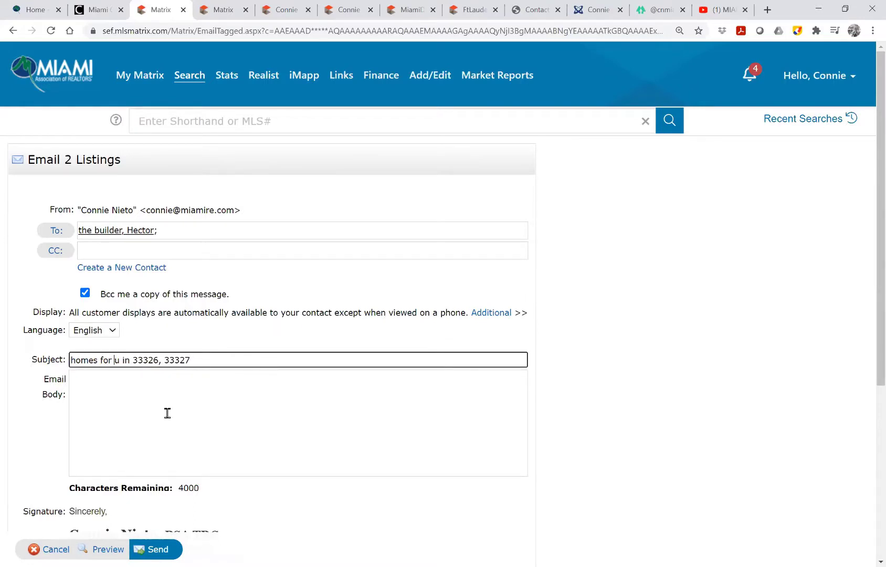
pyautogui.write('H')
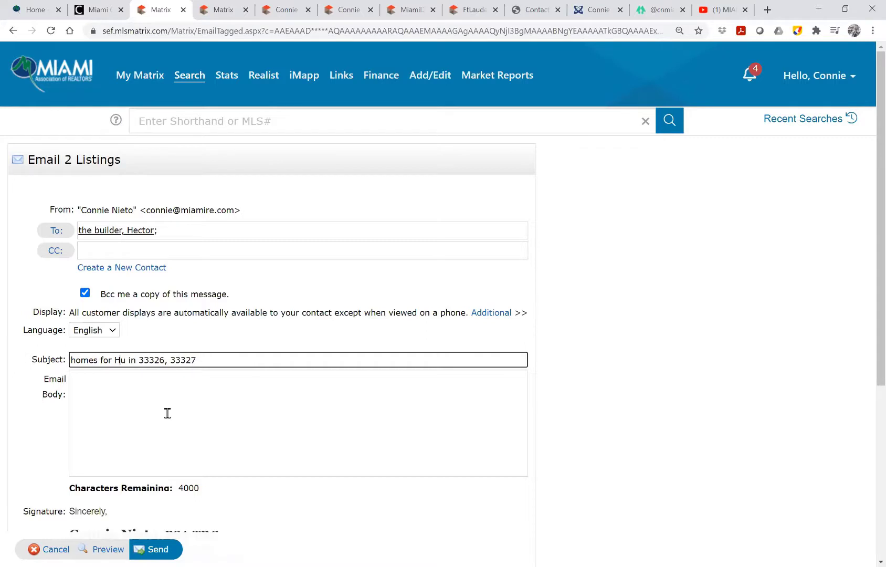
pyautogui.press('Delete')
# - Write the email body 'Here you go! Let me know what you like!'
pyautogui.click(166, 412)
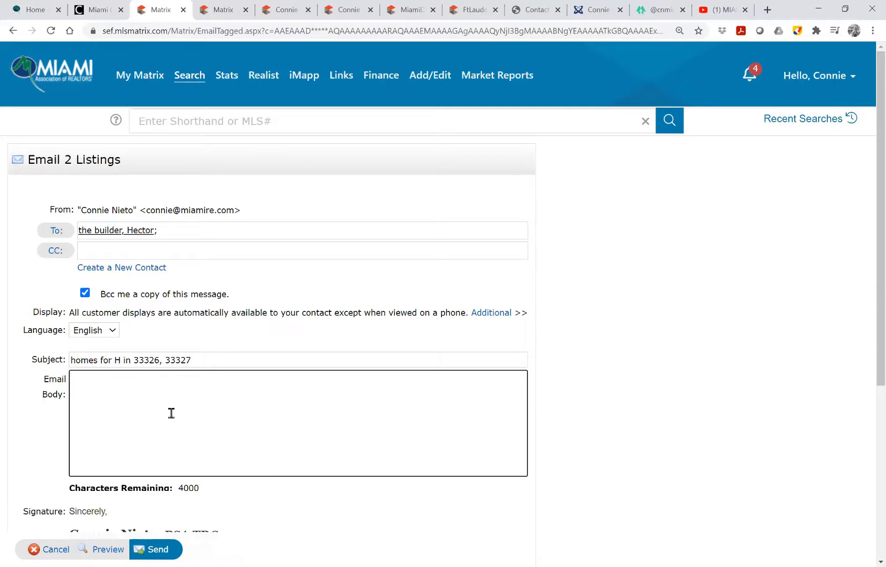
pyautogui.write('Here you go! Let me know ')
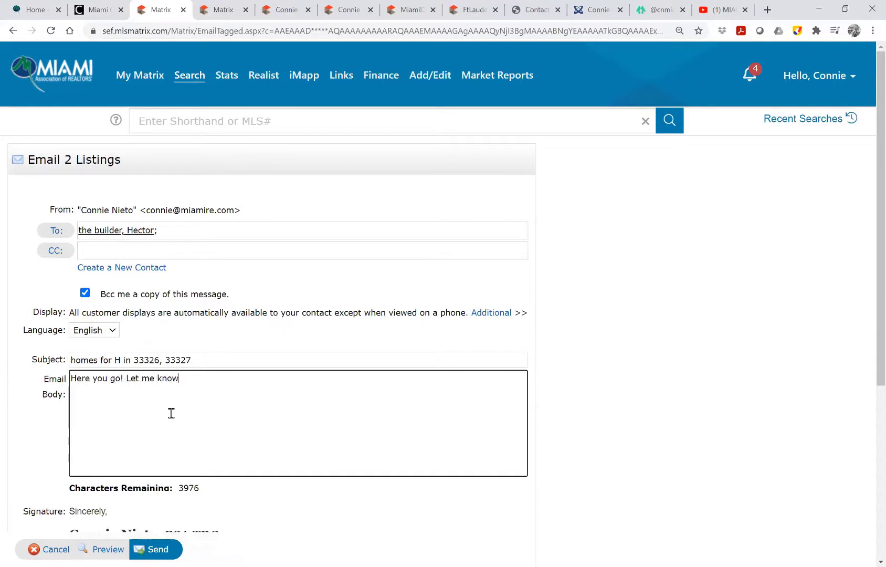
pyautogui.write('what you like!')
pyautogui.scroll(-5, 174, 415)
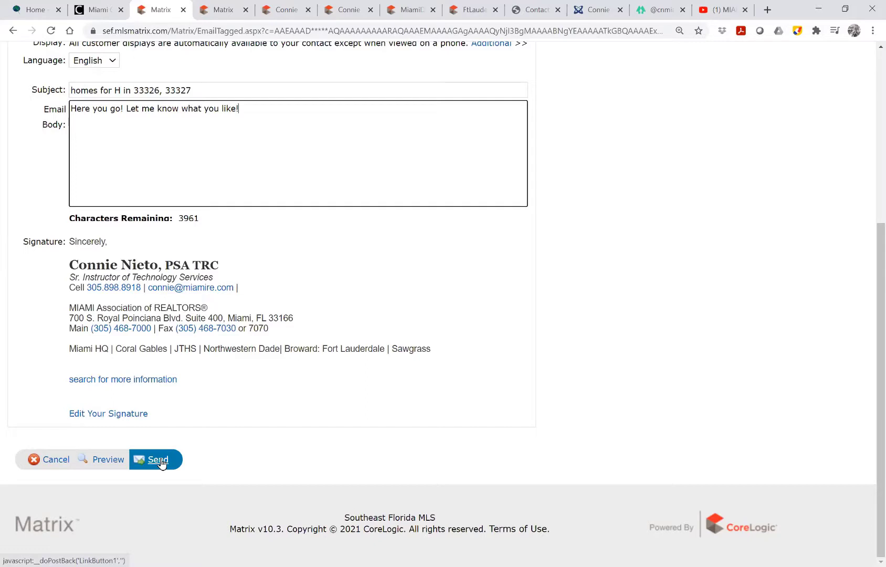
# - Preview the two-listing email as the recipient sees it, then return to the email form
pyautogui.click(109, 464)
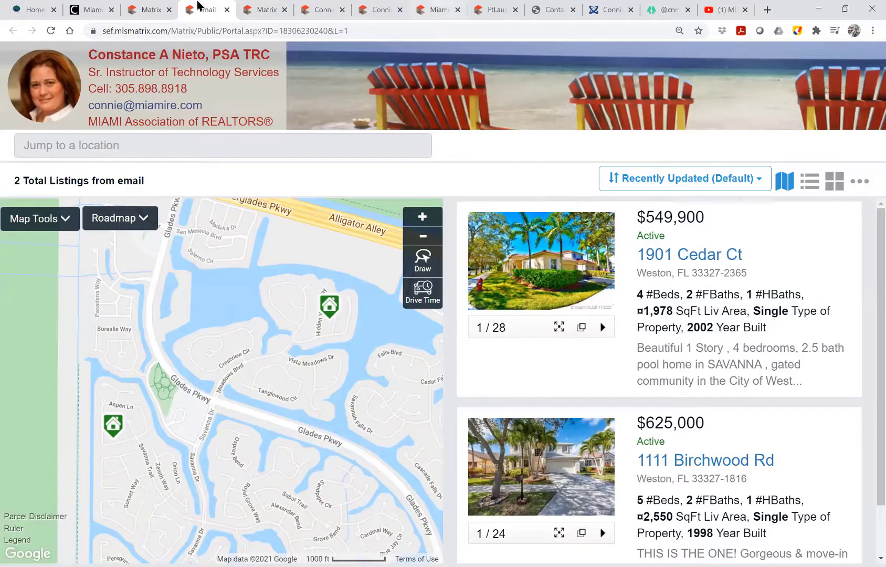
pyautogui.click(153, 16)
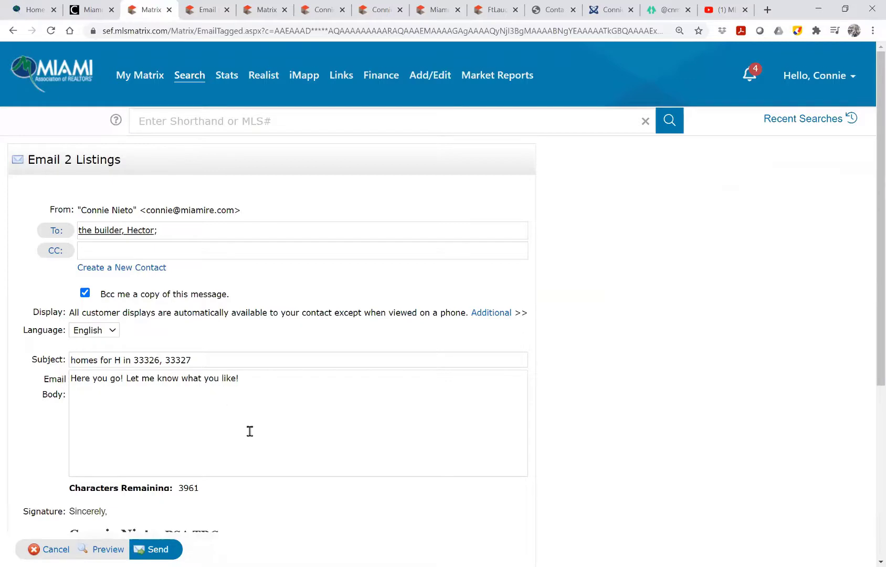
pyautogui.scroll(-3, 250, 430)
# - Send the email with the two pool-home listings, then bring up the Save options for the narrowed results
pyautogui.click(152, 549)
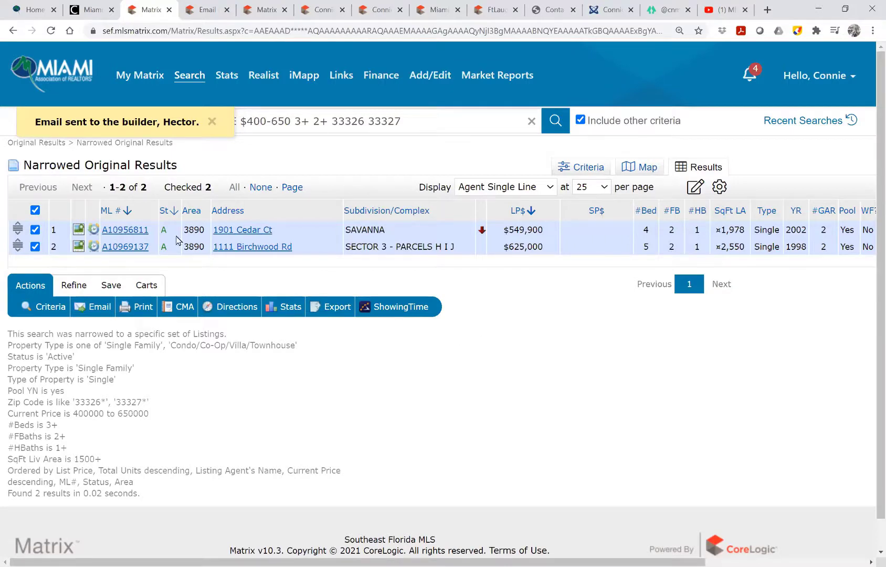
pyautogui.click(583, 172)
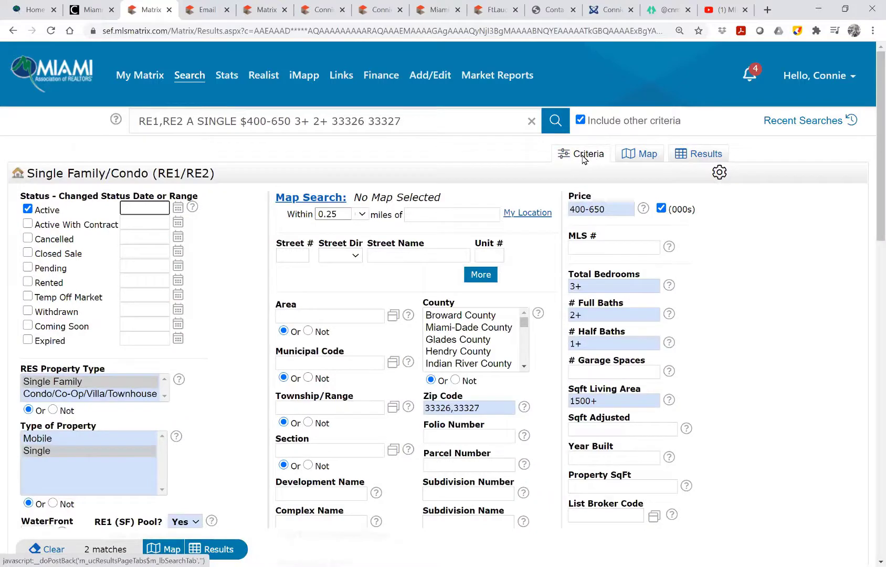
pyautogui.click(704, 160)
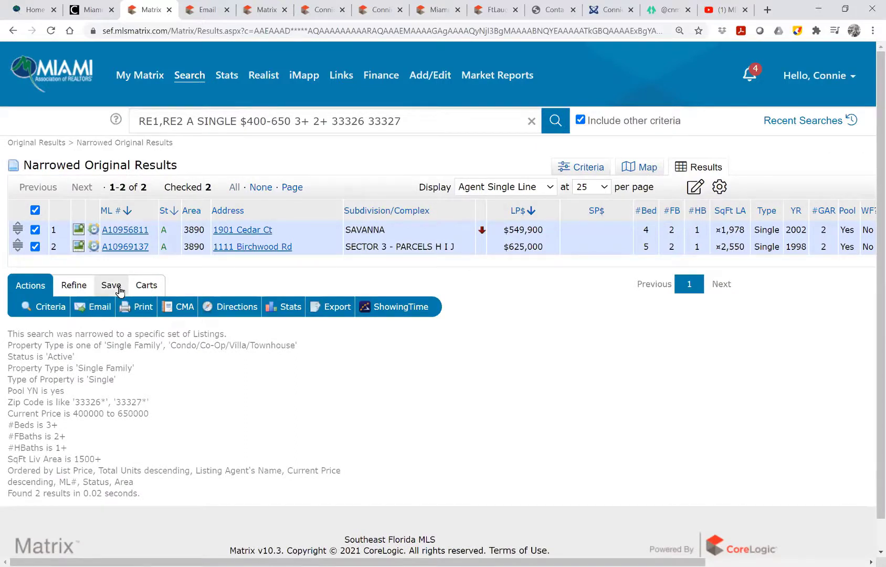
pyautogui.click(120, 291)
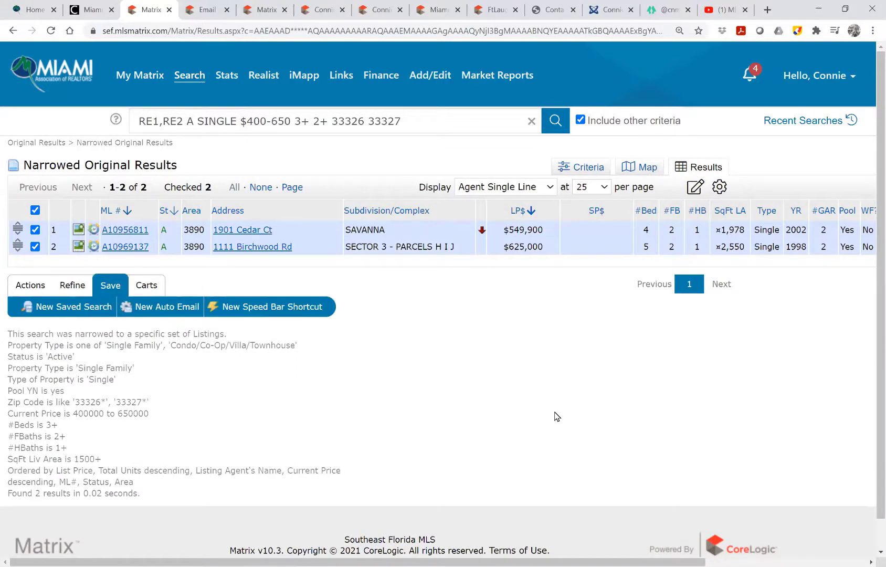
pyautogui.scroll(-1, 557, 416)
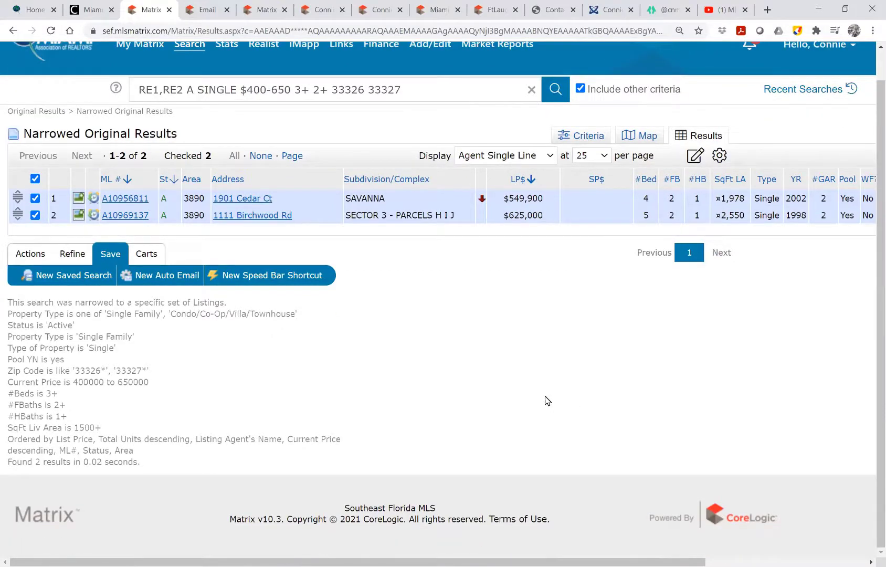
pyautogui.click(86, 281)
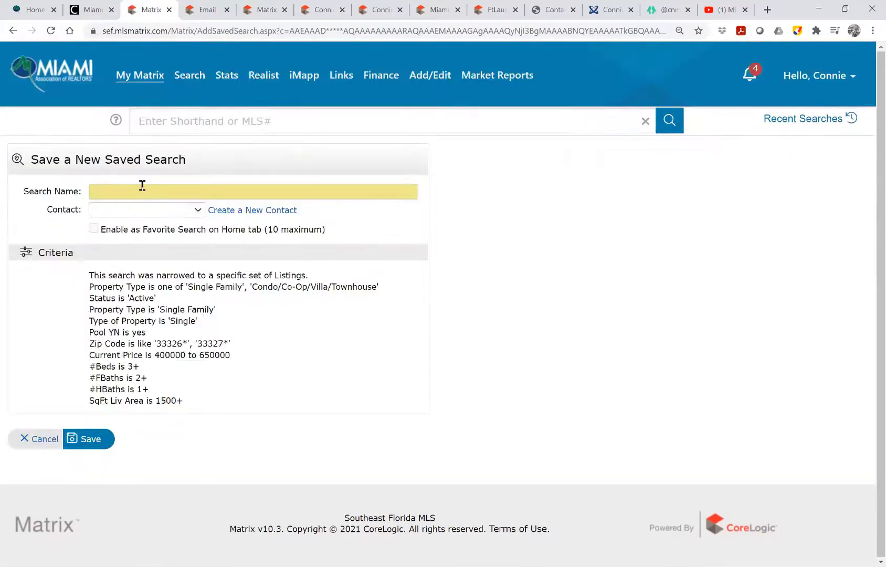
pyautogui.click(144, 191)
pyautogui.write('H ')
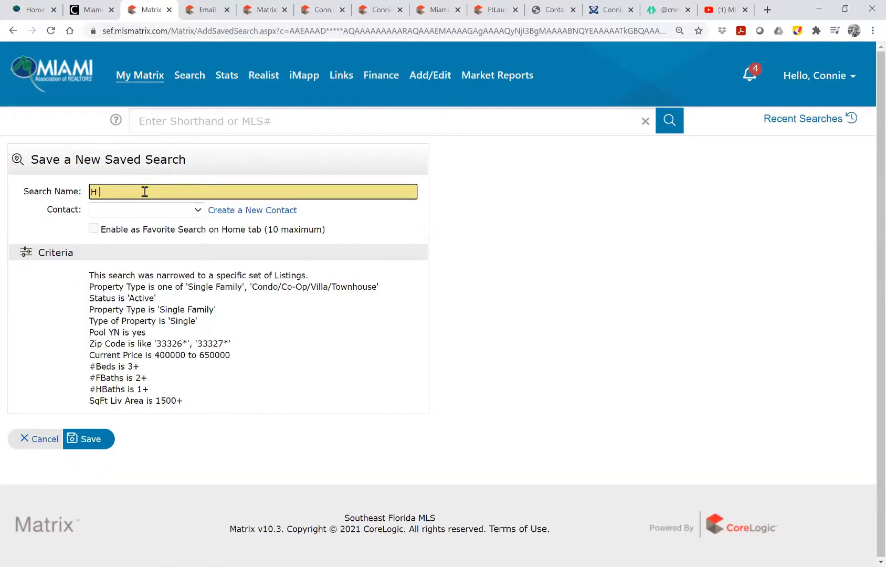
pyautogui.write('33326 33327')
pyautogui.click(169, 213)
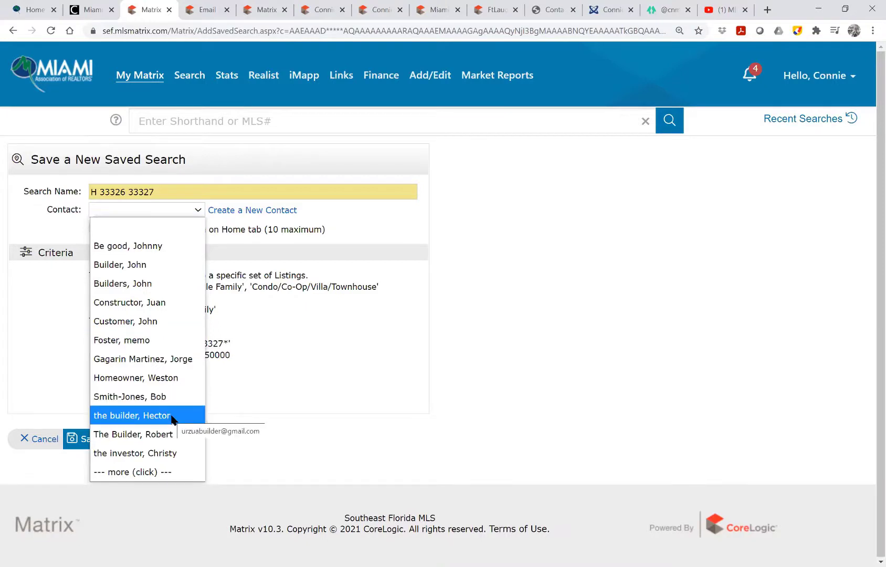
pyautogui.click(173, 416)
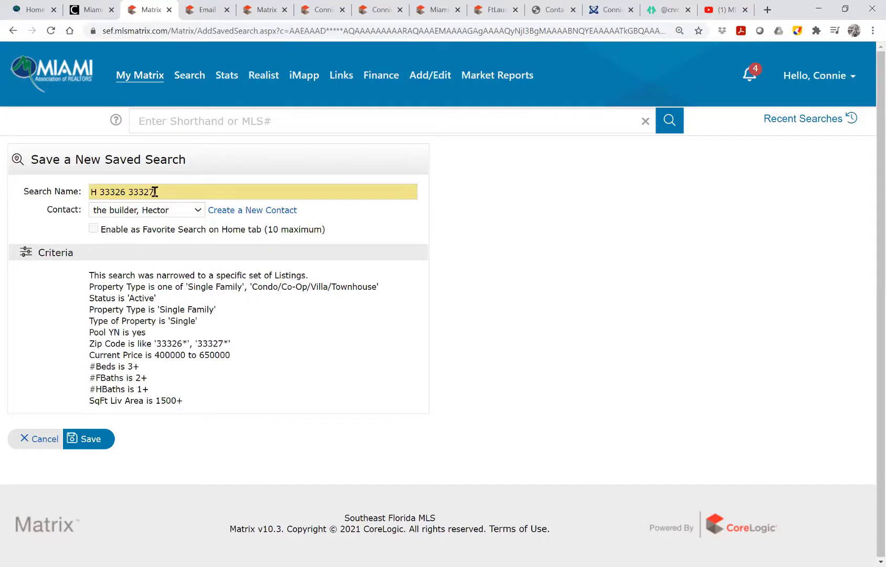
pyautogui.moveTo(96, 229)
pyautogui.click(84, 446)
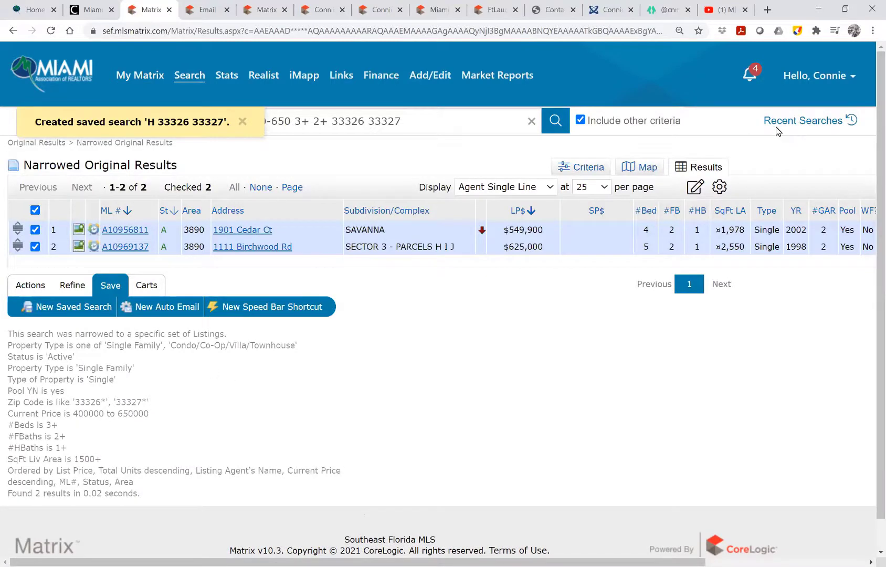
# - Open My Matrix > Saved Searches and sort the list by My Last Run
pyautogui.click(823, 123)
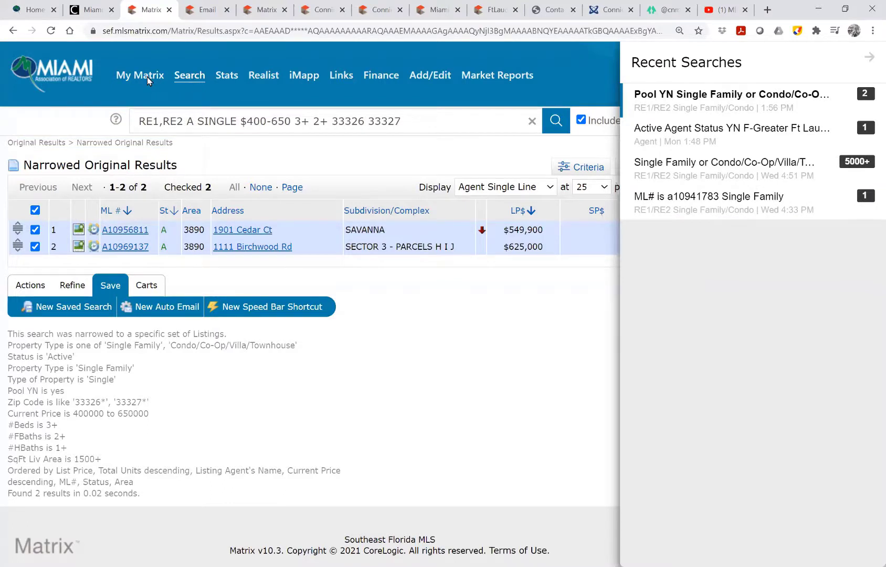
pyautogui.moveTo(147, 78)
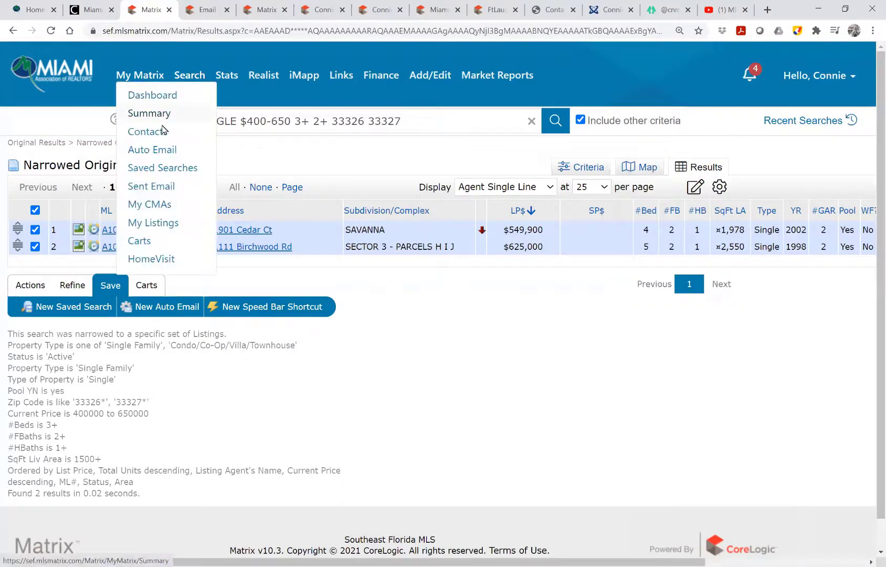
pyautogui.click(161, 173)
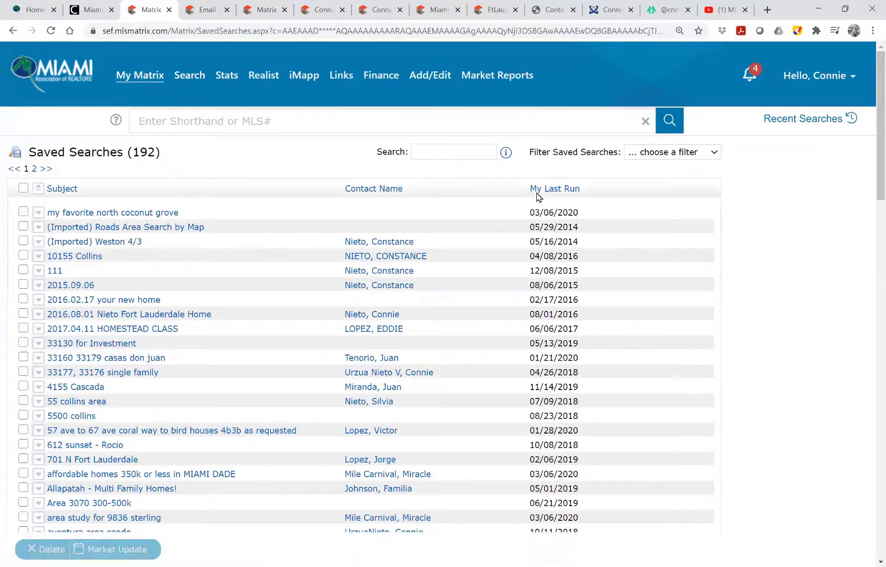
pyautogui.click(553, 190)
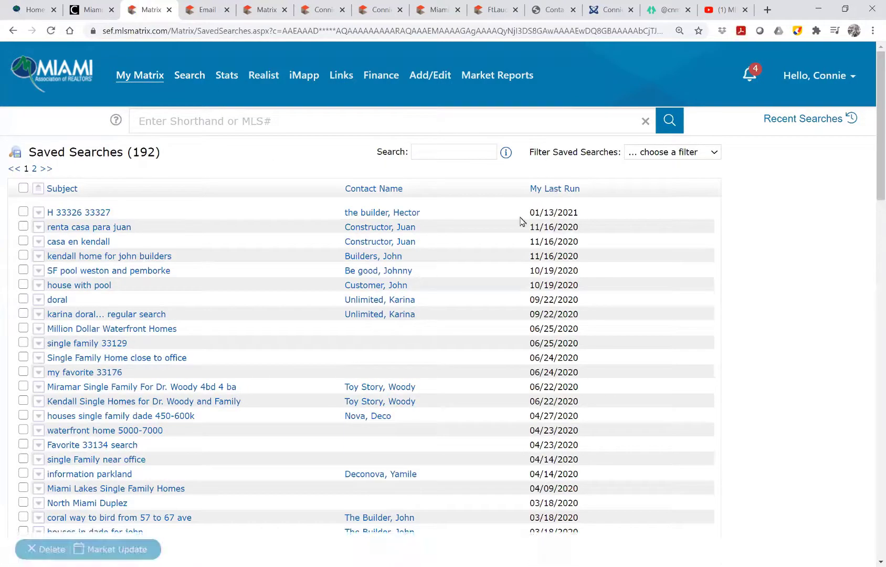
pyautogui.click(35, 217)
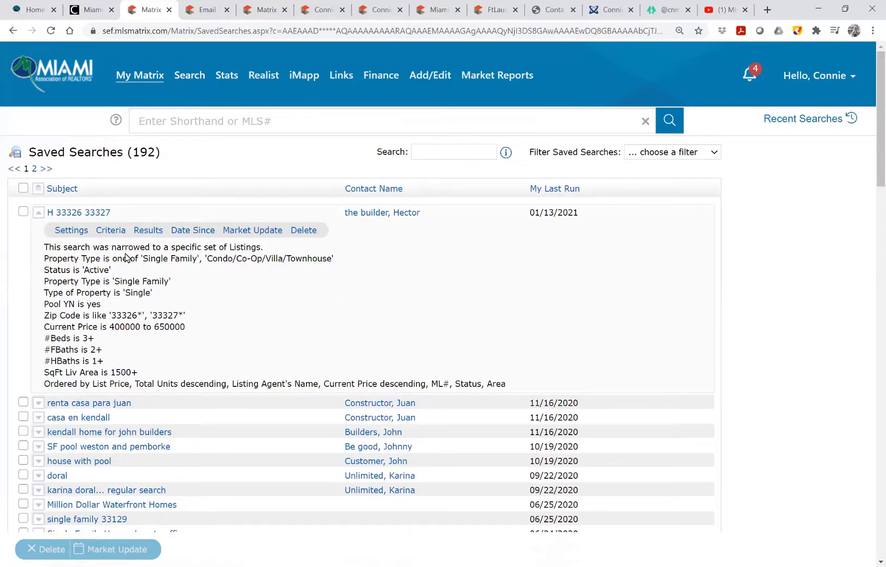
pyautogui.click(118, 233)
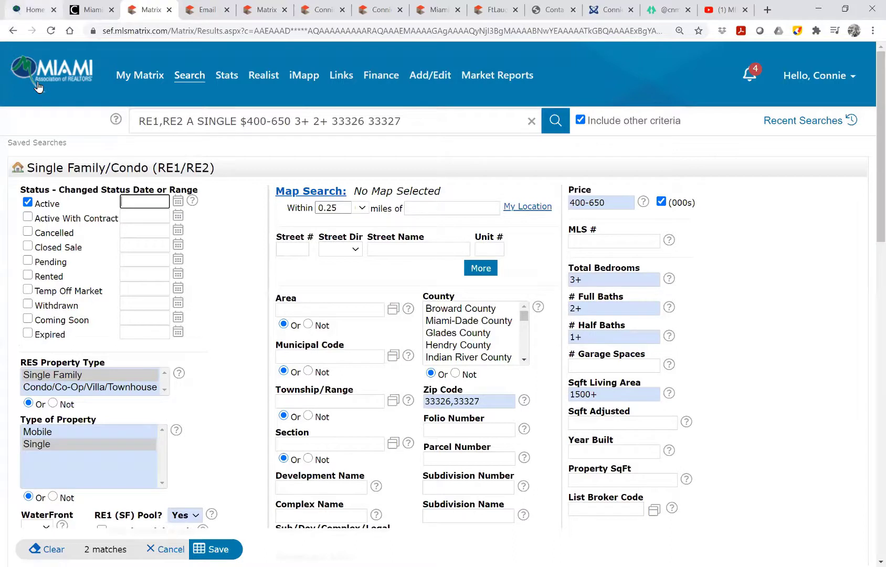
pyautogui.moveTo(145, 82)
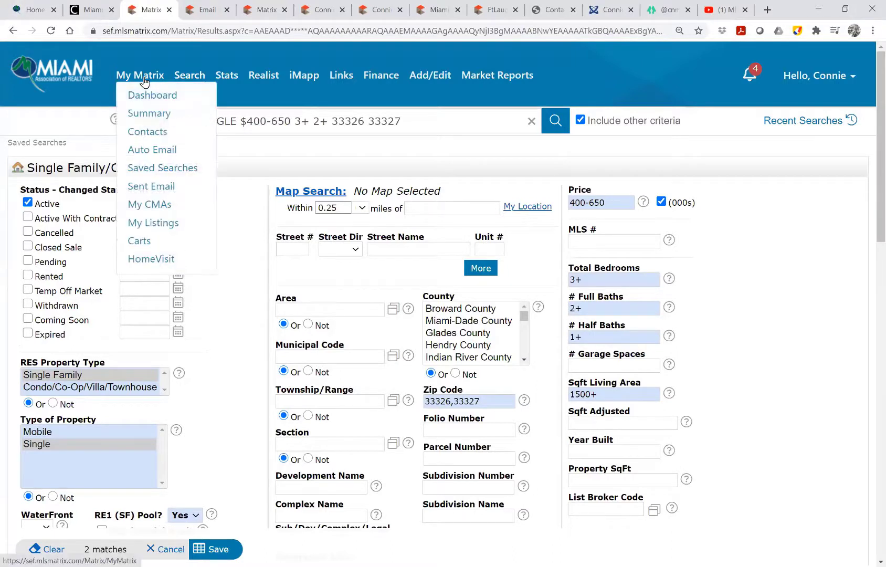
pyautogui.click(160, 173)
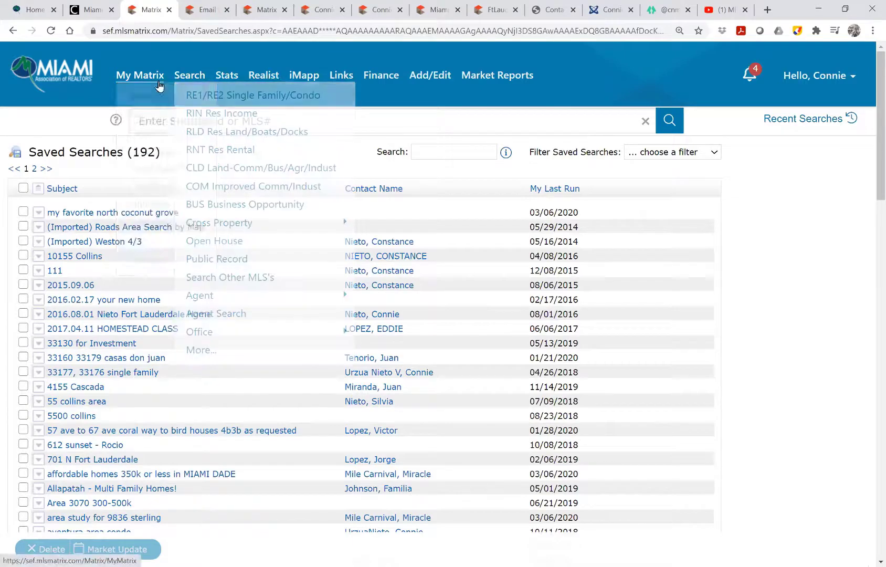
# - Open the builder contact from the Contacts list sorted by My Last Use
pyautogui.click(162, 138)
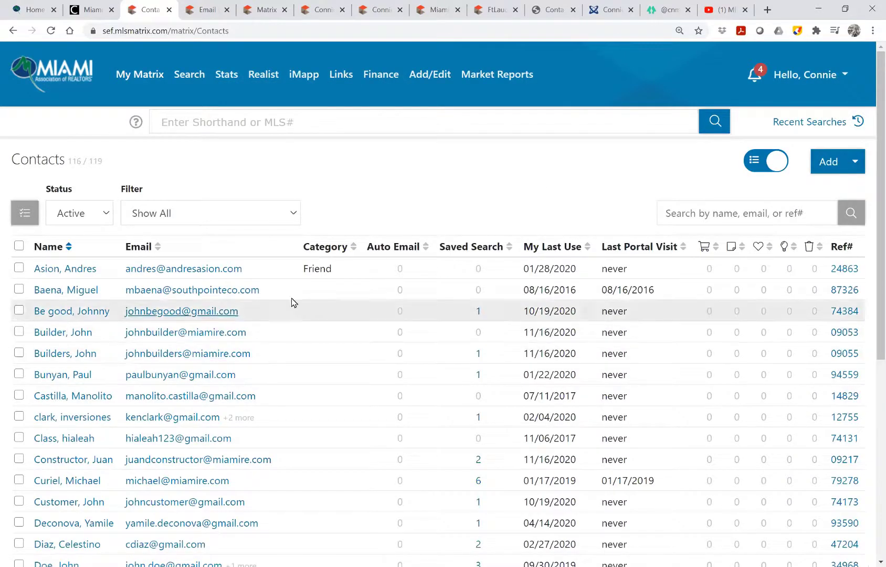
pyautogui.click(544, 254)
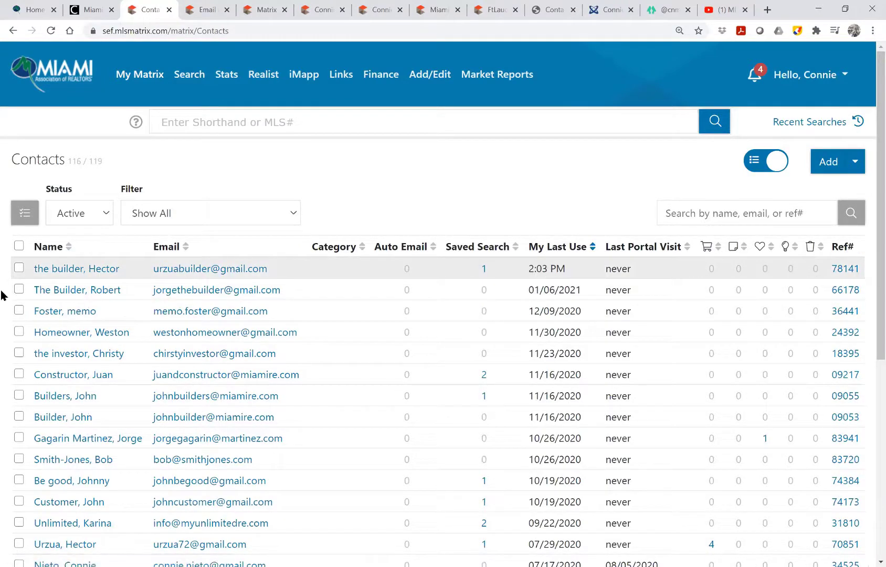
pyautogui.click(41, 271)
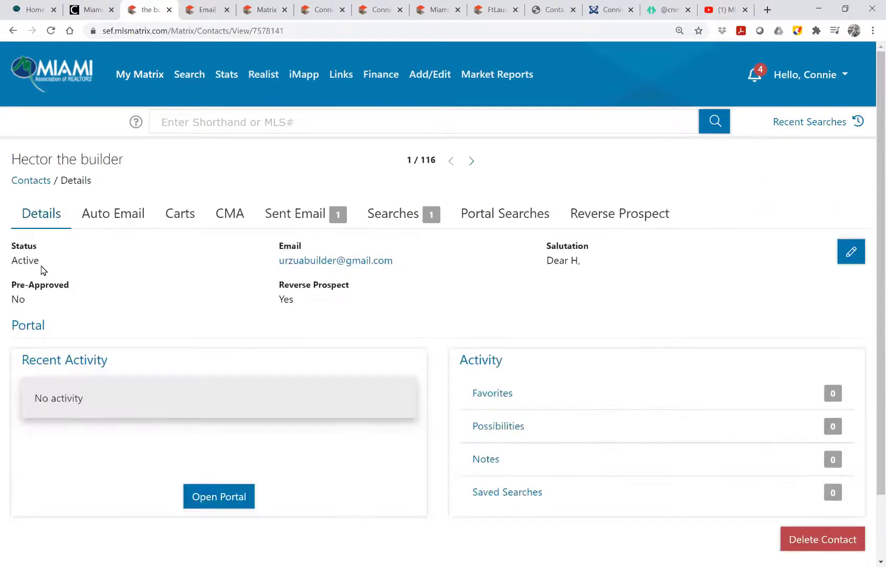
pyautogui.click(307, 220)
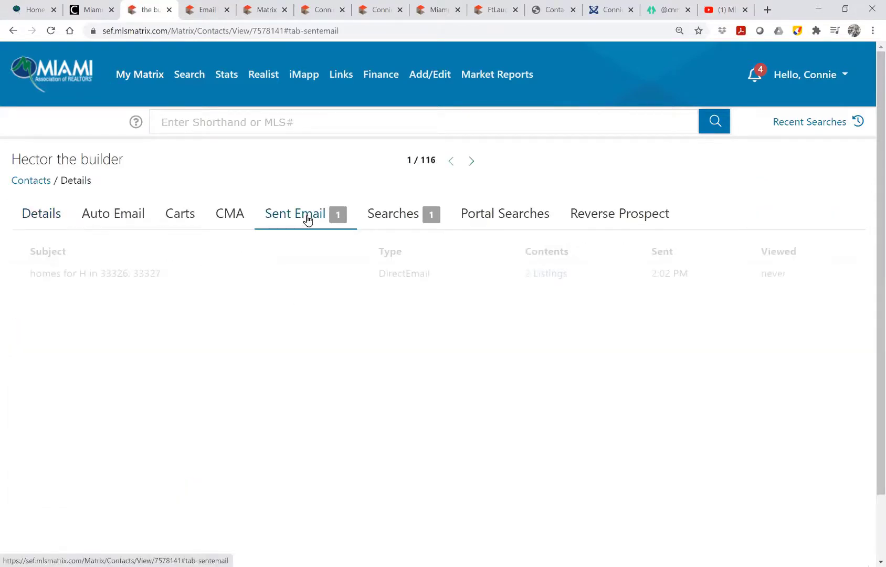
pyautogui.click(384, 218)
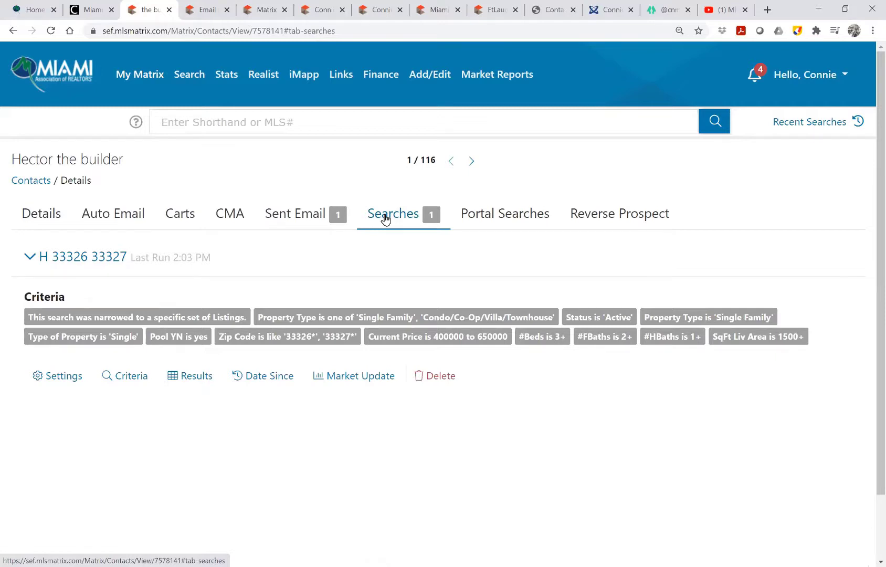
pyautogui.click(103, 264)
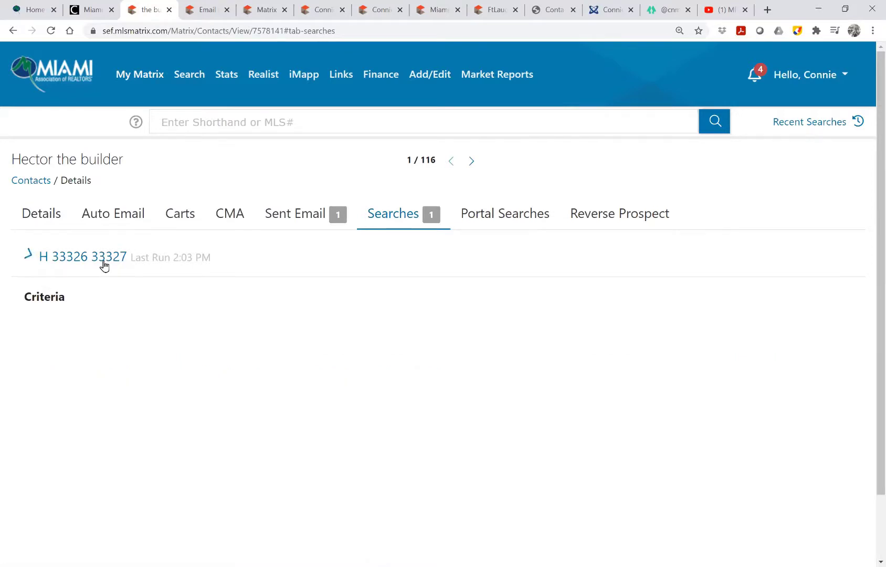
pyautogui.click(103, 262)
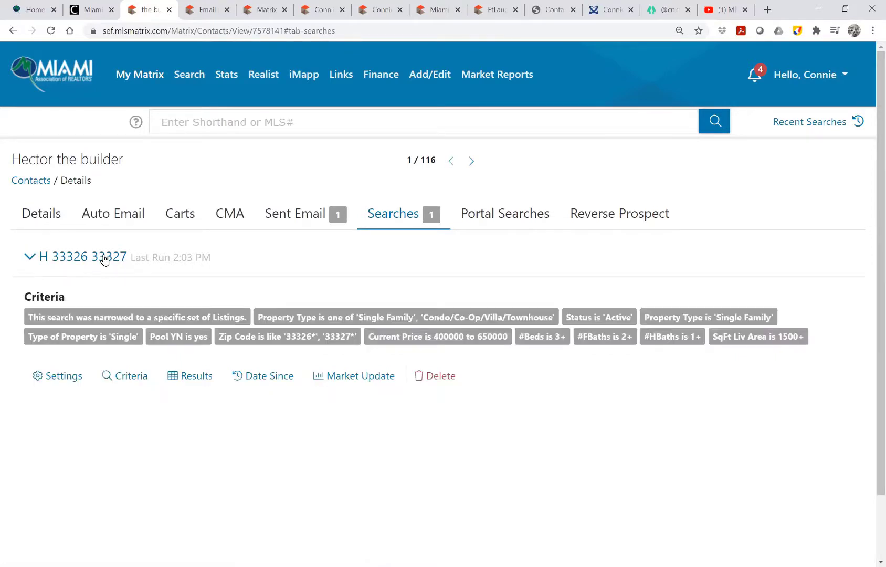
pyautogui.click(122, 382)
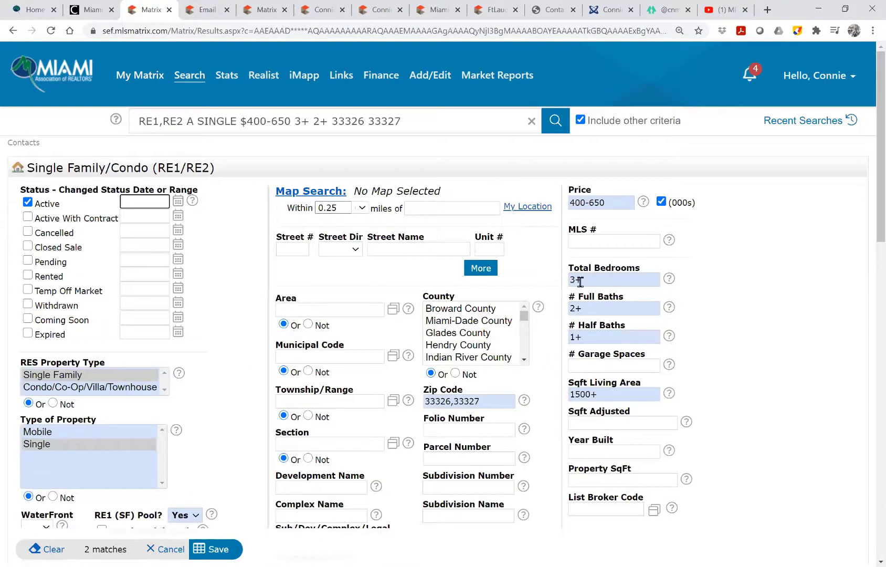
# - Change the Total Bedrooms criterion from 3+ to 4+
pyautogui.doubleClick(579, 280)
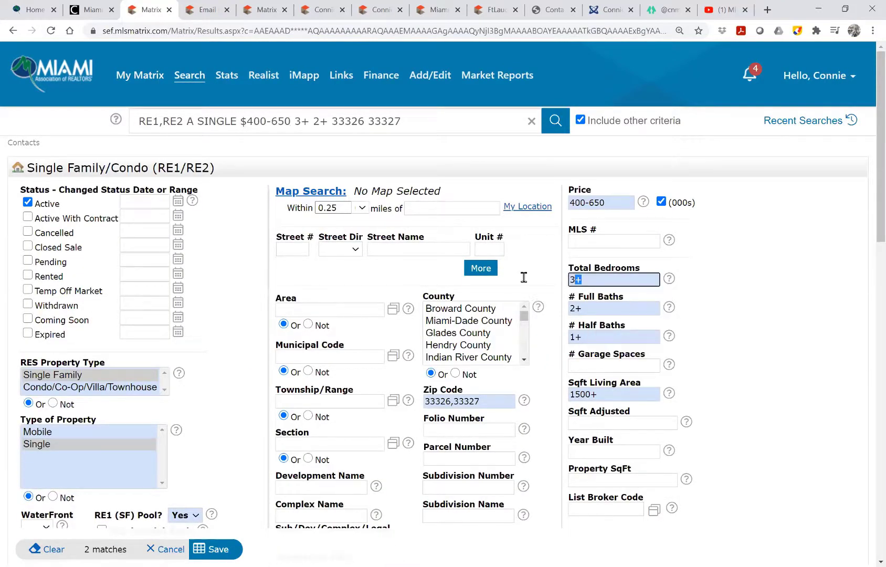
pyautogui.moveTo(523, 277); pyautogui.dragTo(521, 277)
pyautogui.write('4+')
# - Close the YouTube share dialog and switch to the Miami Realtors services dashboard
pyautogui.click(727, 16)
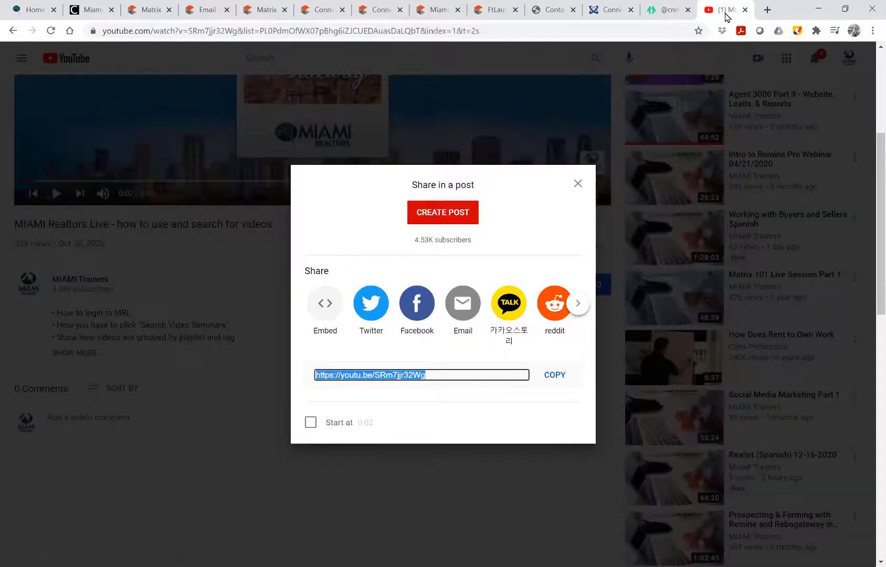
pyautogui.click(579, 184)
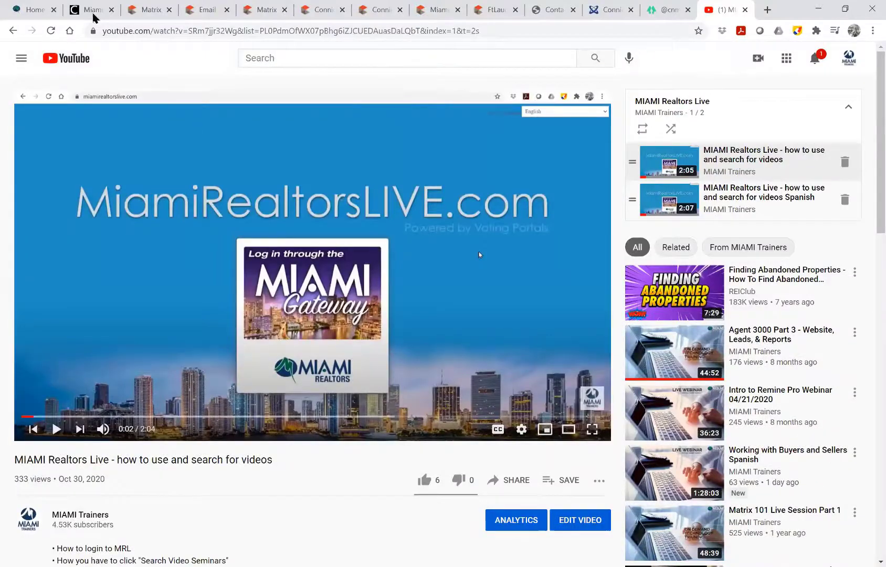
pyautogui.click(93, 11)
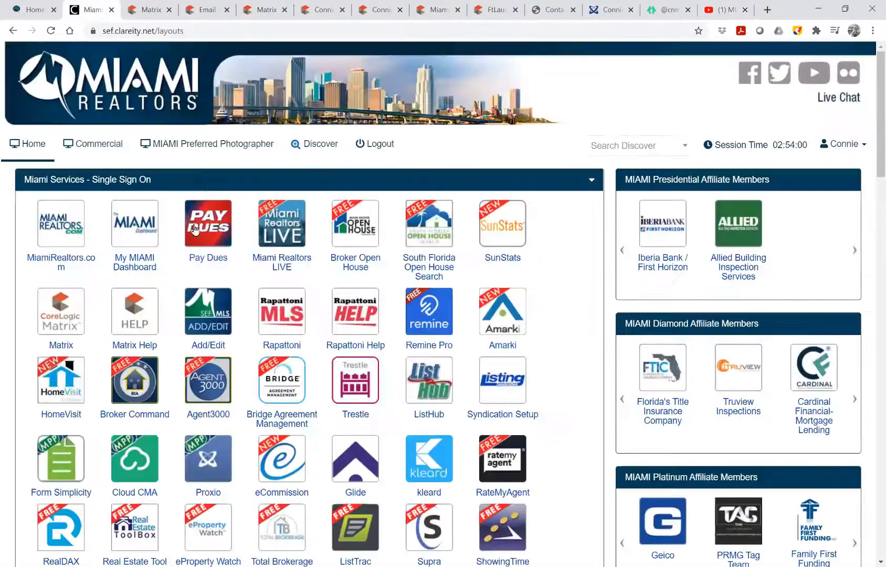